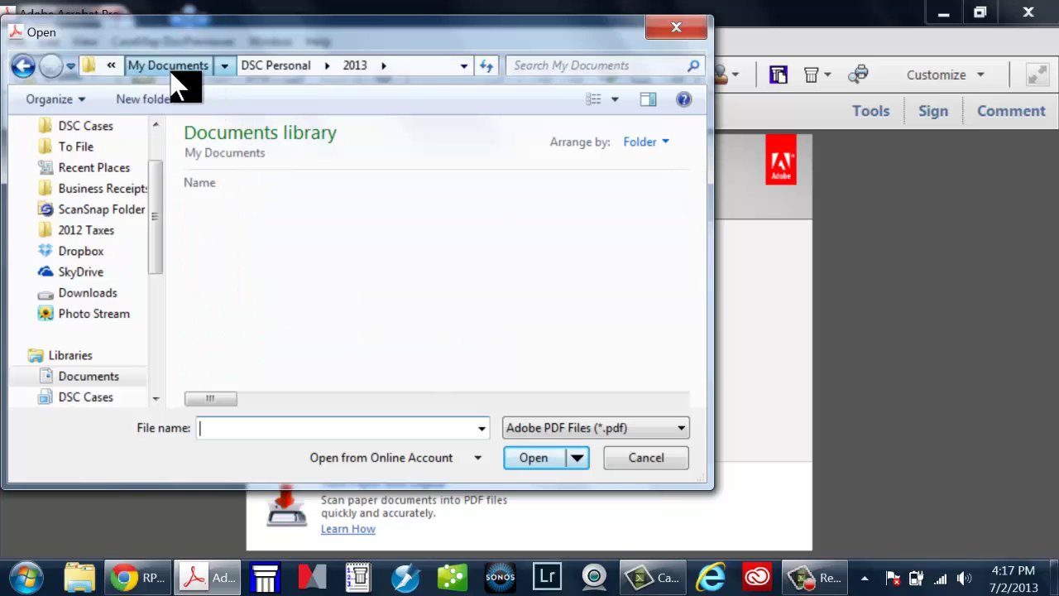
- Open Sample Exhibits.pdf from DSC Classes, Litigation and Law Practice Managment, Materials, Sample Exhibits and CaseMap File, Documents
double_click(238, 295)
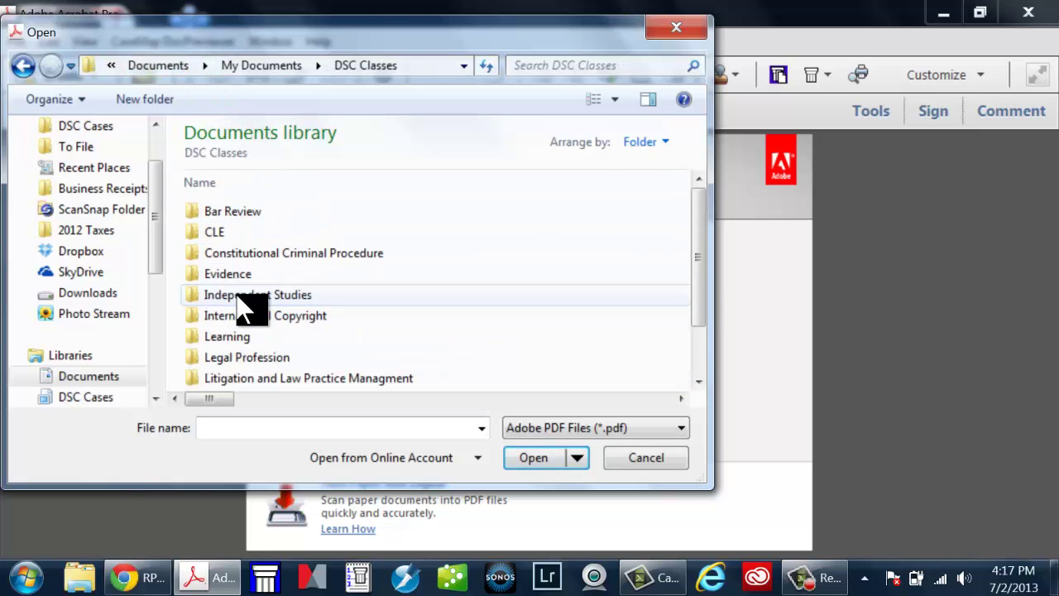
double_click(323, 378)
double_click(236, 216)
double_click(238, 214)
double_click(228, 213)
double_click(225, 219)
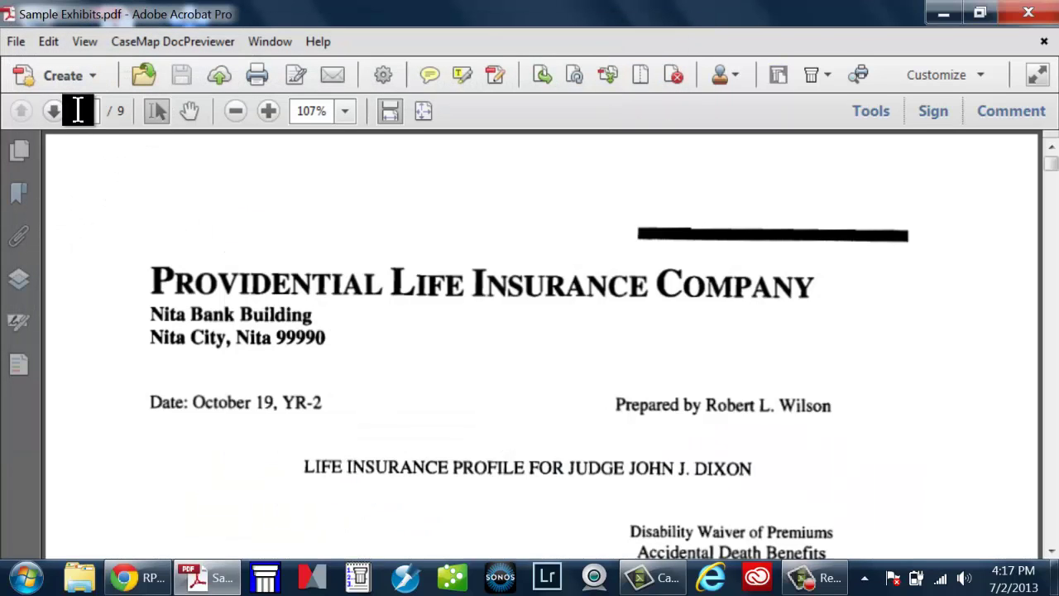
- Fit whole pages in view and page through the exhibits as far as page 4
left_click(426, 115)
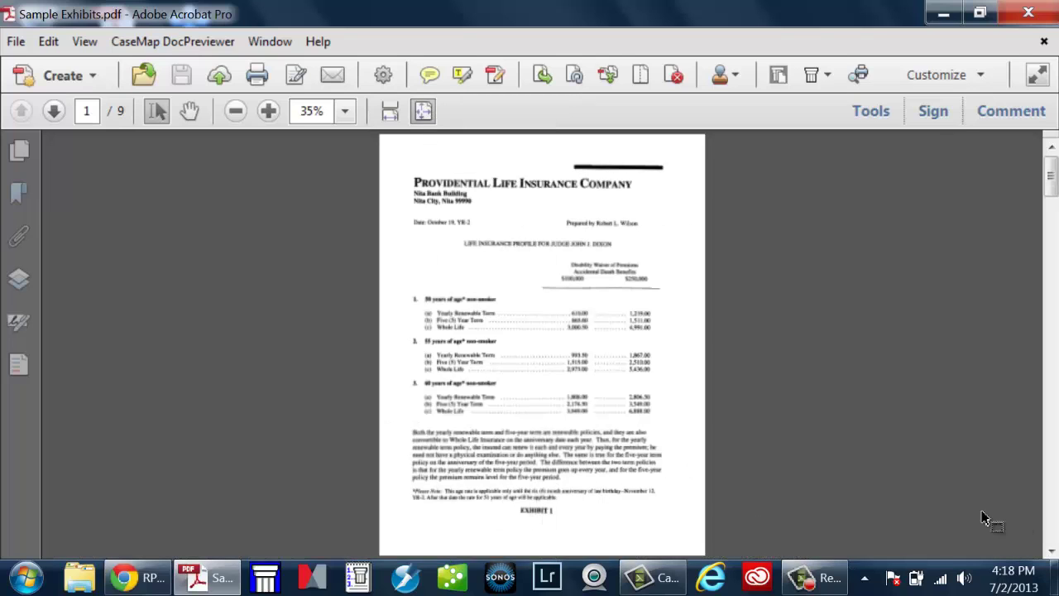
left_click(1053, 519)
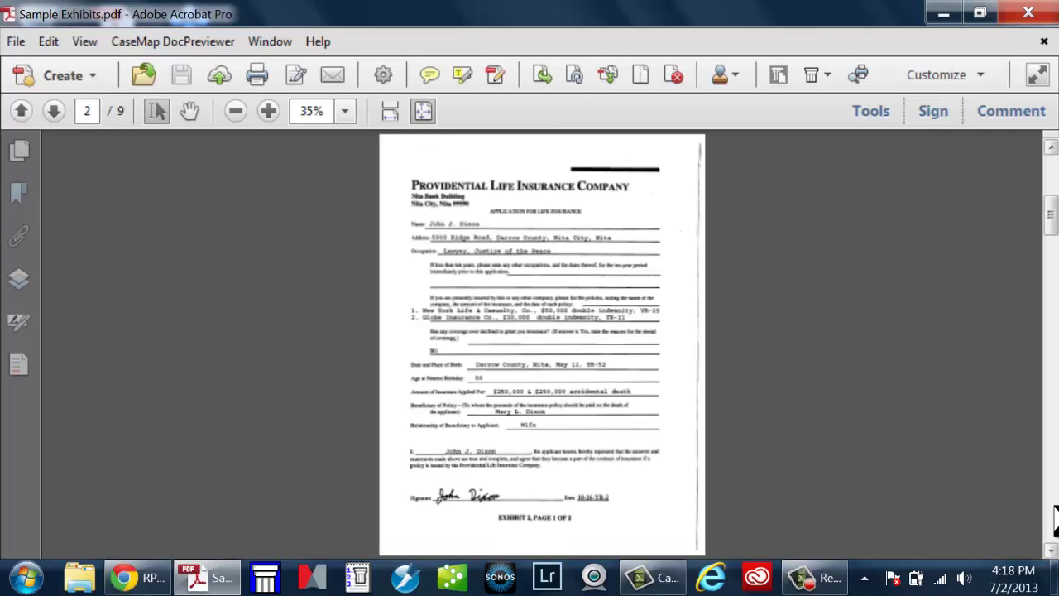
left_click(1055, 519)
left_click(1055, 519)
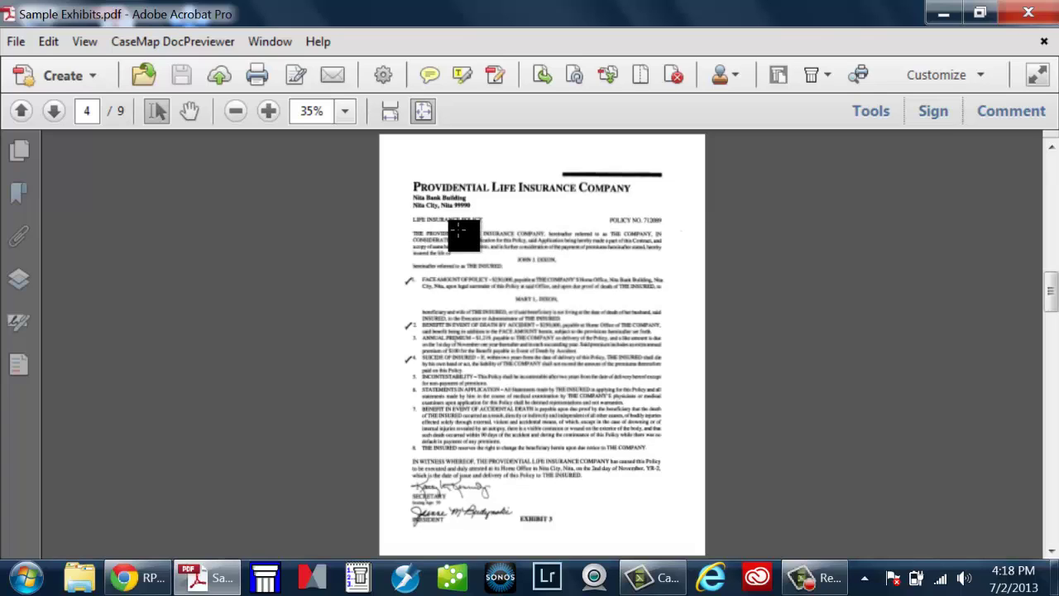
- Show the document's bookmarks and follow several of them, finishing at the 2011-10-19 insurance company profile
left_click(20, 194)
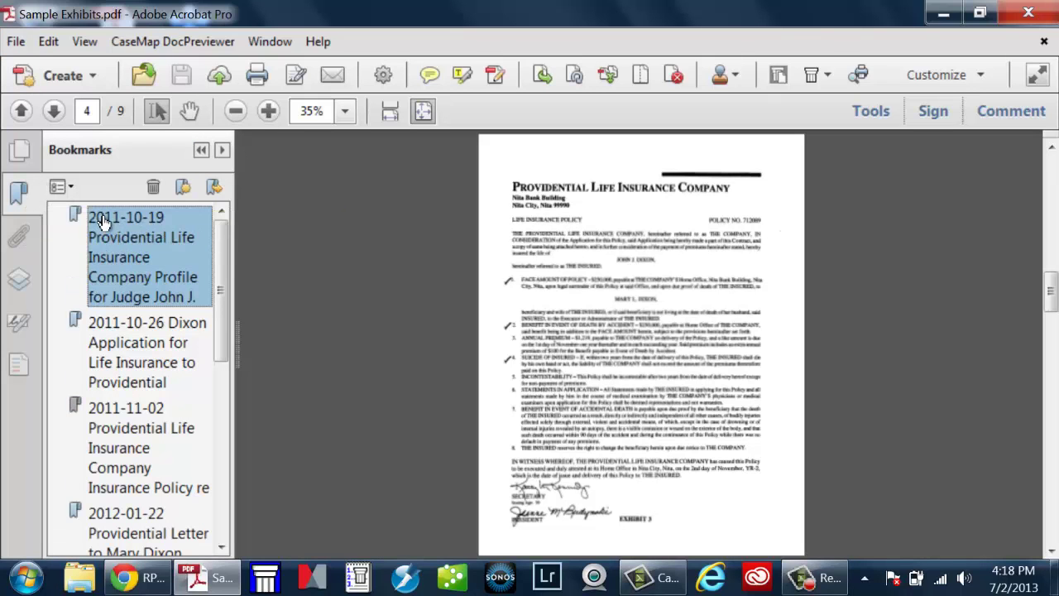
left_click(121, 369)
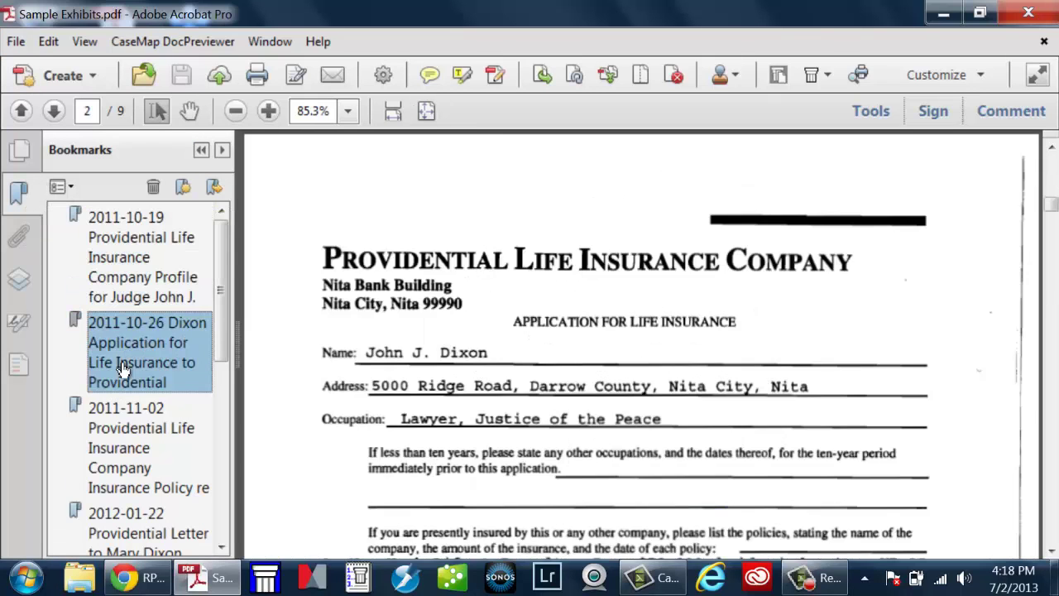
left_click(131, 429)
left_click(134, 536)
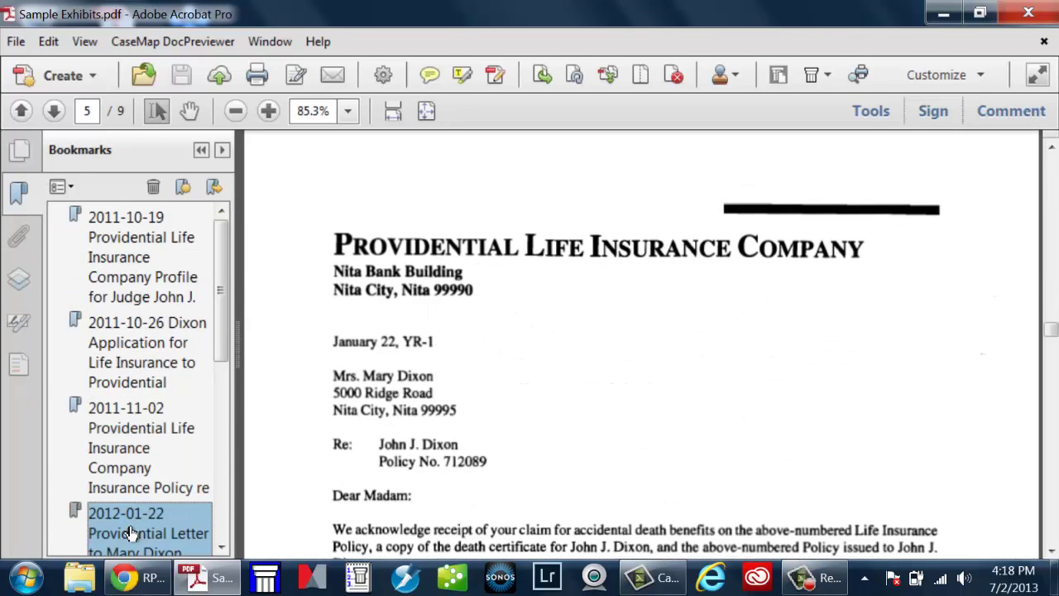
scroll(223, 430, "down", 5)
left_click(137, 371)
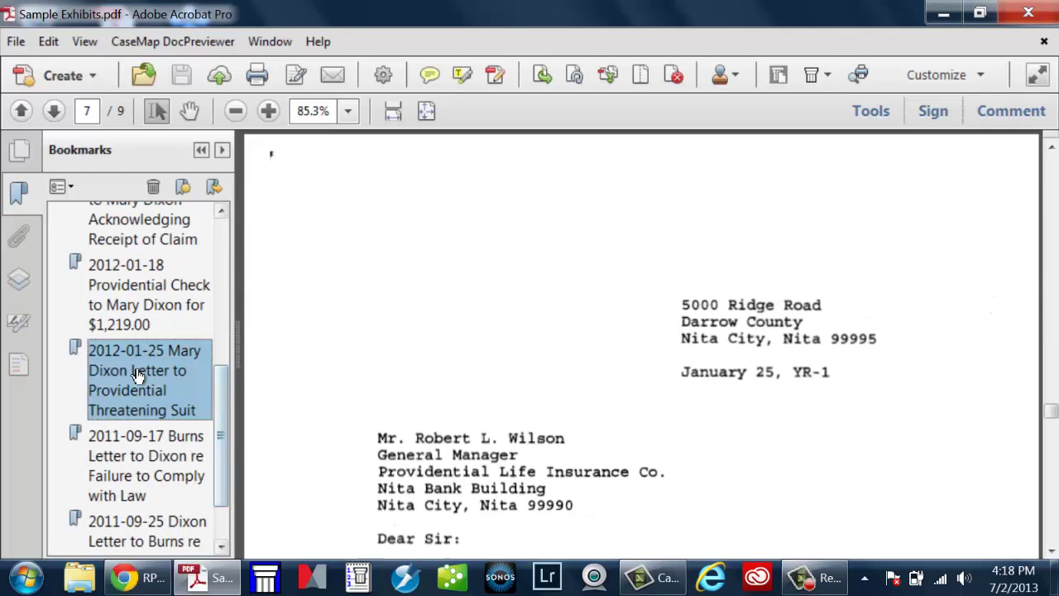
scroll(236, 256, "up", 5)
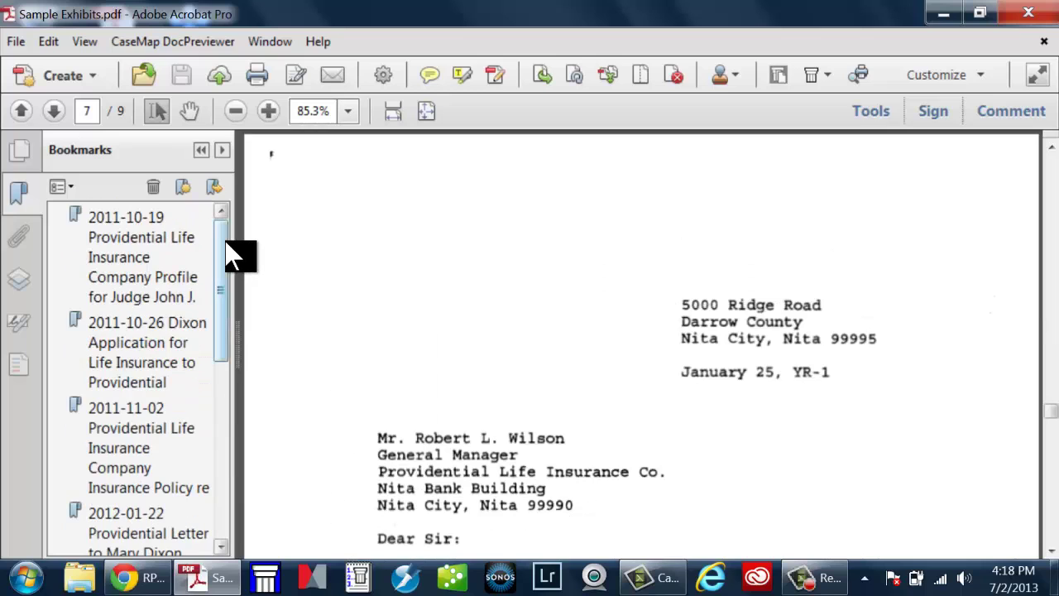
left_click(144, 239)
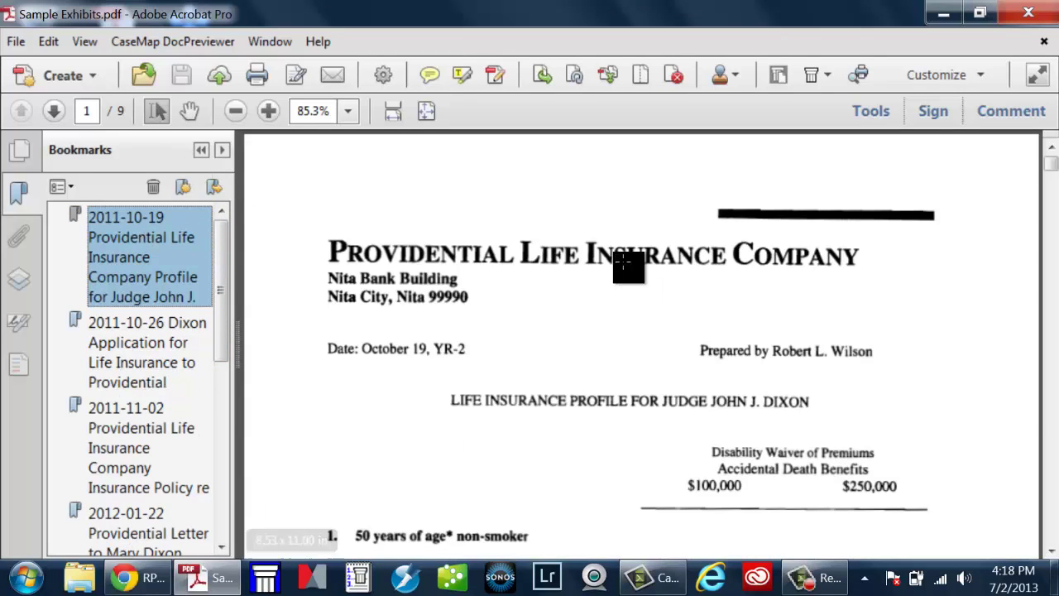
- Split the document by top-level bookmarks, using the bookmark names as file names, and check the resulting PDFs in the same folder
left_click(873, 116)
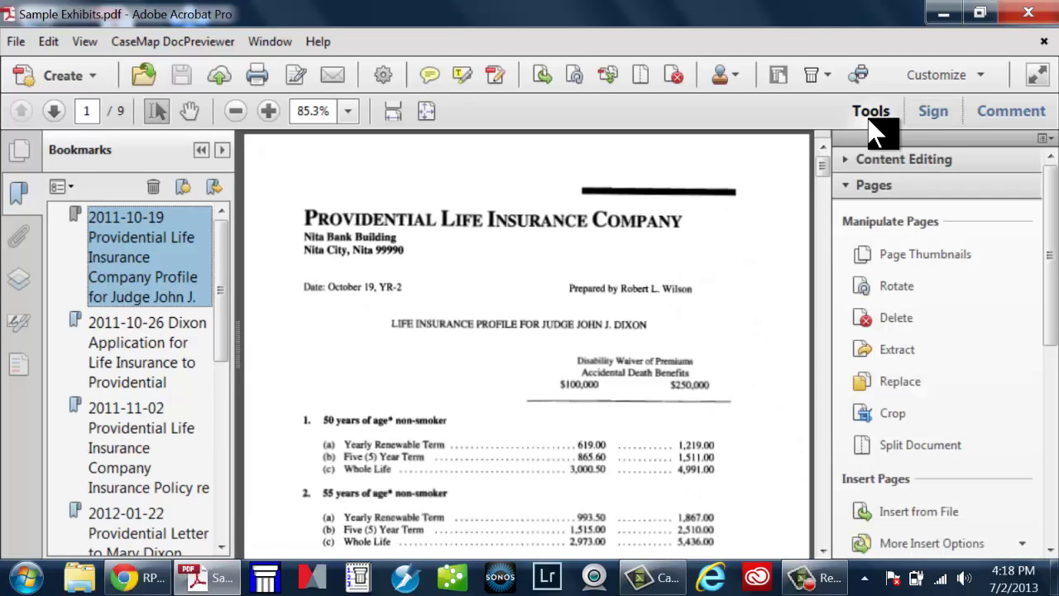
left_click(901, 455)
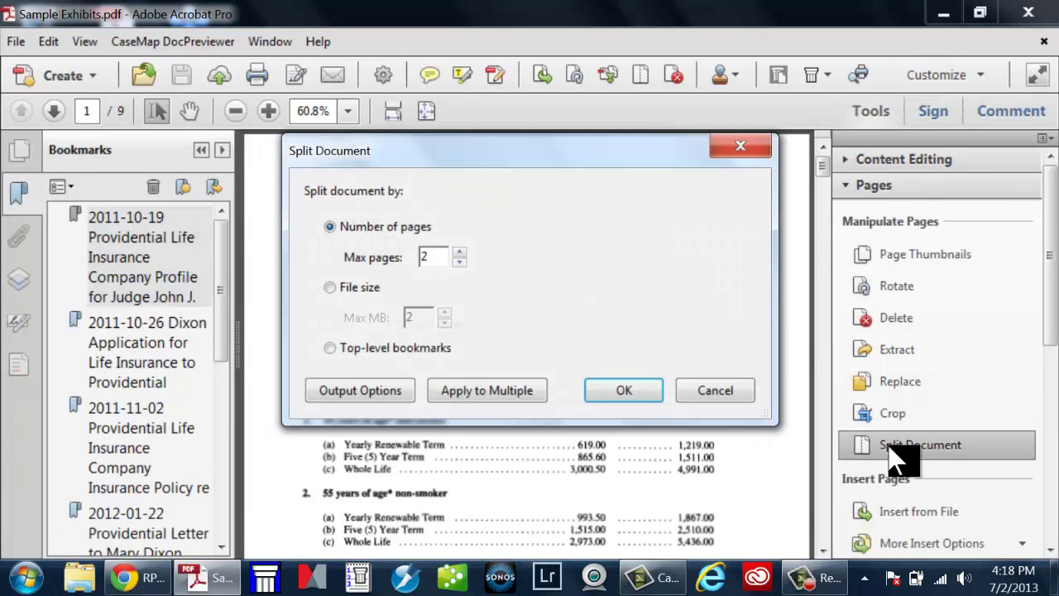
left_click(355, 351)
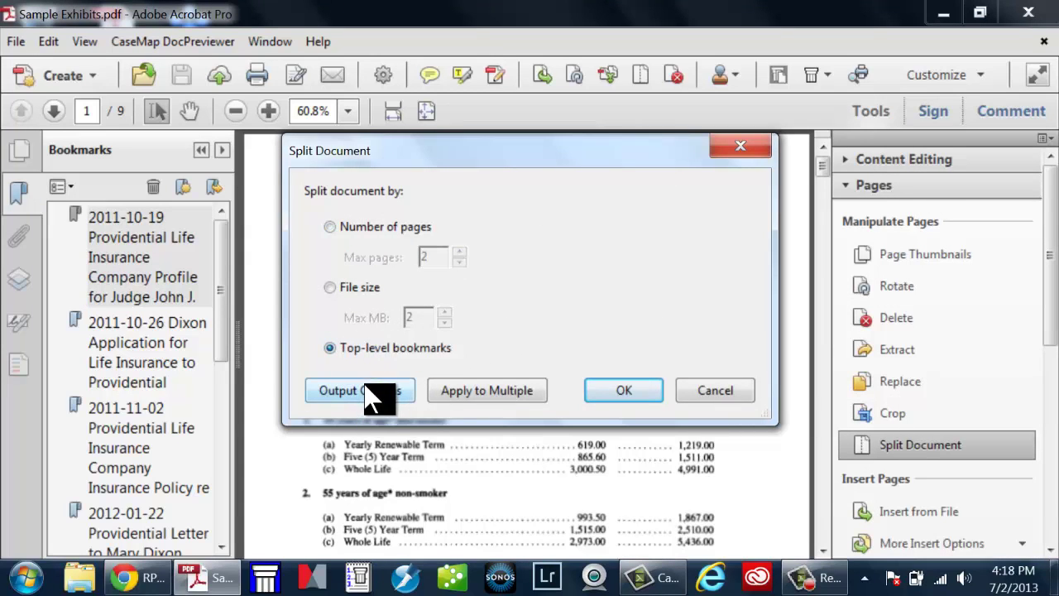
left_click(363, 391)
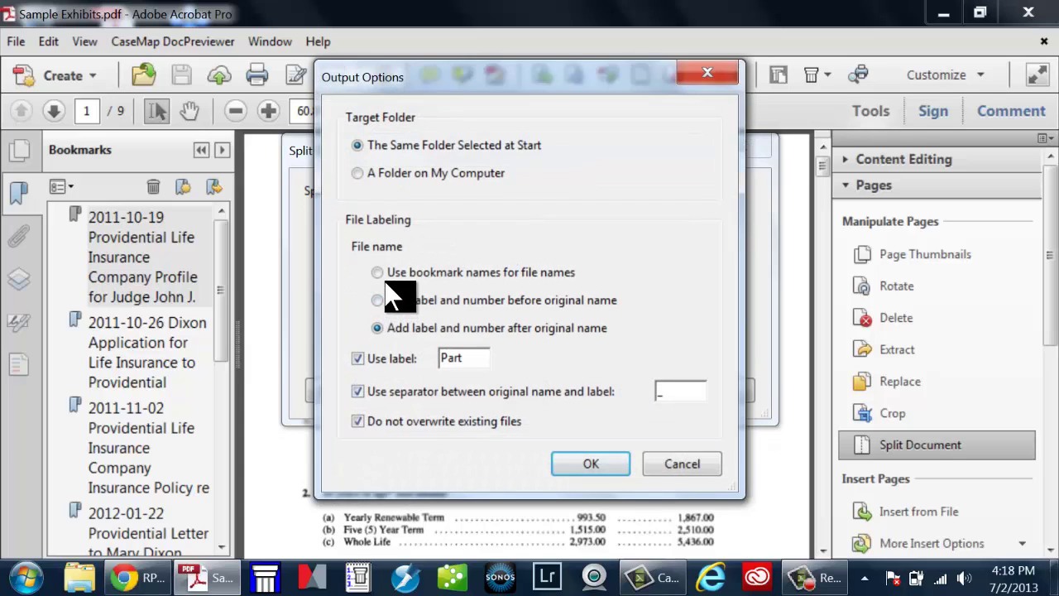
left_click(379, 273)
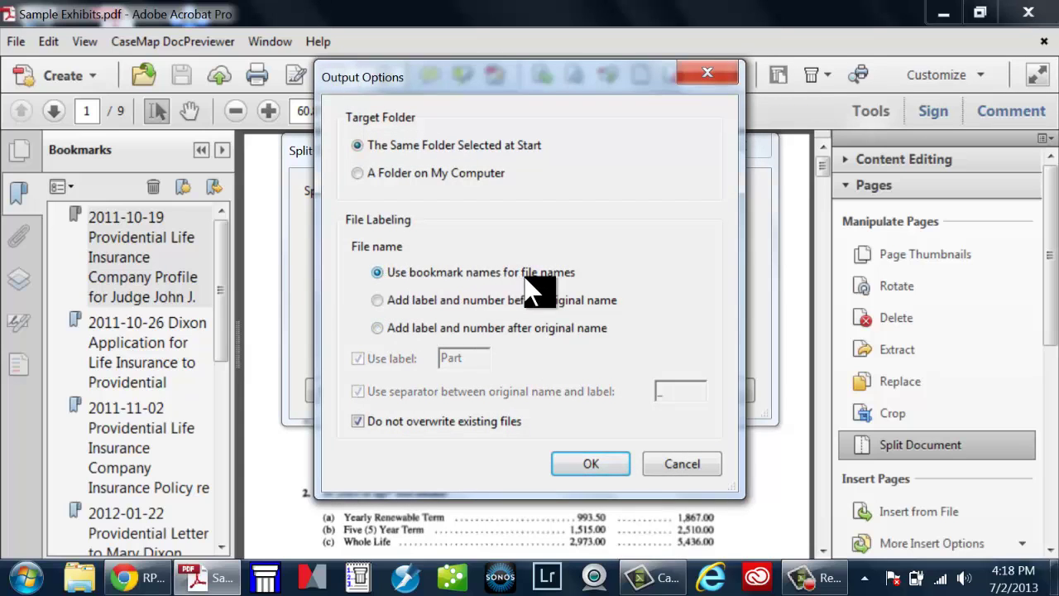
left_click(596, 465)
left_click(616, 393)
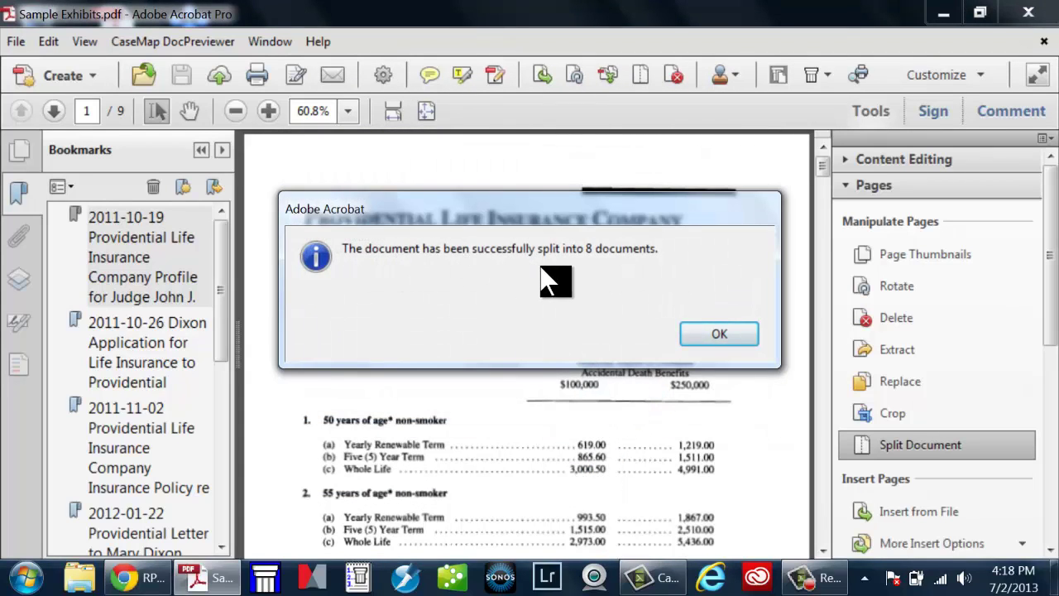
left_click(716, 339)
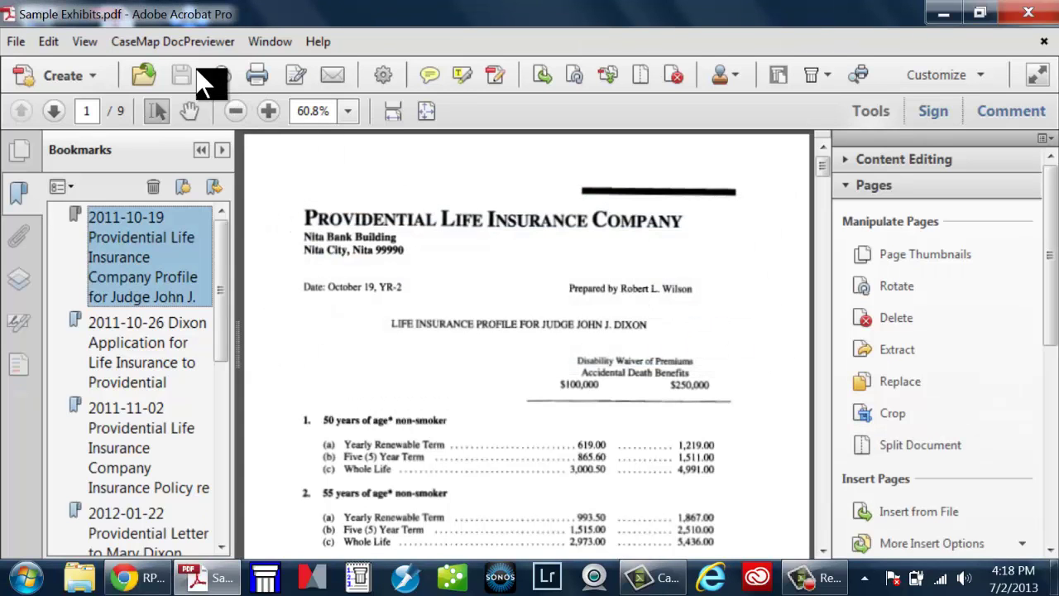
left_click(144, 75)
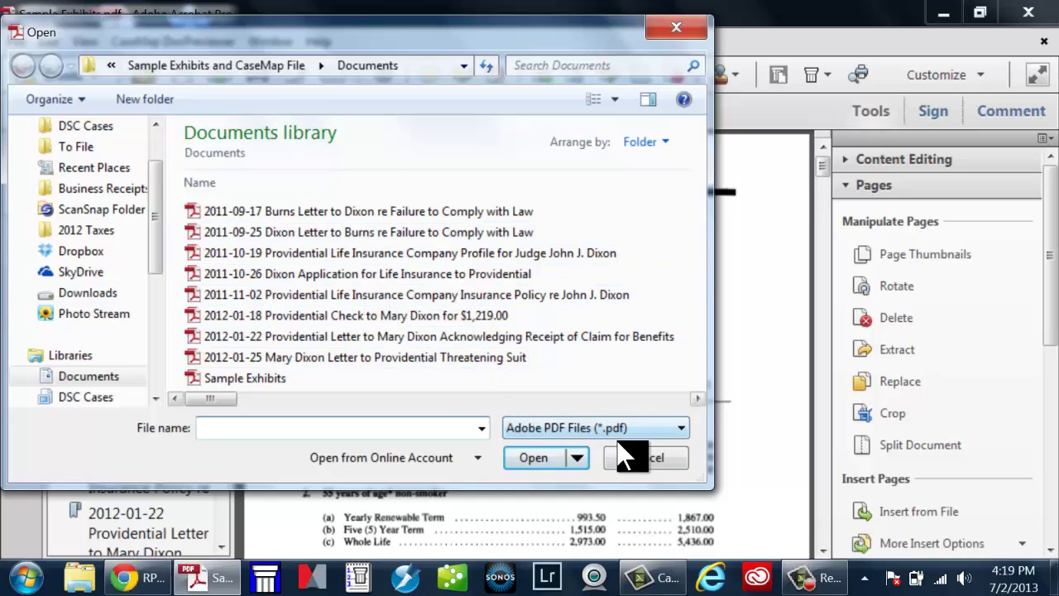
left_click(643, 464)
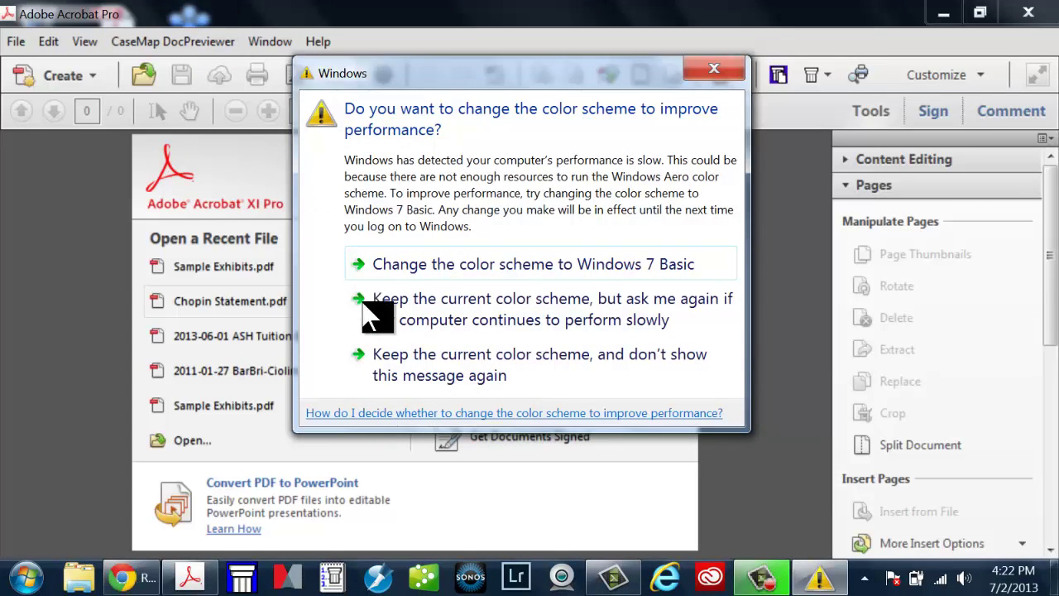
- Keep the current Windows color scheme without further prompts, and start Bates stamping PDFs with CaseMap DocPreviewer, proceeding to the file selection
left_click(389, 375)
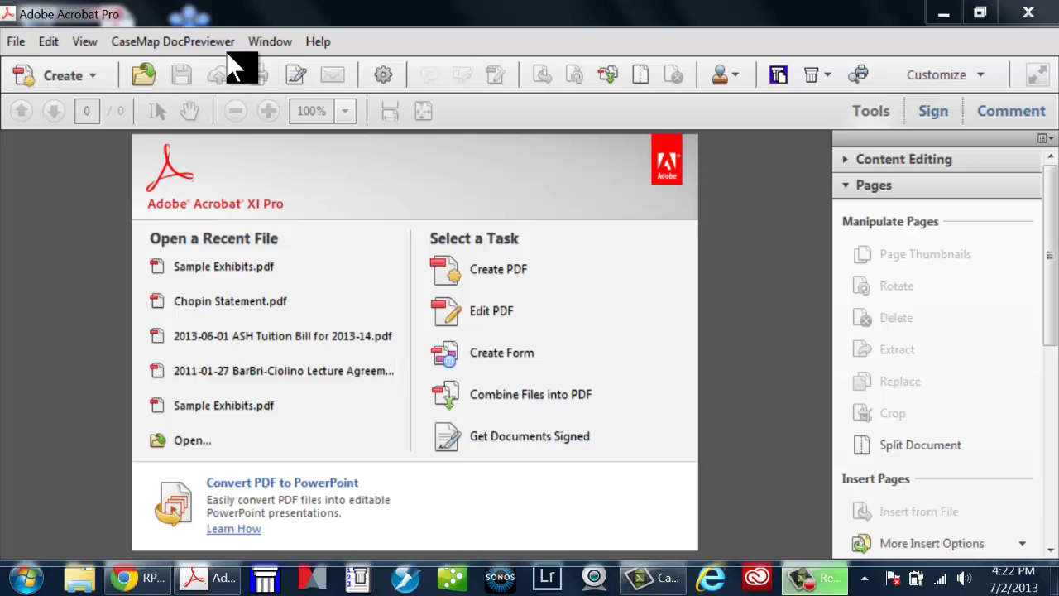
left_click(199, 45)
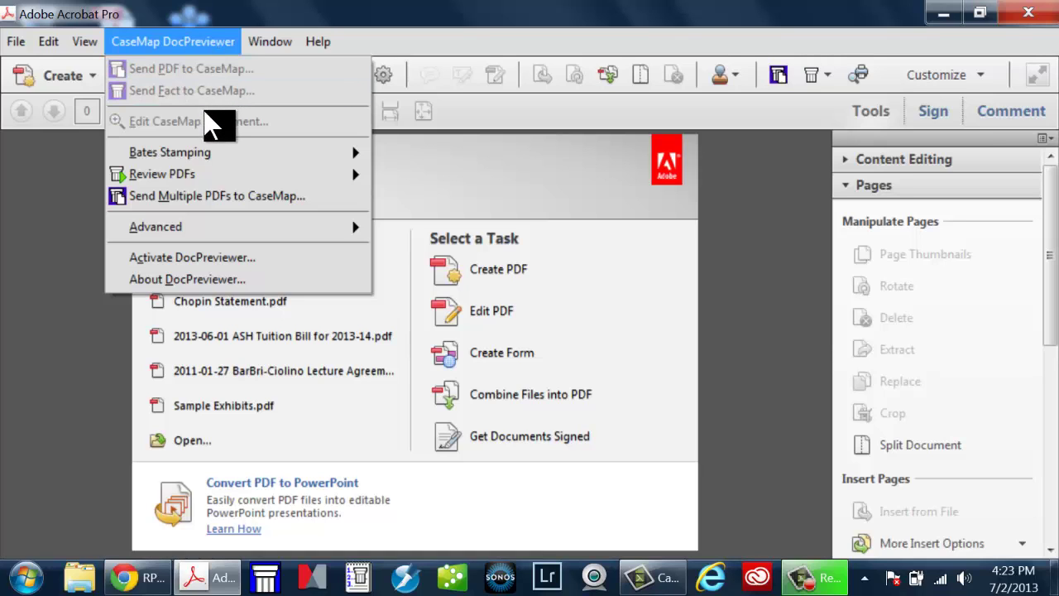
mouse_move(250, 162)
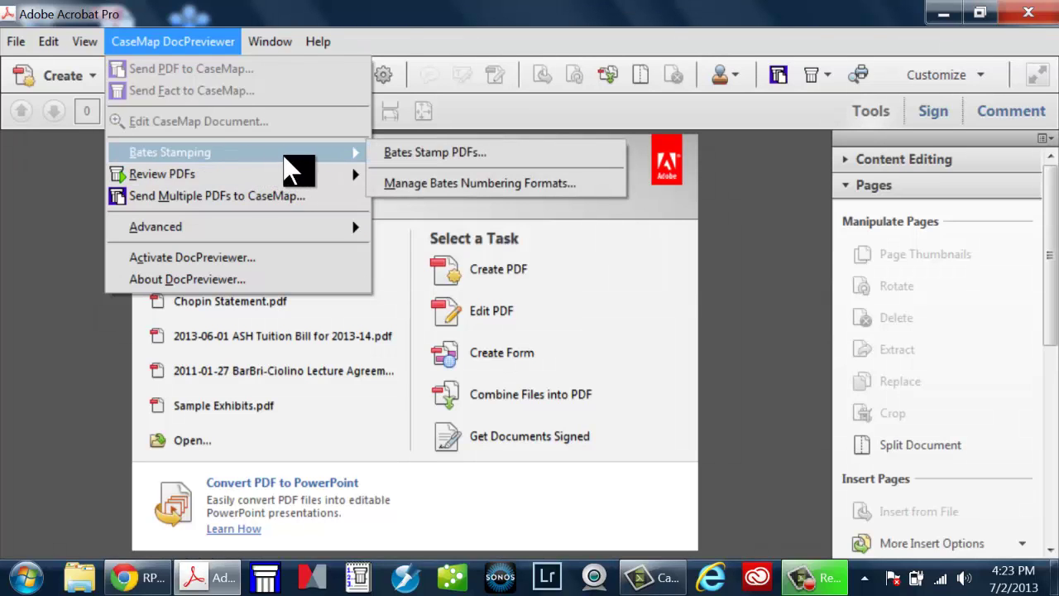
left_click(422, 157)
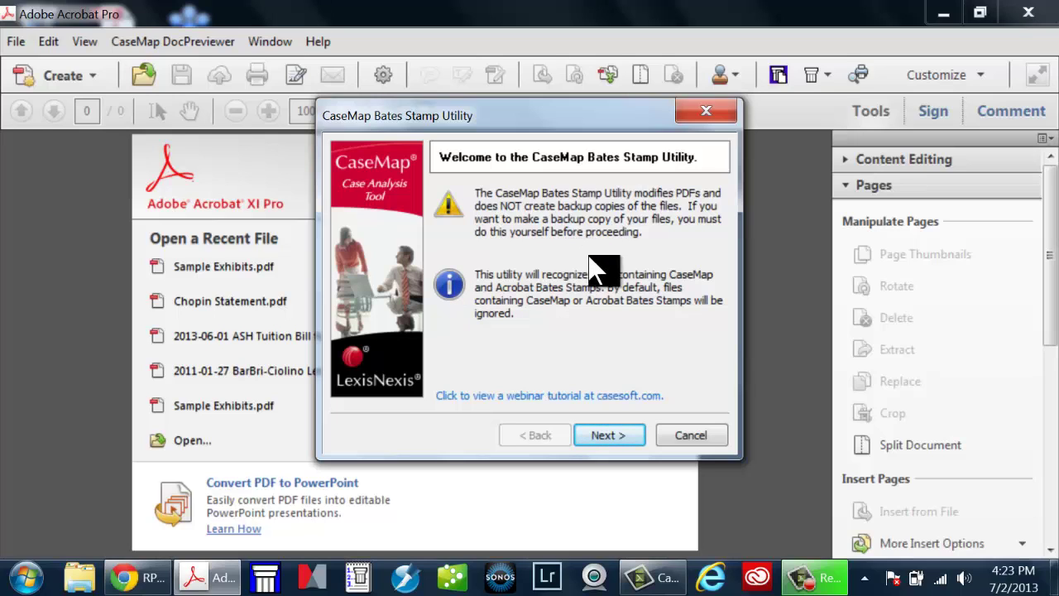
left_click(623, 447)
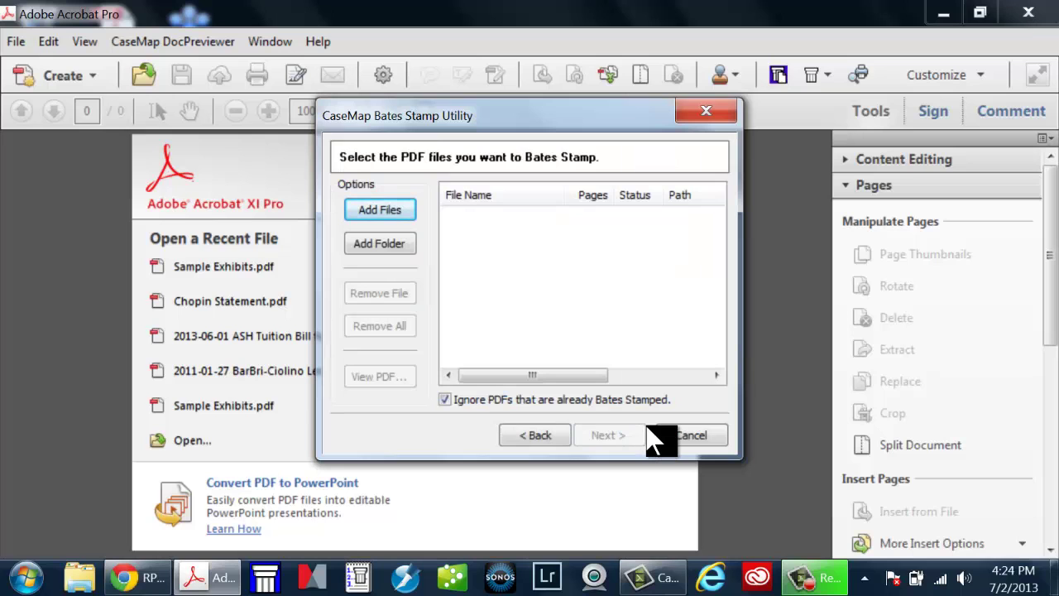
- Start adding files to Bates stamp and browse from DSC Classes to the Documents folder inside Sample Exhibits and CaseMap File
left_click(383, 217)
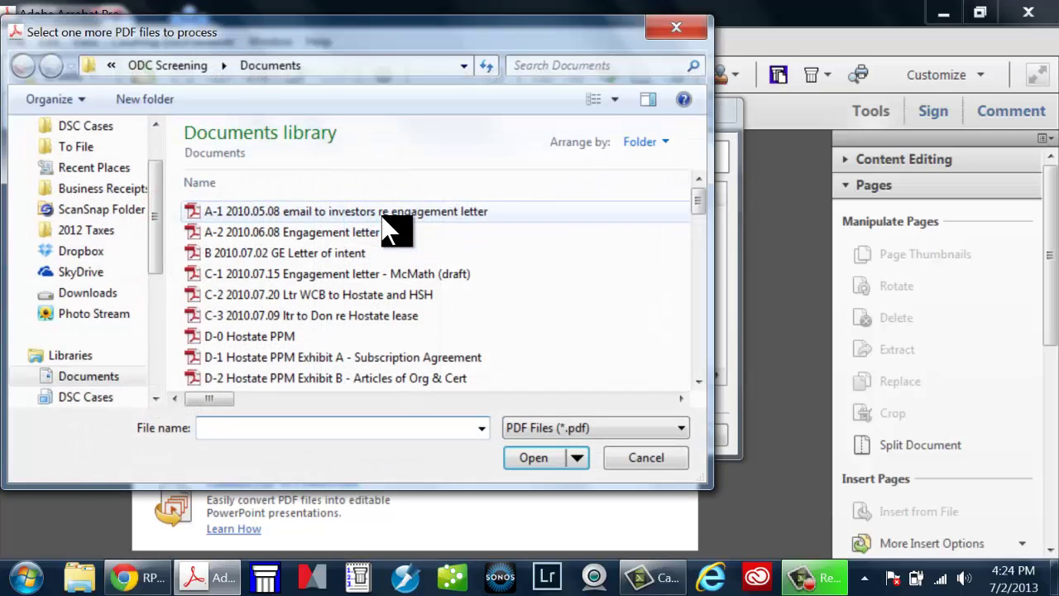
left_click(91, 128)
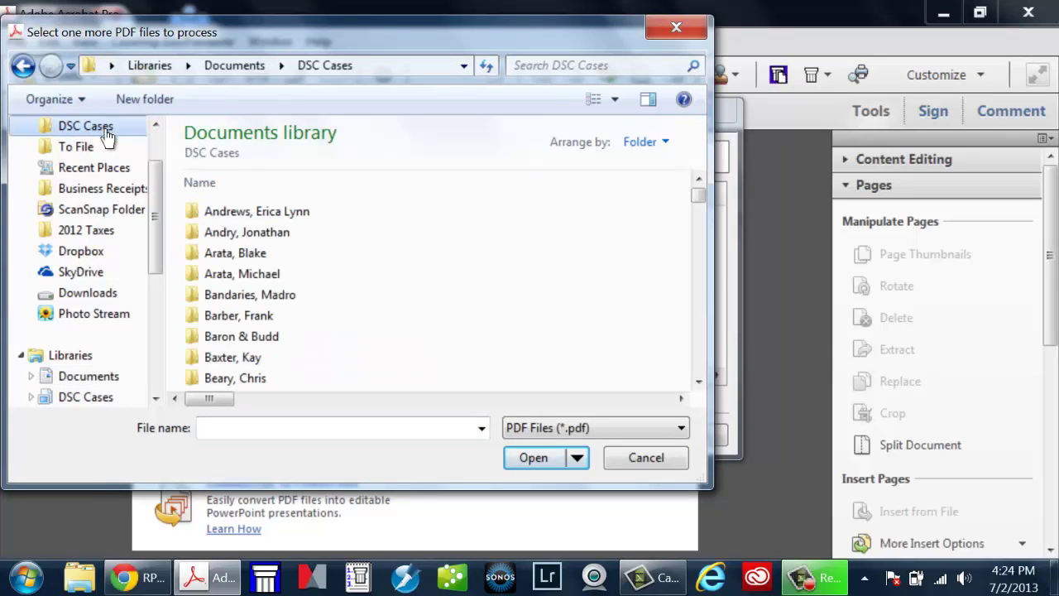
left_click(78, 153)
left_click_drag(156, 272, 170, 355)
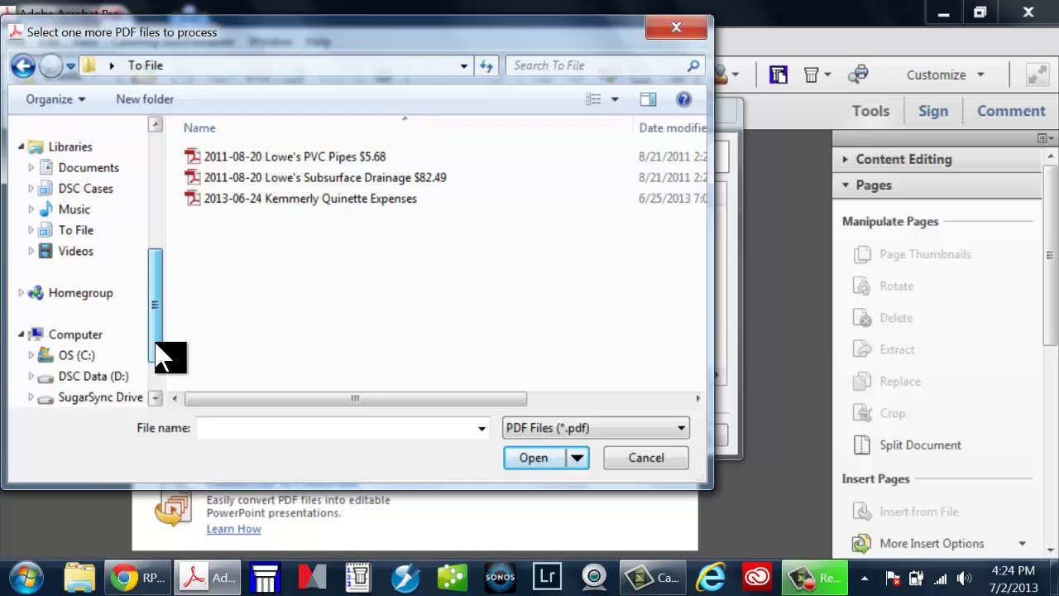
left_click(89, 169)
scroll(702, 358, "down", 2)
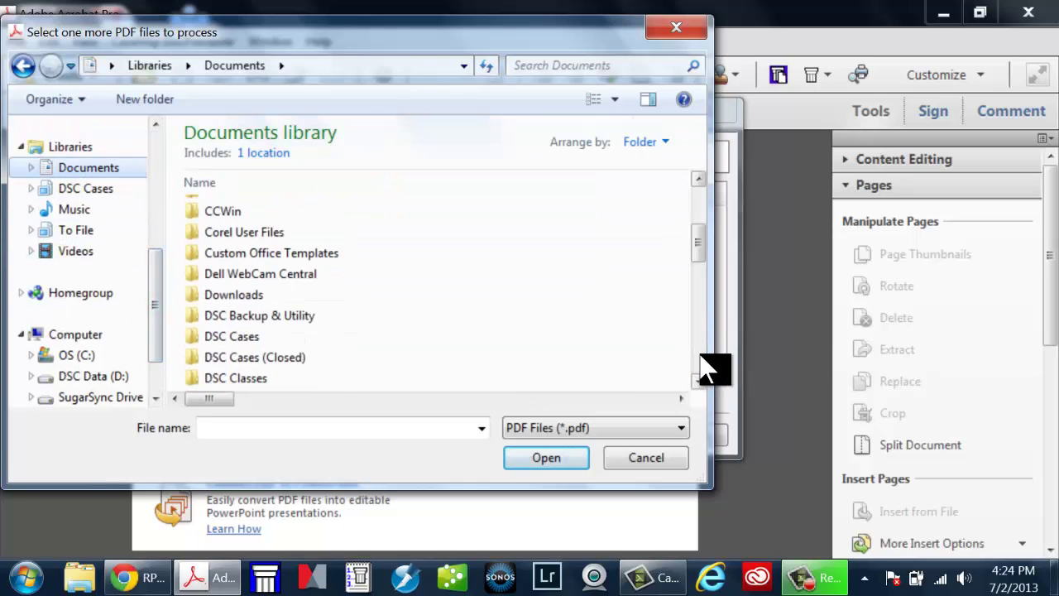
double_click(209, 372)
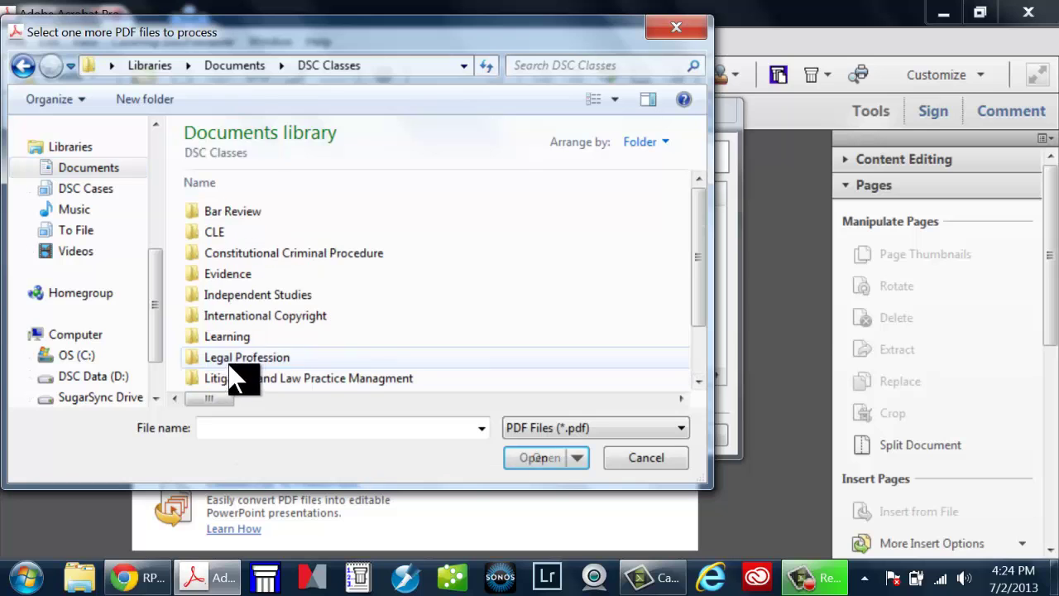
double_click(273, 377)
double_click(237, 212)
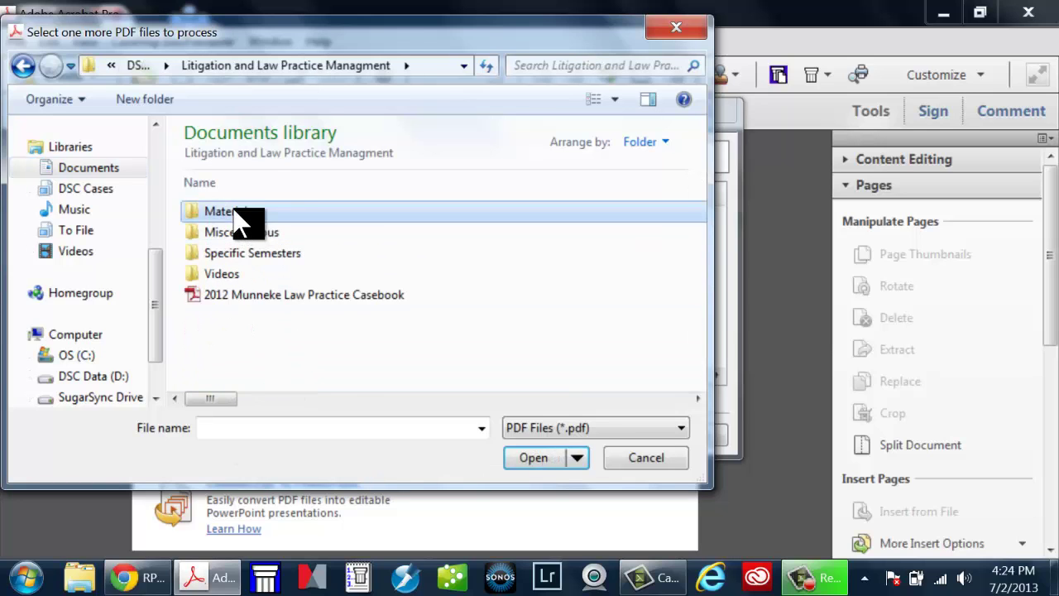
double_click(237, 211)
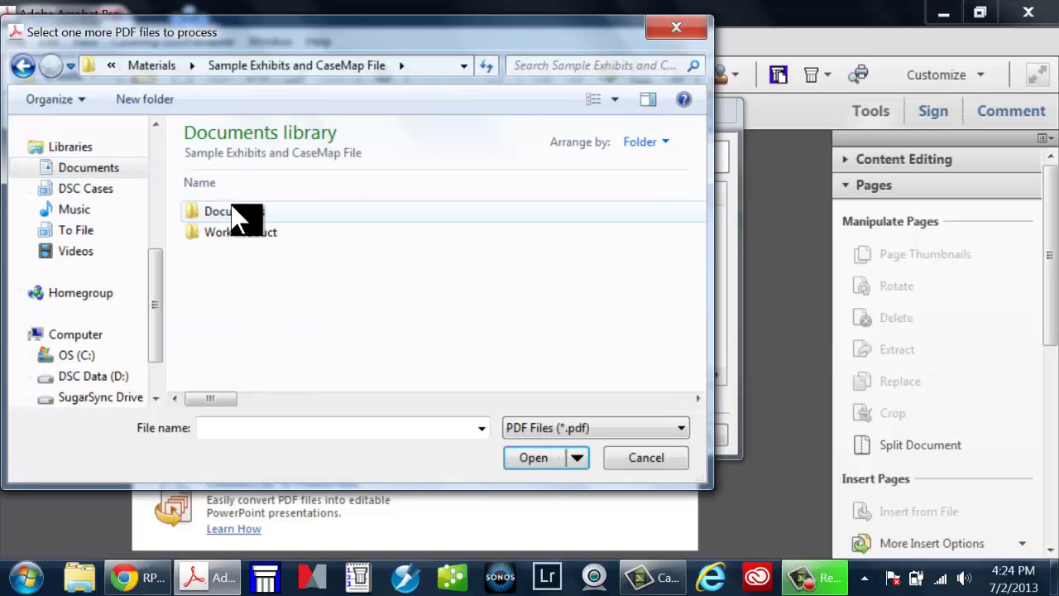
double_click(232, 212)
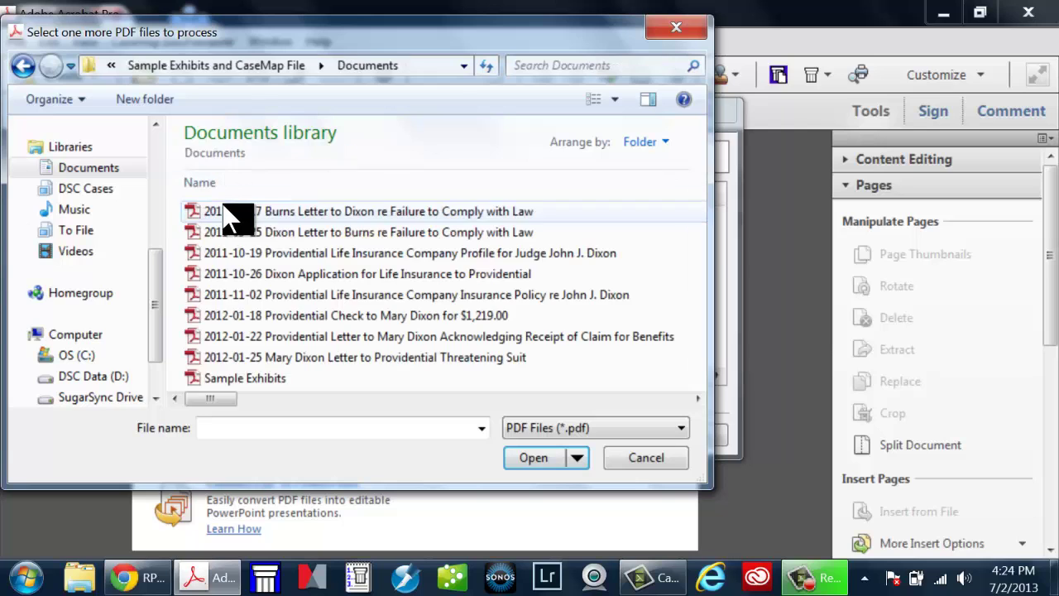
- Add the eight dated exhibit PDFs, from 2011-09-17 through 2012-01-25, without the combined Sample Exhibits file, and proceed to the Bates numbering format
left_click(306, 211)
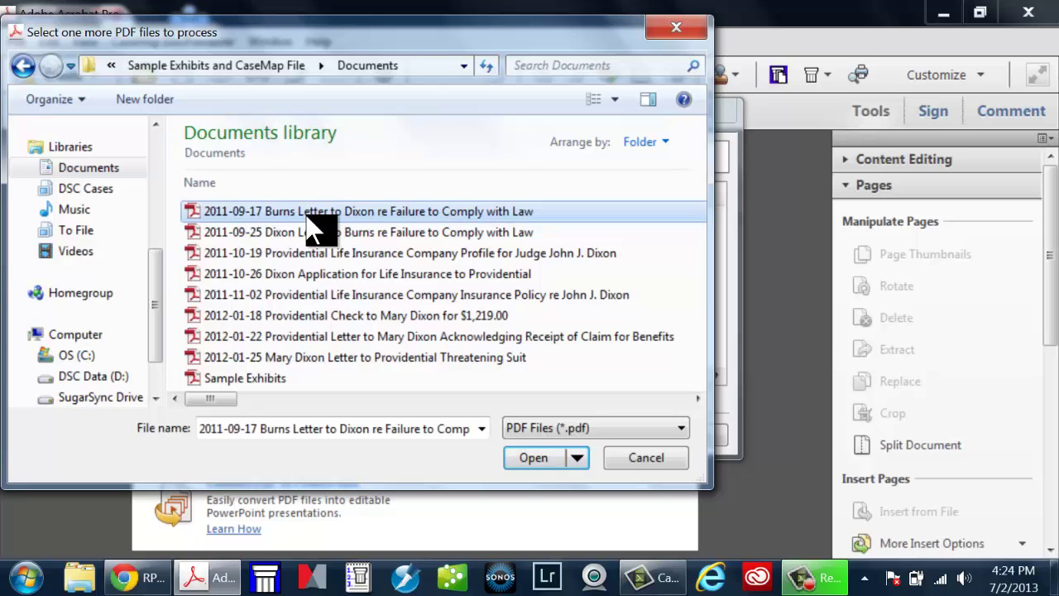
left_click(327, 358, "shift")
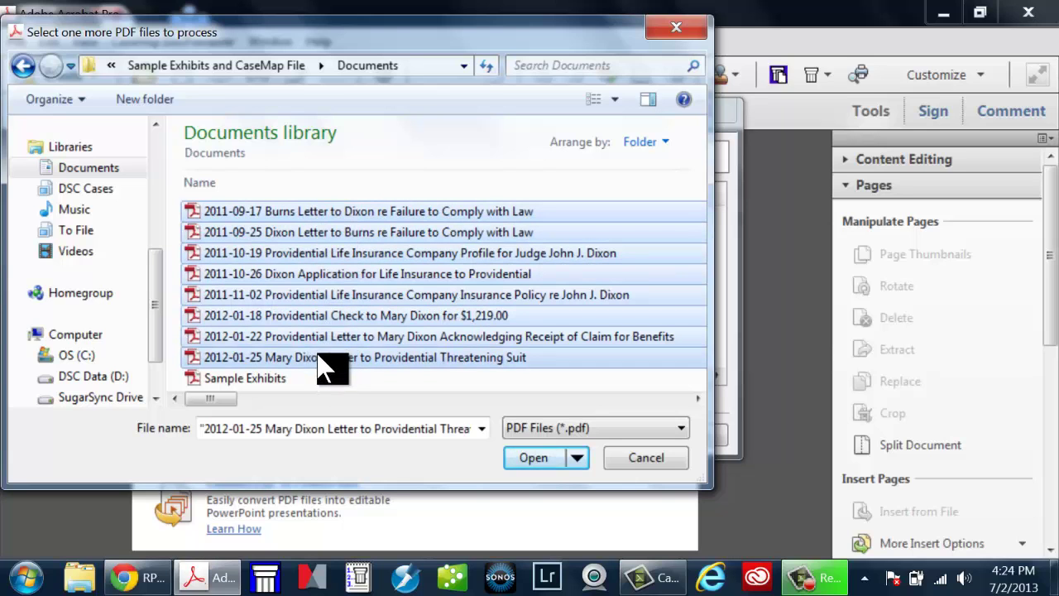
left_click(530, 458)
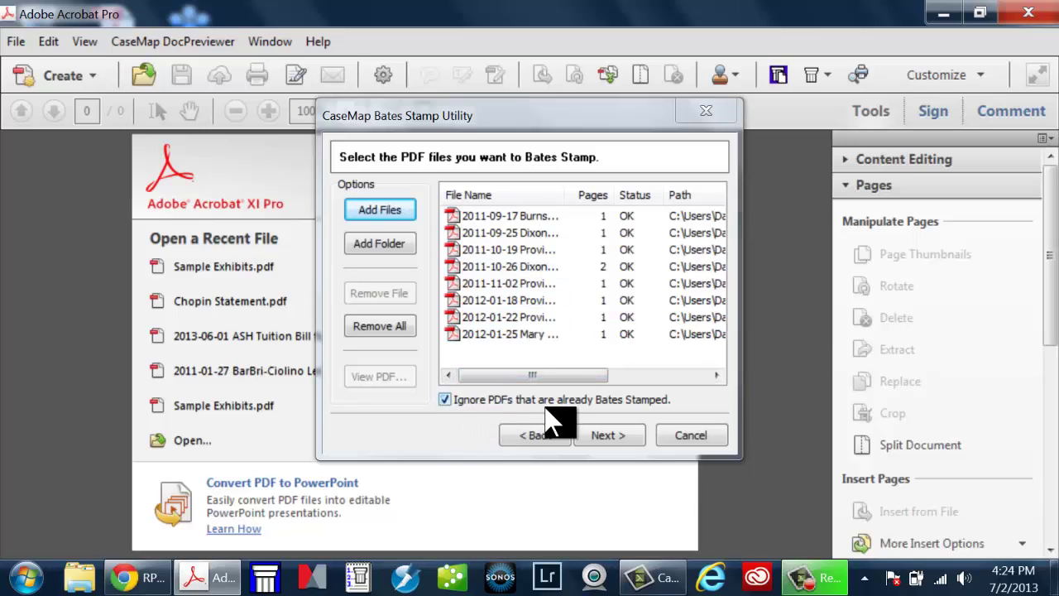
left_click(609, 440)
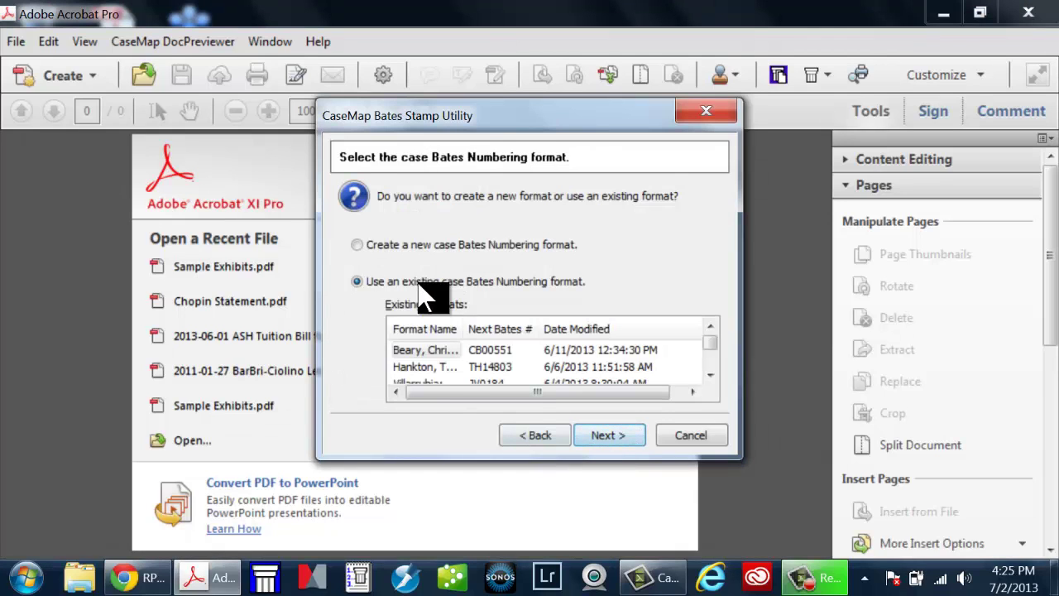
- Create a case Bates format for up to one hundred thousand pages, starting at 1 with prefix DSC, named with the surname and "Sample Case"
left_click(357, 246)
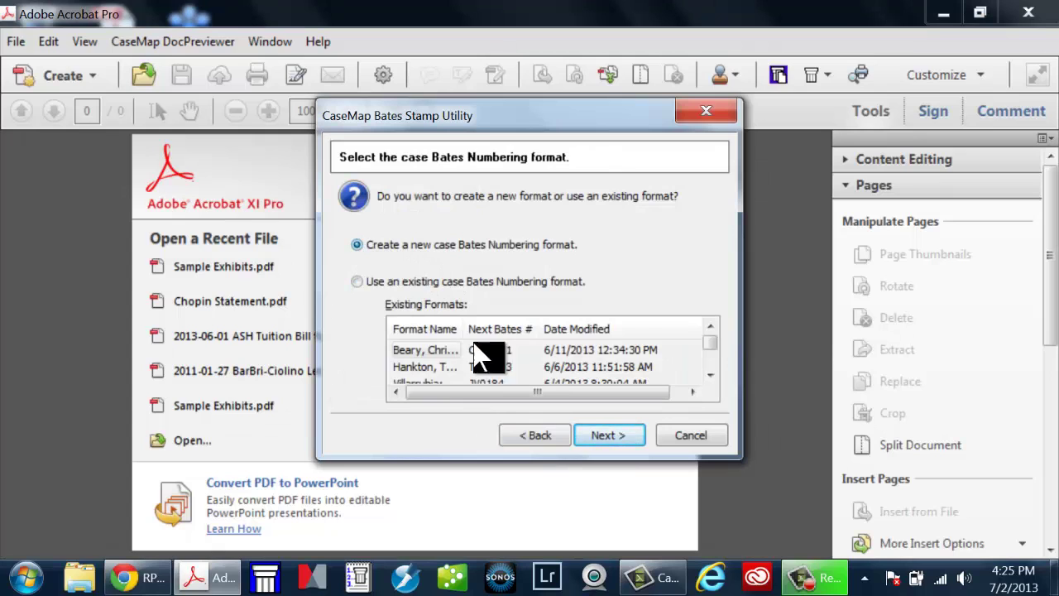
left_click(598, 436)
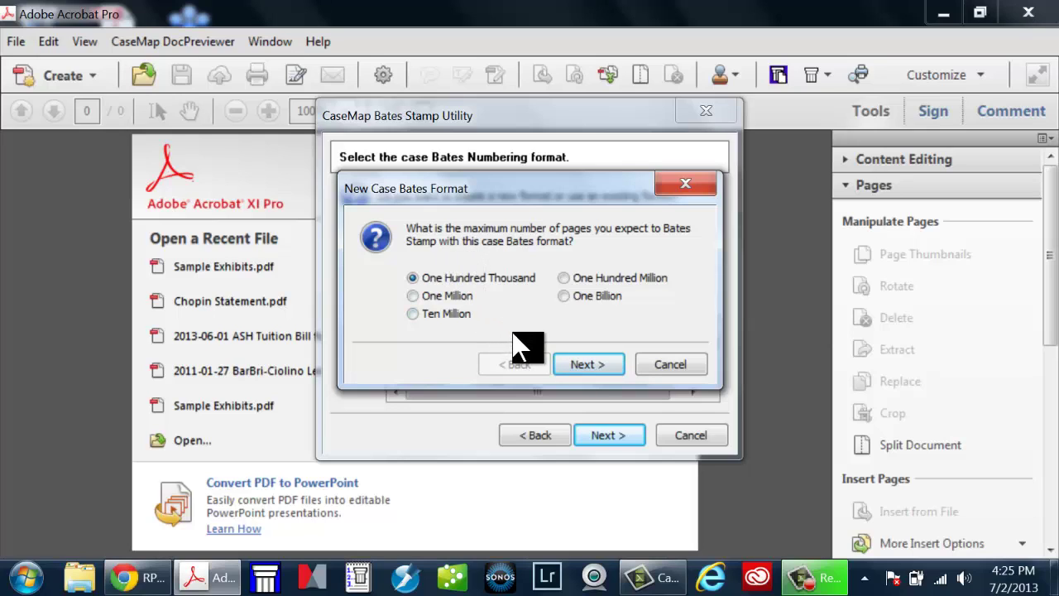
left_click(584, 366)
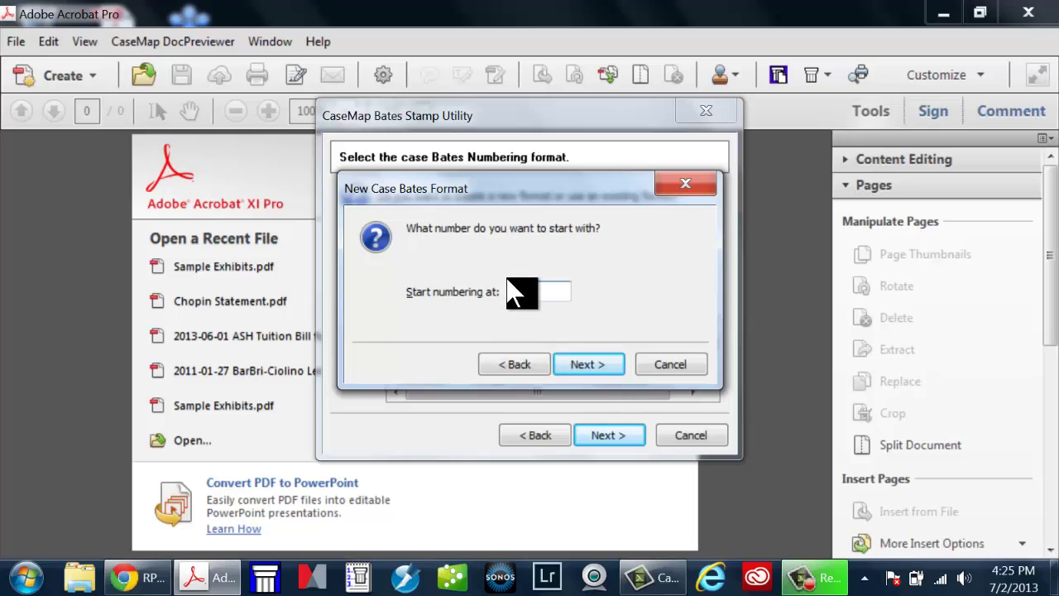
left_click(584, 369)
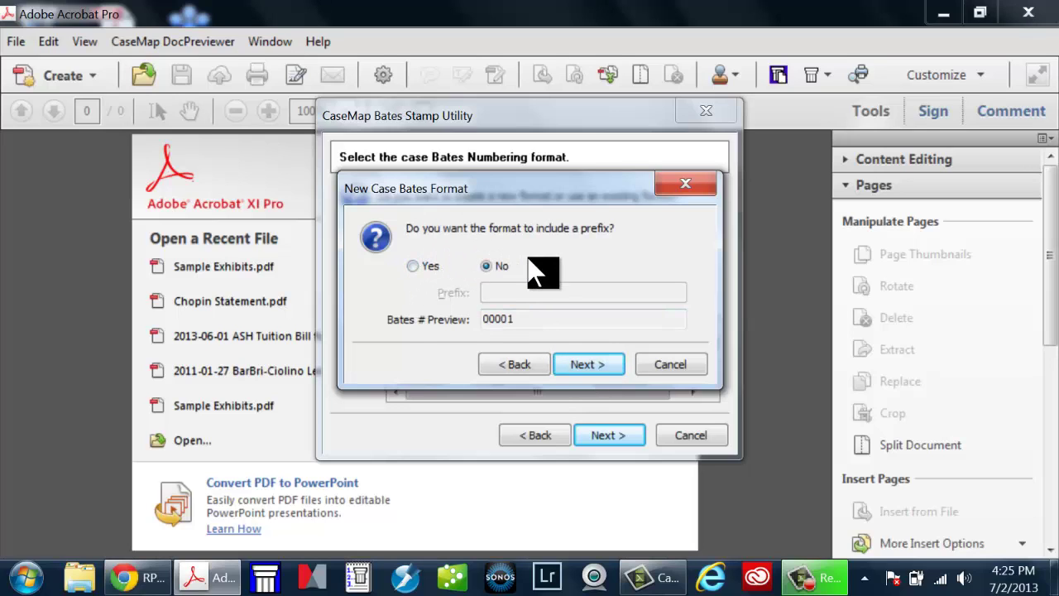
left_click(413, 271)
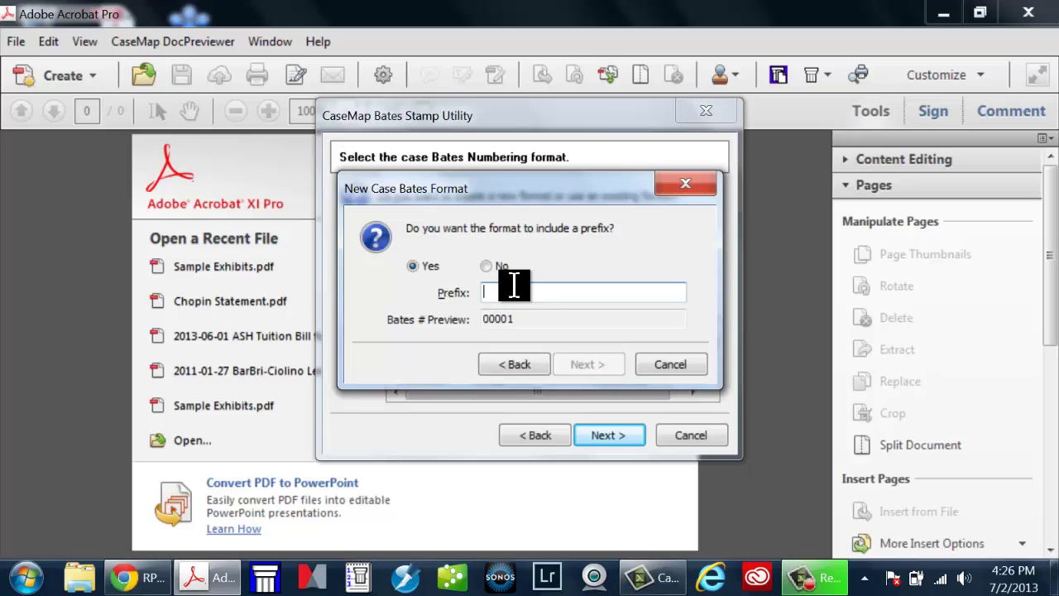
type("SC")
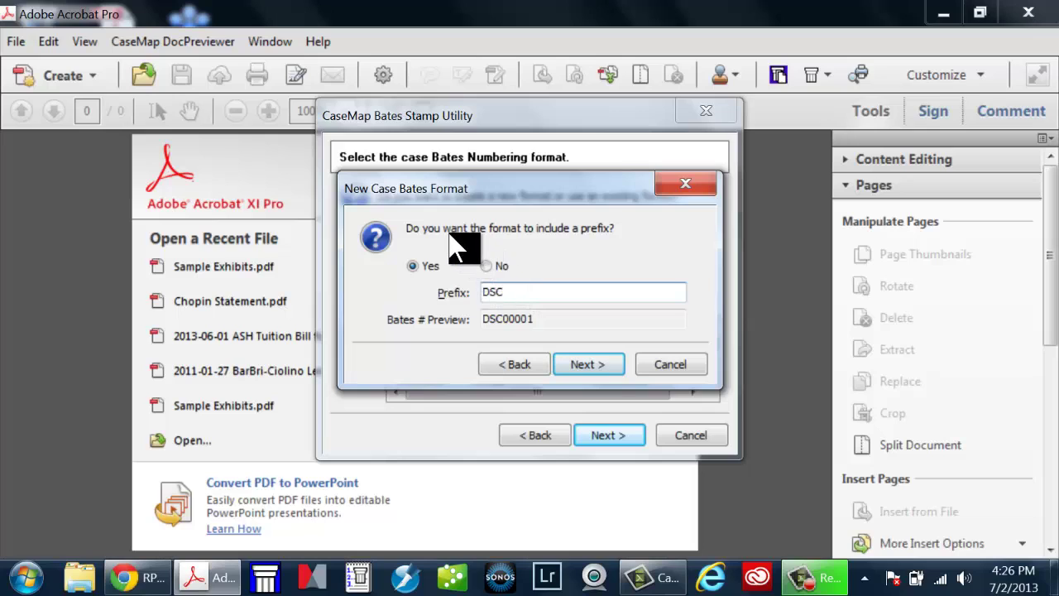
left_click(583, 365)
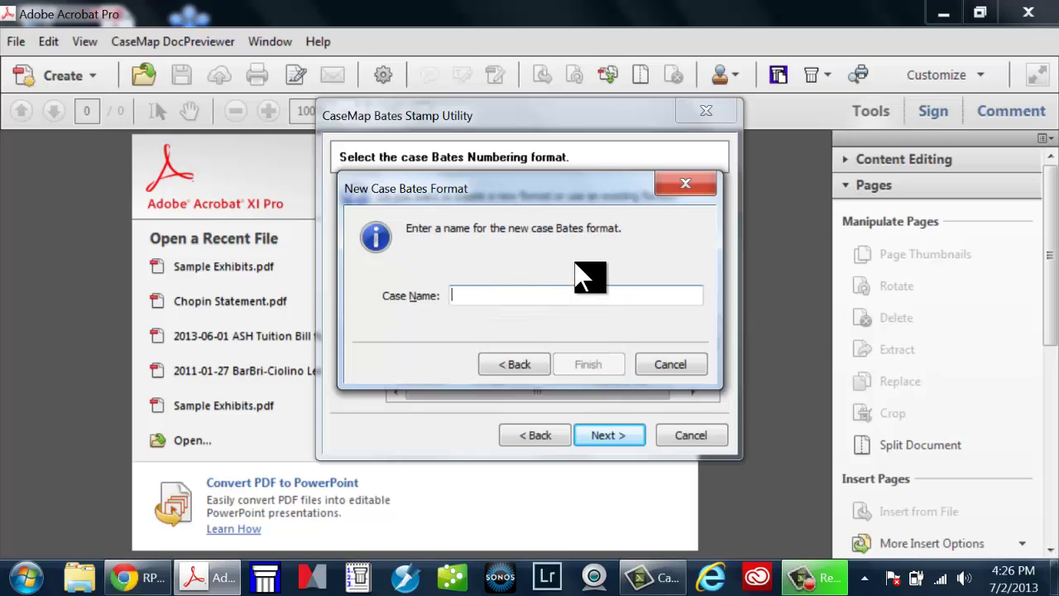
type("Ciolino: Sample Case")
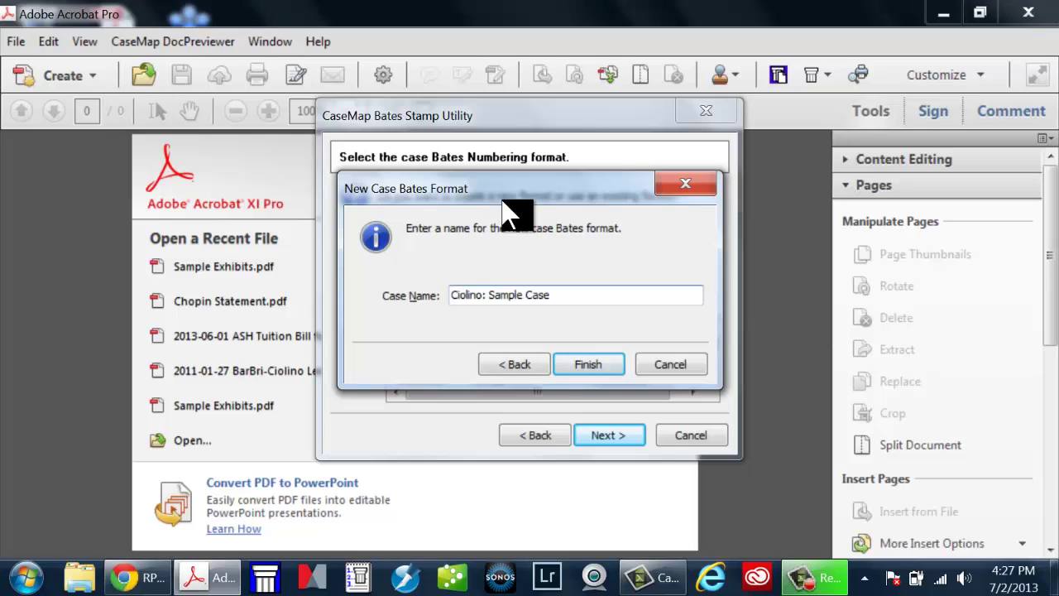
left_click(598, 369)
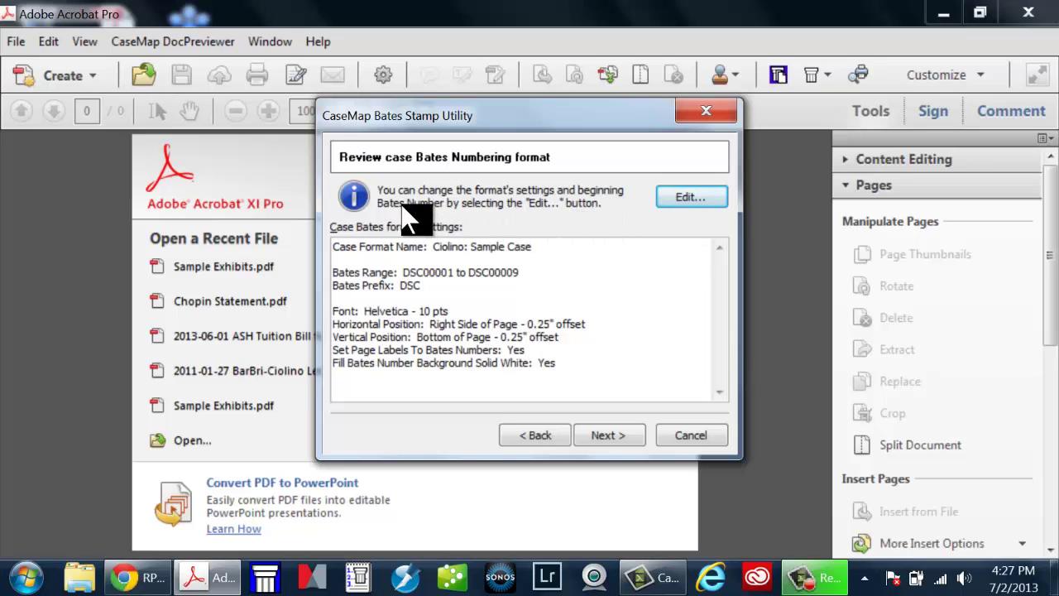
- Edit the Bates numbering options to font size 12 and vertical position Top of Page, dismissing the mail notification
left_click(669, 201)
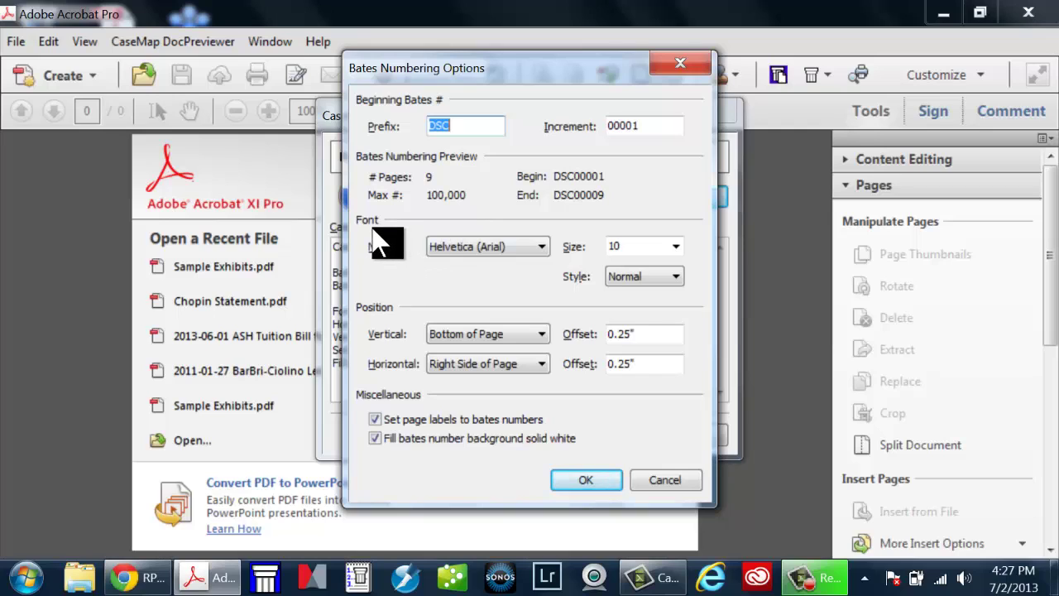
left_click(675, 247)
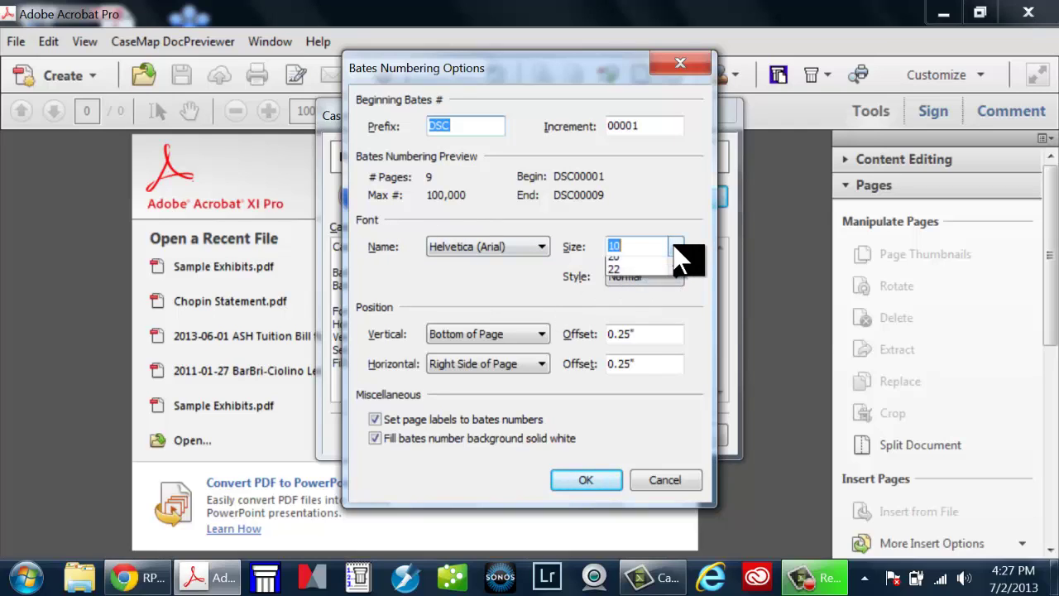
left_click(676, 247)
left_click(631, 289)
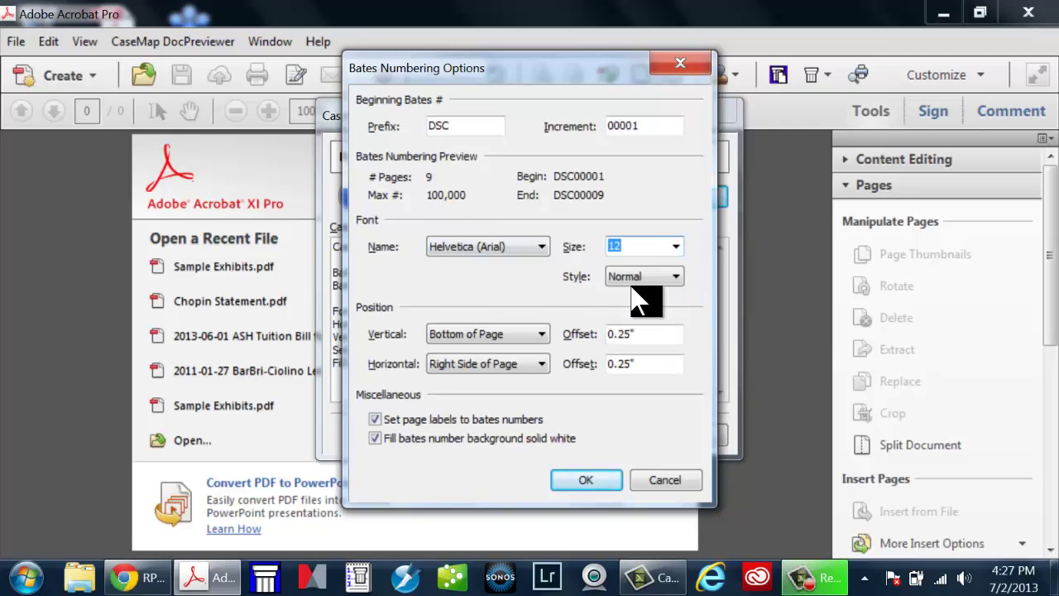
left_click(500, 334)
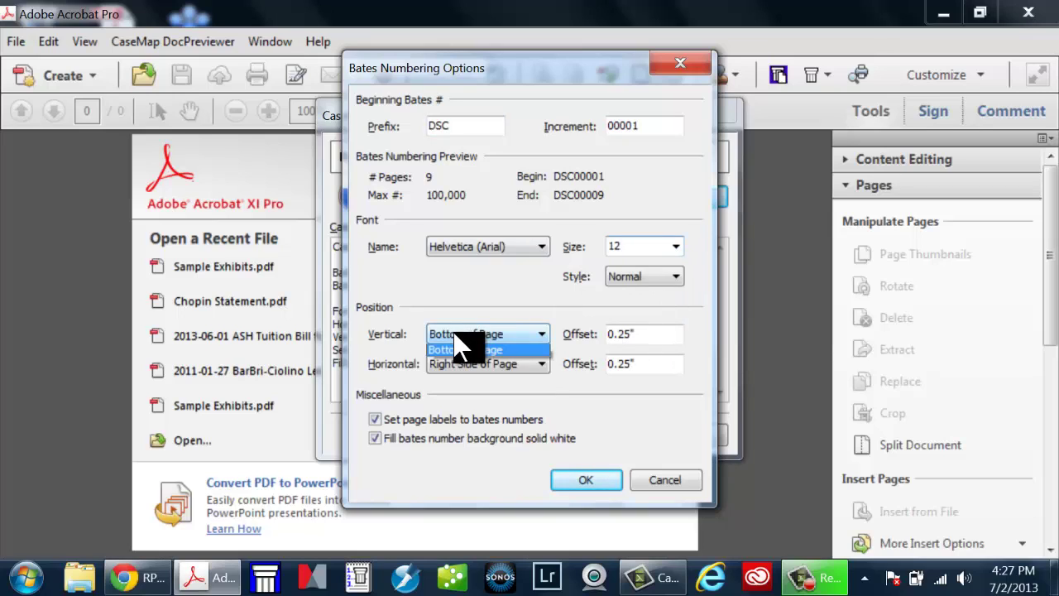
left_click(458, 352)
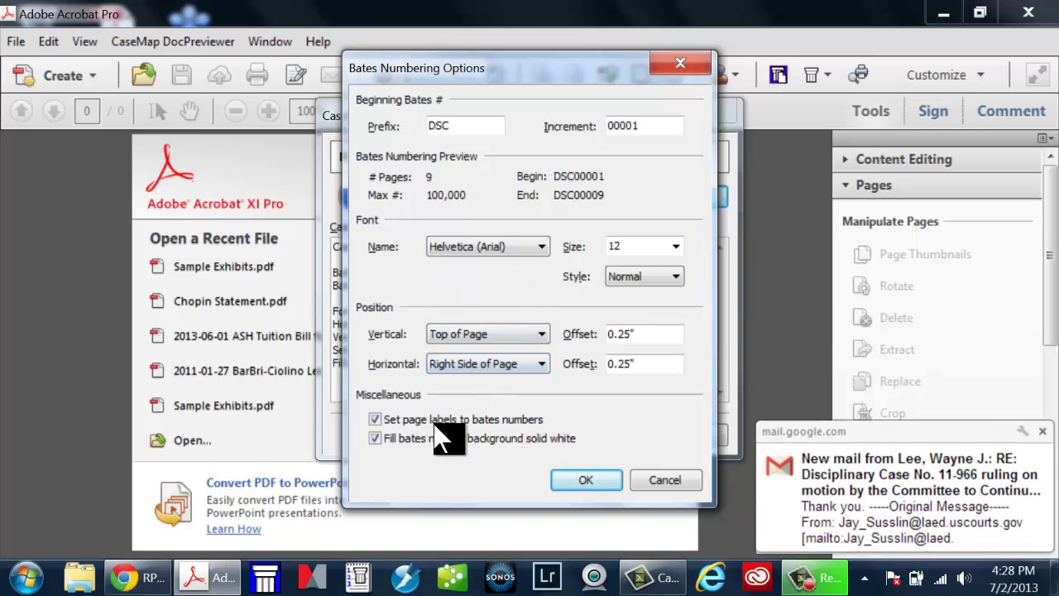
left_click(1043, 428)
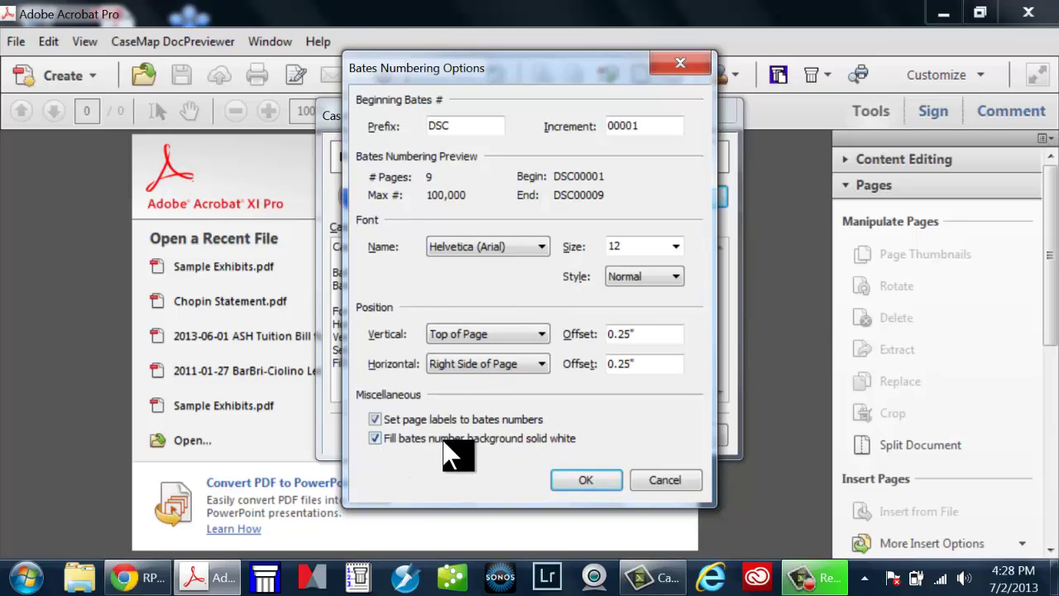
left_click(588, 480)
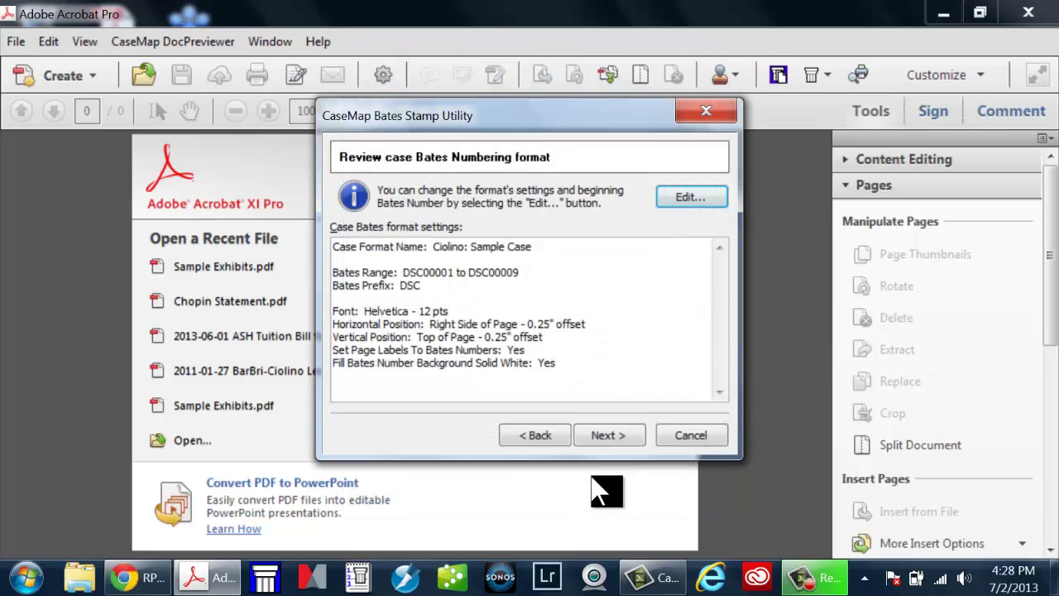
- Move the 2011-10-19 and 2011-10-26 PDFs up one place each in the stamping order and proceed to the summary
left_click(634, 438)
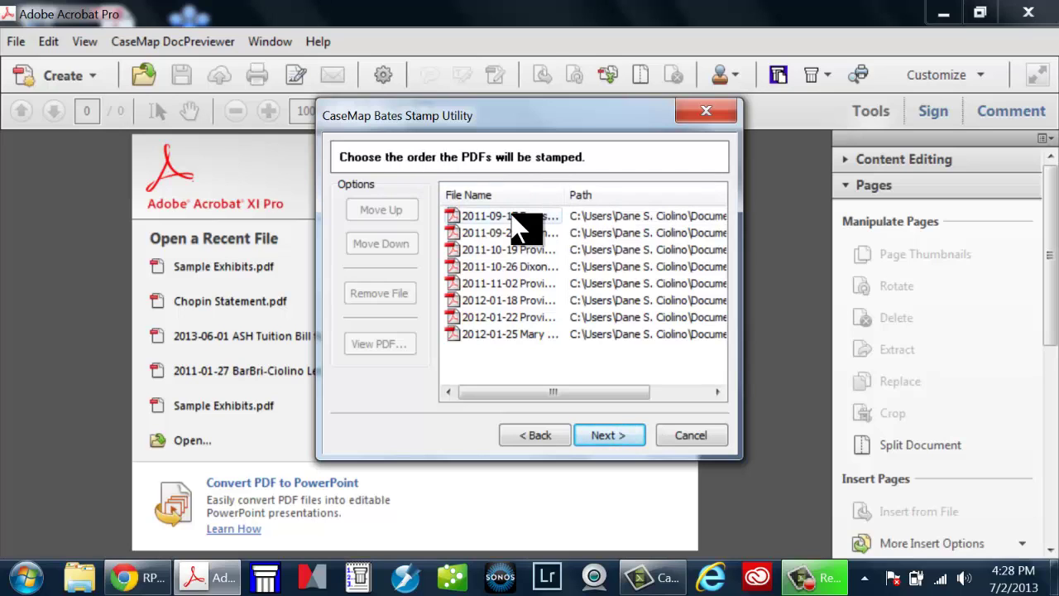
left_click(498, 249)
left_click(406, 212)
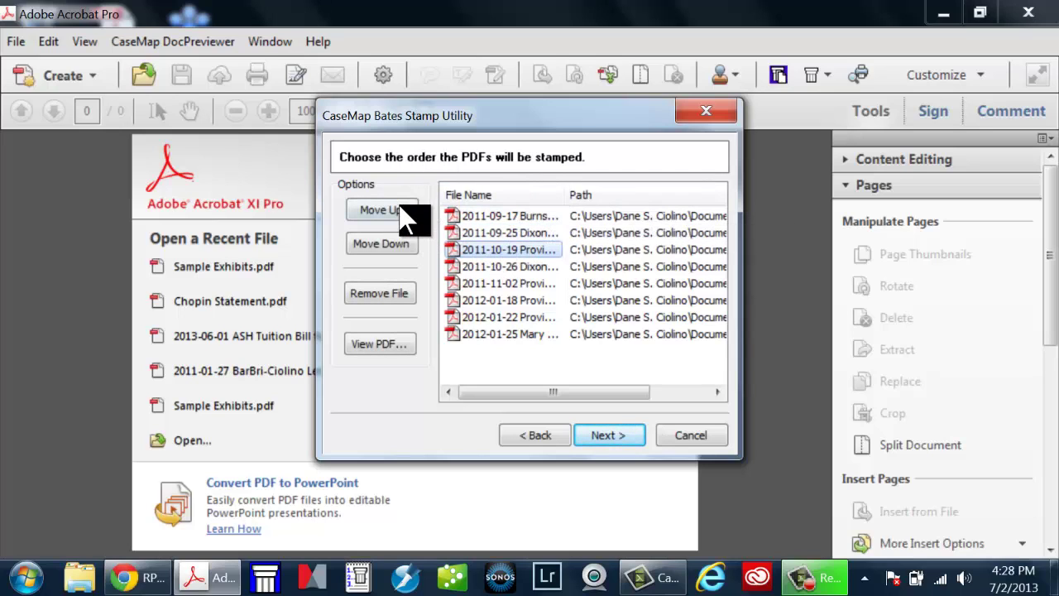
left_click(469, 266)
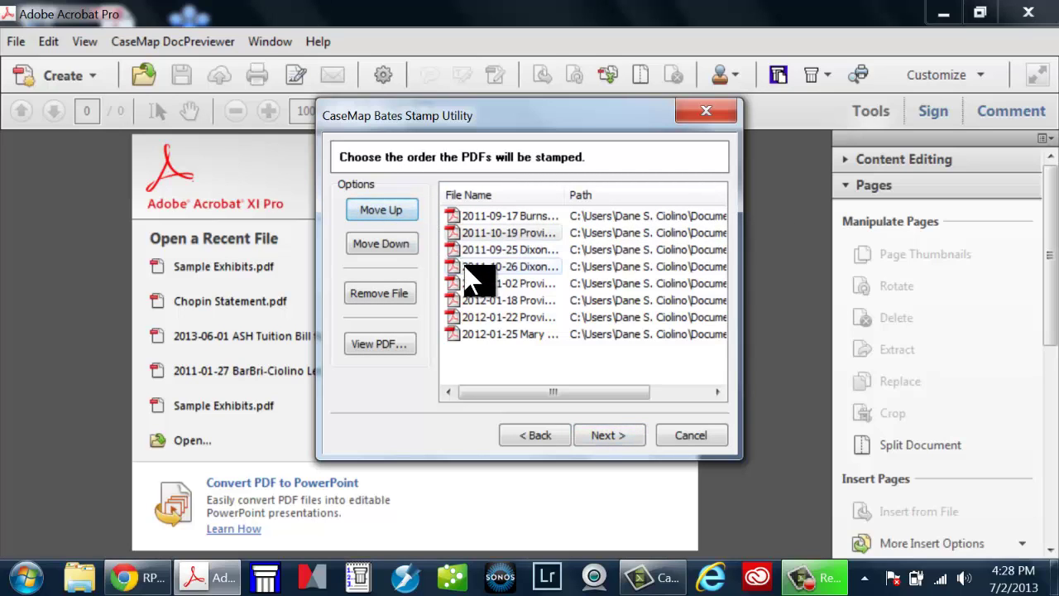
left_click(389, 214)
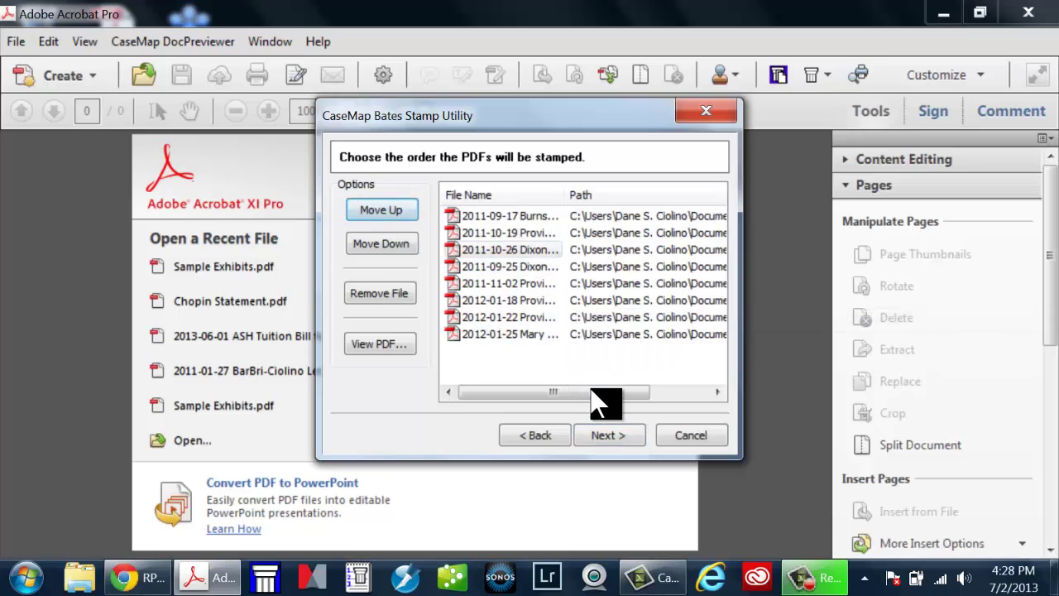
left_click(610, 435)
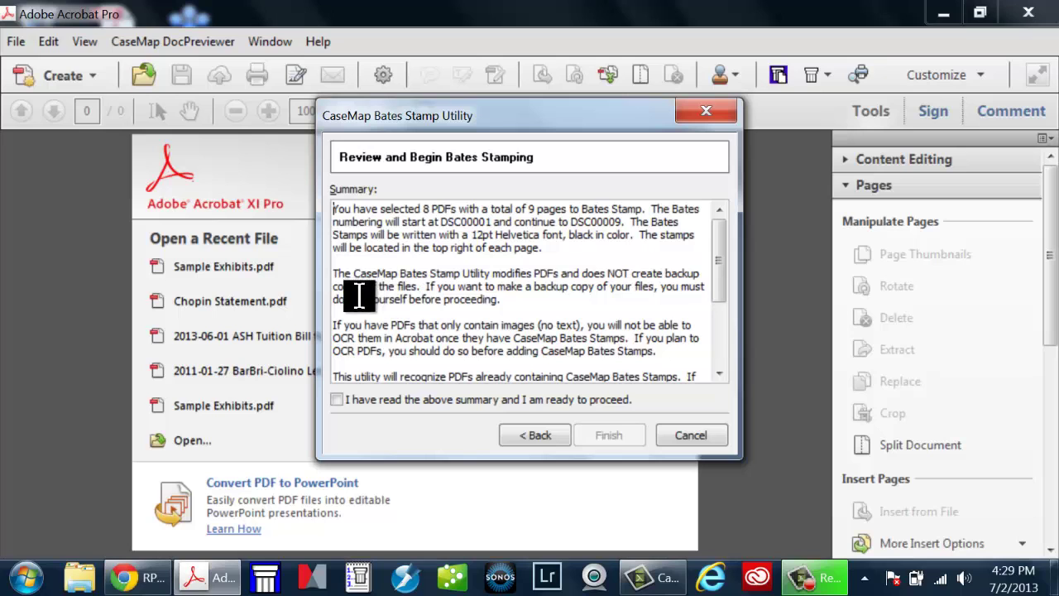
- Read through the stamping summary, acknowledge having read it, and run the Bates stamping
left_click_drag(729, 265, 730, 308)
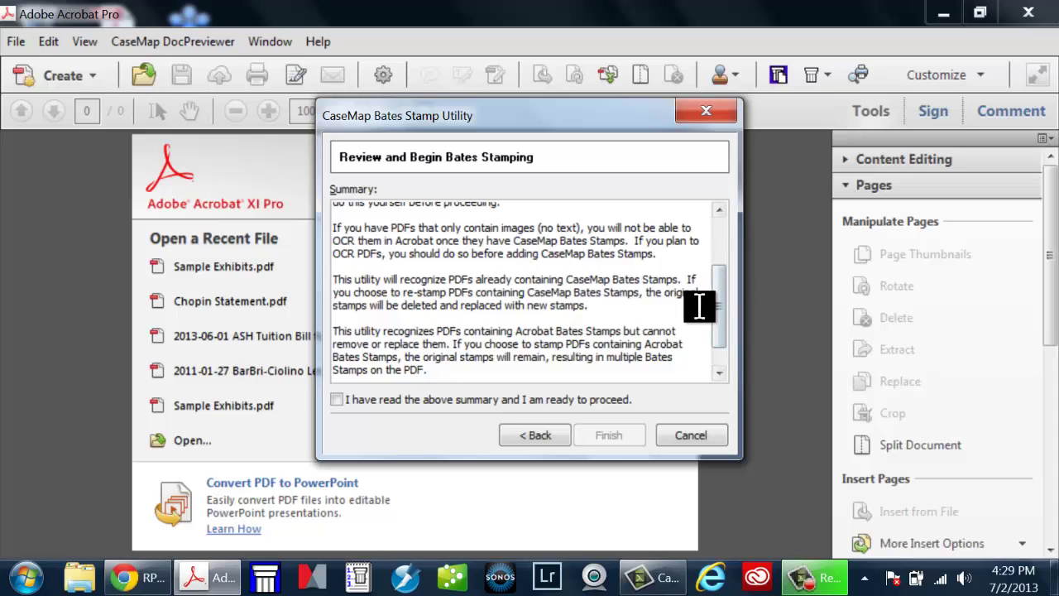
scroll(726, 300, "down", 1)
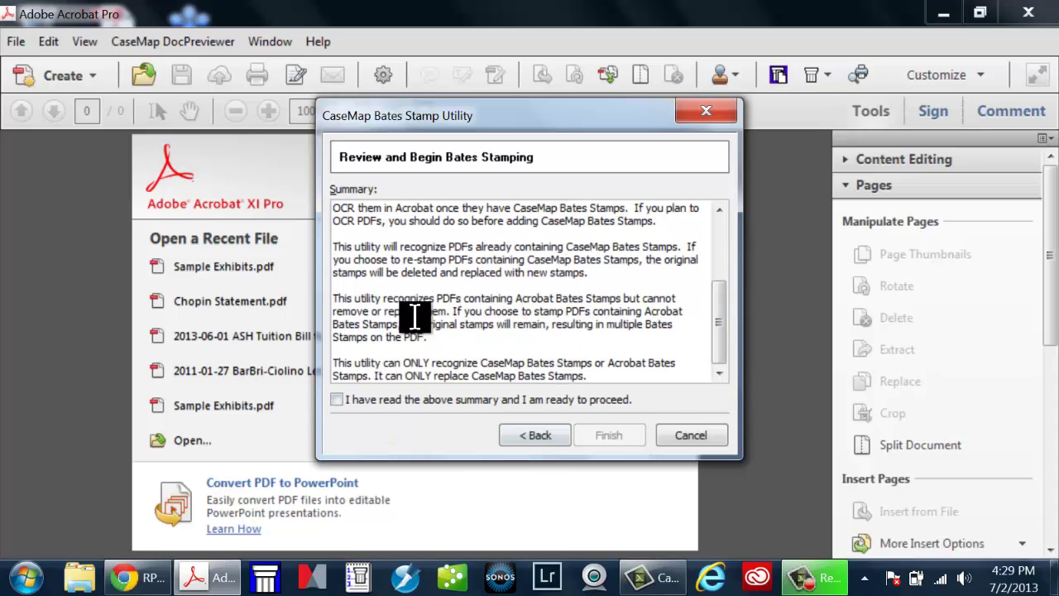
left_click(337, 400)
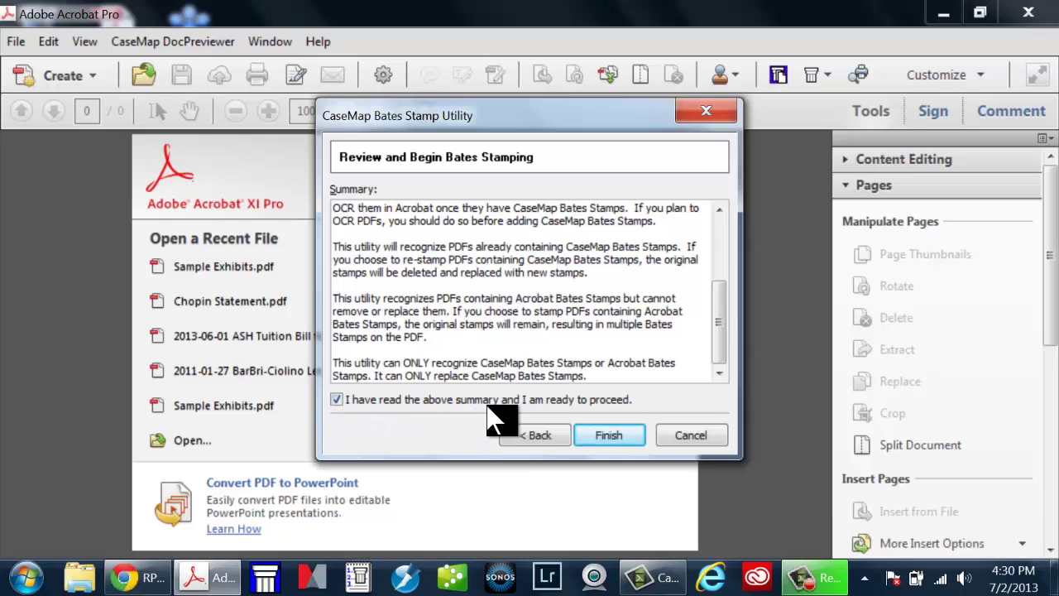
left_click(605, 432)
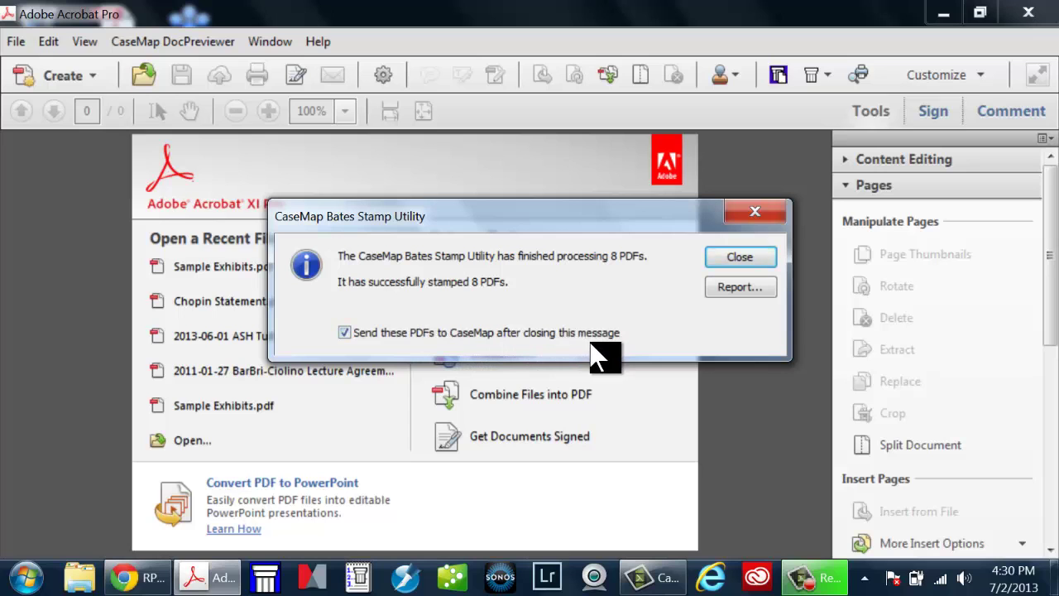
- Close the stamping message with sending to CaseMap enabled, and proceed through the Send PDFs to CaseMap Utility with all stamped PDFs
left_click(722, 260)
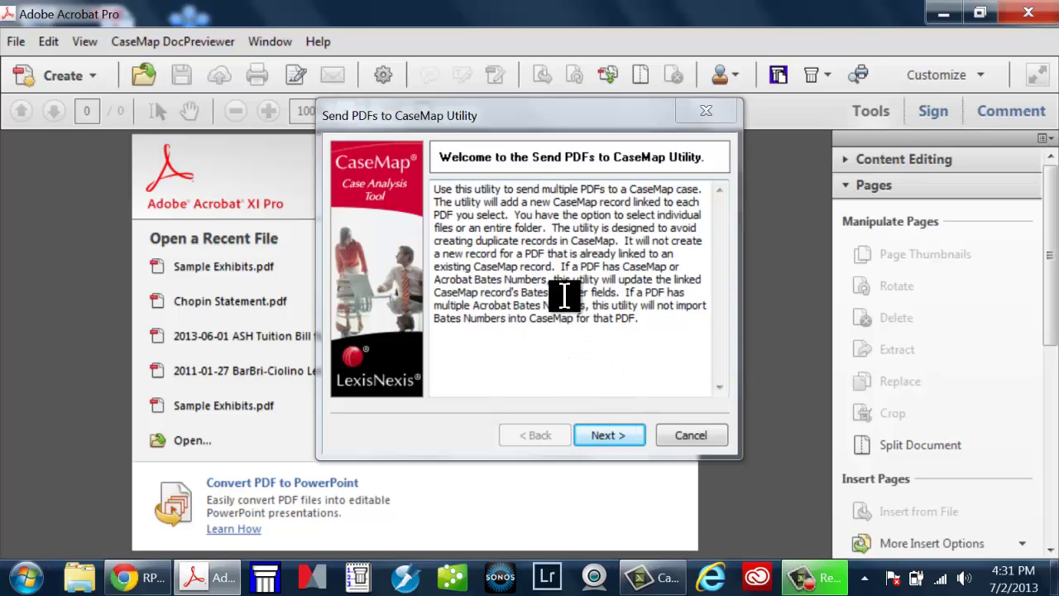
left_click(622, 443)
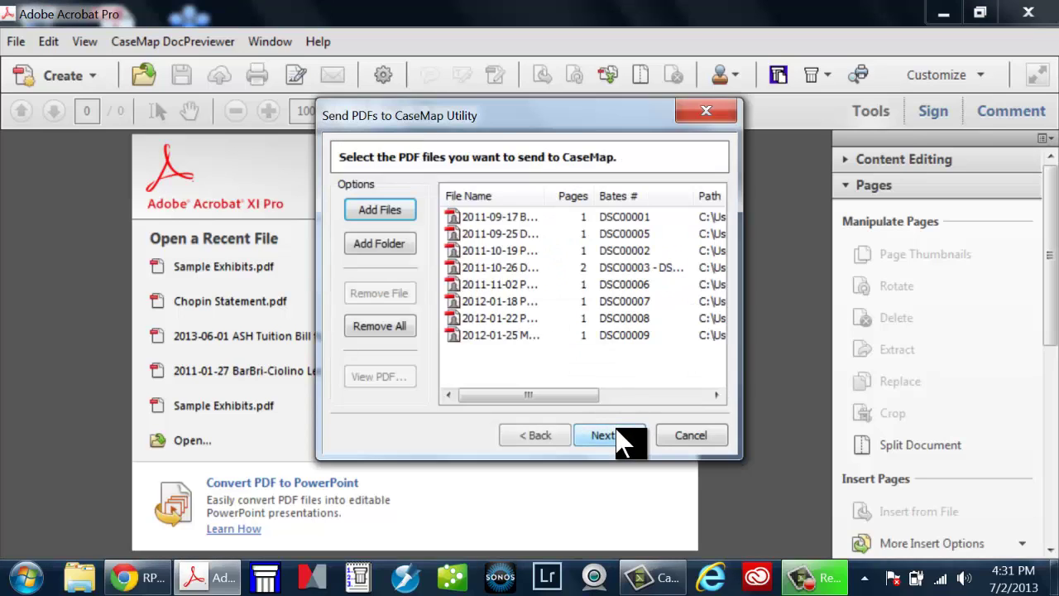
left_click(495, 346)
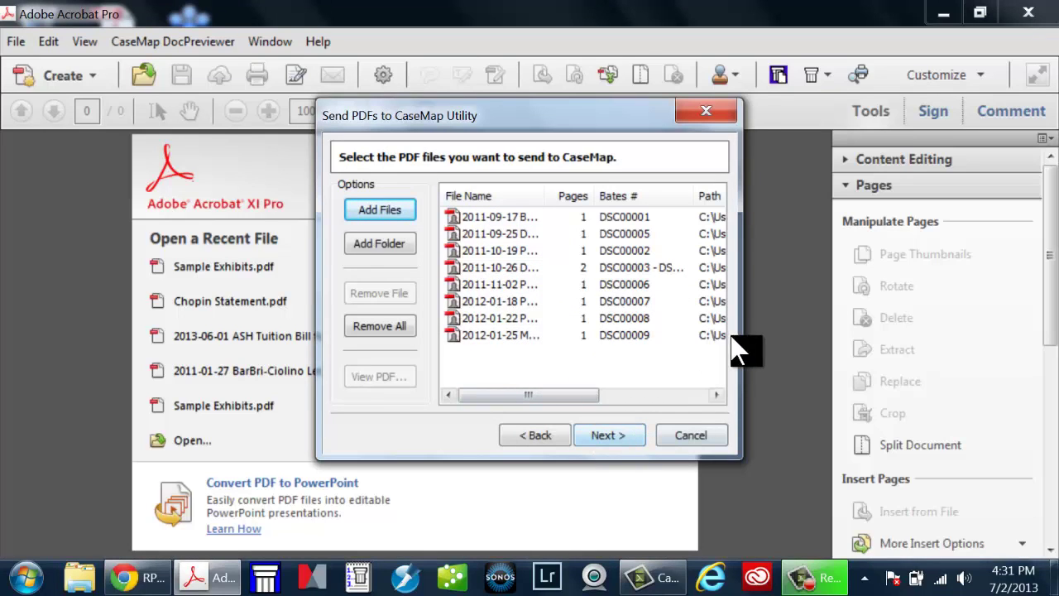
left_click(627, 441)
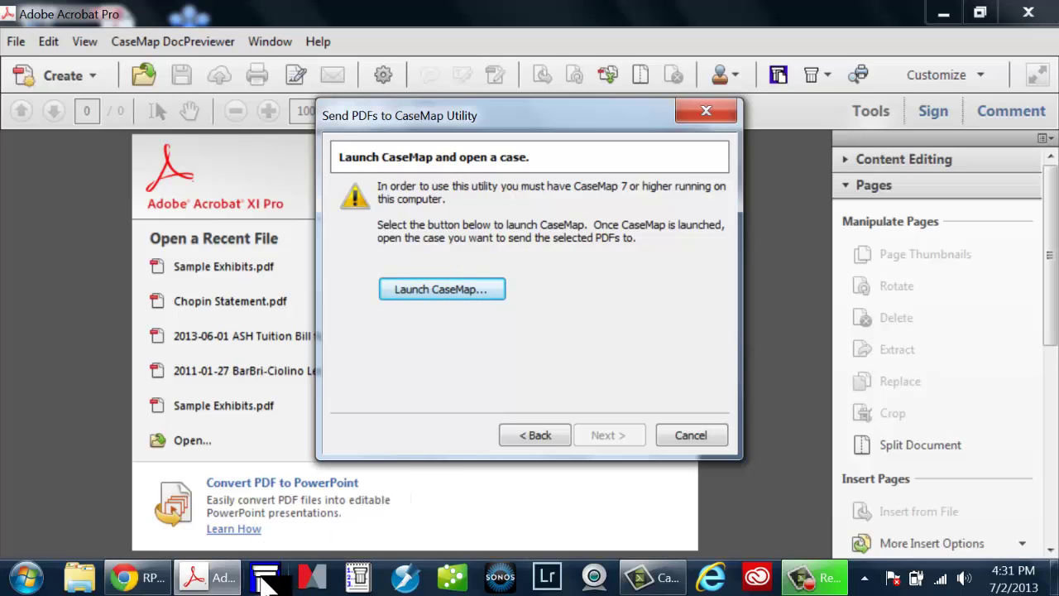
- Launch CaseMap from the Send PDFs utility and start creating a new case, proceeding to the case setup
left_click(434, 290)
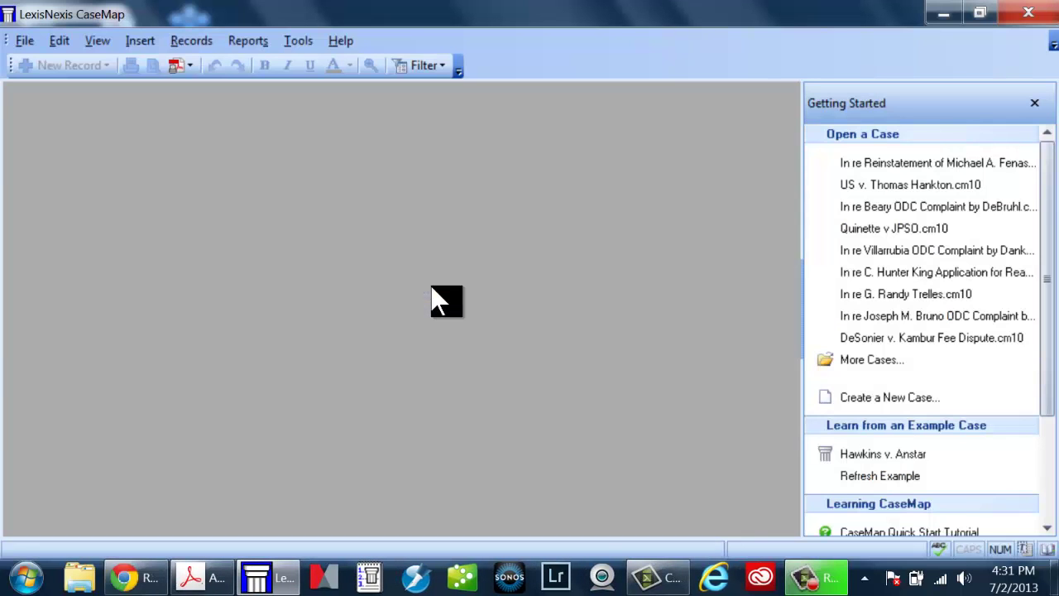
left_click(857, 398)
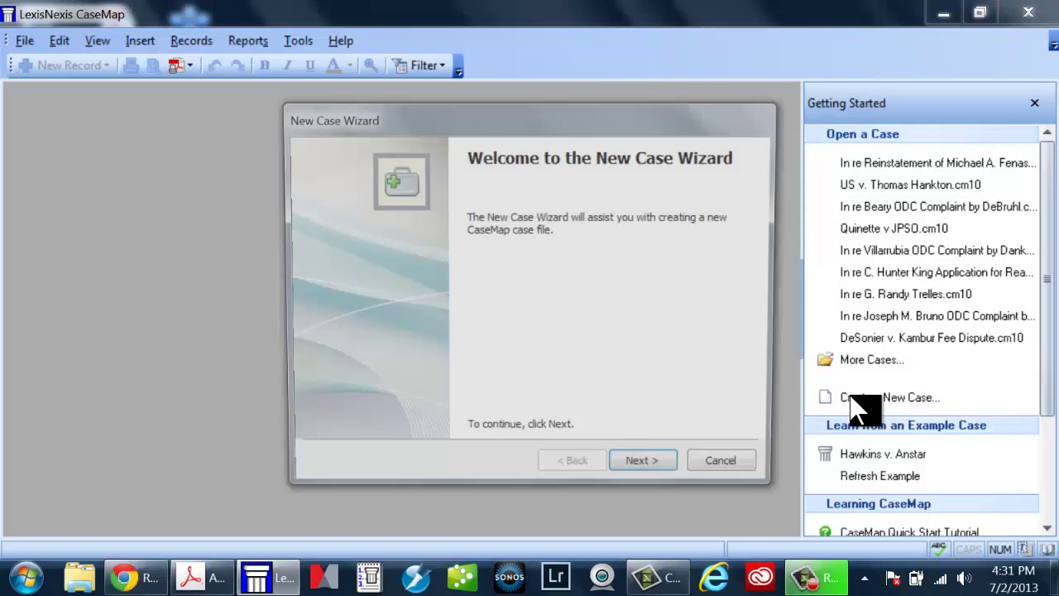
left_click(666, 470)
left_click_drag(571, 123, 820, 69)
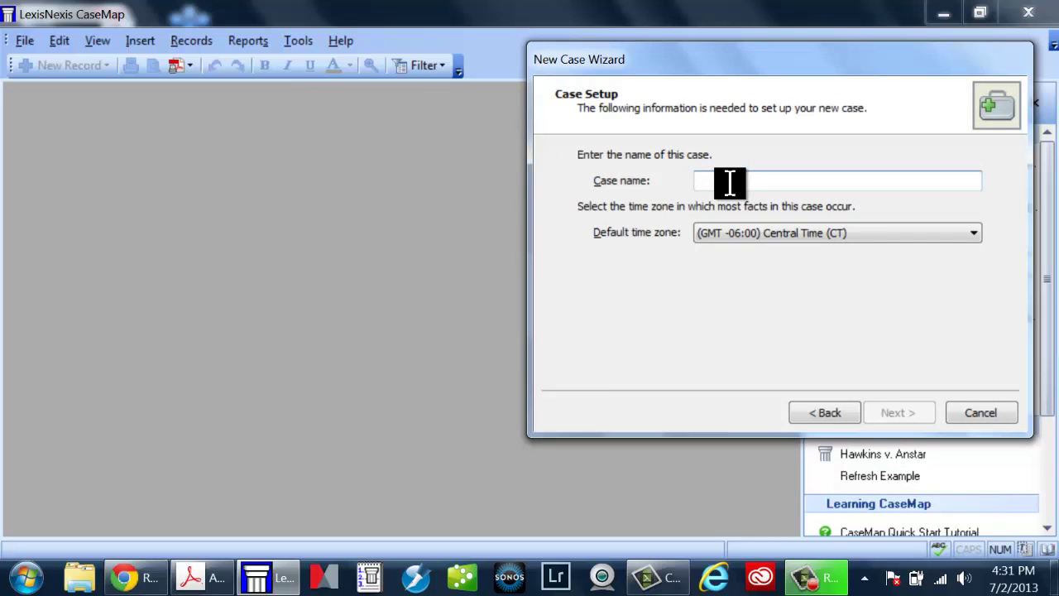
- Name the case Sample Case, keep the preselected custom template, and open the folder selection for saving the case file
type("Sample Case")
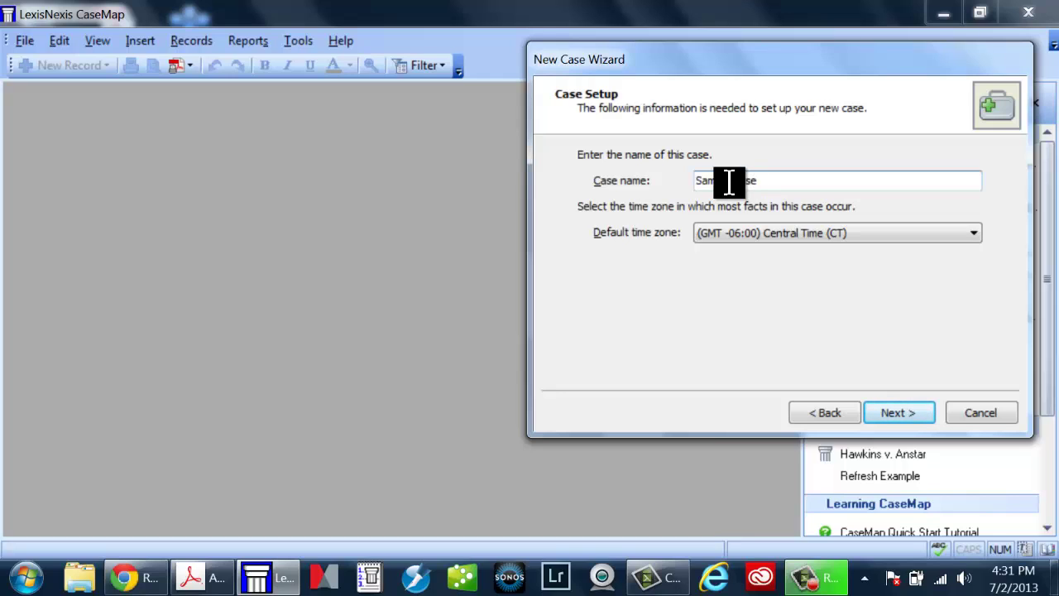
left_click(901, 418)
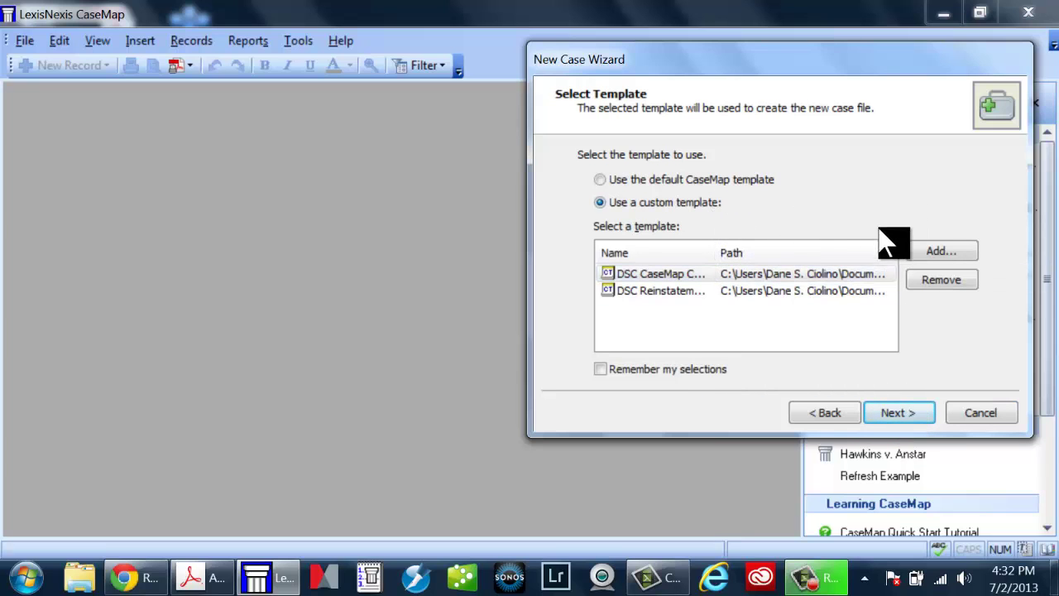
left_click(893, 413)
left_click(886, 412)
left_click(962, 234)
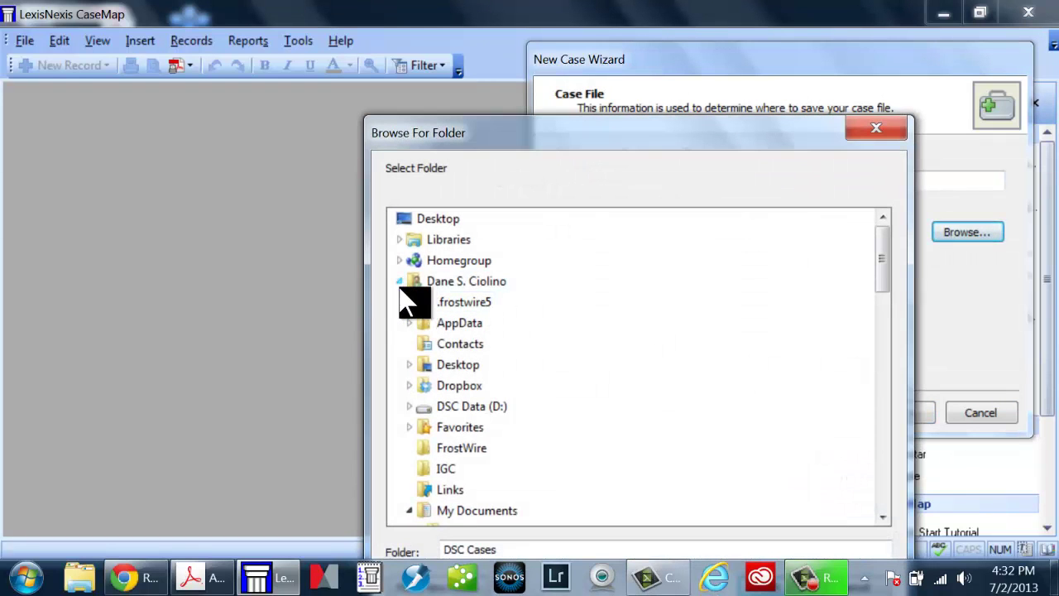
left_click(401, 282)
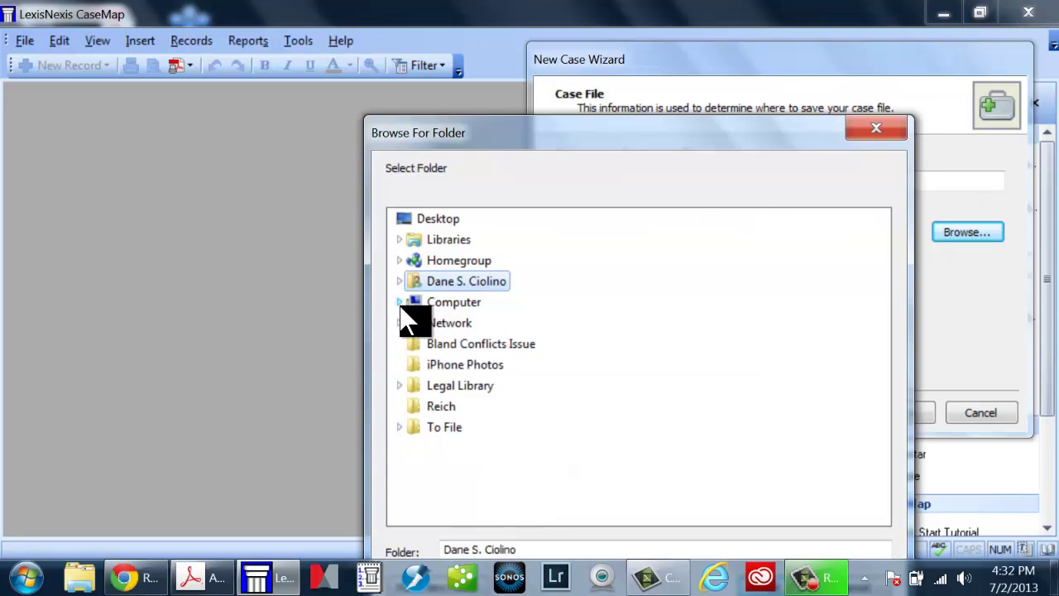
left_click(399, 303)
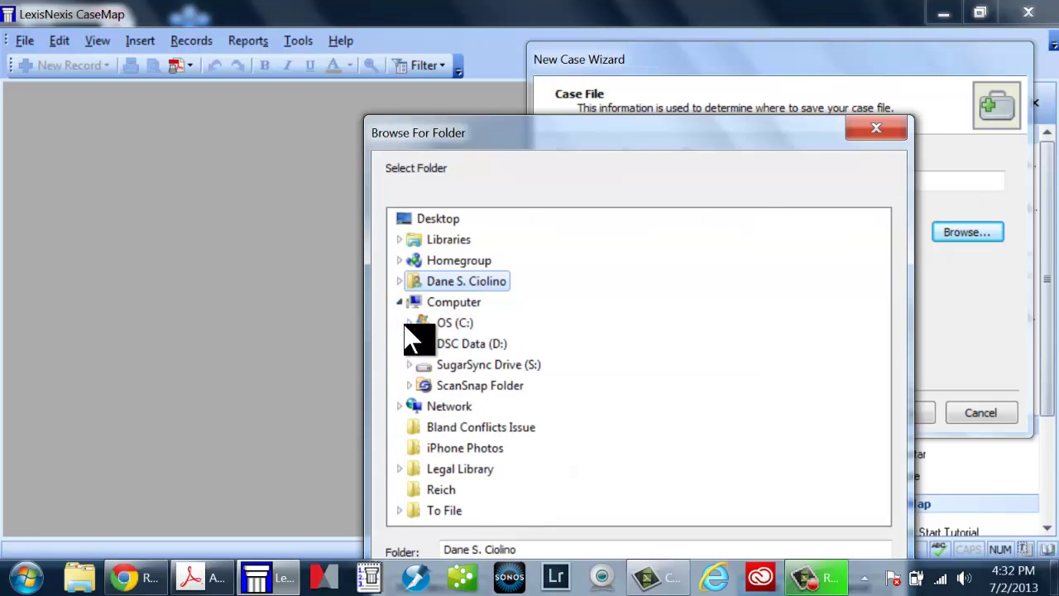
left_click(411, 344)
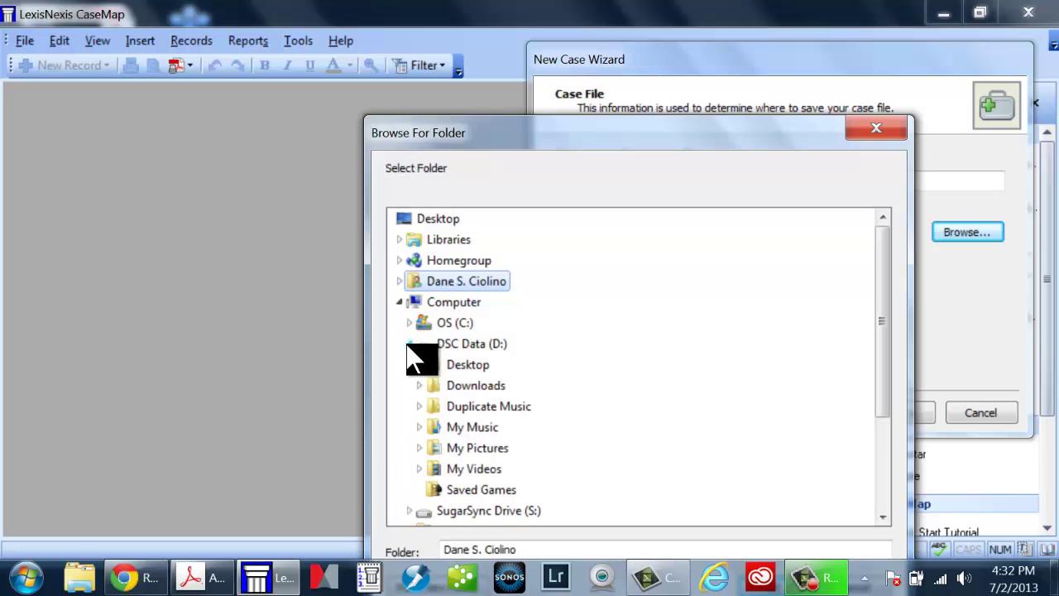
left_click(409, 345)
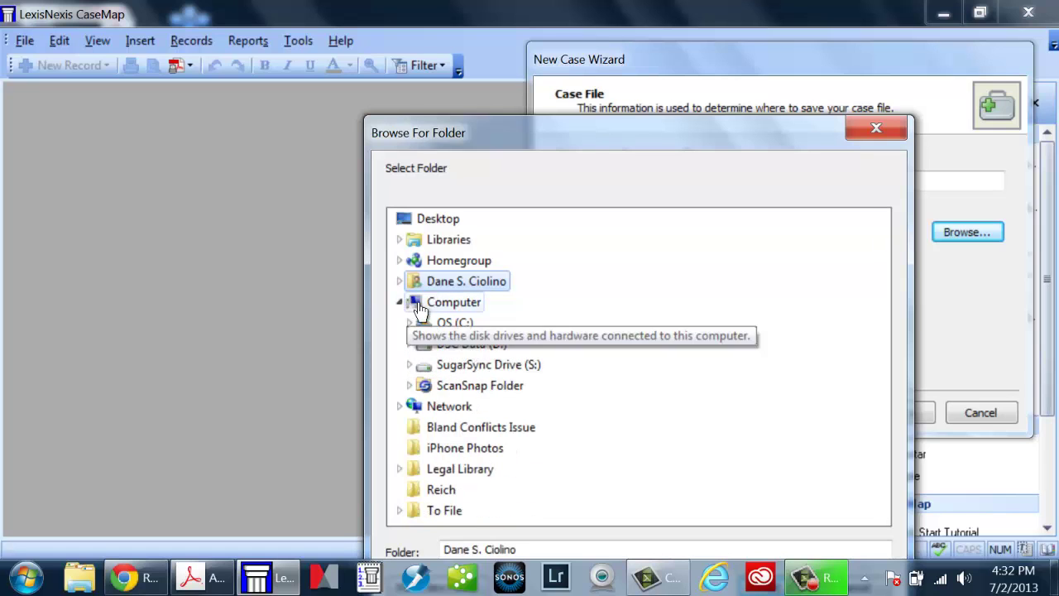
left_click(410, 344)
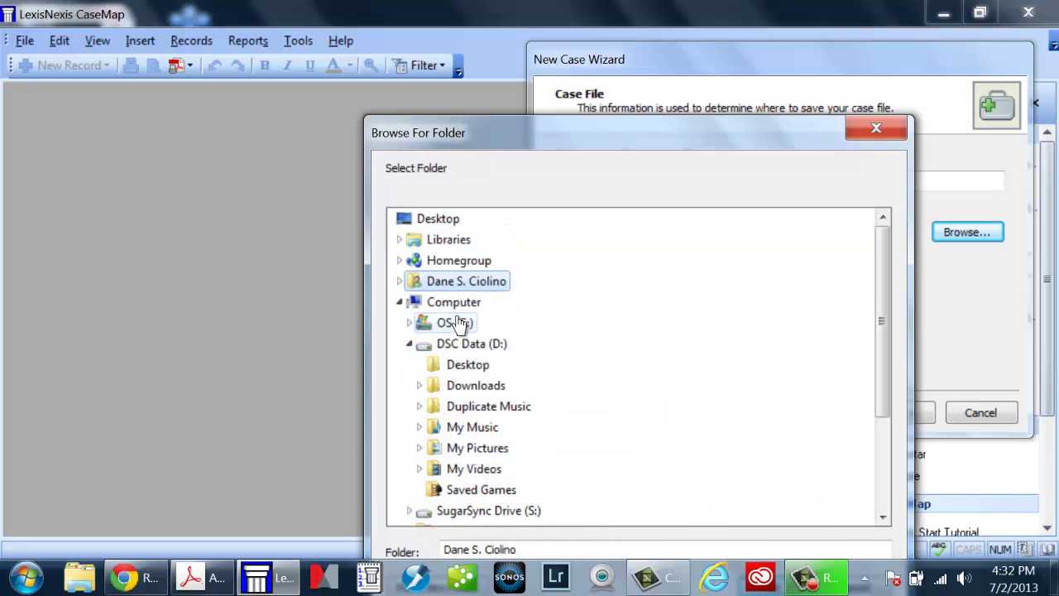
- Browse through the Documents library's My Documents folder to DSC Classes, Litigation and Law Practice Managment, Materials
left_click(447, 242)
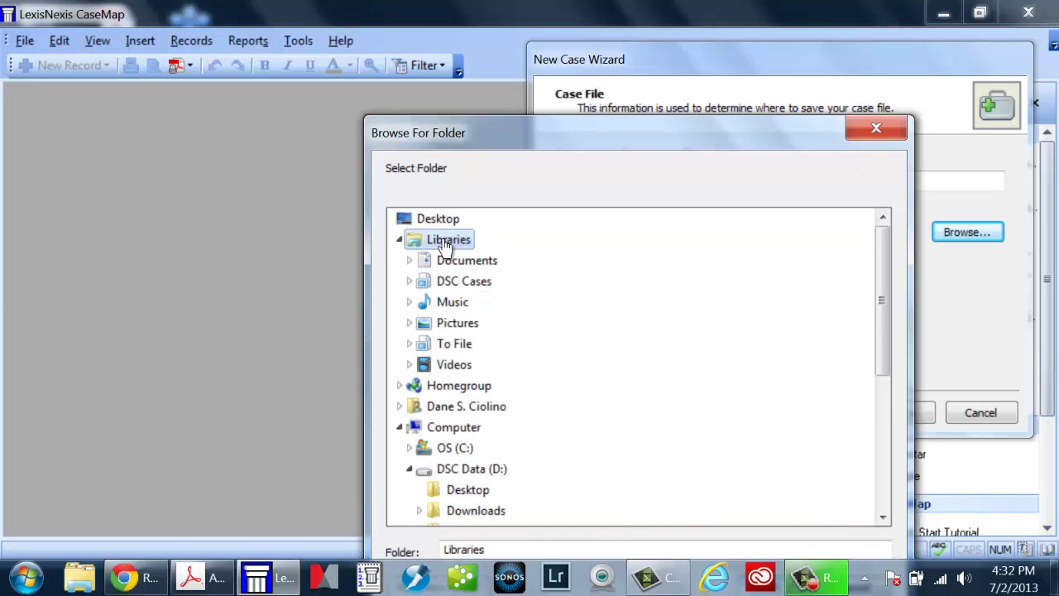
left_click(451, 261)
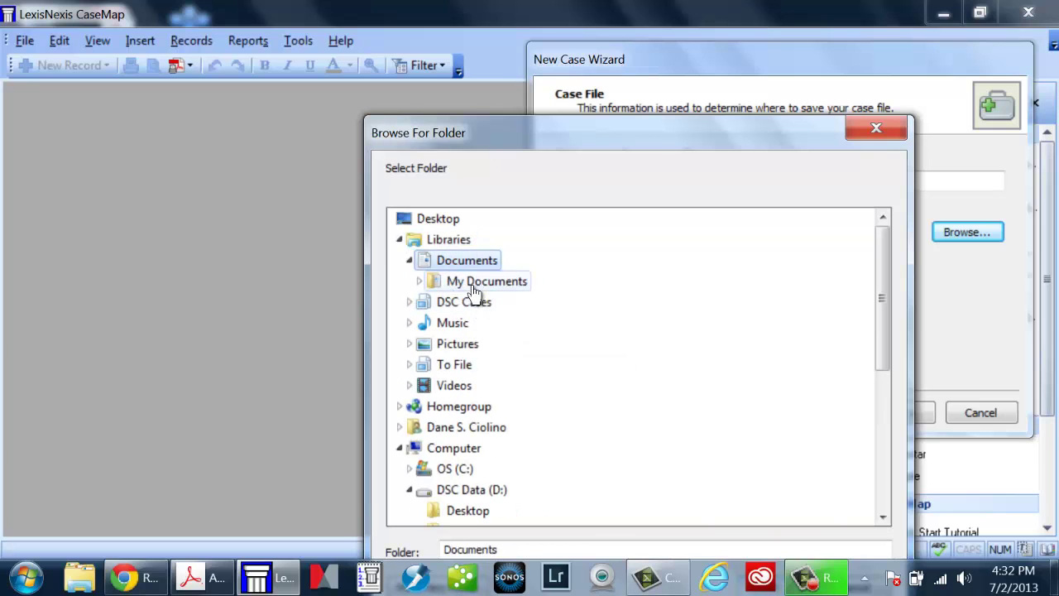
left_click(474, 282)
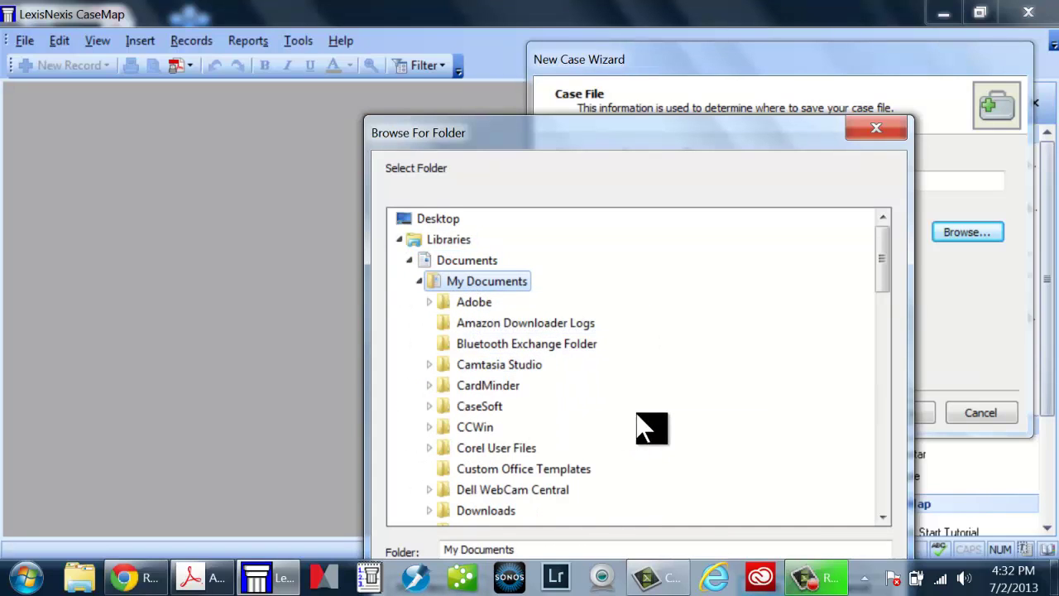
left_click(884, 435)
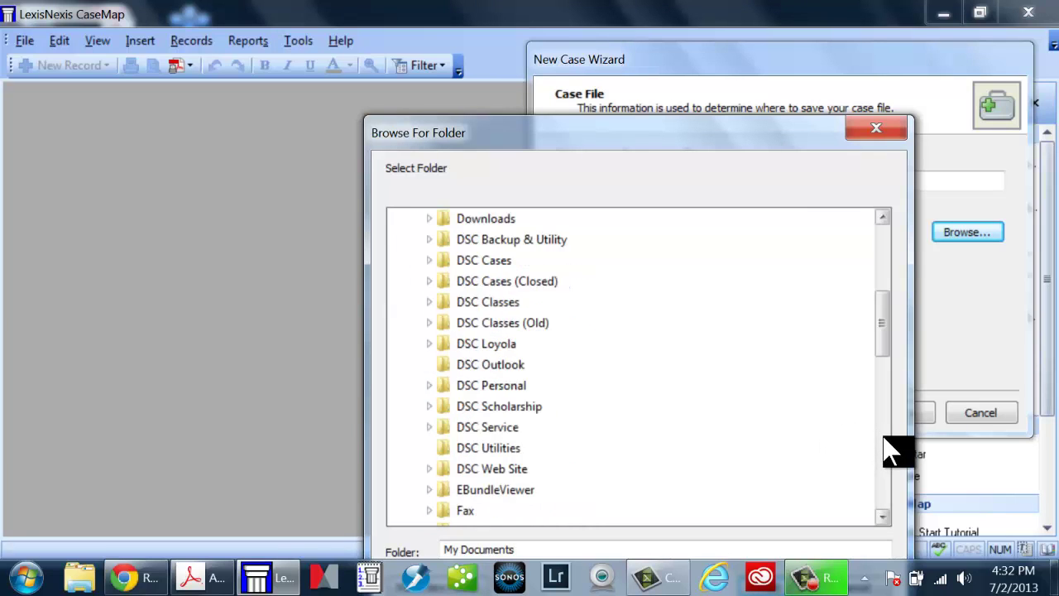
left_click(487, 302)
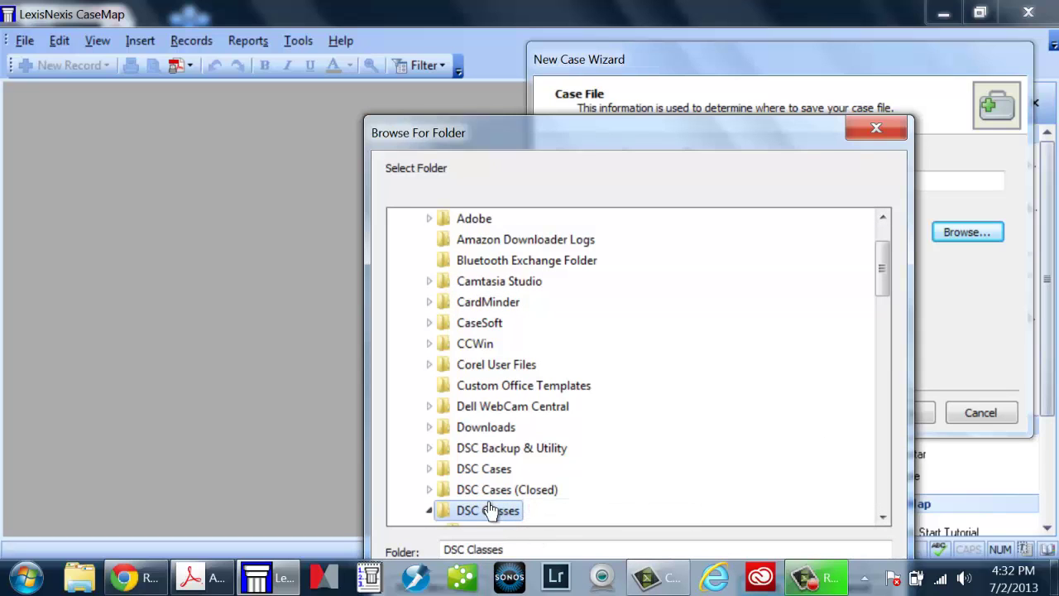
left_click(883, 487)
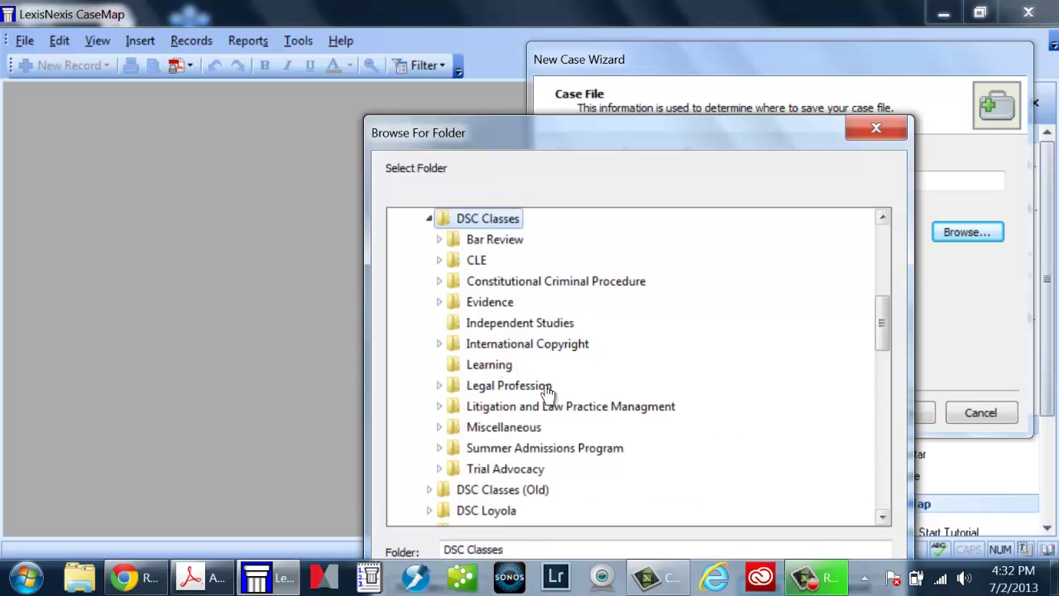
left_click(526, 409)
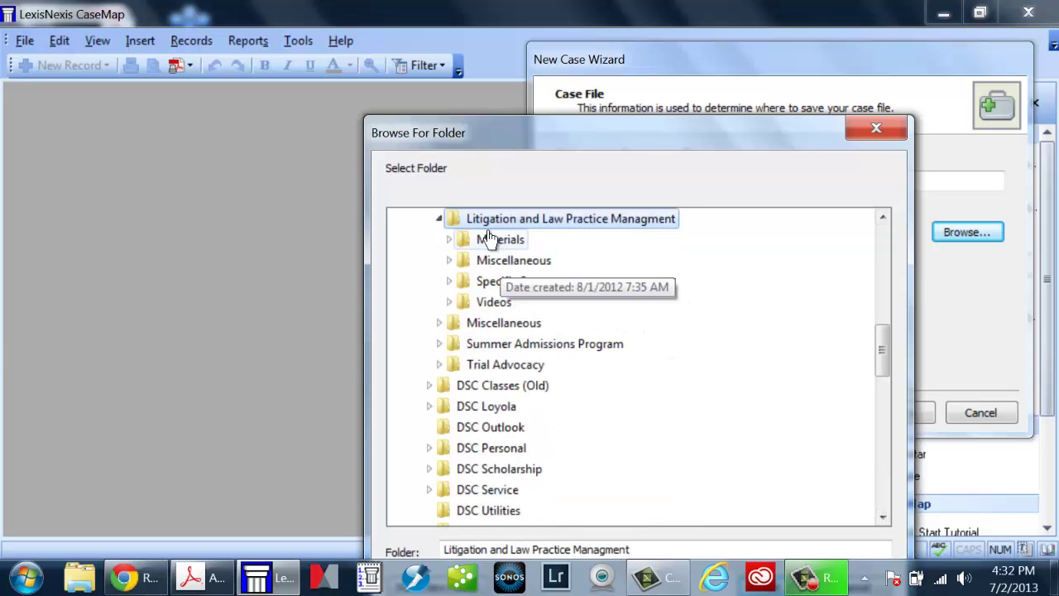
left_click(488, 237)
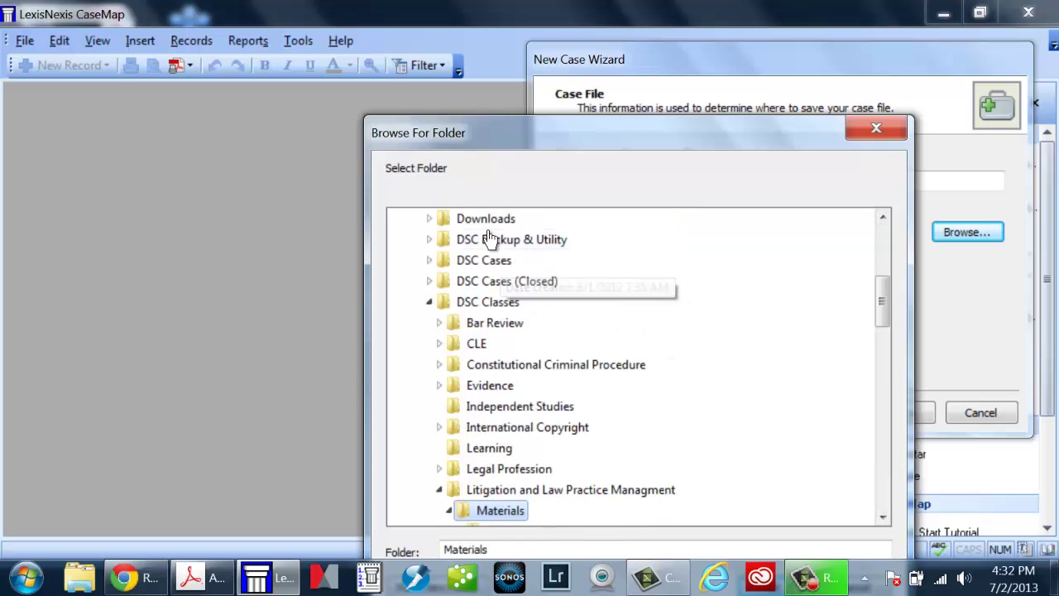
- Choose Work Product within Sample Exhibits and CaseMap File as the save folder, and finish creating the case
left_click(885, 472)
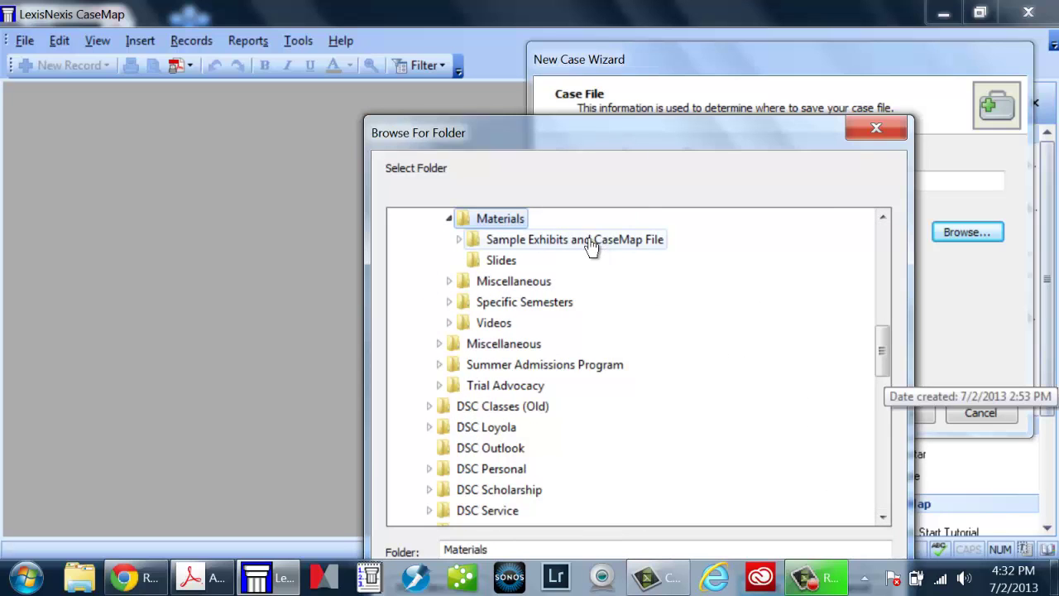
left_click(459, 239)
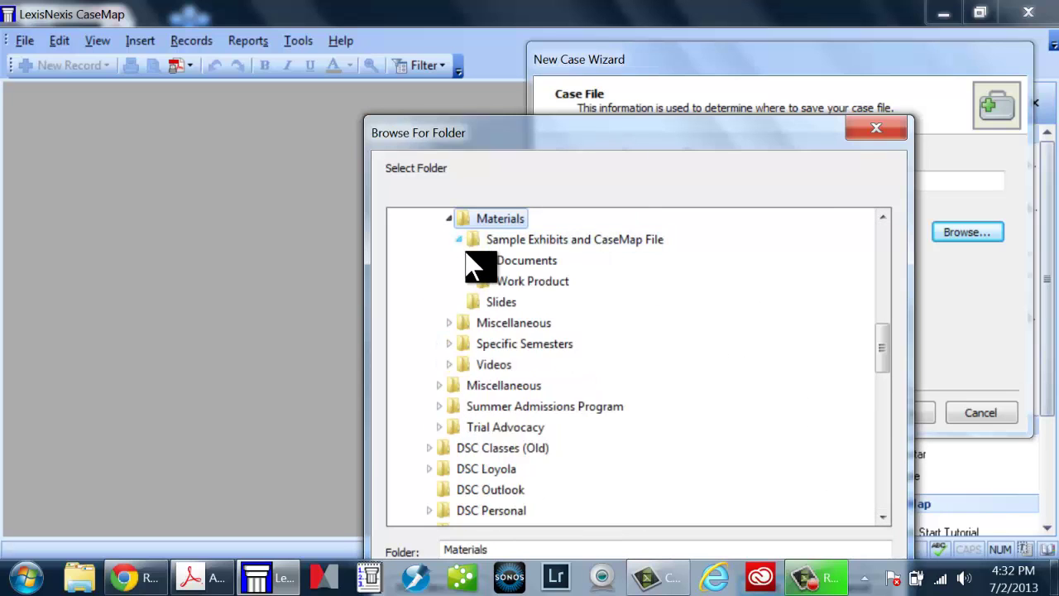
left_click(536, 283)
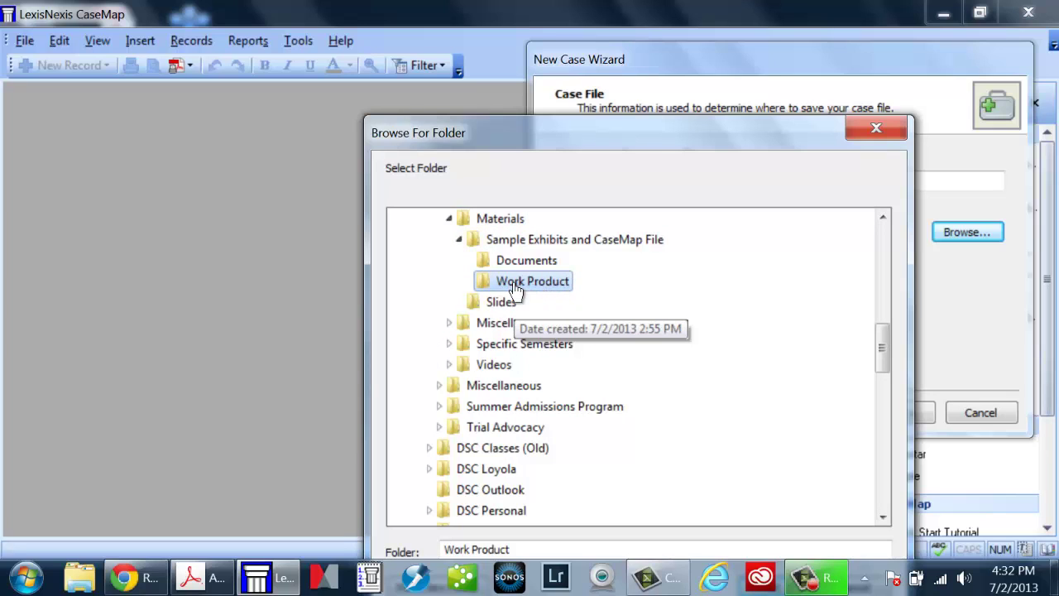
left_click_drag(672, 137, 642, 52)
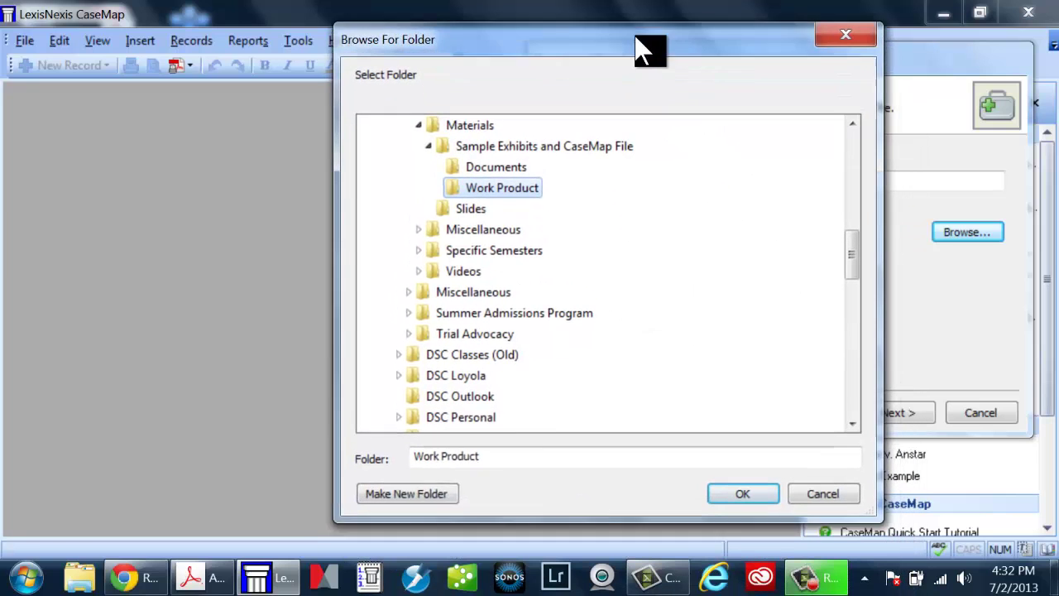
left_click(741, 496)
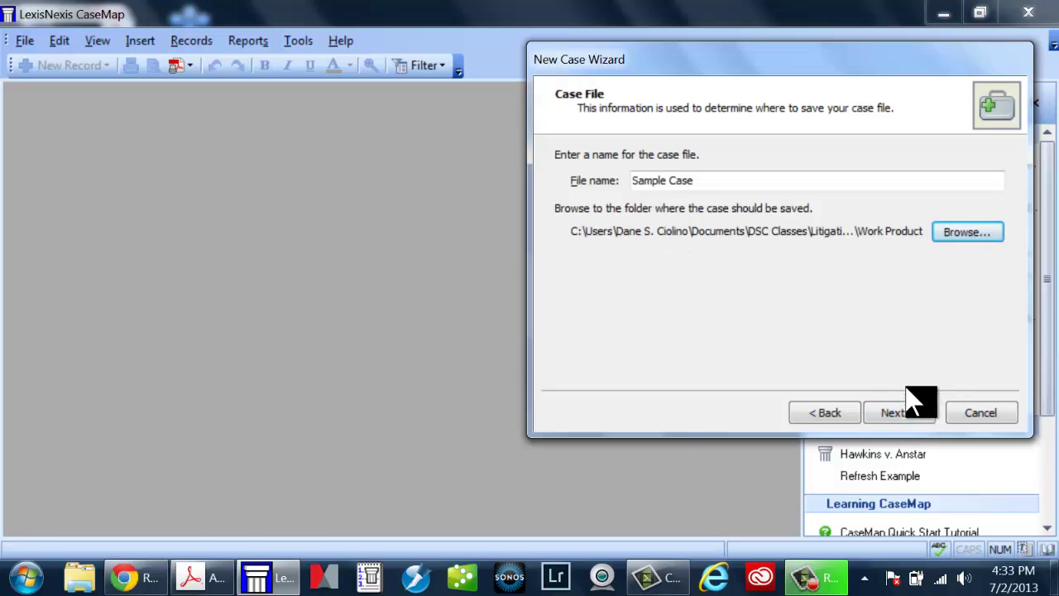
left_click(896, 414)
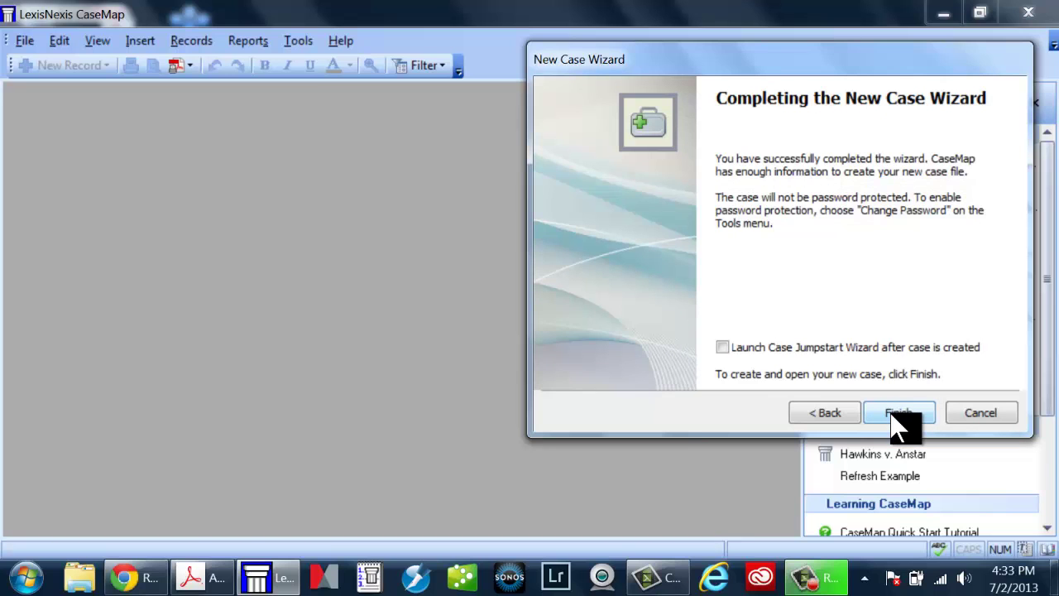
left_click(908, 414)
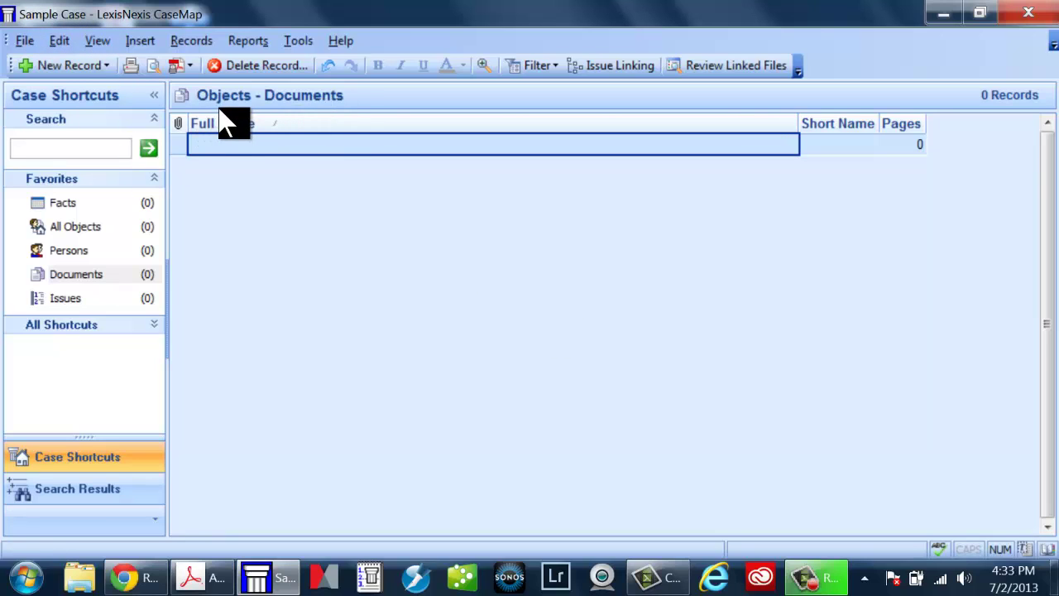
- Look over the Facts, All Objects and Documents spreadsheets of the new case, ending on Facts
left_click(86, 207)
left_click(82, 225)
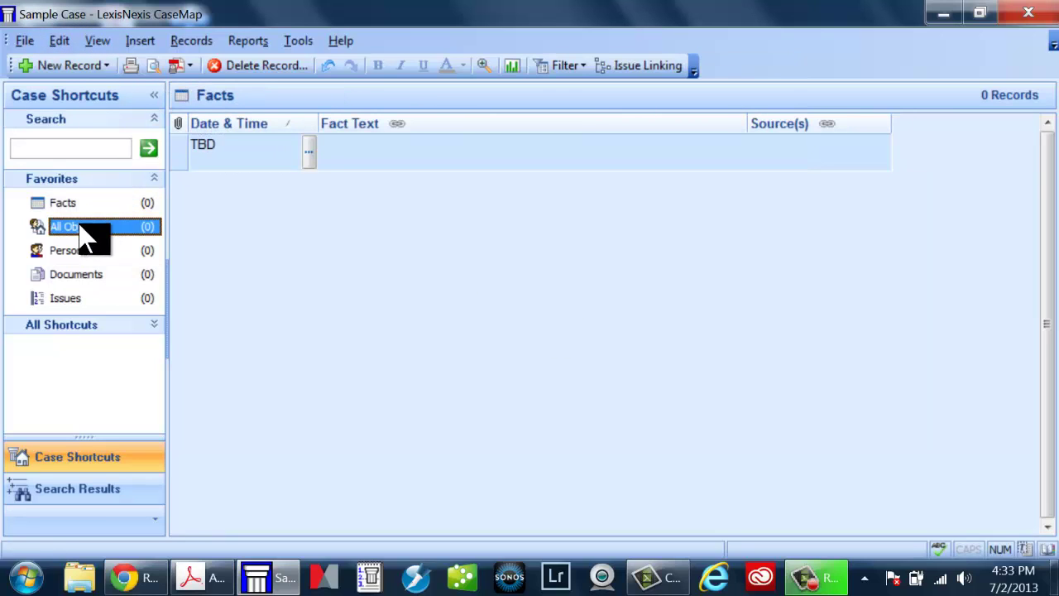
left_click(99, 280)
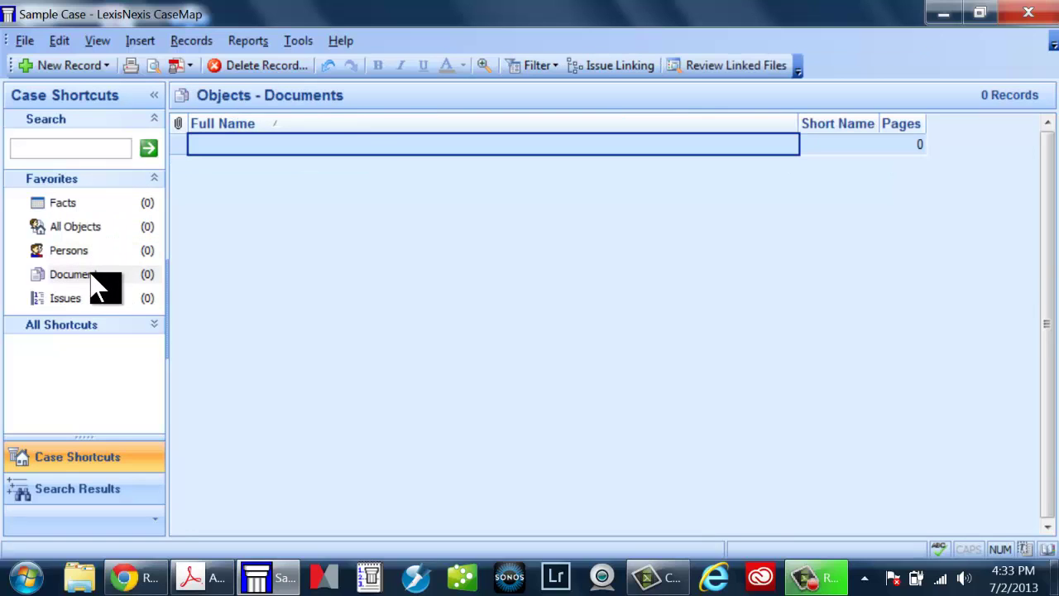
left_click(83, 208)
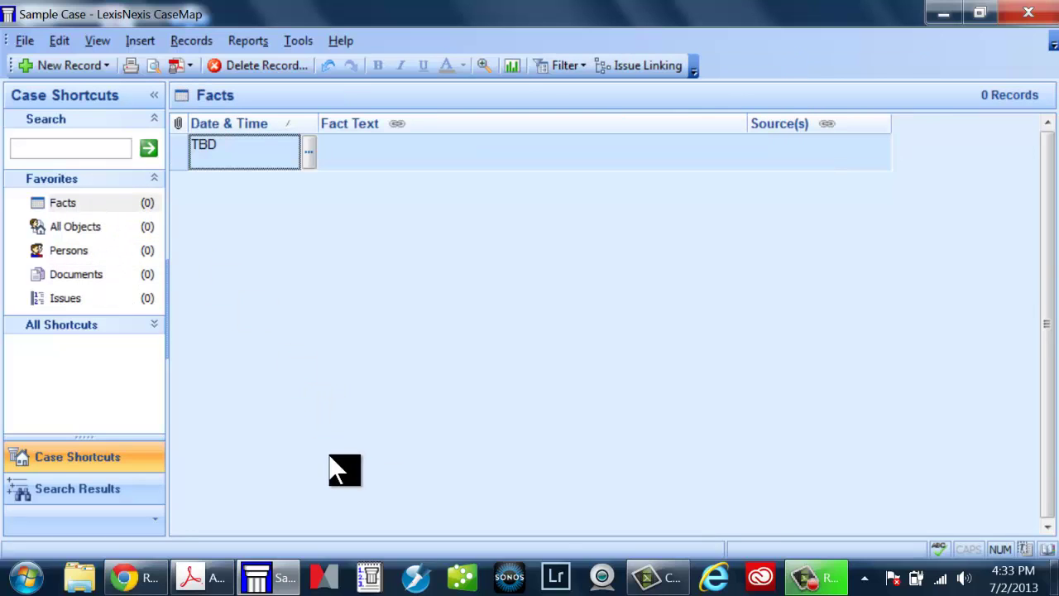
- Switch back to Adobe Acrobat and confirm Sample Case as the destination case with the Document spreadsheet
left_click(228, 578)
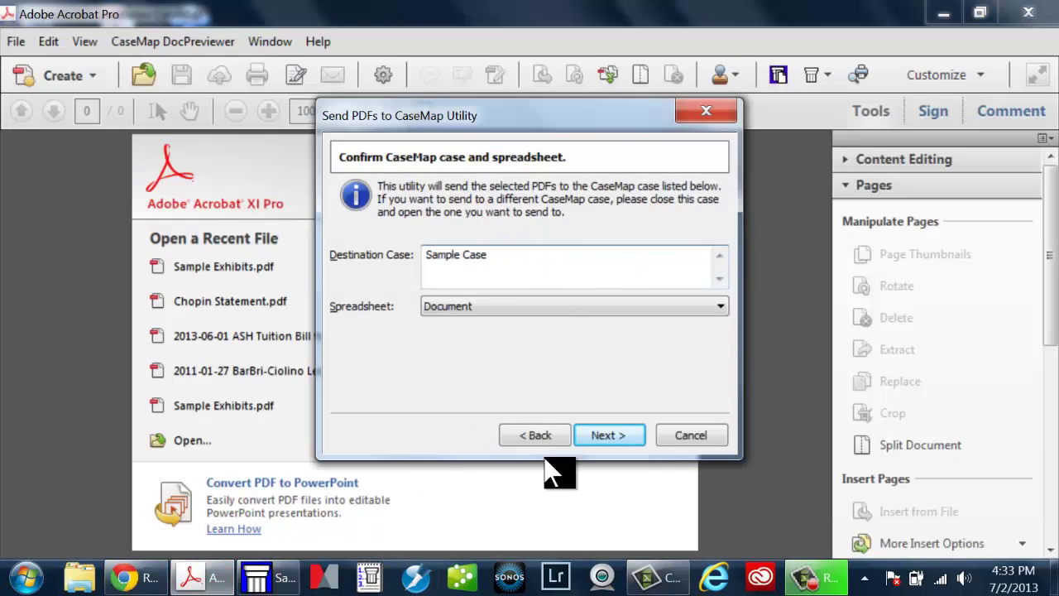
left_click(458, 312)
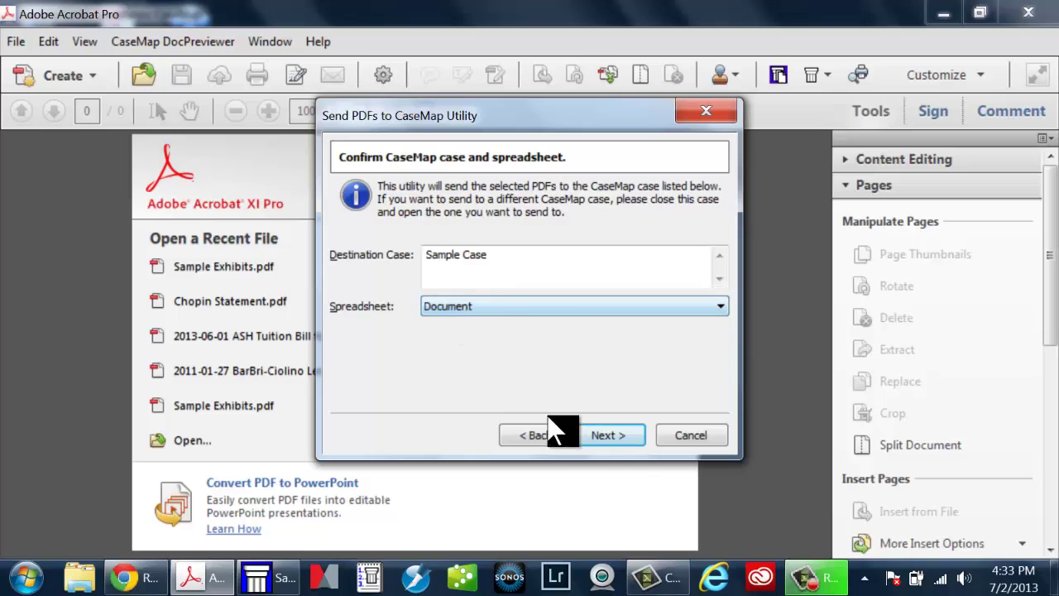
left_click(619, 435)
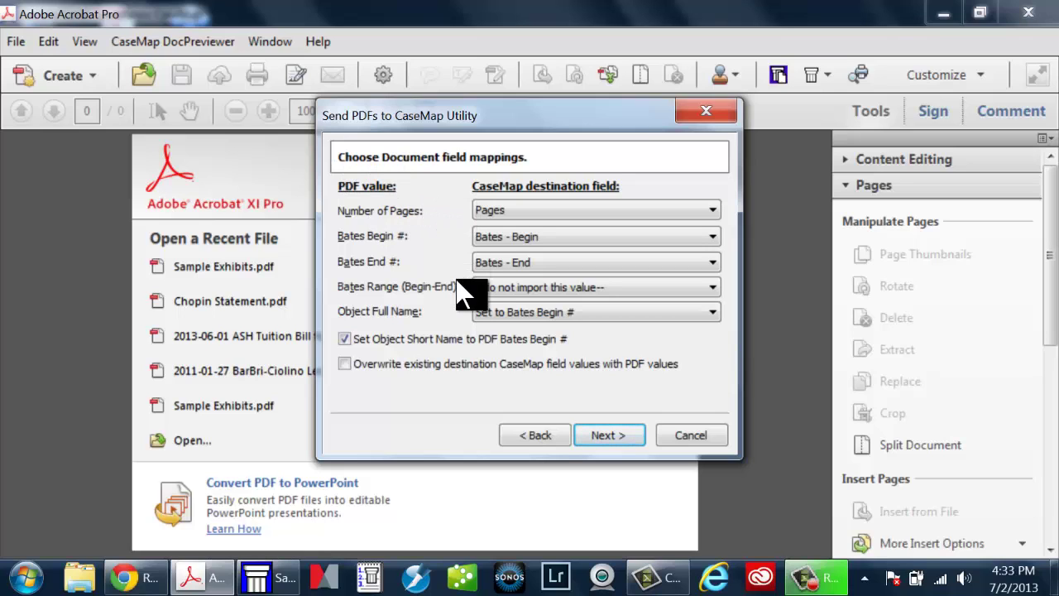
- Map Object Full Name to the PDF file name and proceed to the sending summary
left_click(524, 315)
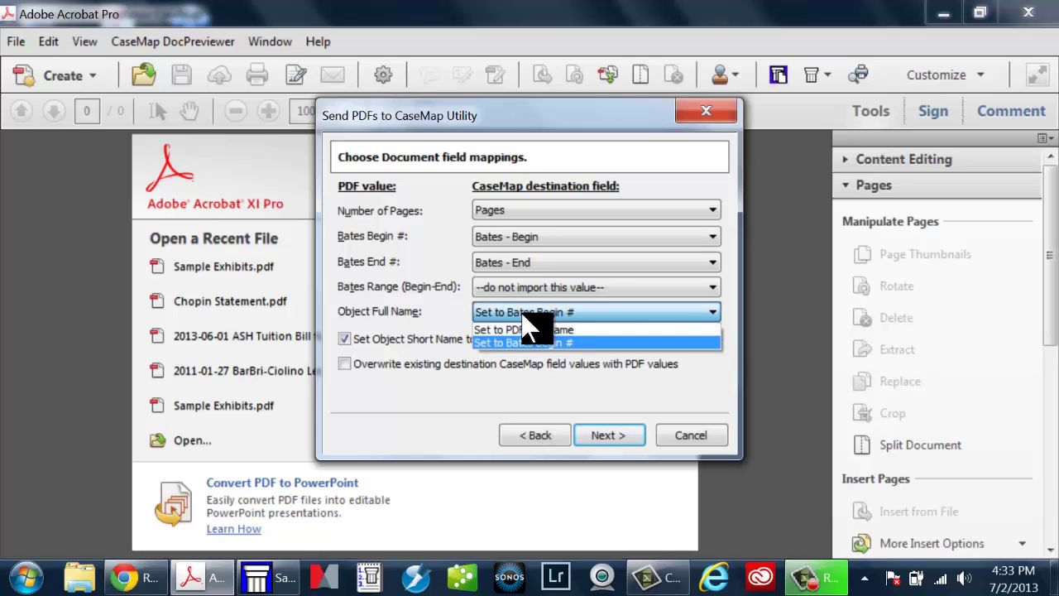
left_click(527, 328)
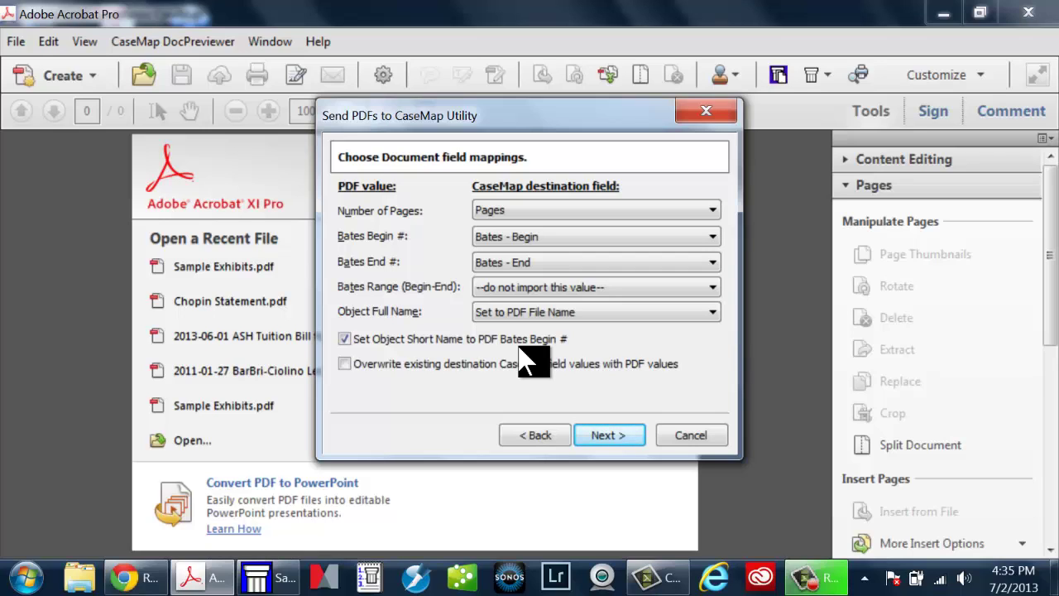
left_click(611, 442)
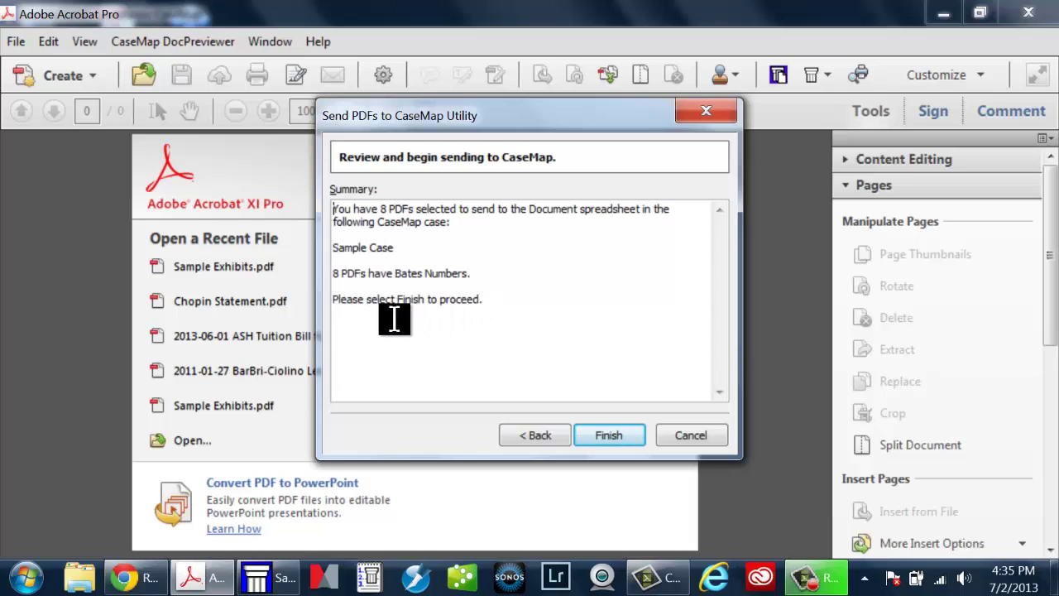
- Finish sending the PDFs to Sample Case, dismiss the completion notice, and switch to CaseMap's Documents spreadsheet
left_click(608, 439)
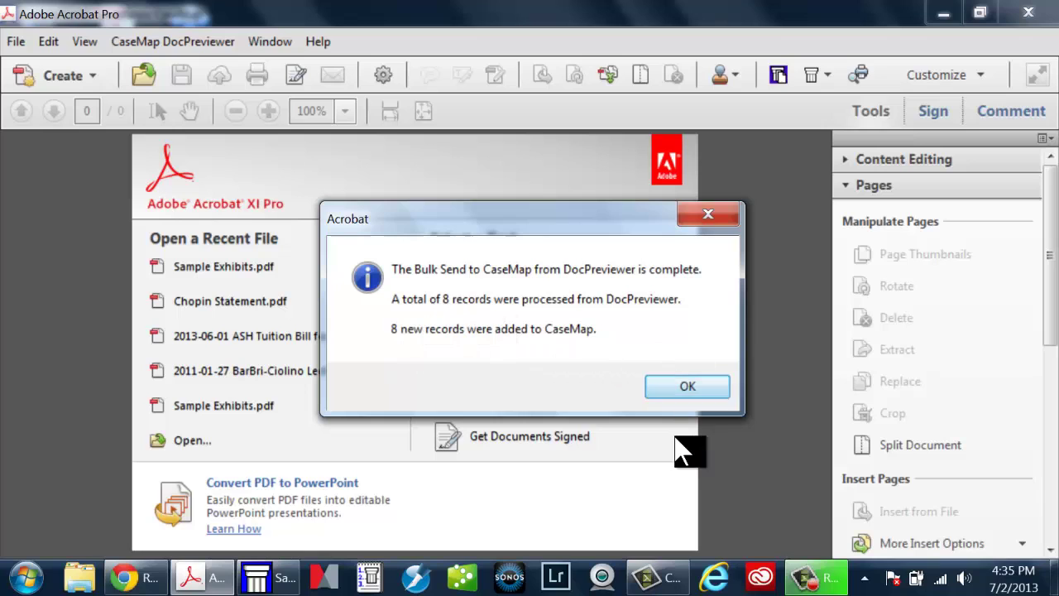
left_click(689, 386)
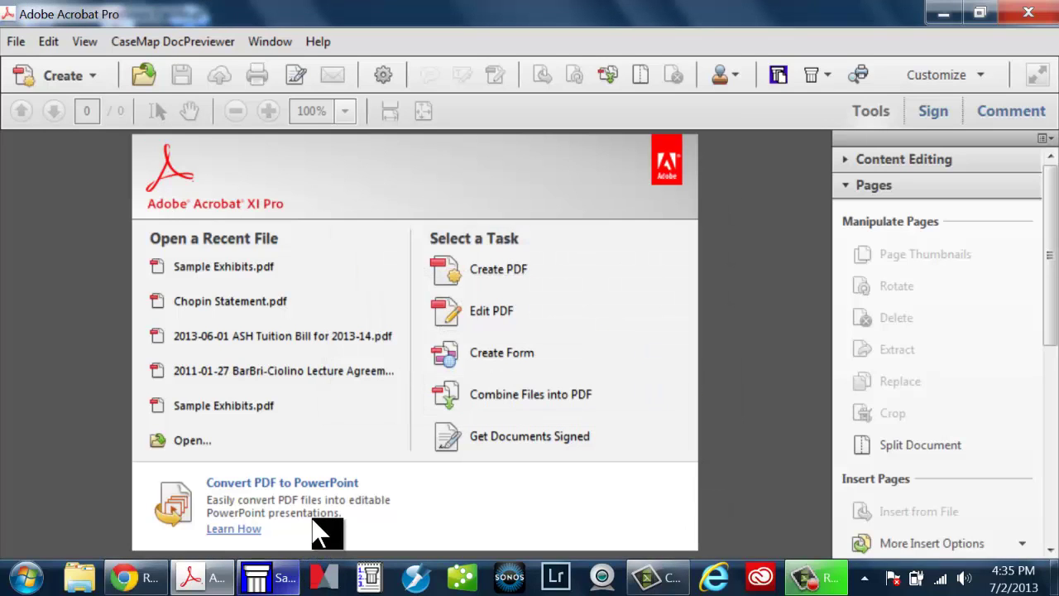
left_click(281, 580)
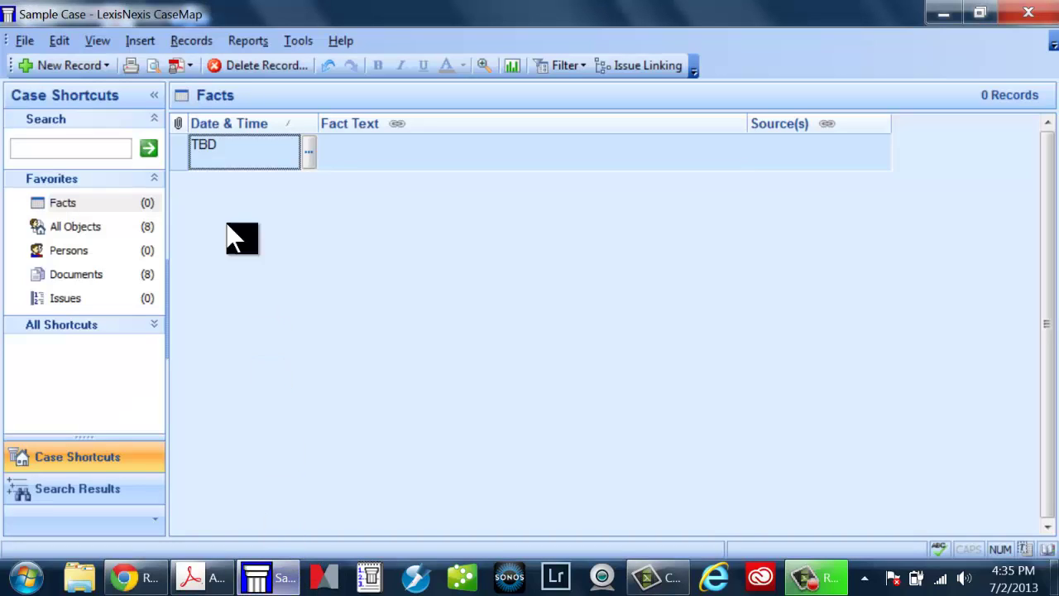
left_click(78, 280)
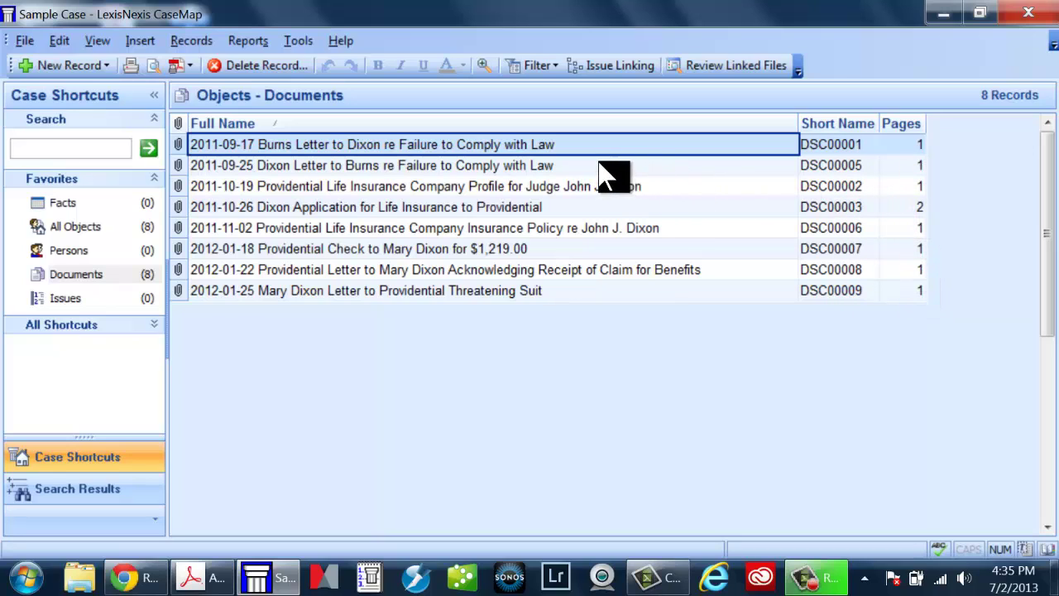
- Insert the Bates - Begin, Bates - End and Date fields into the Documents spreadsheet
right_click(598, 126)
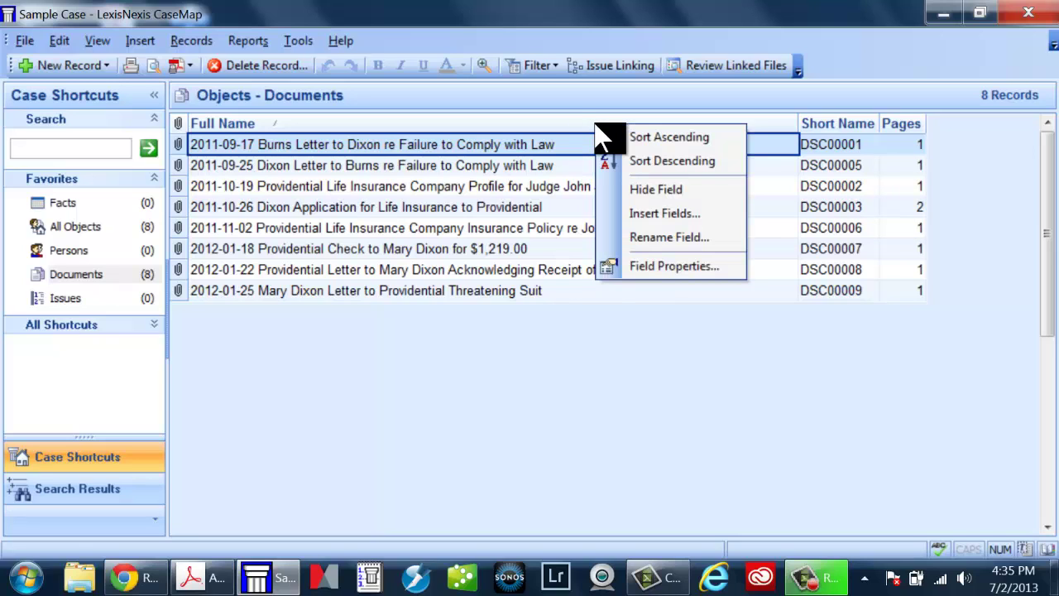
right_click(553, 132)
right_click(553, 121)
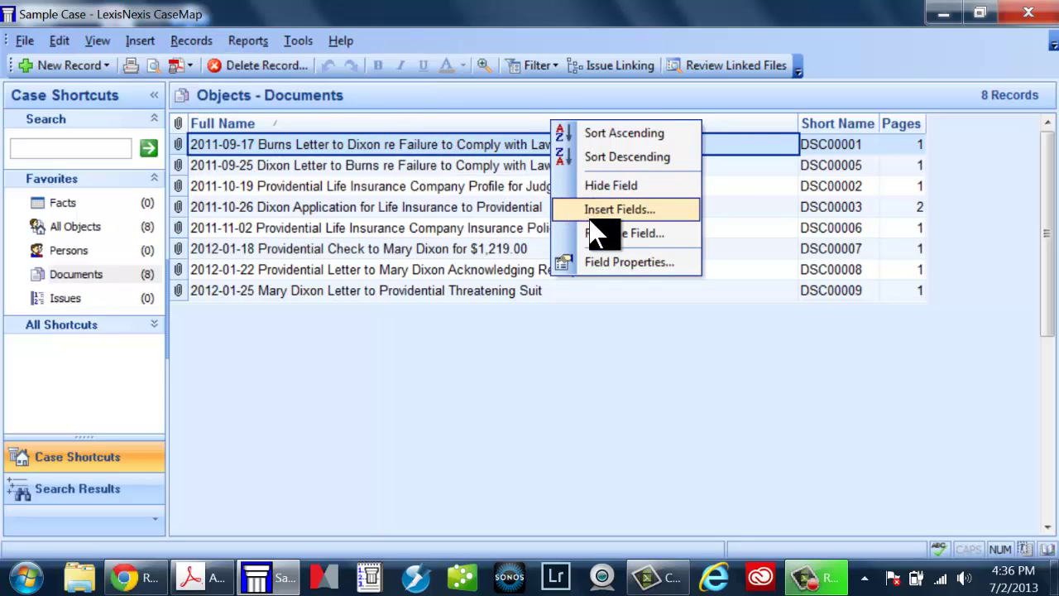
left_click(618, 209)
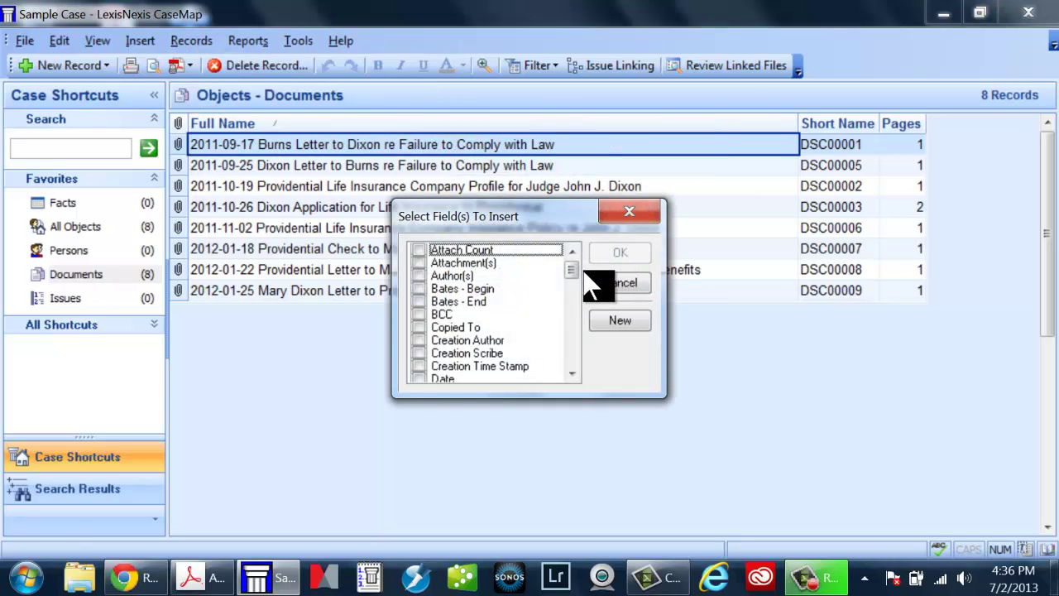
left_click(419, 289)
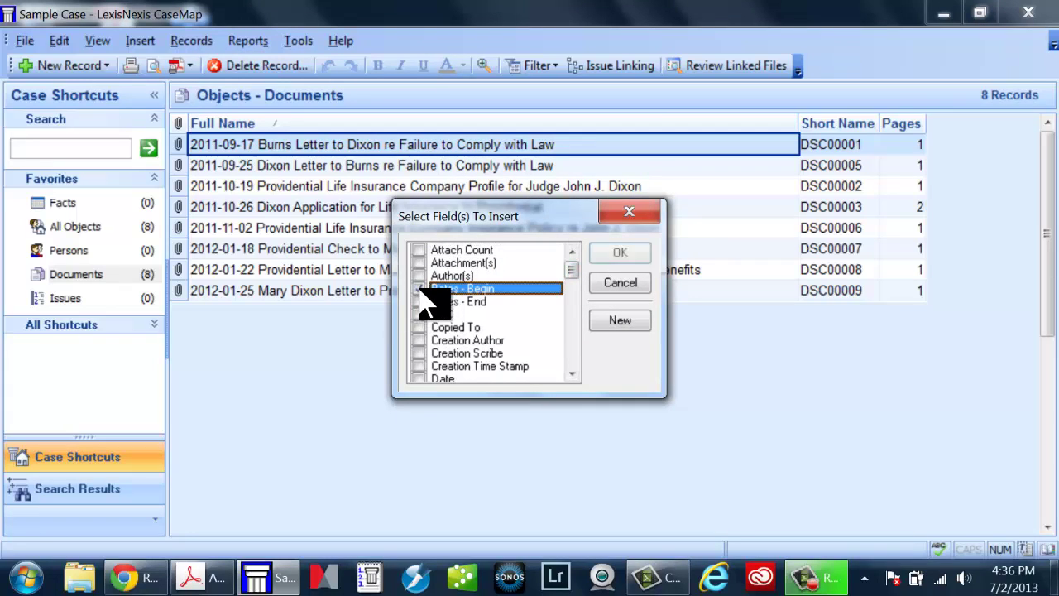
left_click(419, 302)
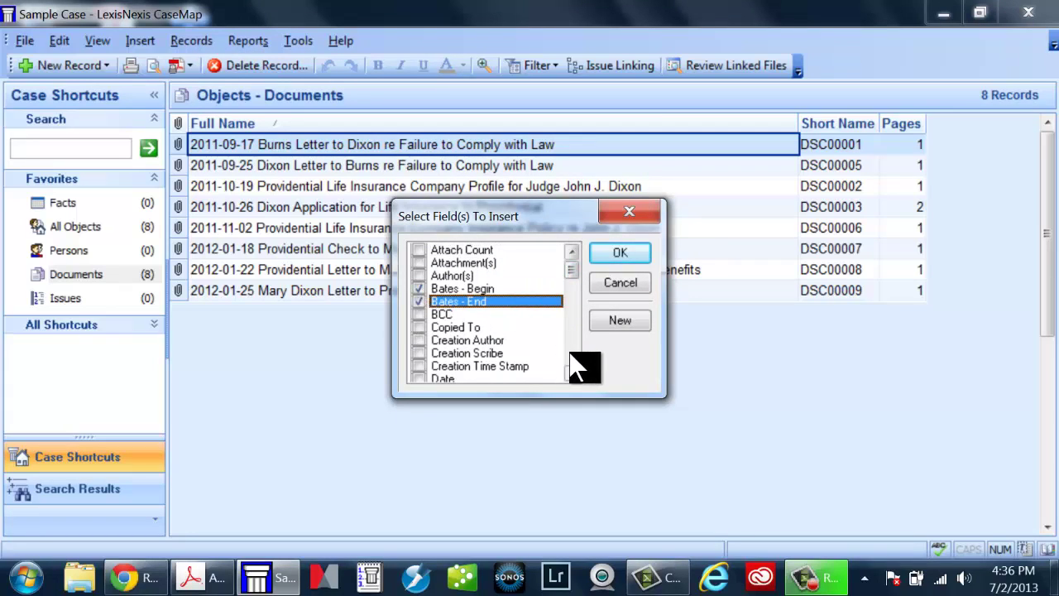
scroll(578, 356, "down", 3)
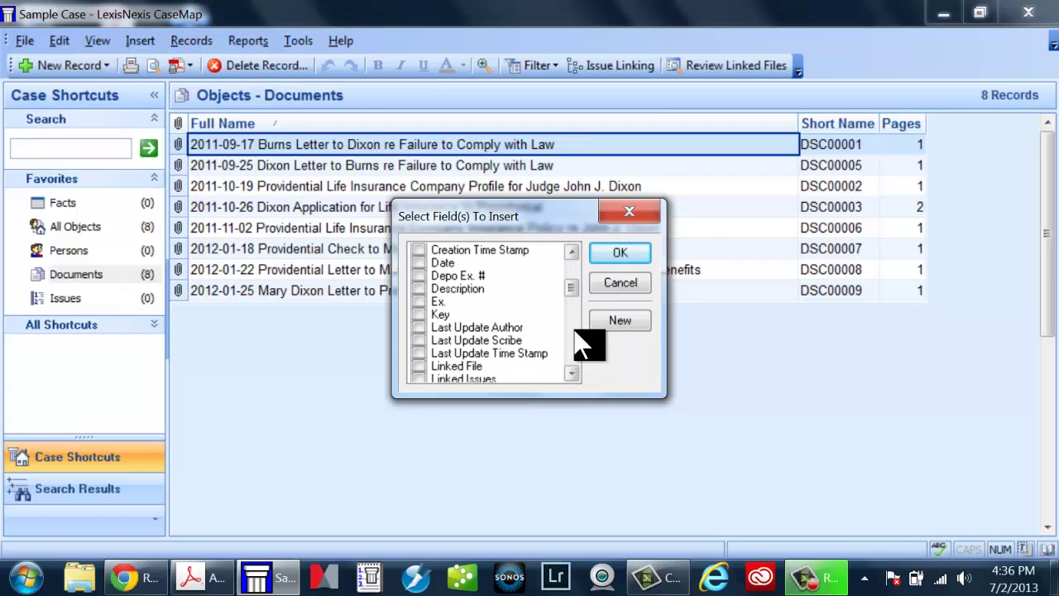
left_click(420, 276)
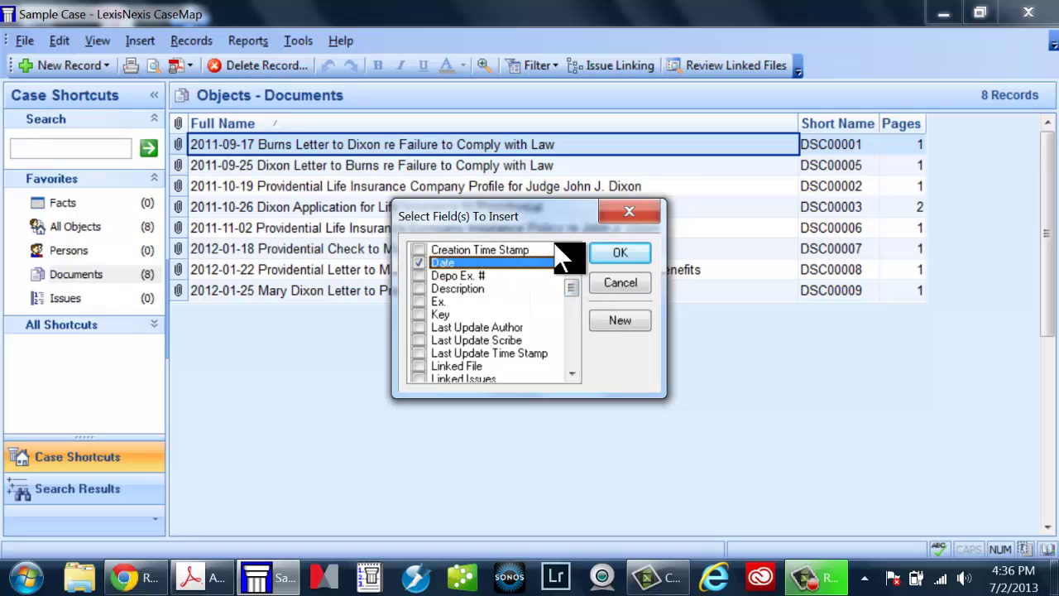
left_click(619, 255)
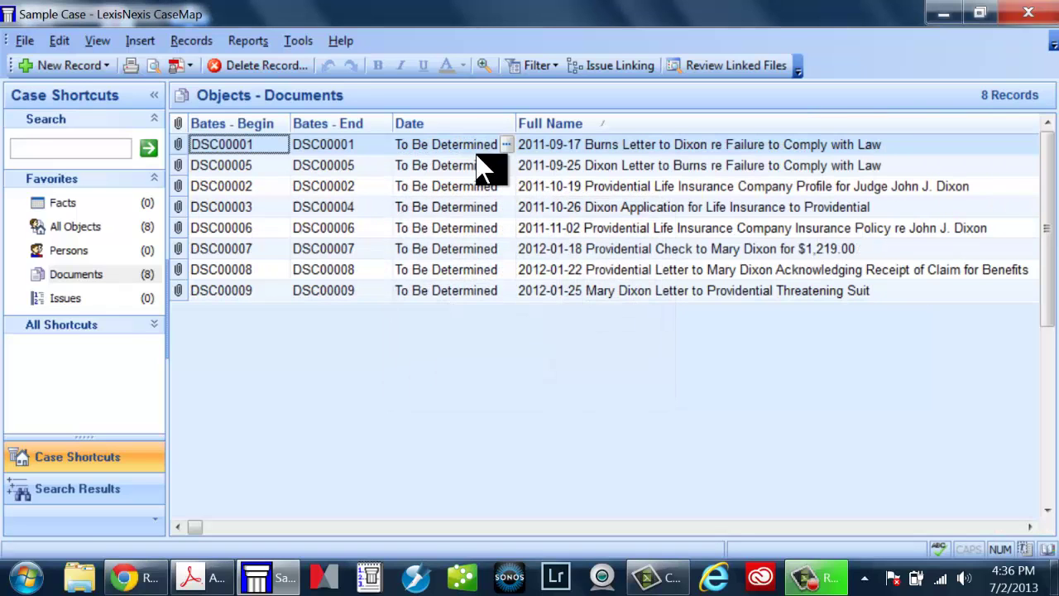
- Reorder the columns to Date, Full Name, Bates - Begin and Bates - End, and narrow Full Name until the Pages column fits
left_click_drag(535, 124, 414, 116)
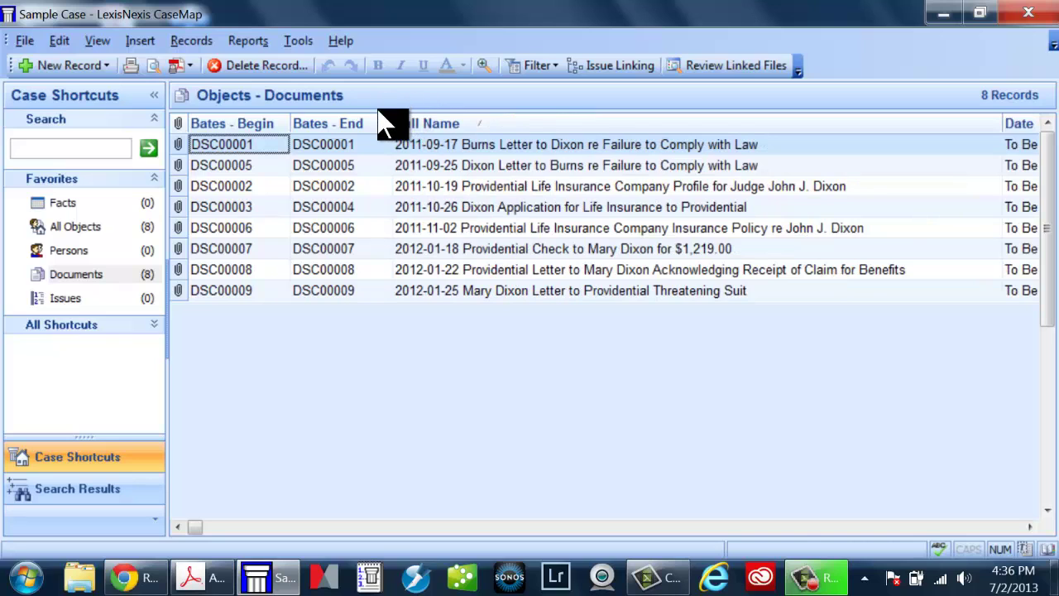
left_click_drag(1024, 140, 225, 124)
left_click_drag(530, 124, 347, 158)
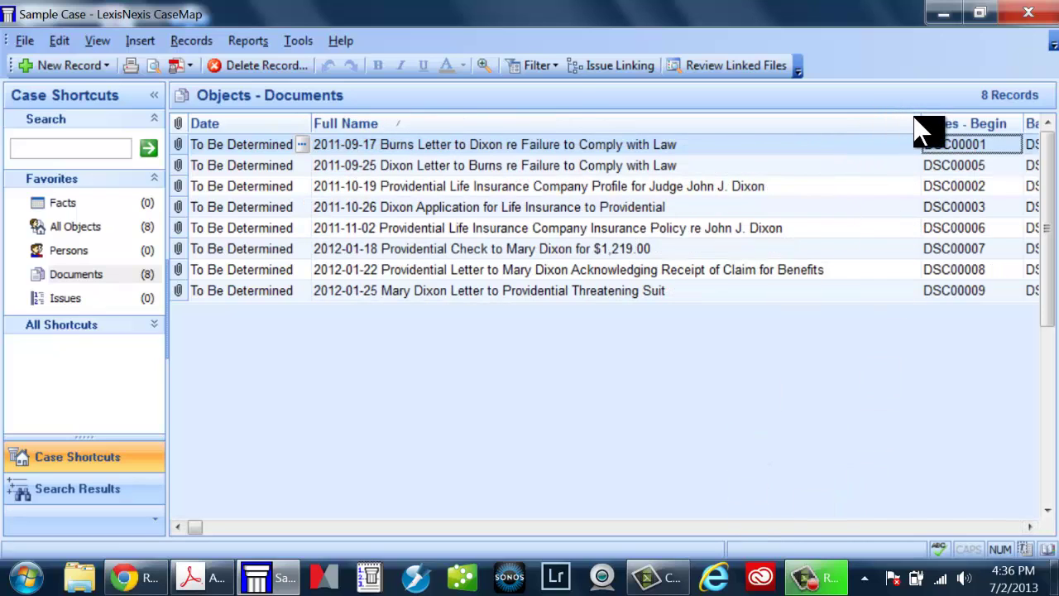
left_click_drag(919, 120, 726, 116)
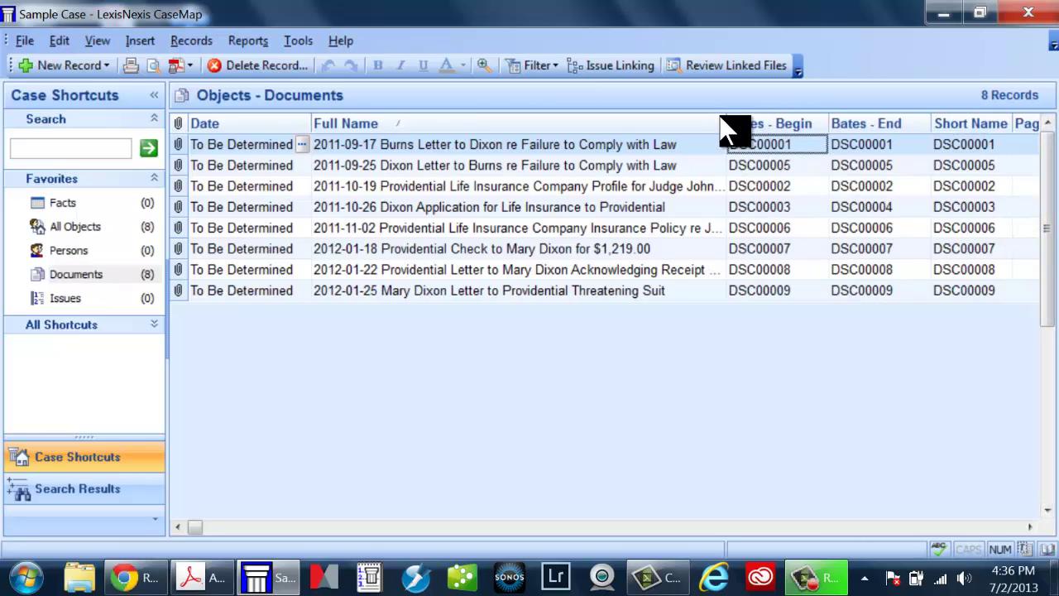
left_click_drag(723, 123, 666, 126)
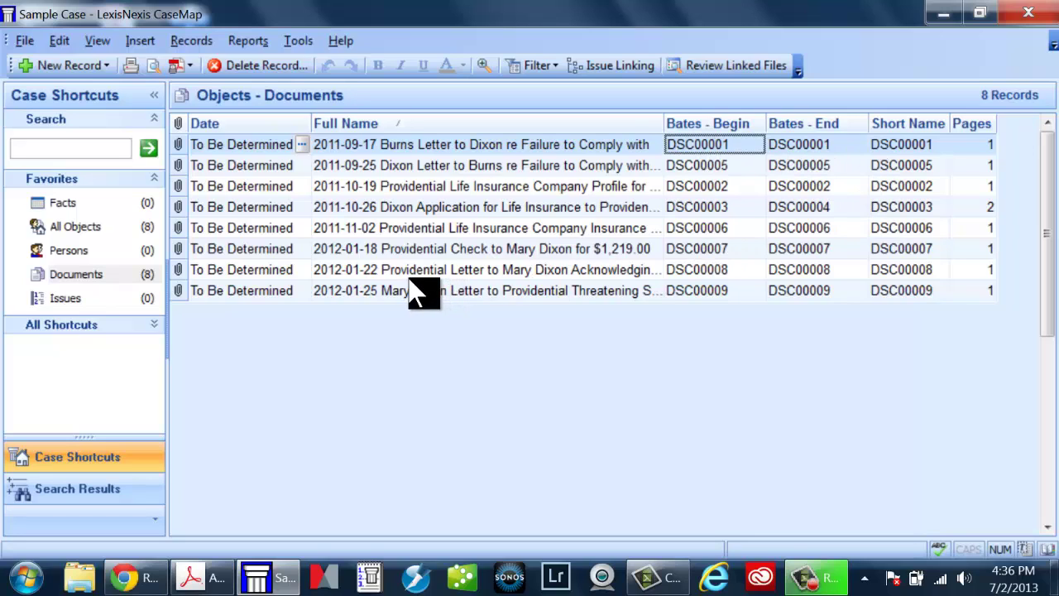
- Sort the document records by Full Name in descending order
left_click(319, 188)
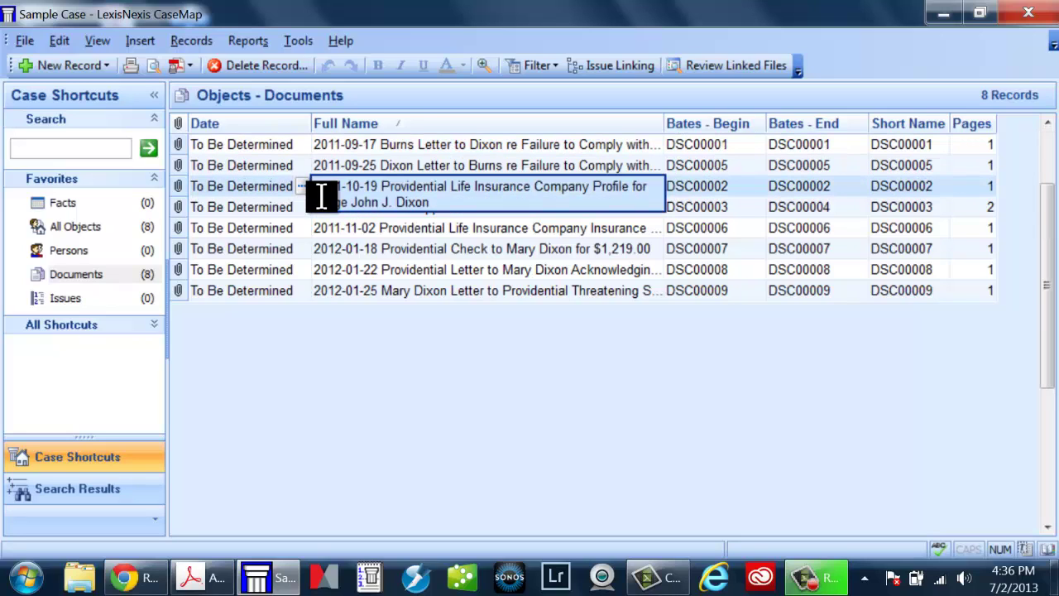
right_click(426, 128)
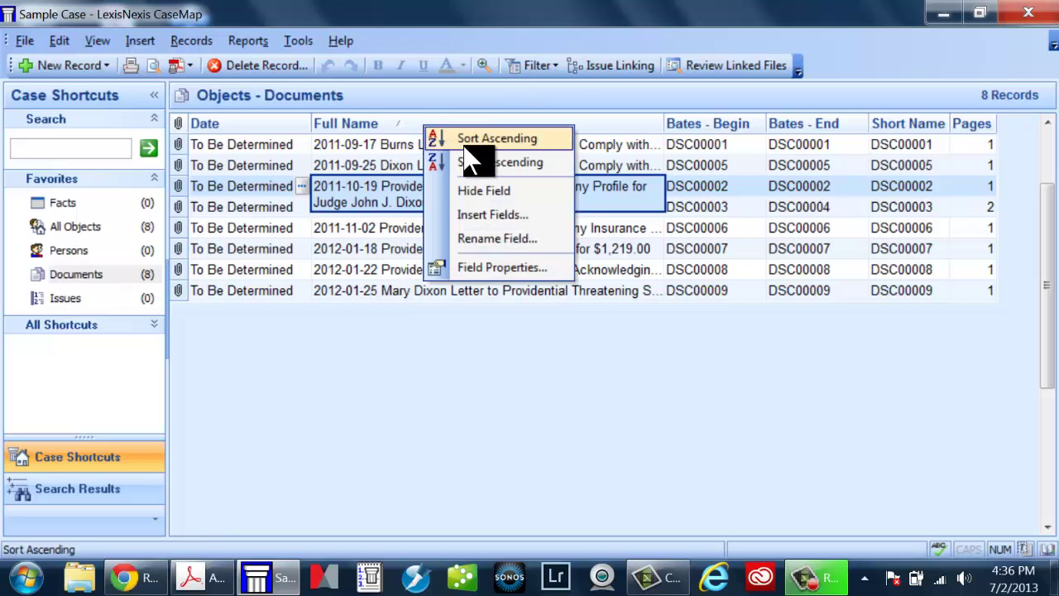
left_click(474, 140)
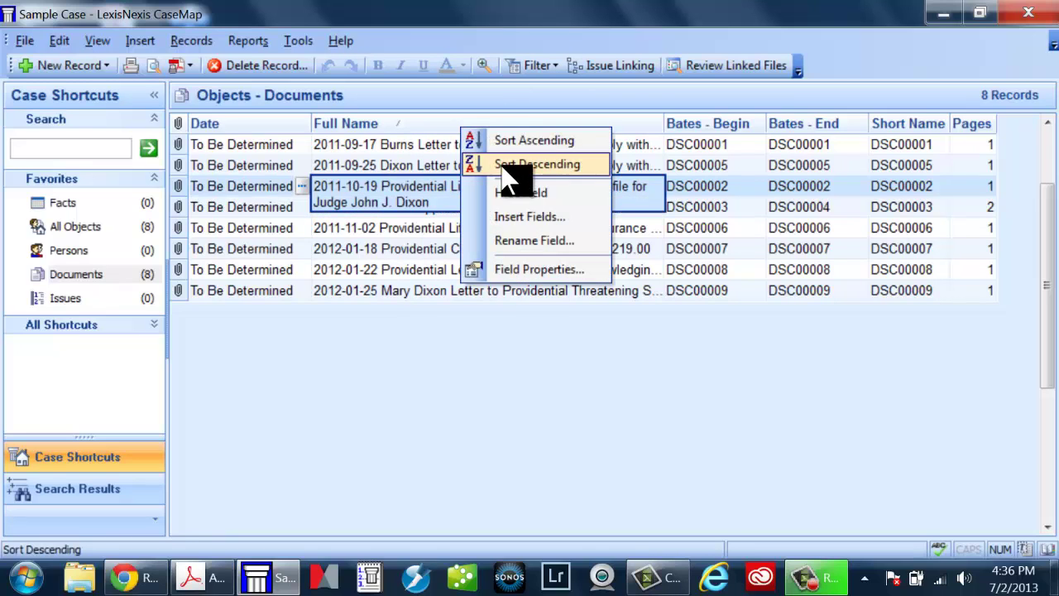
left_click(505, 165)
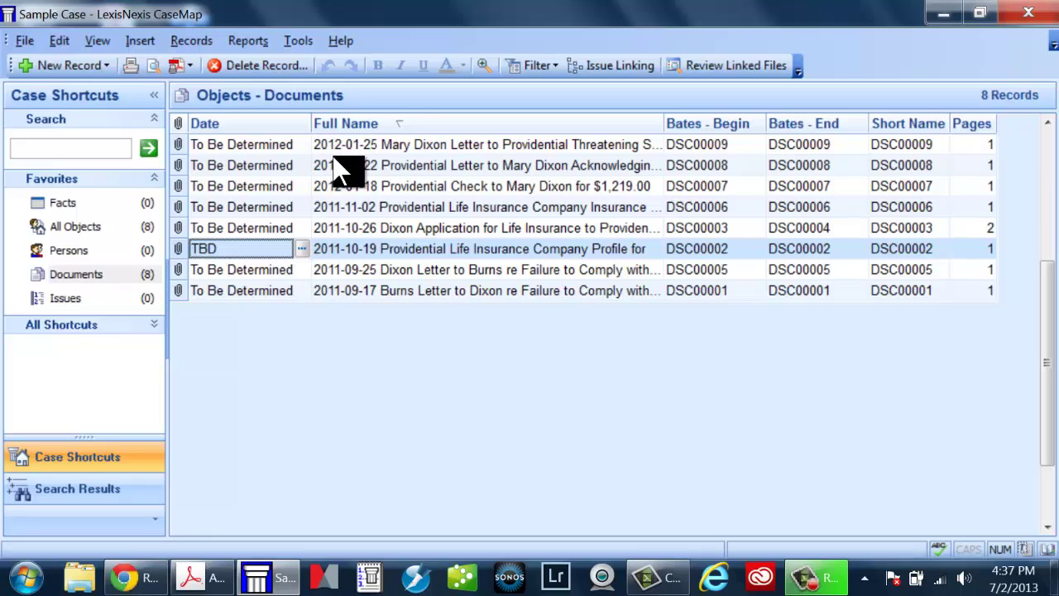
- Set the dates of documents DSC00009, DSC00008 and DSC00007 to 01/25/2012, 01/22/2012 and 01/18/2012 respectively
left_click(248, 149)
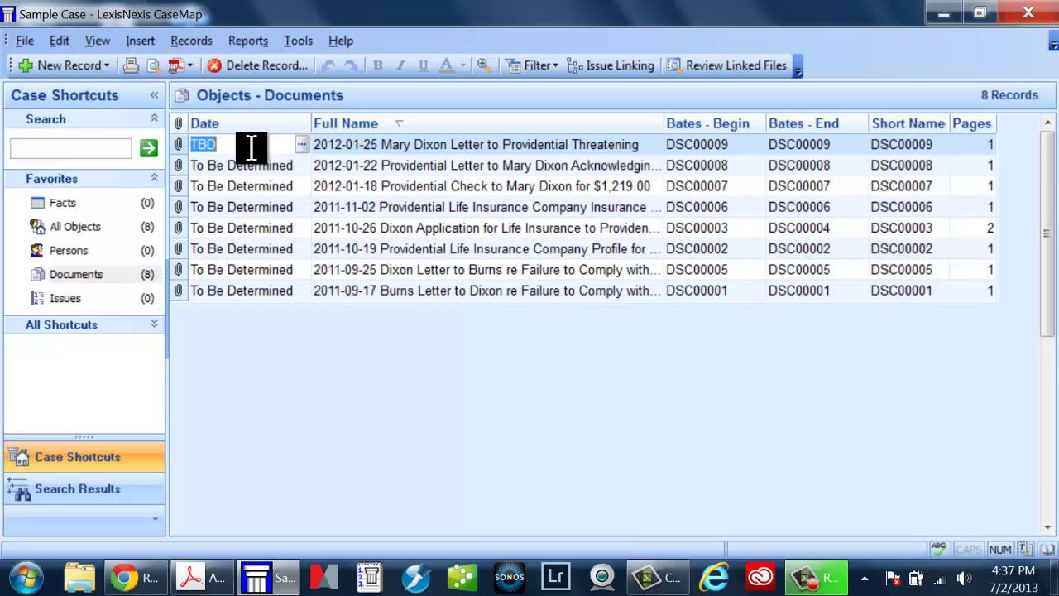
type("01/25/2012")
left_click(263, 163)
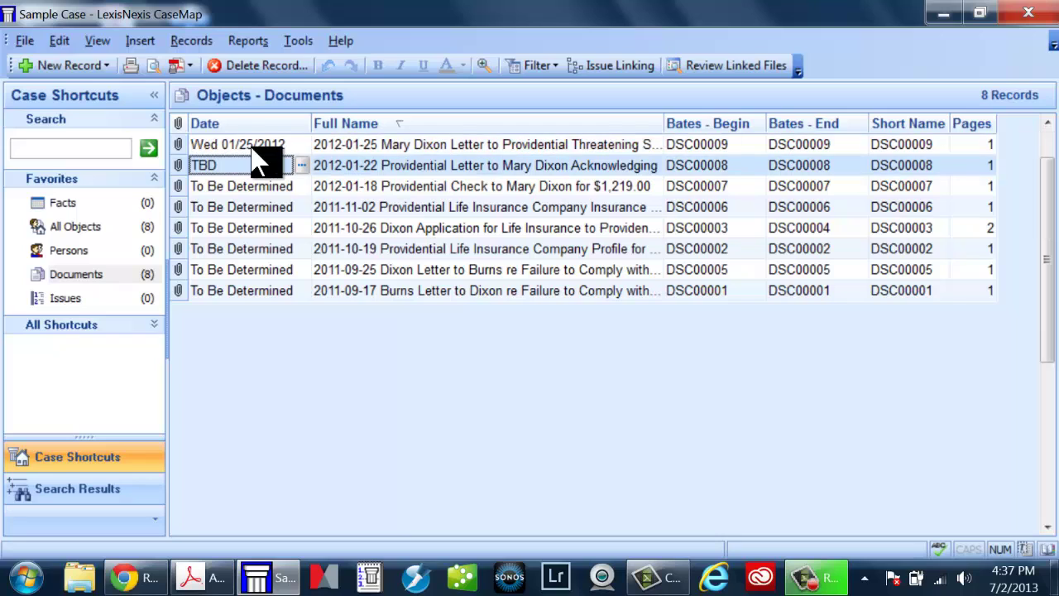
type("01")
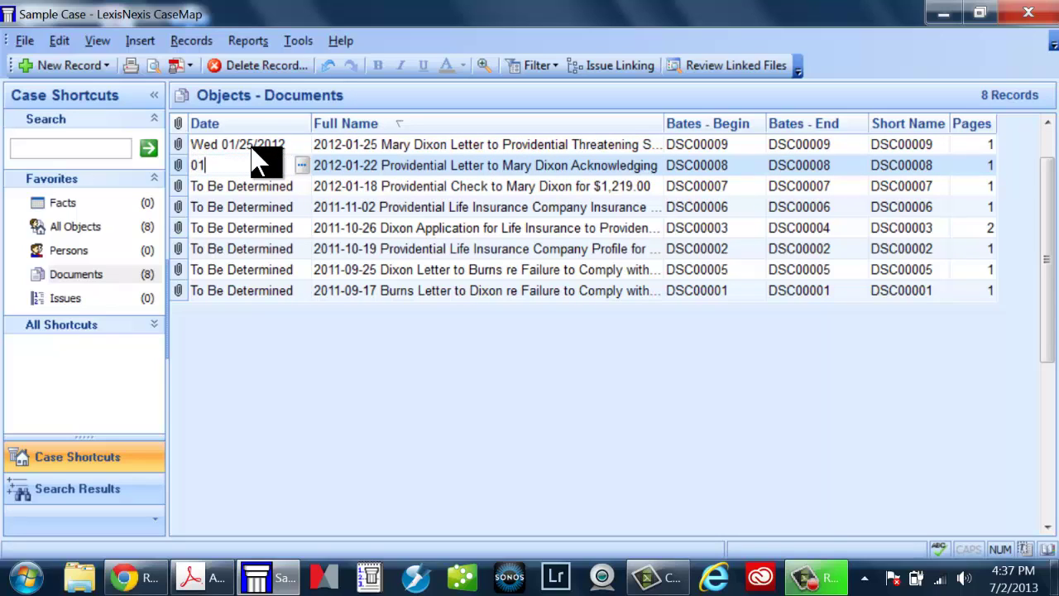
type("/22/2012")
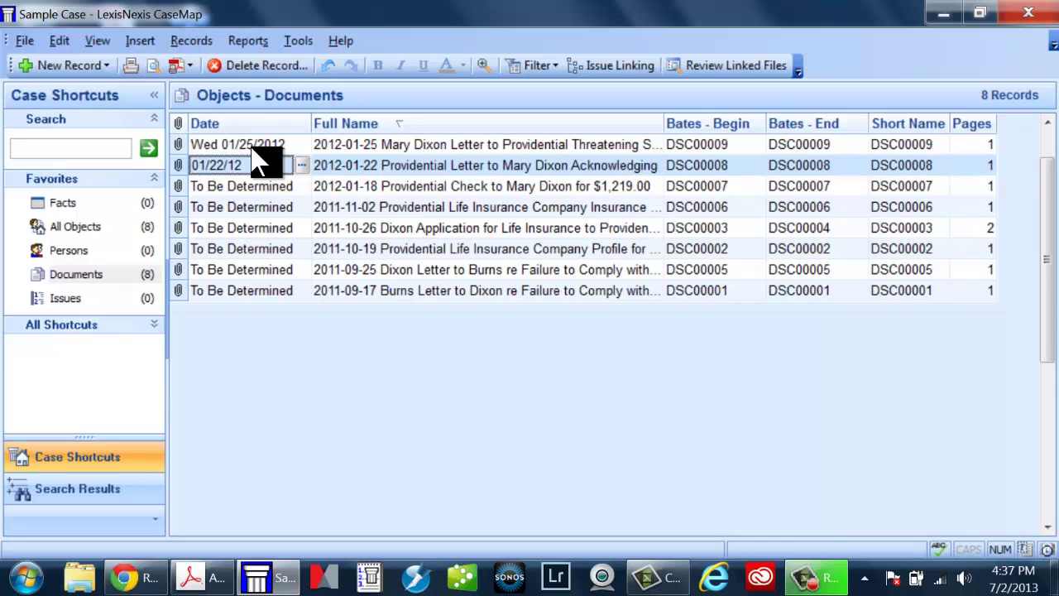
key("Return")
type("01")
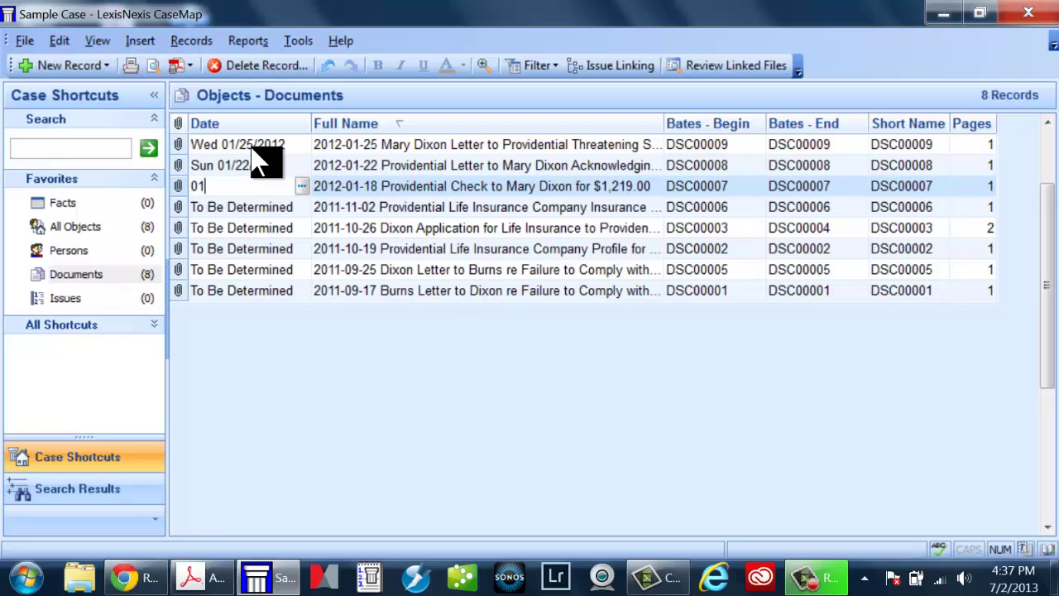
type("/18/2012")
key("Return")
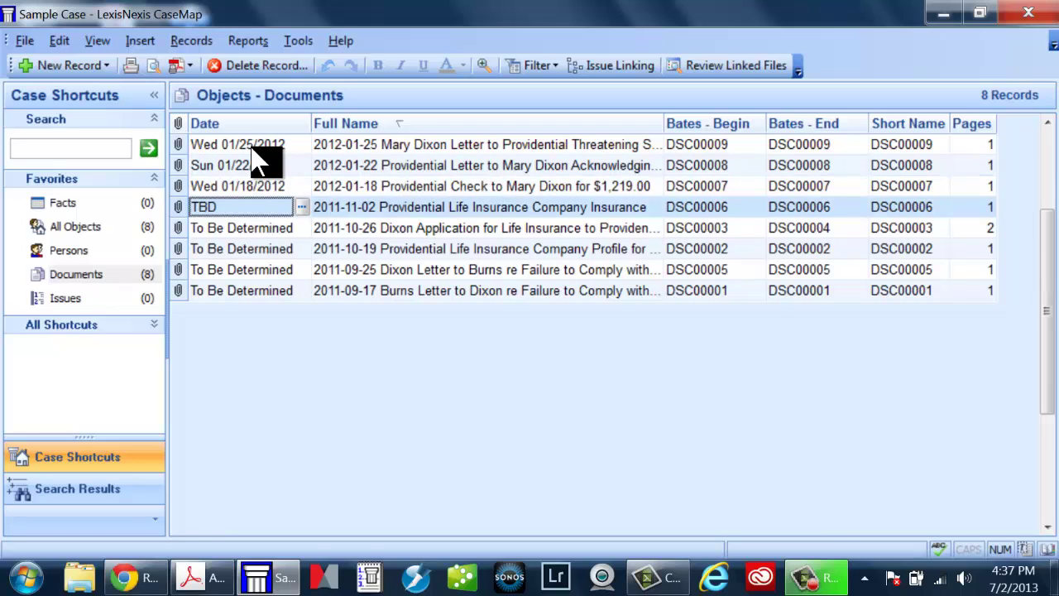
- Set the date of document DSC00006 to 11/02/2012 and of document DSC00003 to 10/26/2012
type("1102")
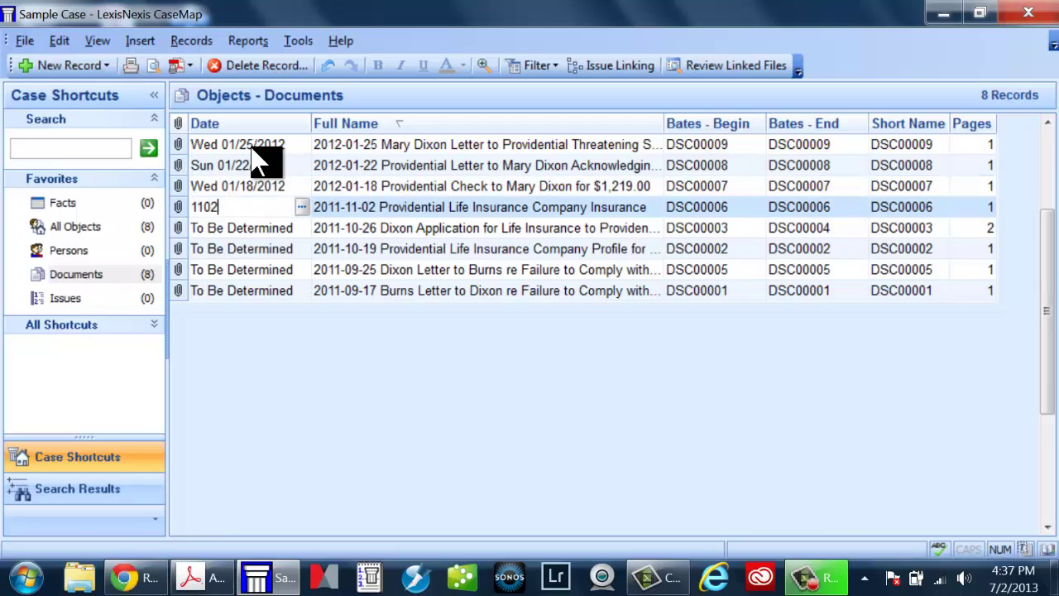
type("1/02/2012")
key("Return")
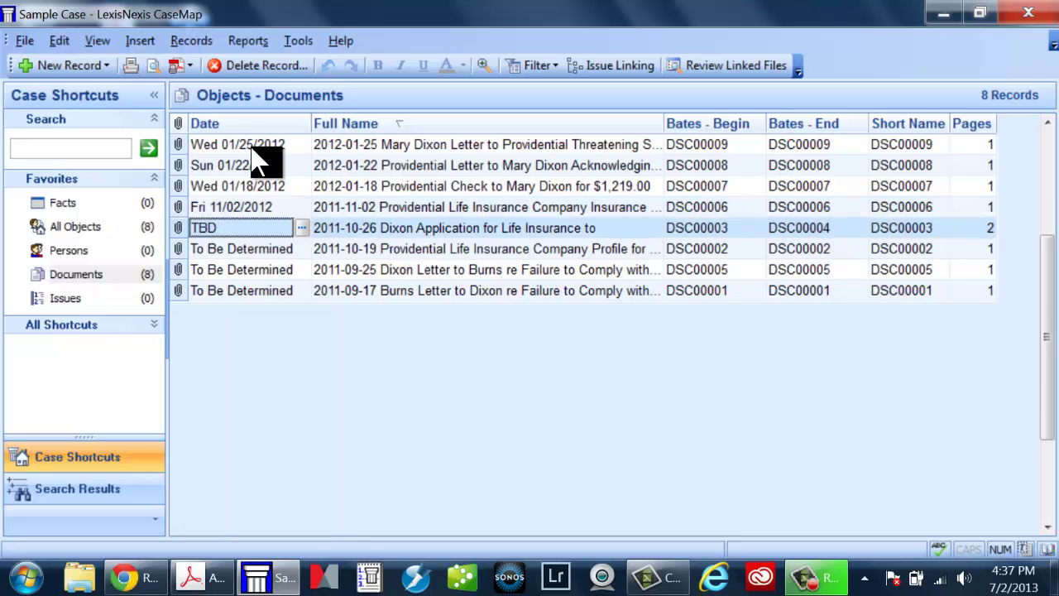
type("102612")
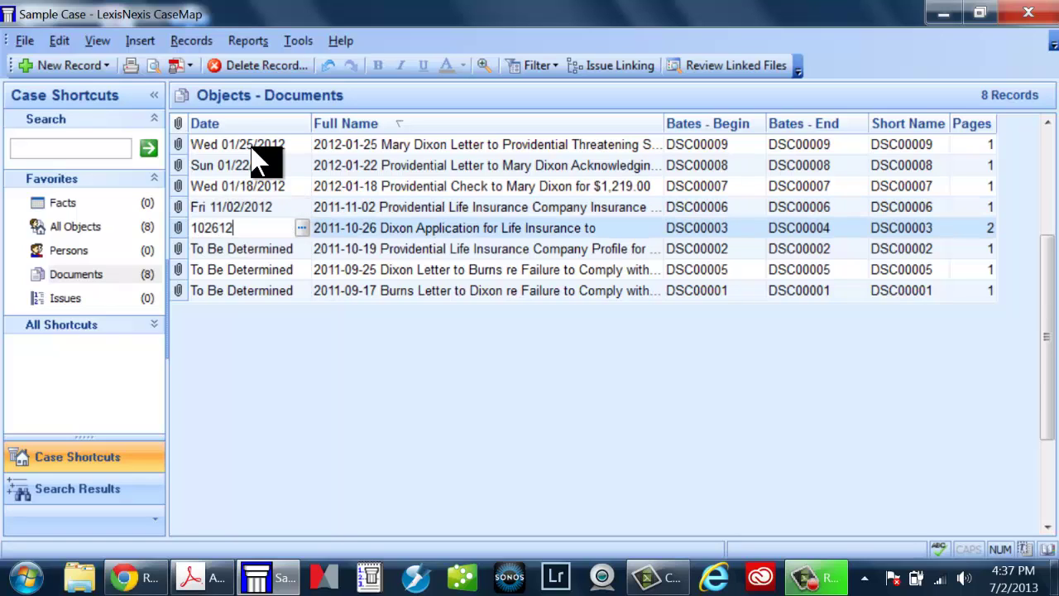
key("Return")
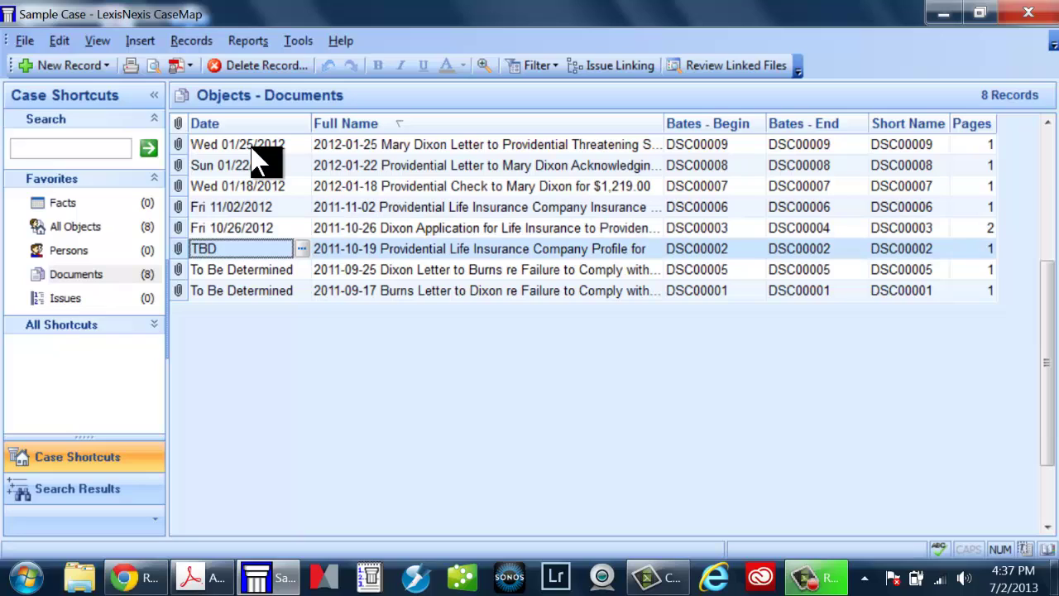
- Set the dates of documents DSC00002, DSC00005 and DSC00001 to 10/19/2011, 09/25/2011 and 09/17/2011 respectively
type("101911")
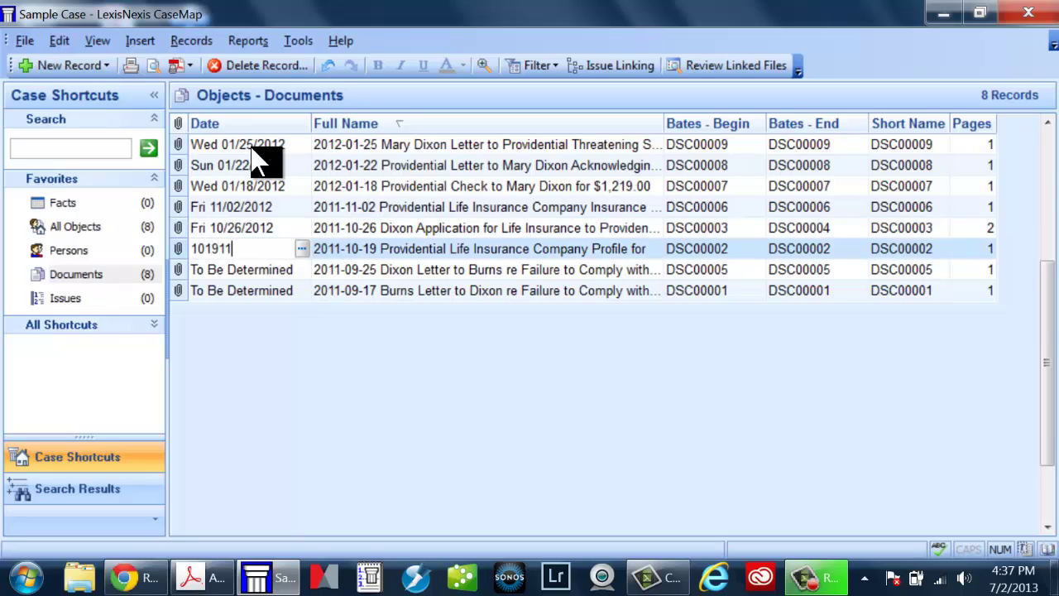
key("Return")
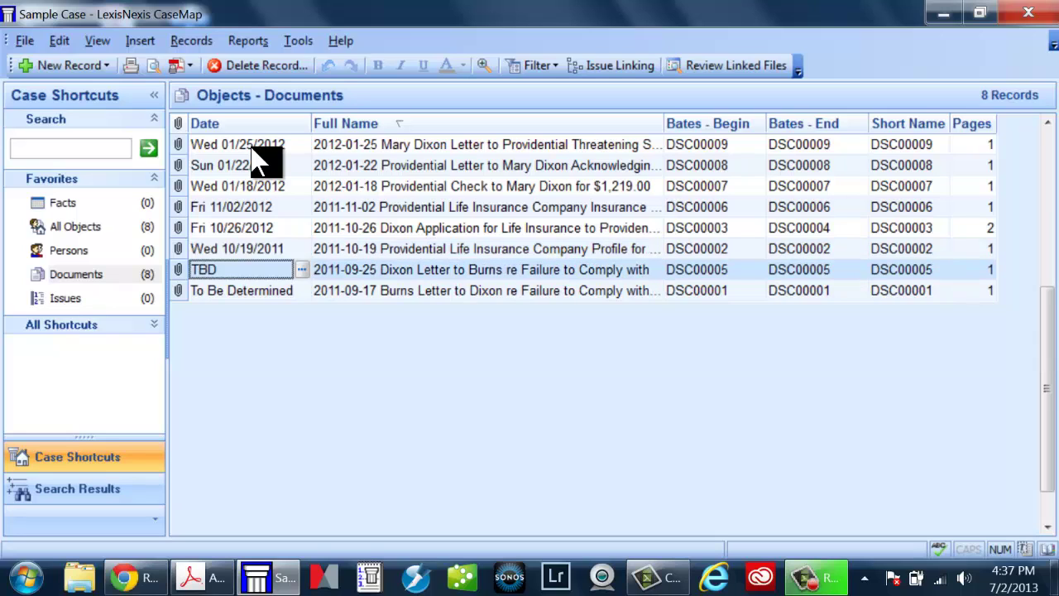
type("0925")
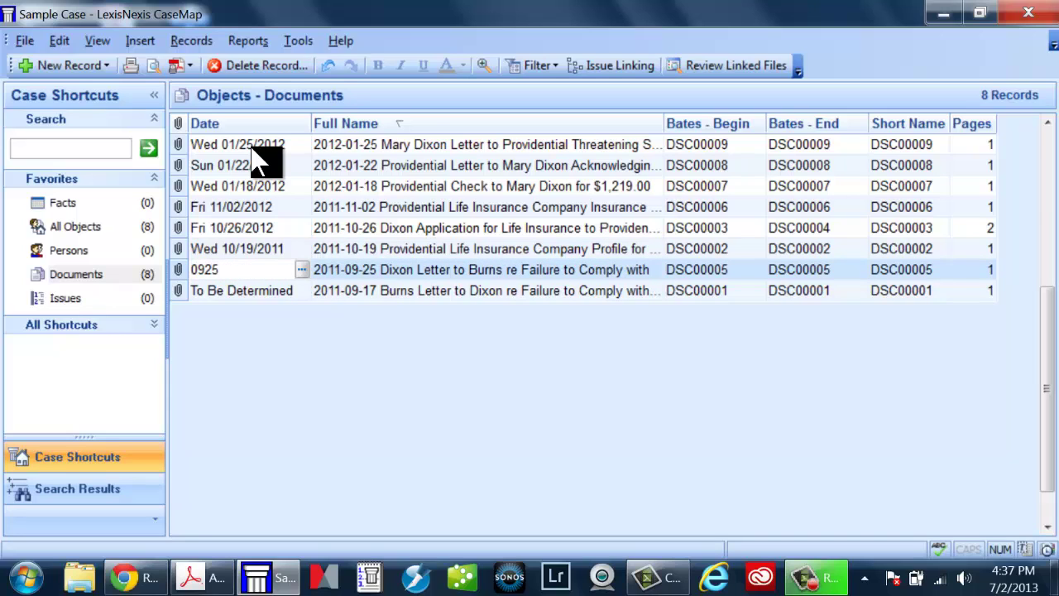
type("9/25")
key("Return")
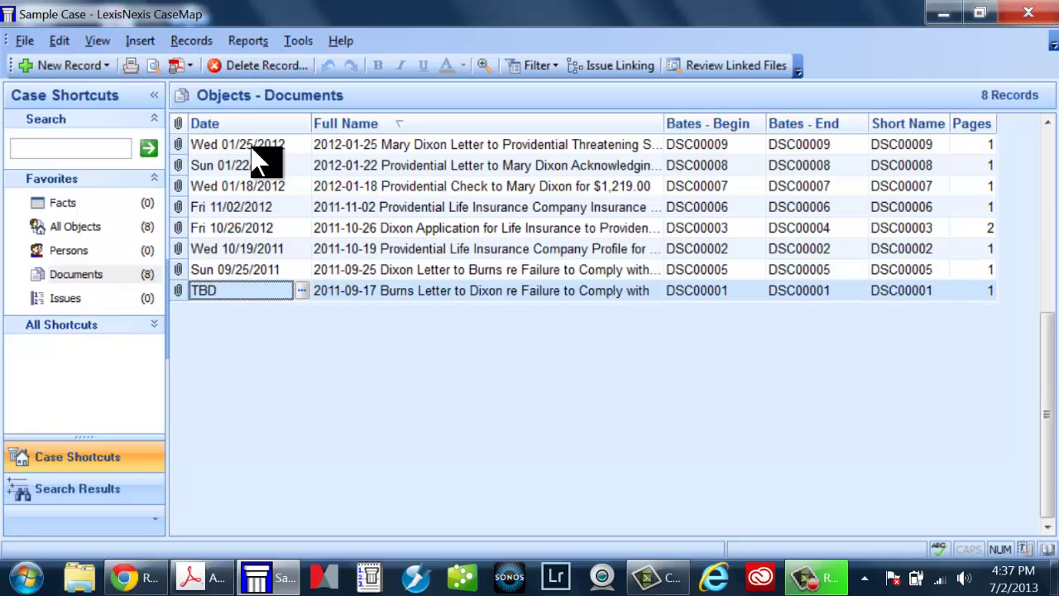
type("091")
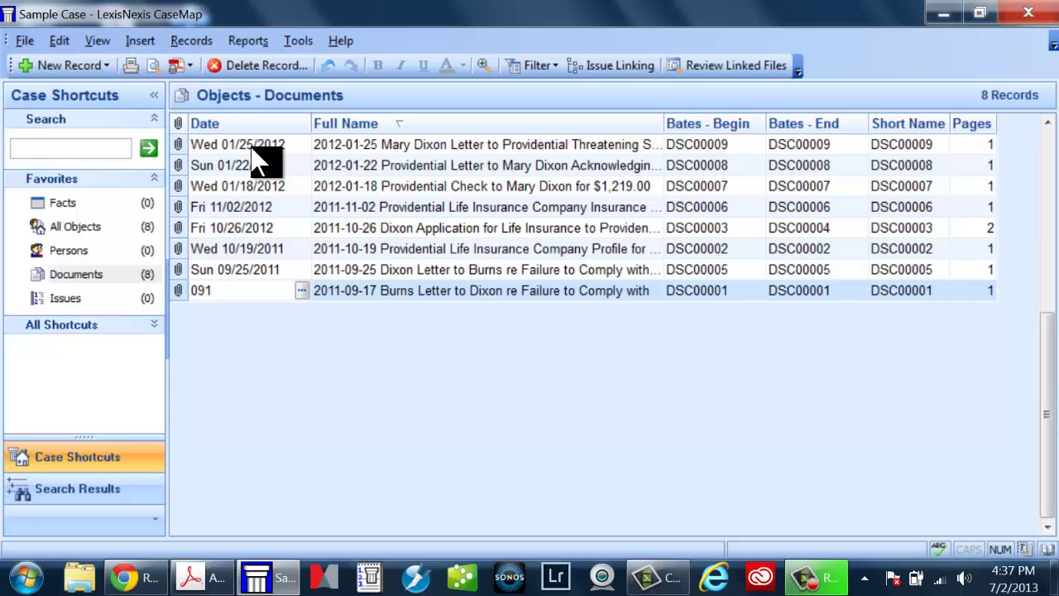
type("711")
- Correct the date of document DSC00003 to 10/26/2011 and of document DSC00006 to 11/02/2011
key("Up")
key("Up")
key("Up")
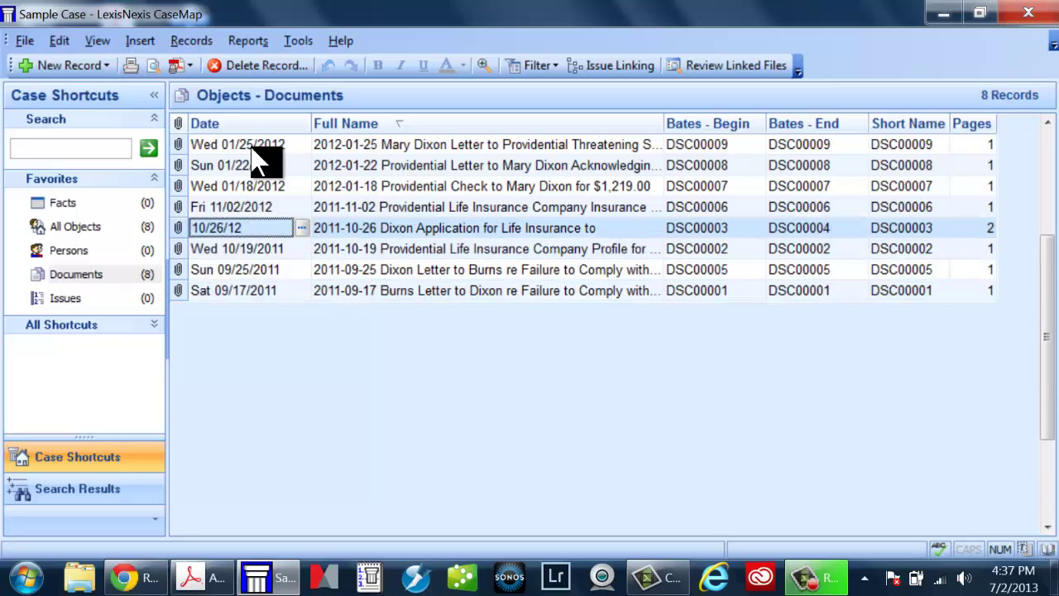
type("102")
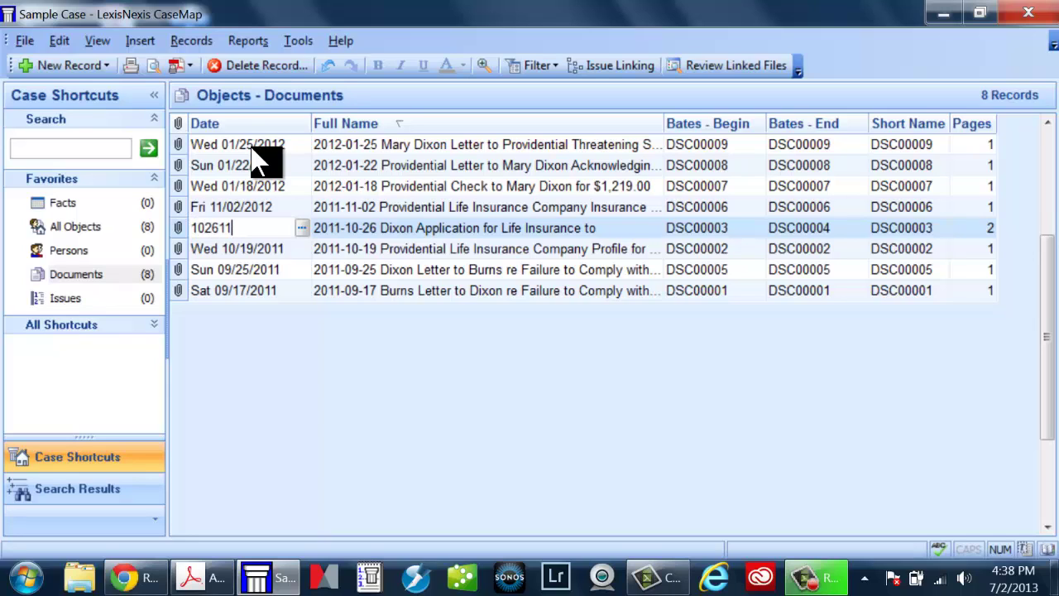
key("Up")
type("11")
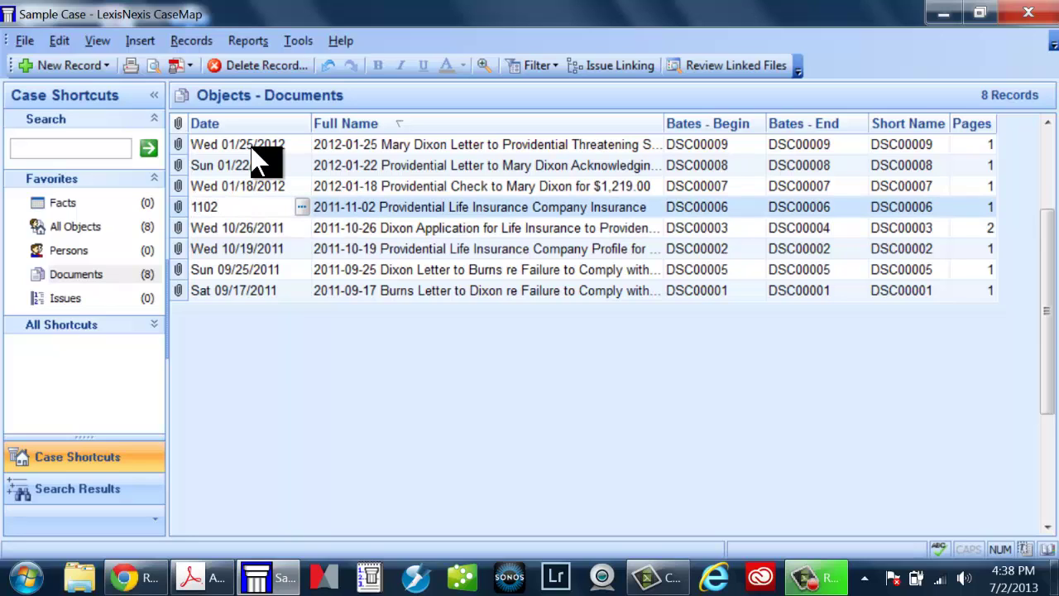
key("Up")
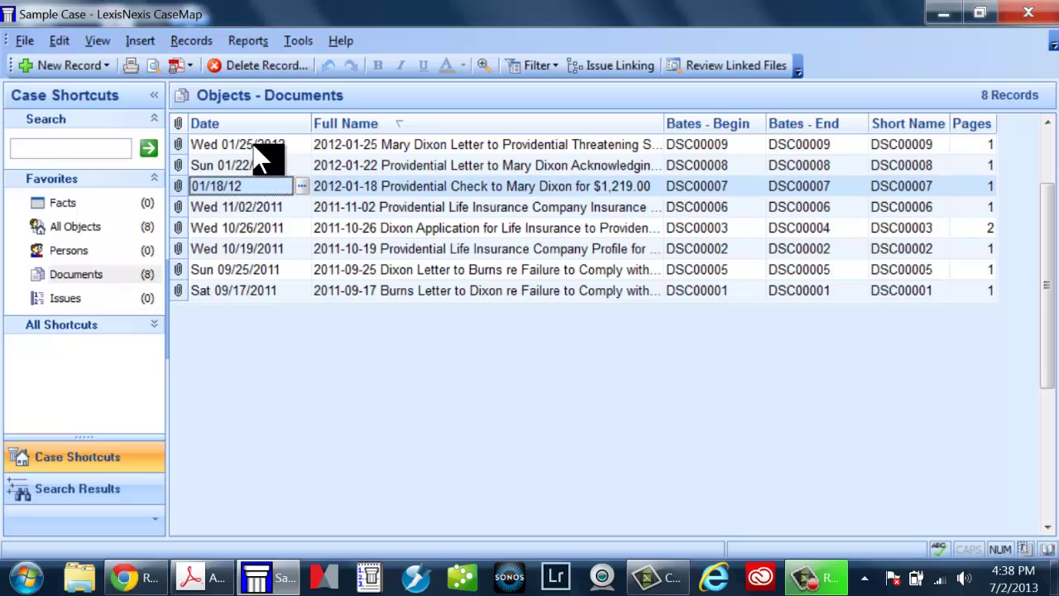
- Sort the document records by Date in ascending order
right_click(273, 125)
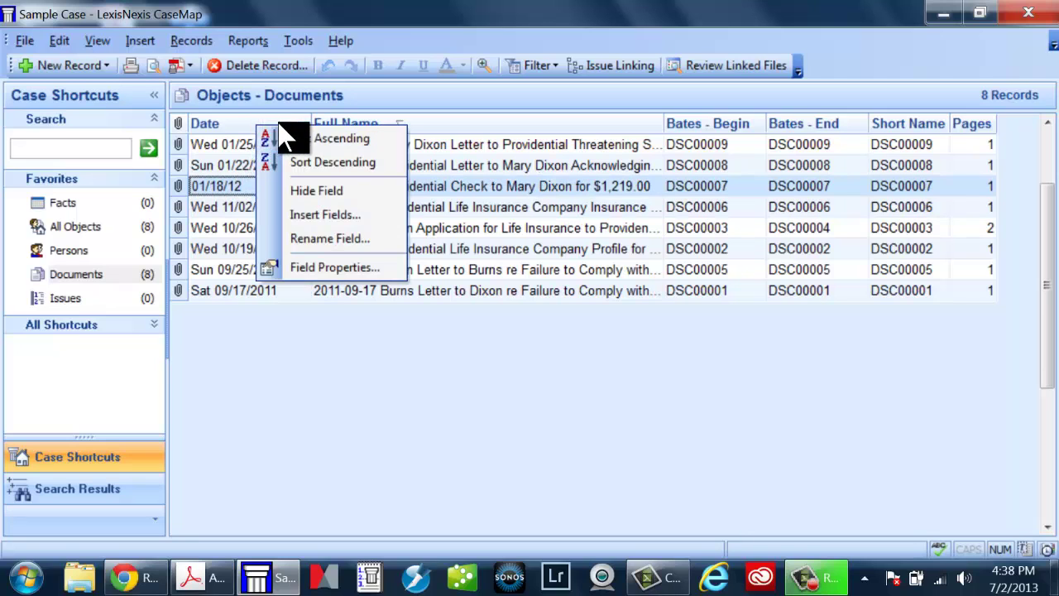
left_click(308, 138)
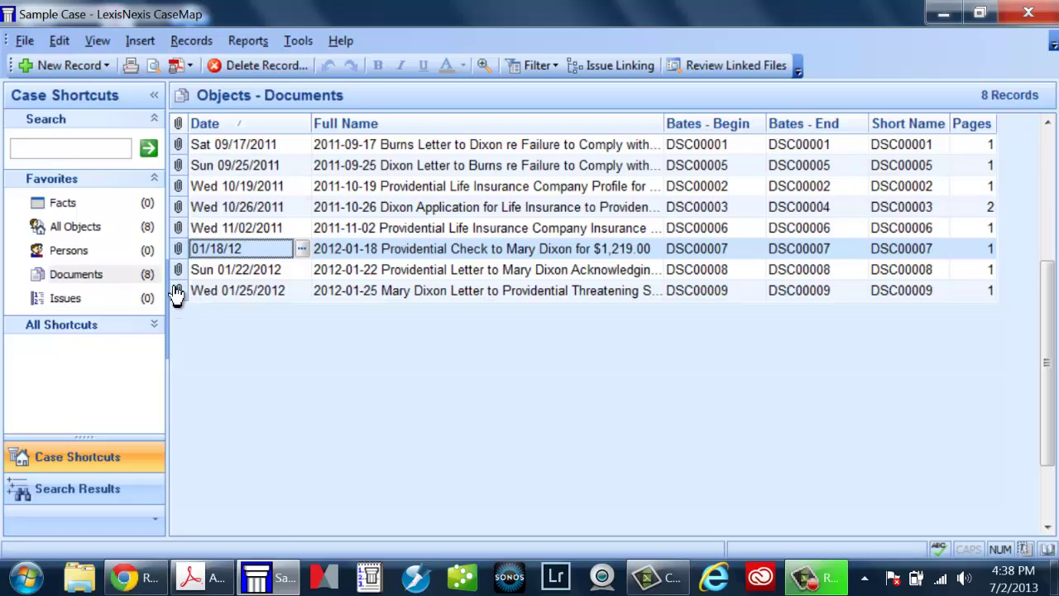
- Open the PDF linked to document DSC00001 in Acrobat, check its Bates stamp, close it and return to CaseMap
left_click(179, 147)
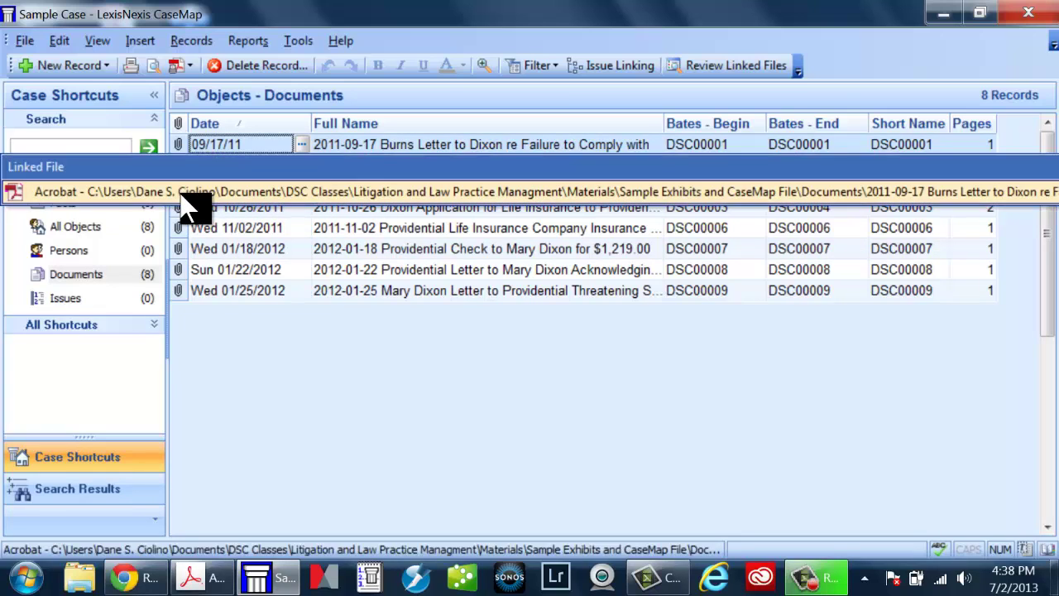
left_click(183, 193)
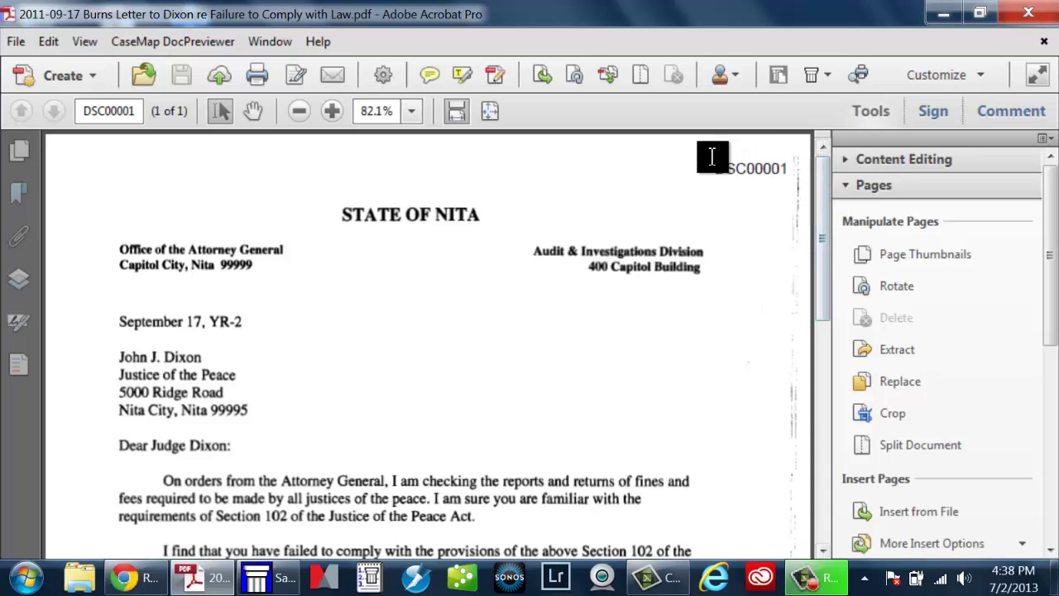
mouse_move(828, 229)
left_mouse_down()
mouse_move(825, 390)
mouse_move(844, 524)
mouse_move(853, 194)
left_mouse_up()
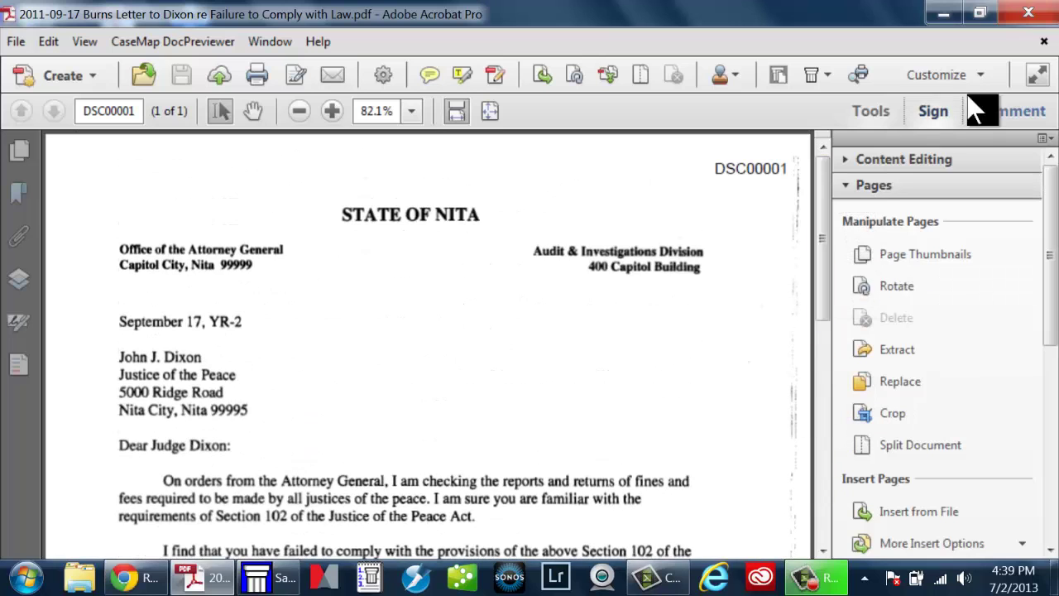
left_click(1047, 48)
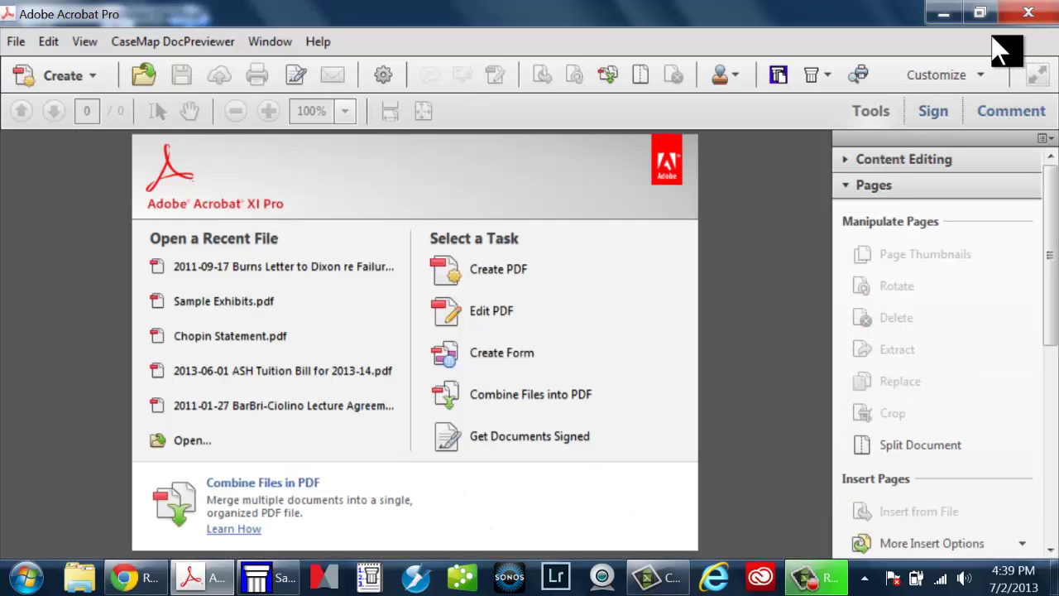
left_click(290, 583)
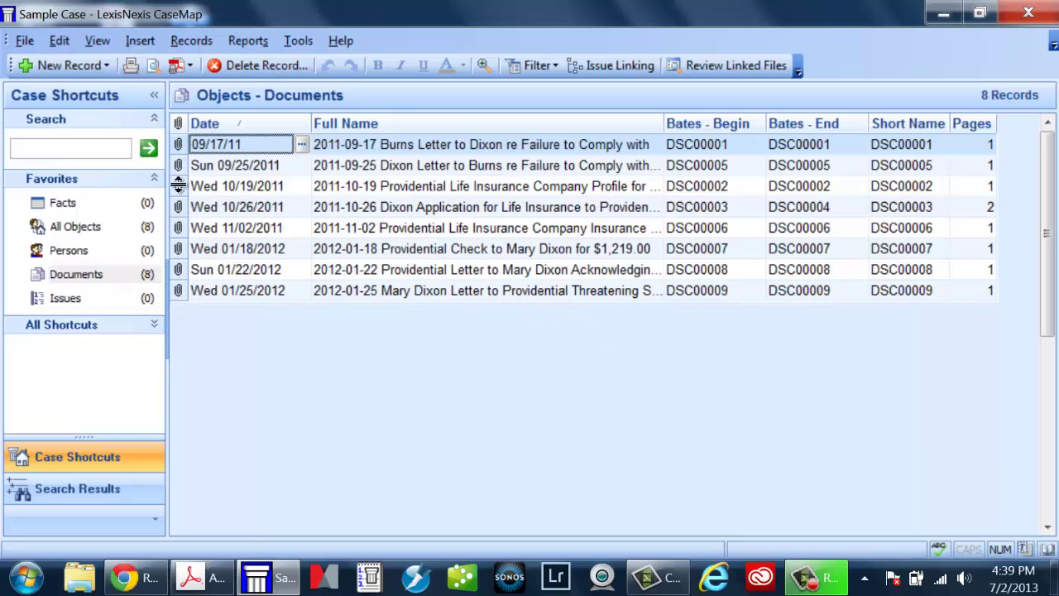
- Open the PDF linked to document DSC00006, check its Bates stamp, close it and return to the case records
left_click(178, 228)
left_click(224, 275)
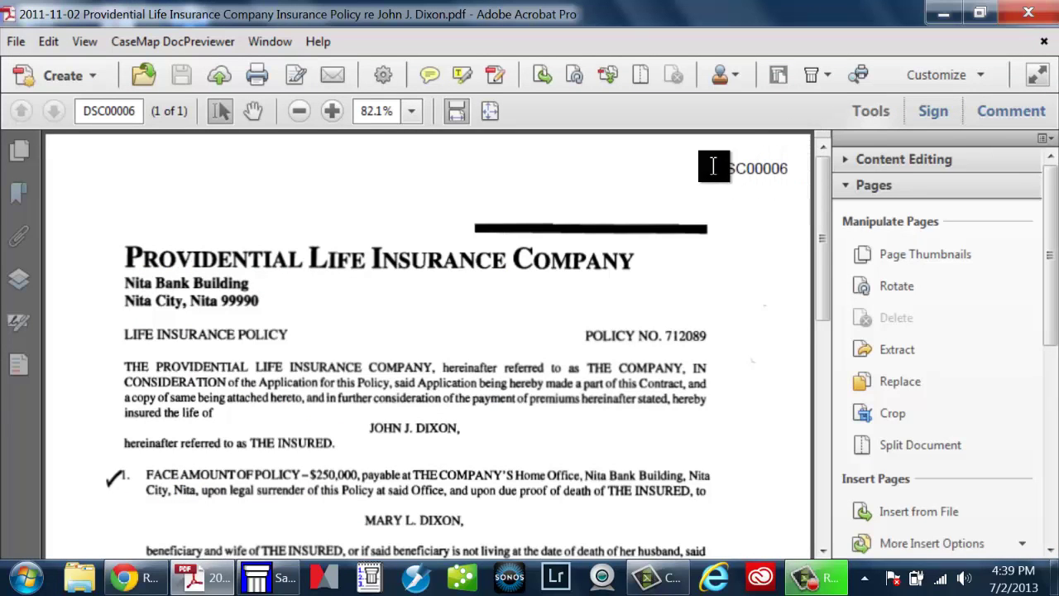
left_click(1046, 42)
left_click(945, 15)
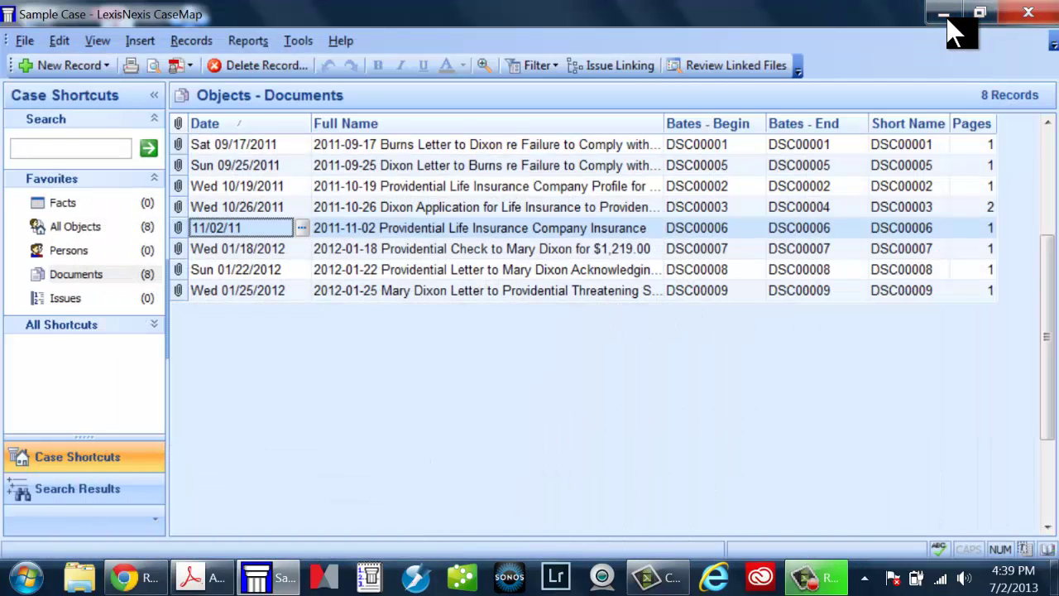
- Open the object details of document DSC00001, examine its Linked File path and close the details
left_click(285, 203)
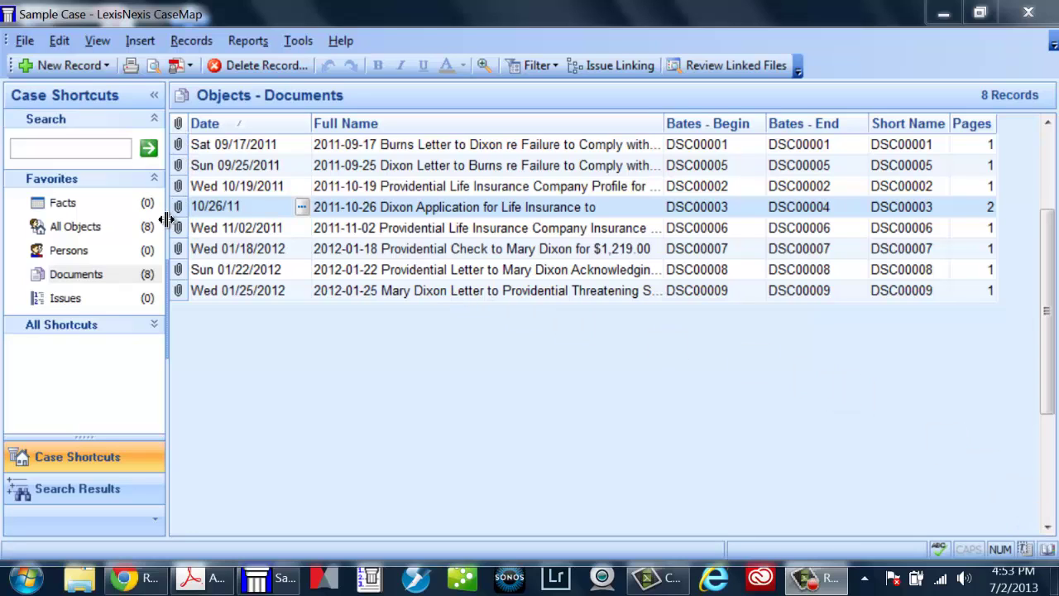
left_click(346, 147)
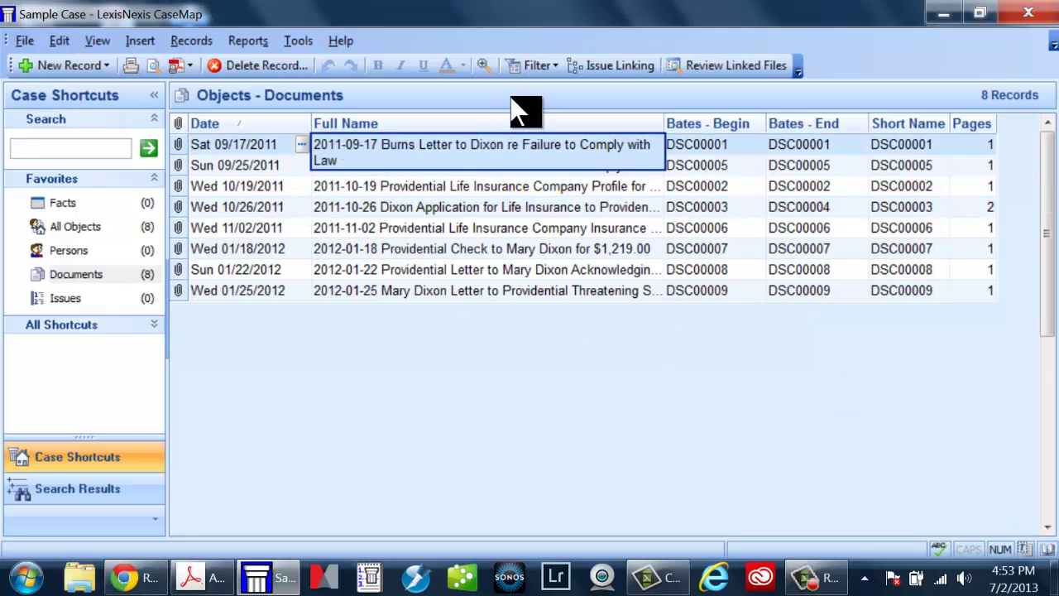
left_click(485, 65)
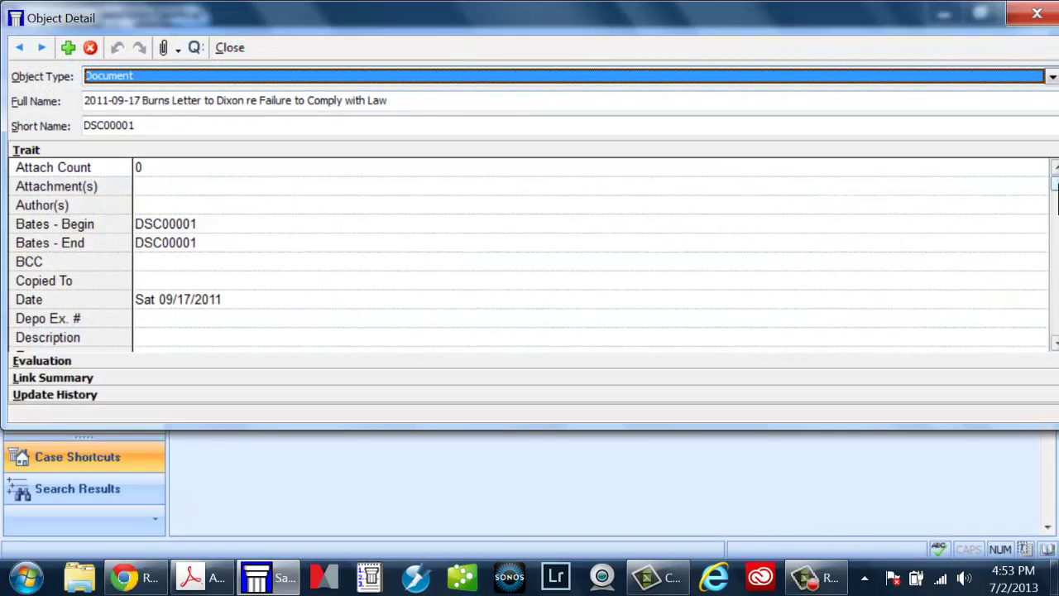
scroll(1056, 198, "down", 2)
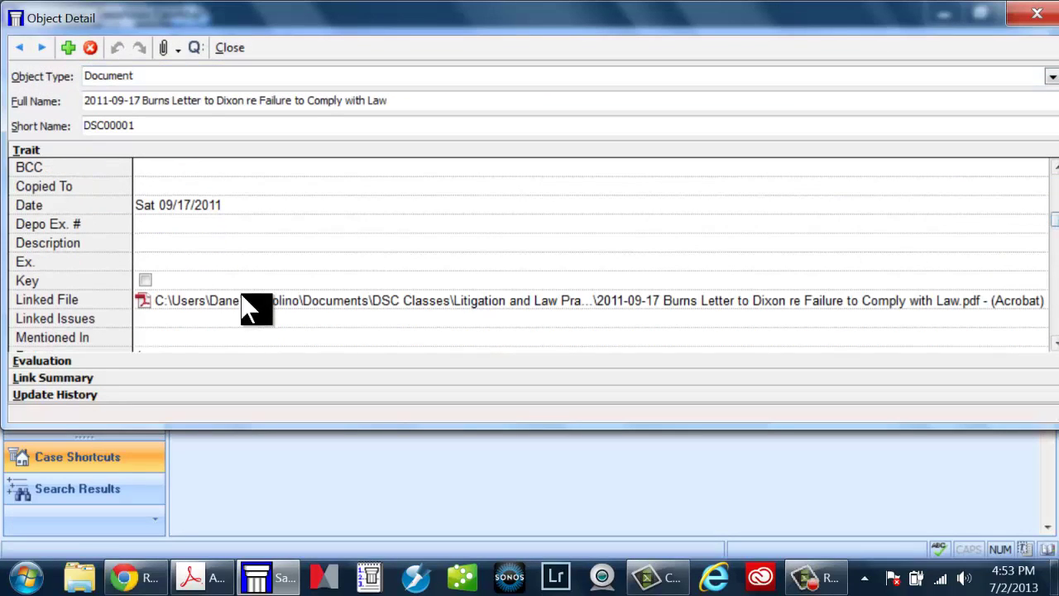
left_click_drag(139, 303, 195, 300)
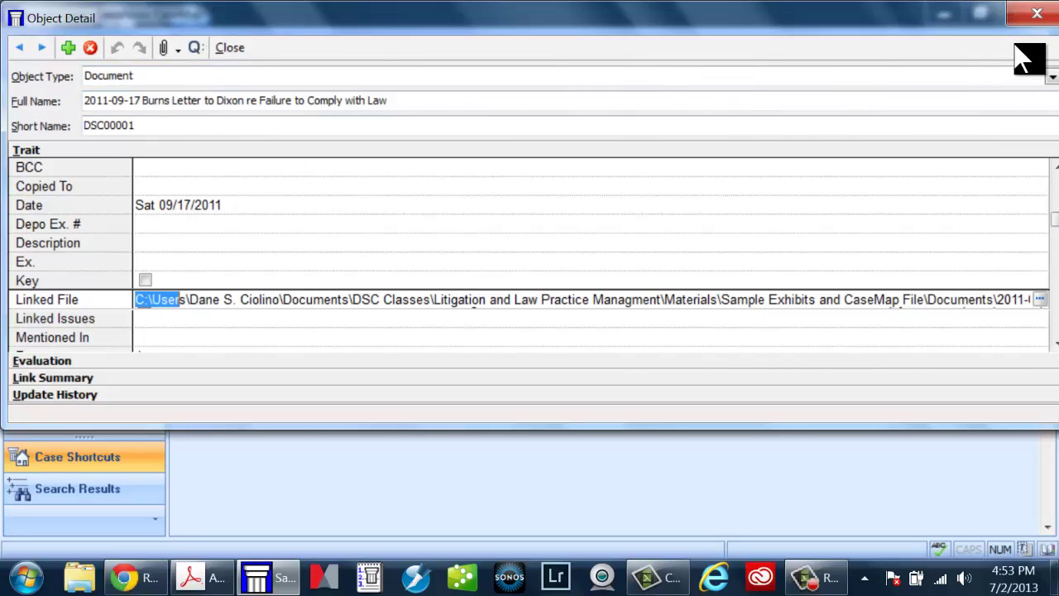
left_click(1036, 15)
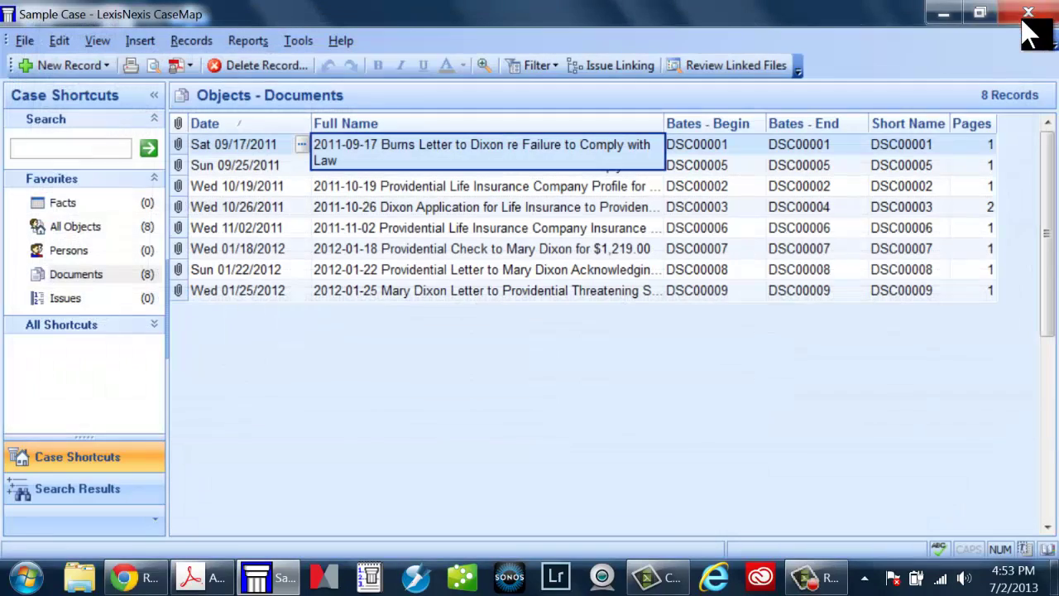
- Insert a new Check Box field named Produce to Opponent before Full Name and widen its column to fit the heading
left_click(254, 170)
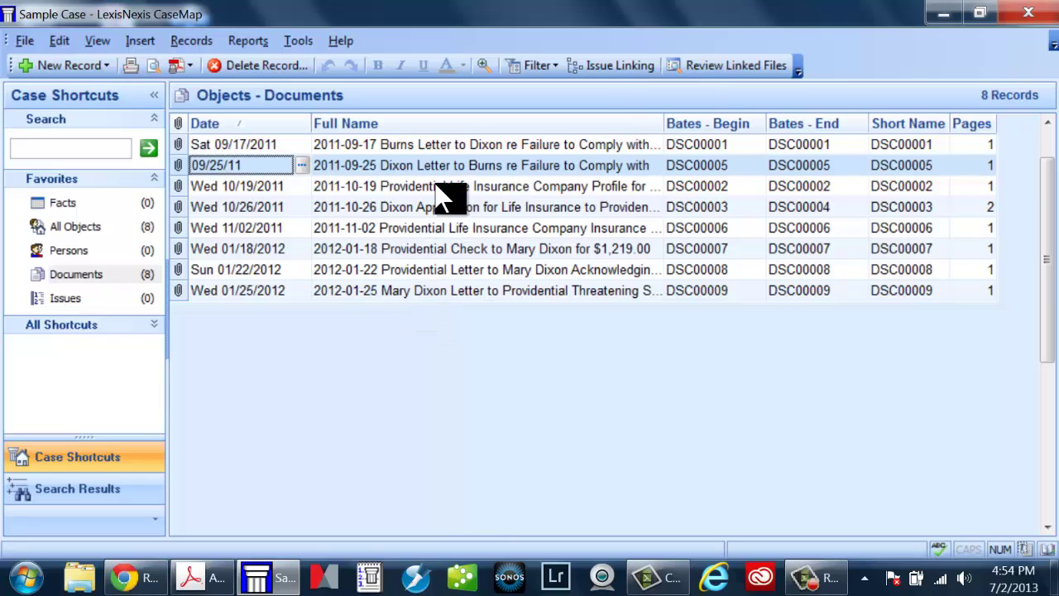
right_click(396, 129)
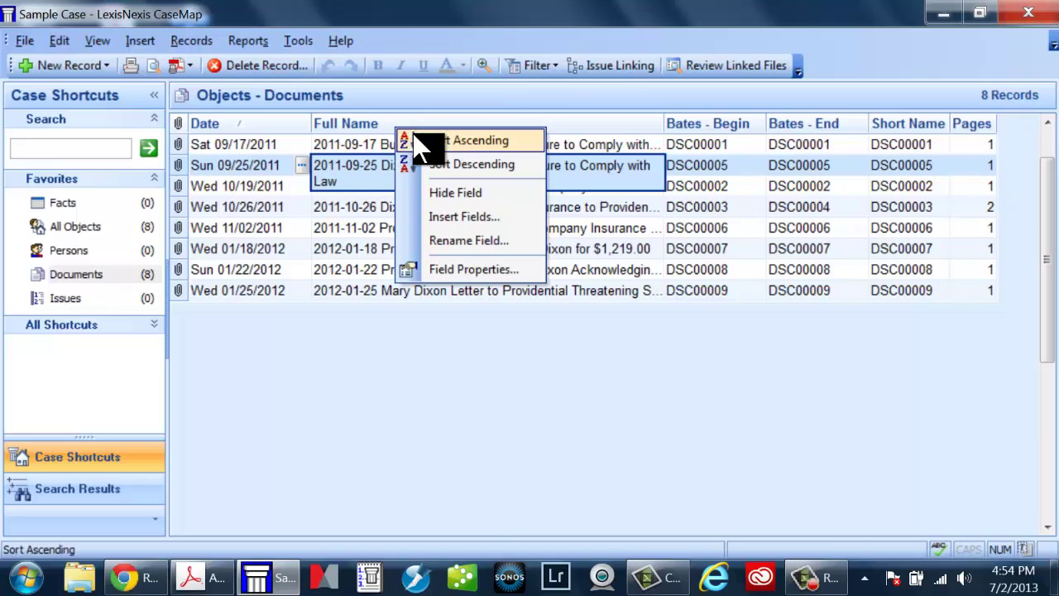
left_click(454, 219)
mouse_move(571, 271)
left_mouse_down()
mouse_move(577, 303)
mouse_move(568, 279)
left_mouse_up()
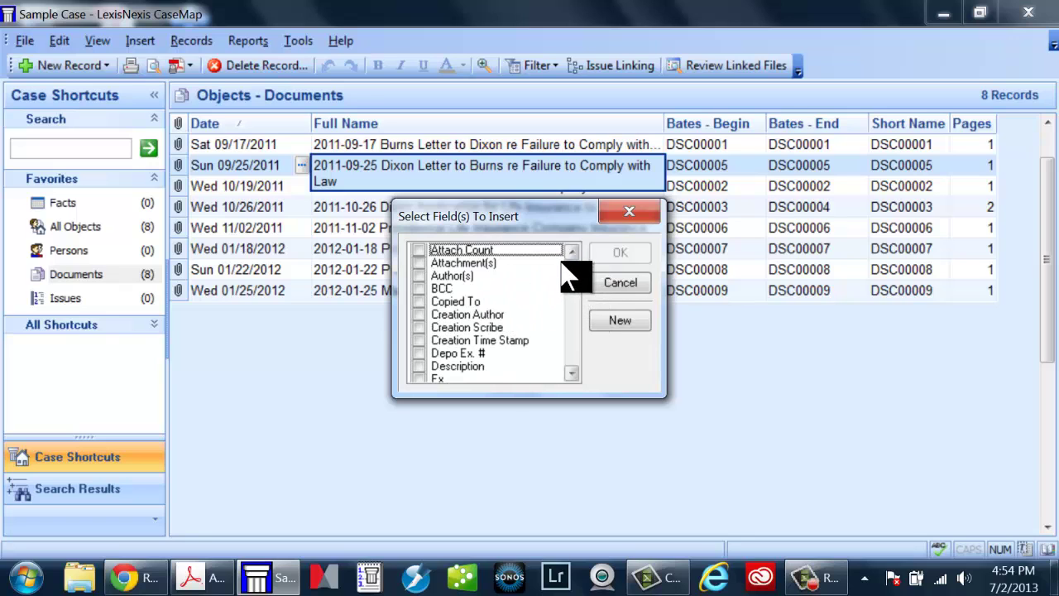
left_click(620, 320)
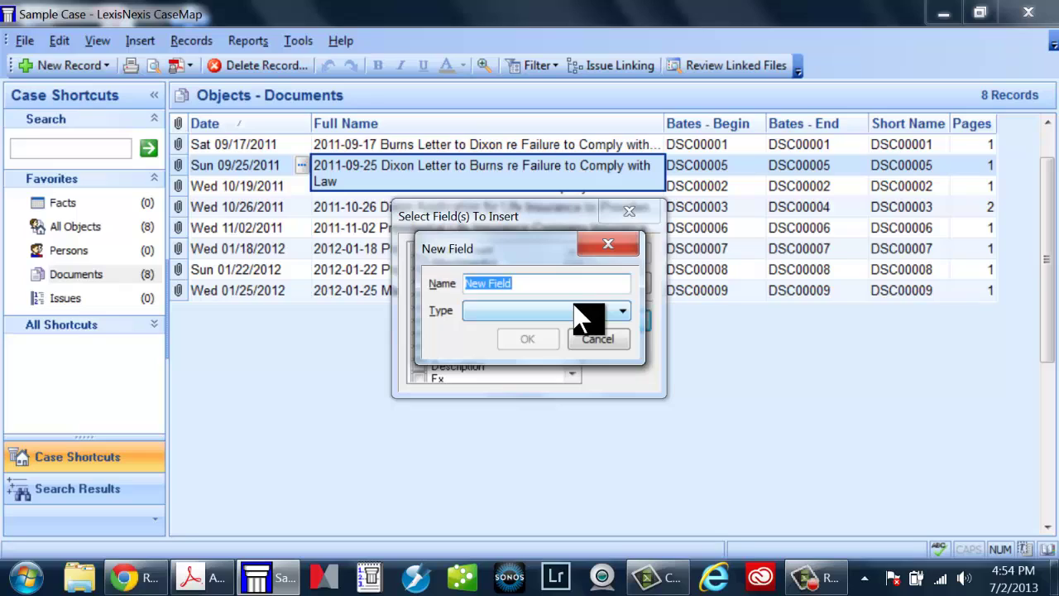
type("Produce to Opponent")
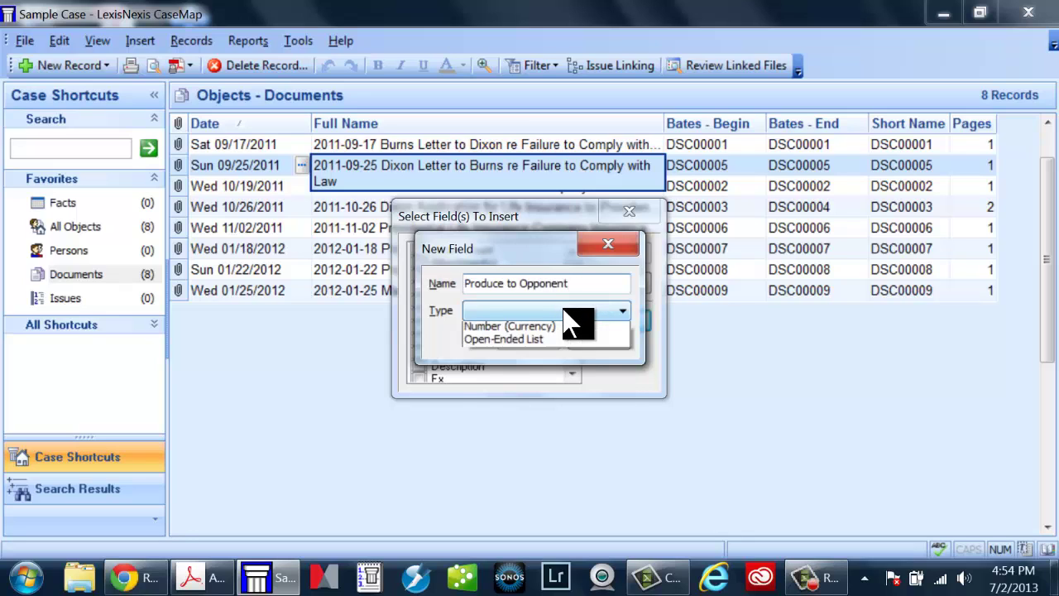
left_click(577, 312)
left_click(507, 329)
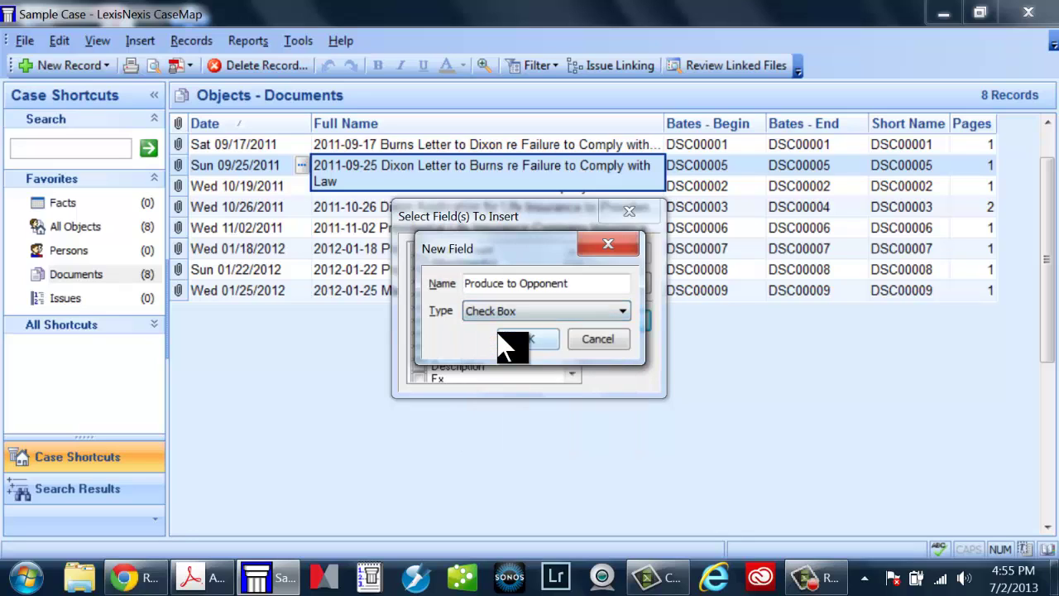
left_click(546, 347)
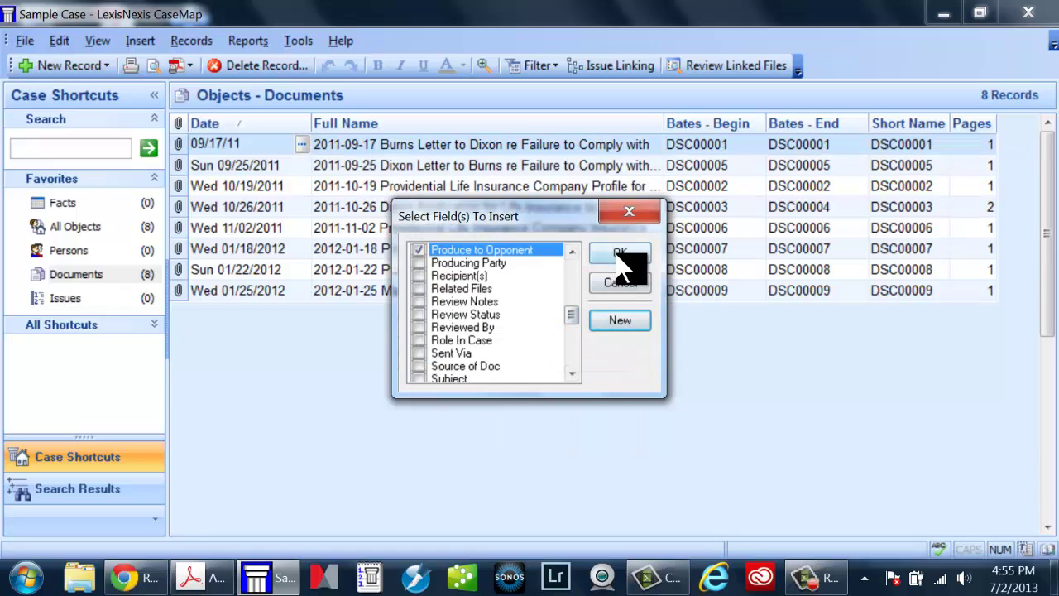
left_click(620, 253)
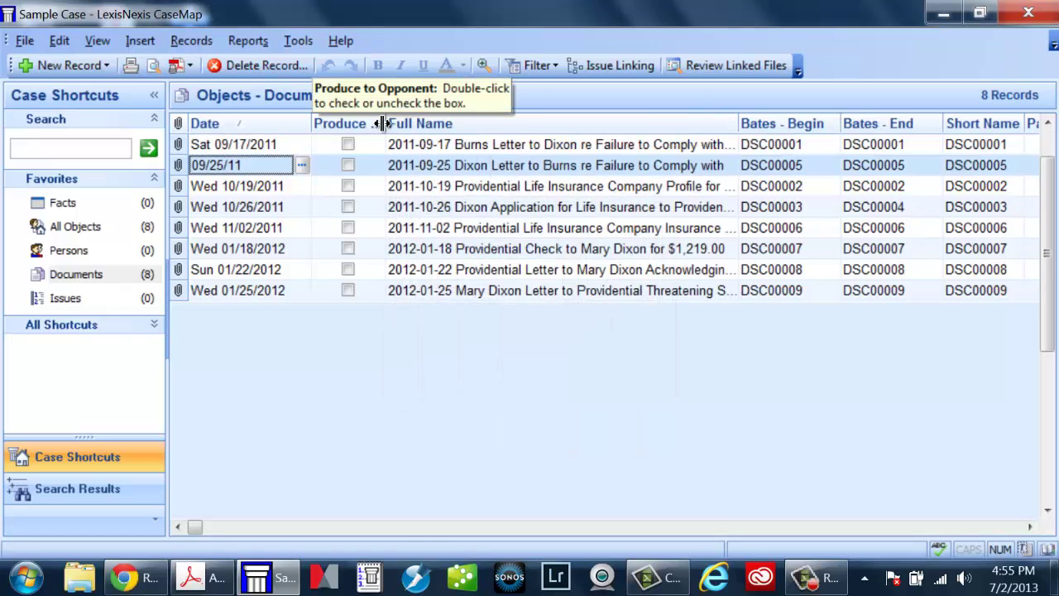
left_click_drag(385, 122, 471, 122)
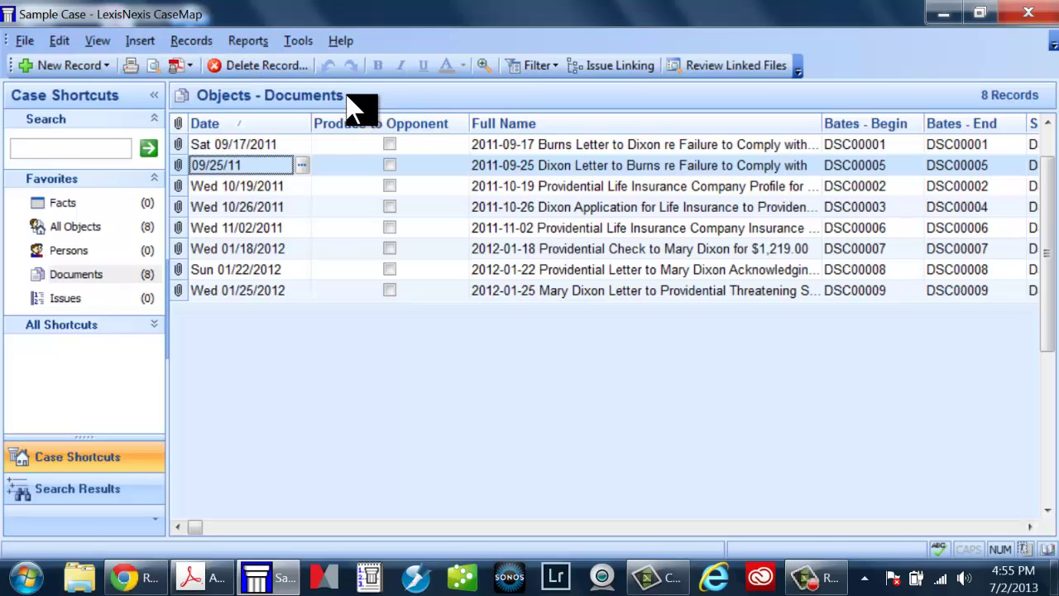
- Mark documents DSC00005 and DSC00003 as Produce to Opponent
left_click(397, 167)
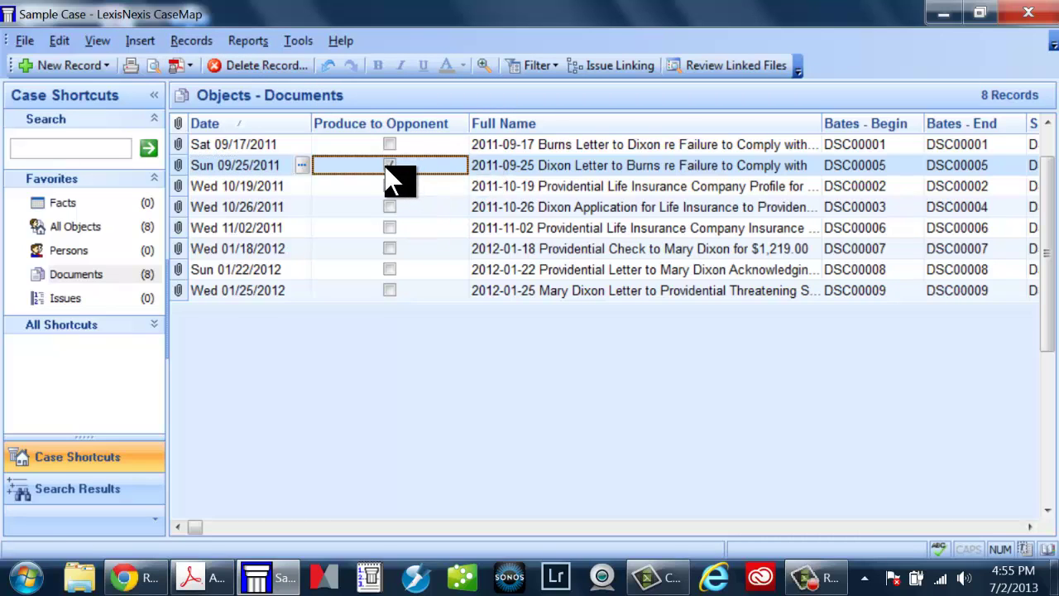
left_click(390, 166)
left_click(390, 207)
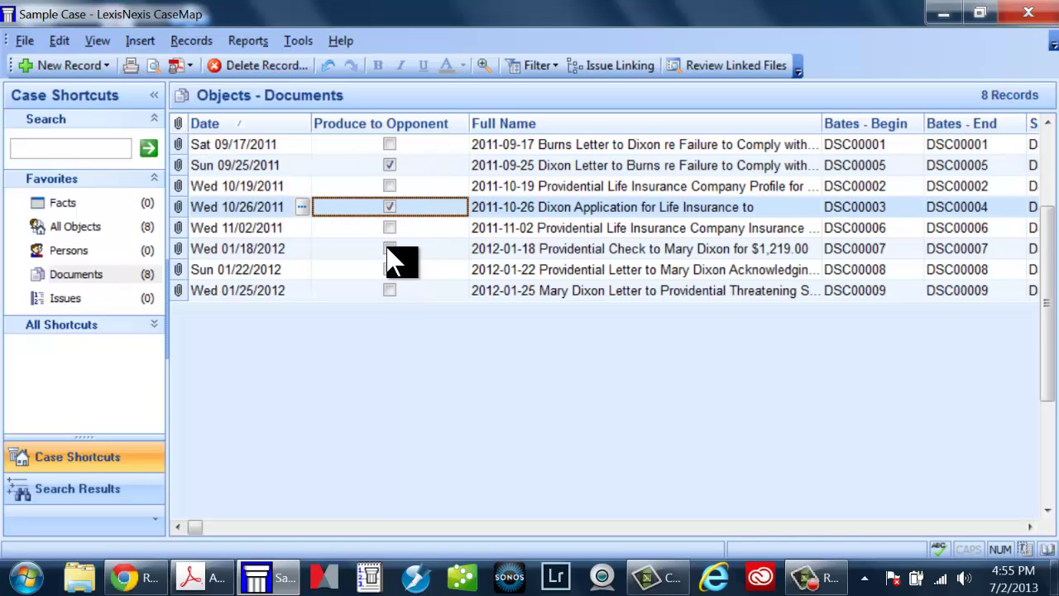
- Mark documents DSC00007 and DSC00008 as Produce to Opponent
left_click(389, 248)
left_click(390, 269)
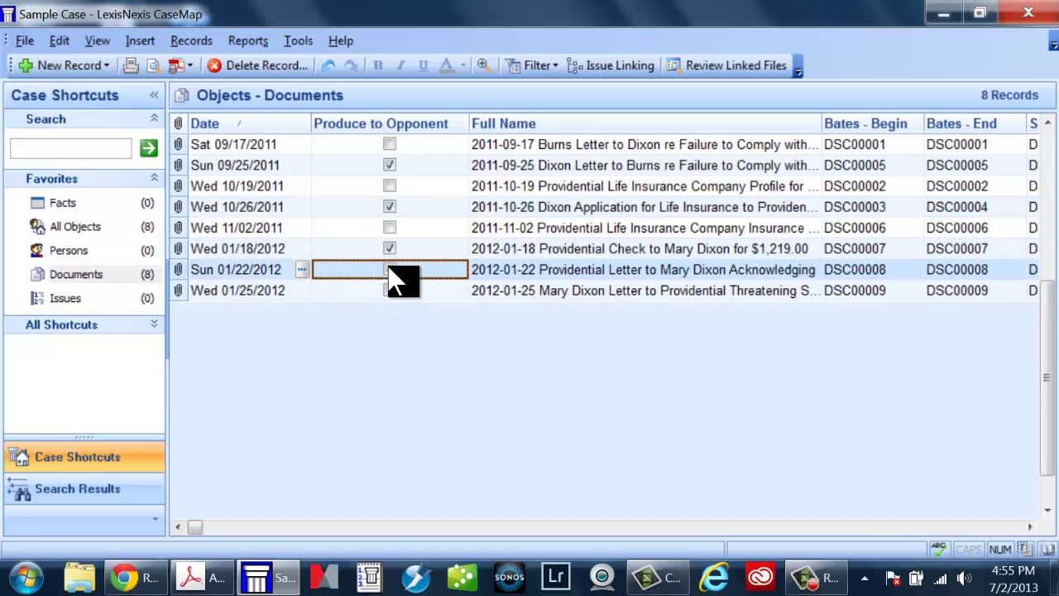
left_click(390, 269)
- Filter the document records to those with Produce to Opponent set to Yes
left_click(530, 71)
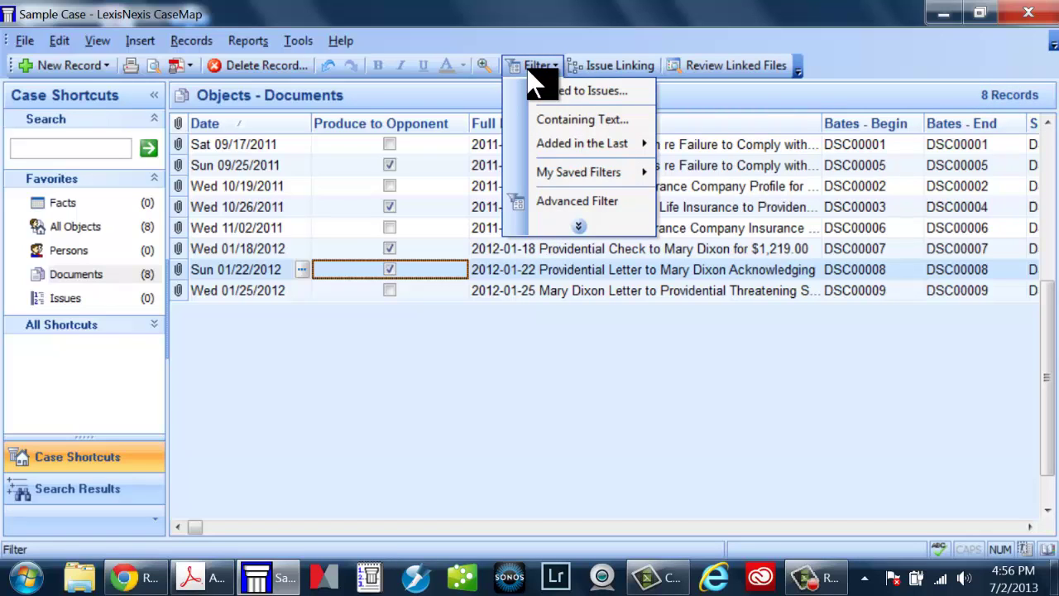
left_click(530, 73)
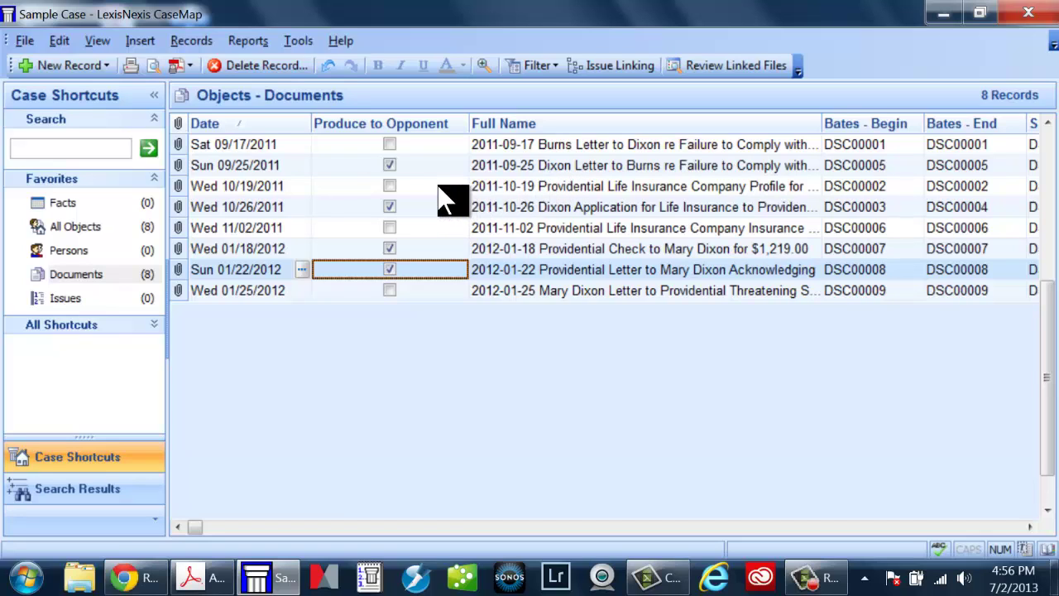
right_click(390, 167)
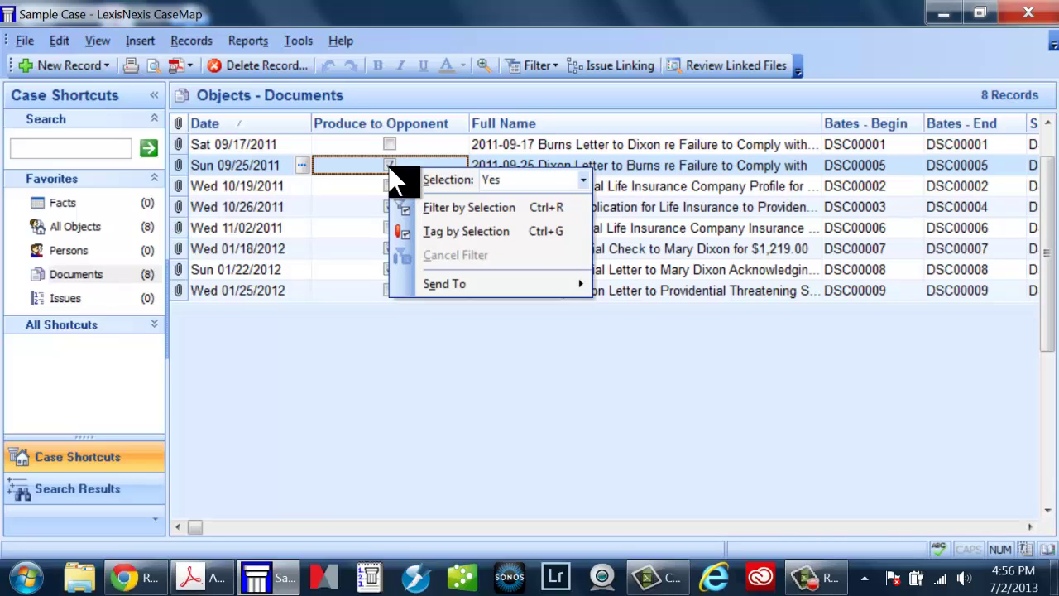
left_click(469, 209)
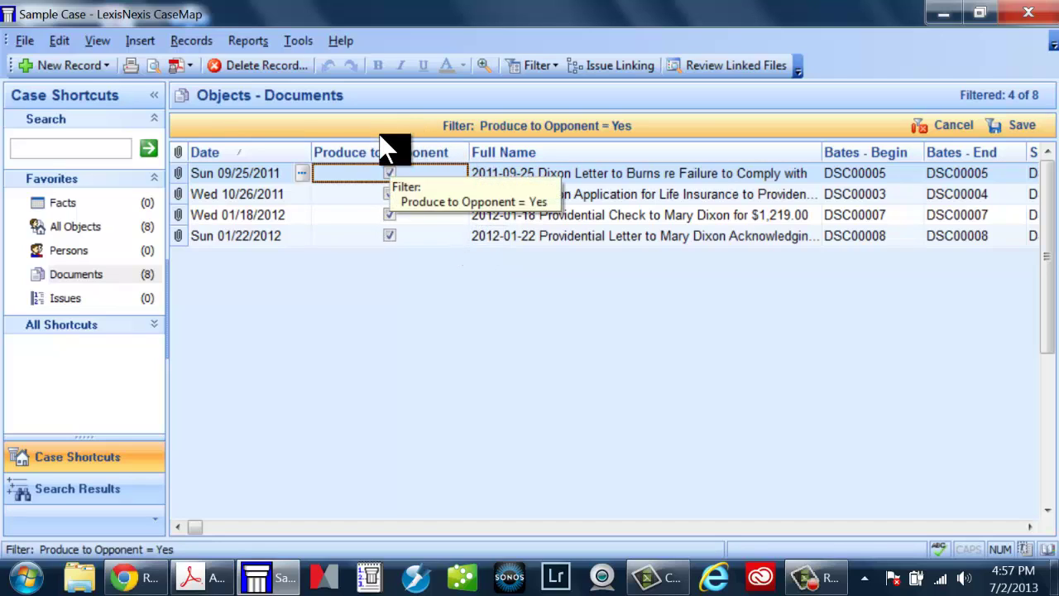
double_click(388, 169)
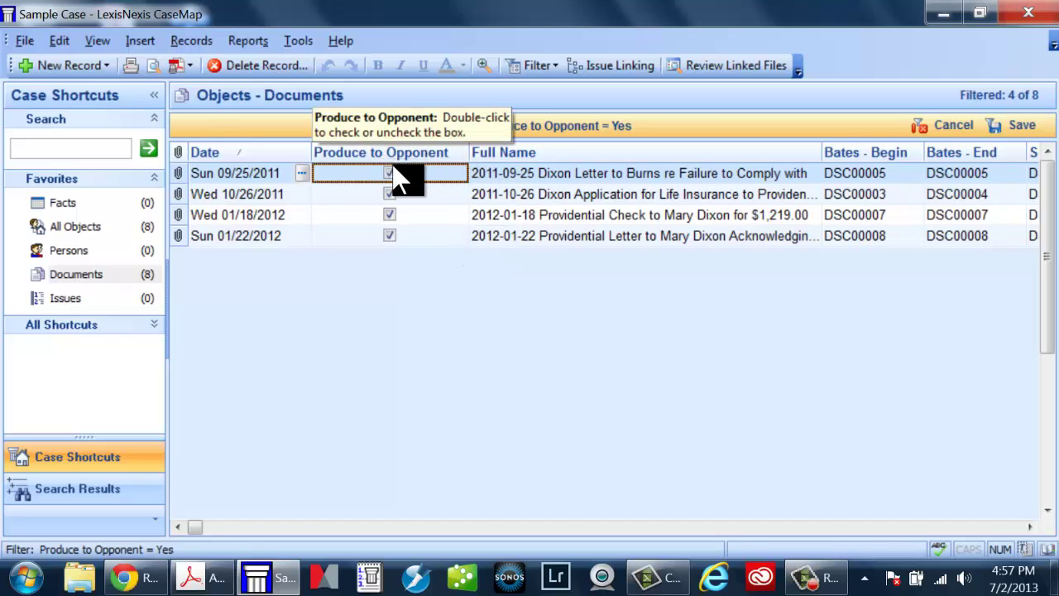
double_click(386, 163)
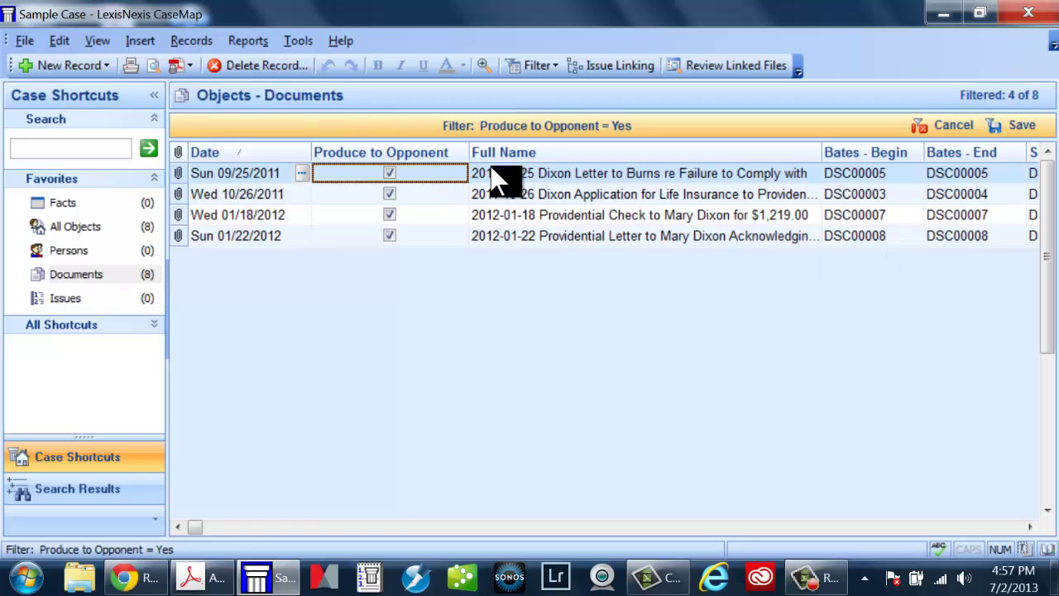
- Hide the Produce to Opponent, Bates - Begin and Bates - End fields from the filtered document list
right_click(418, 157)
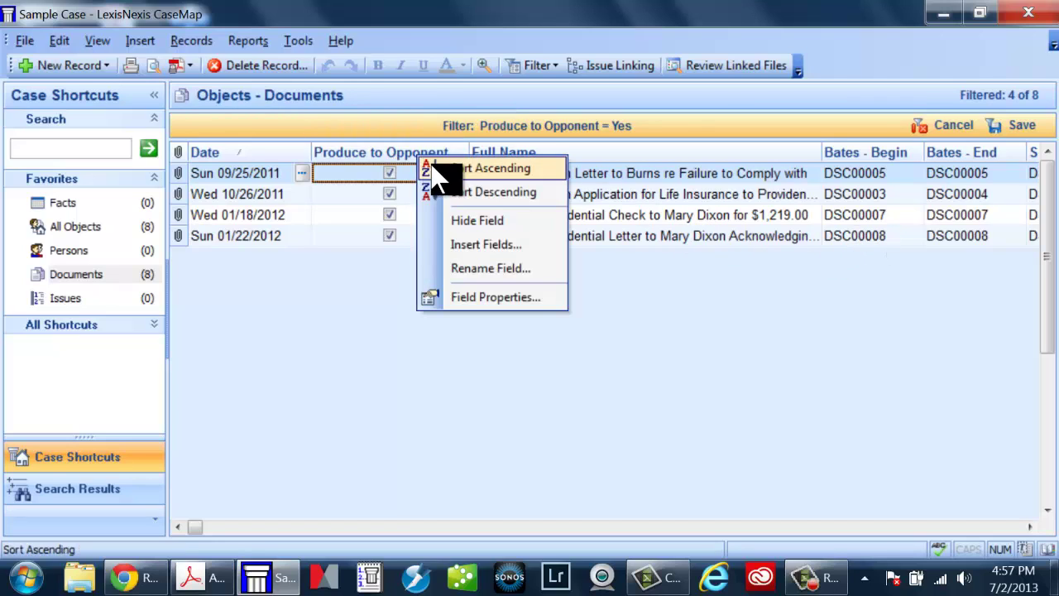
left_click(477, 221)
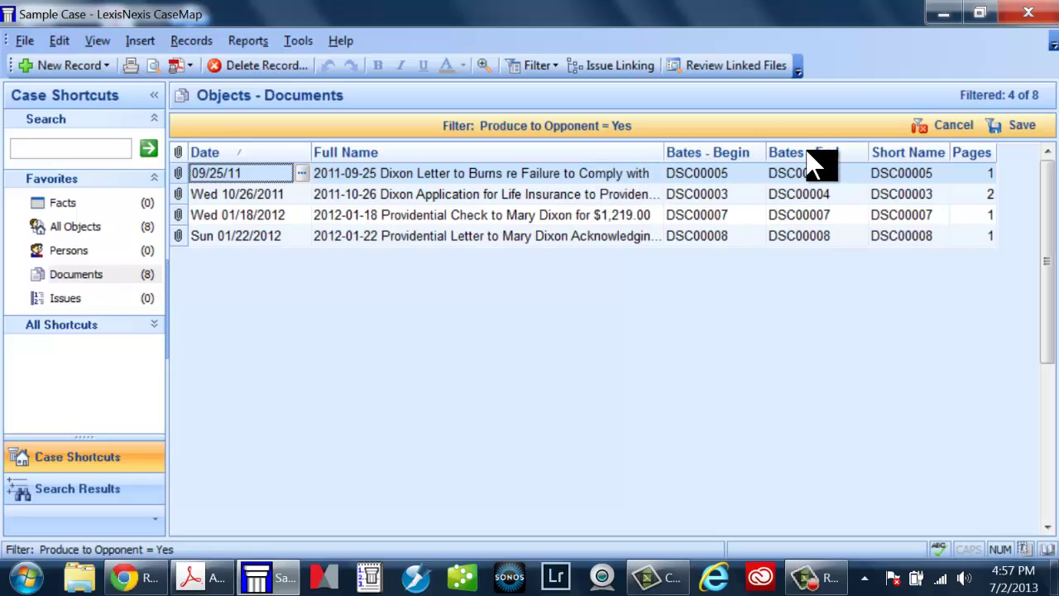
right_click(749, 161)
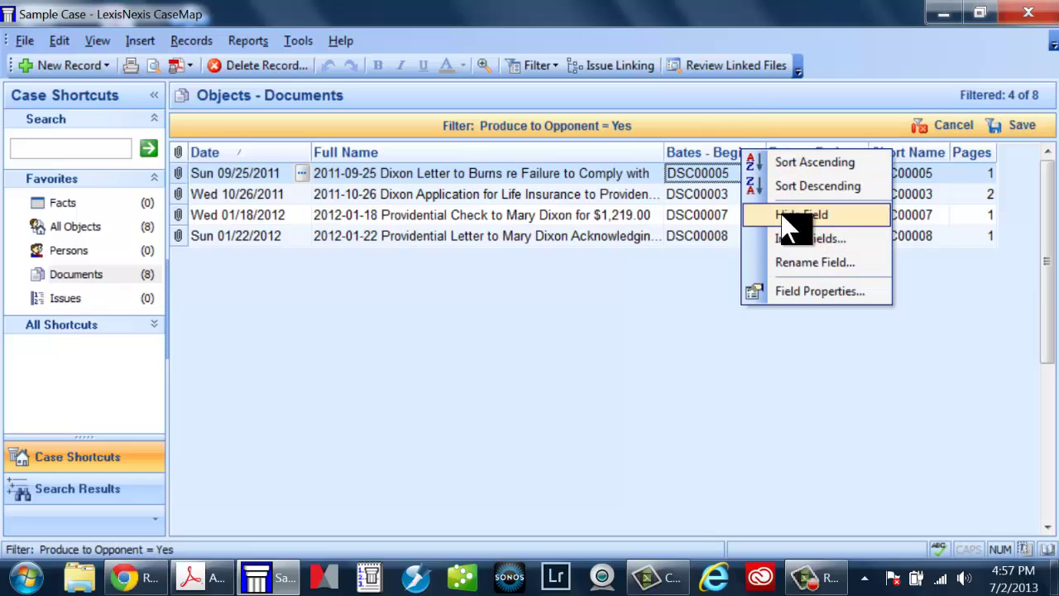
left_click(793, 221)
right_click(726, 158)
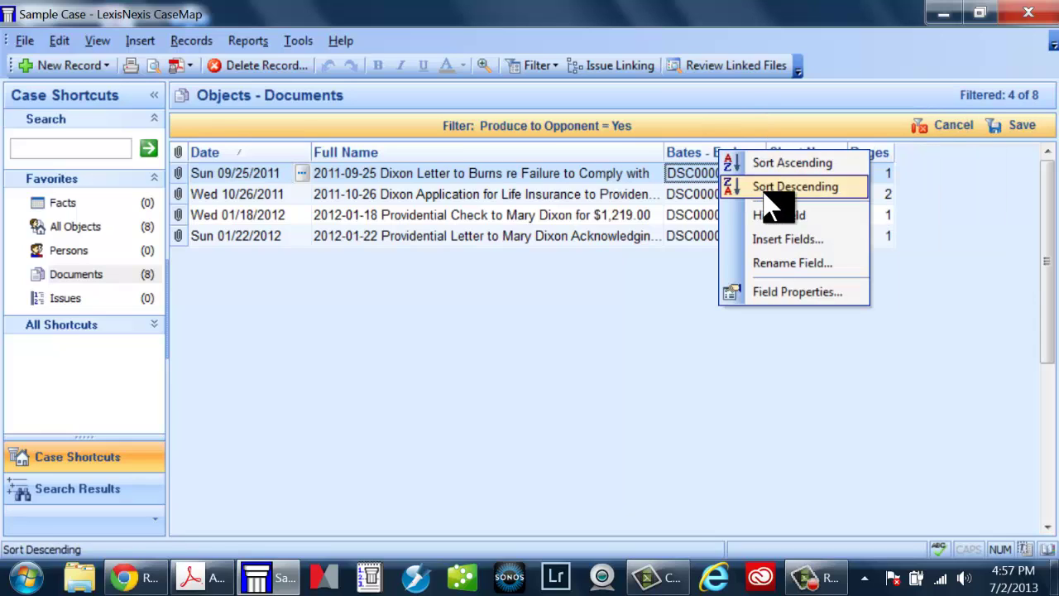
left_click(778, 217)
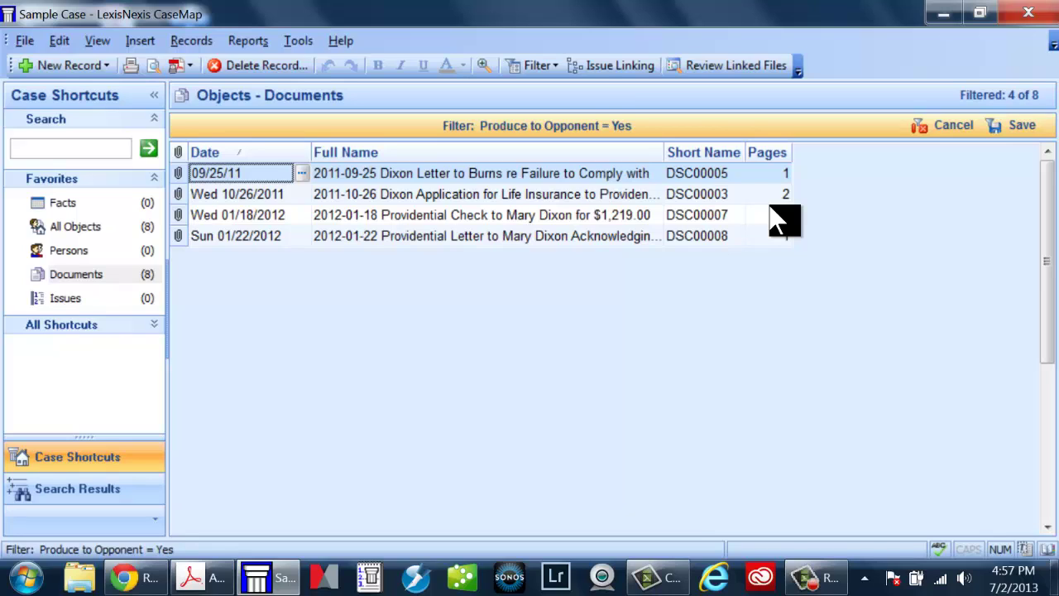
- Open the object details of document DSC00005, examine its traits including Produce to Opponent, and close the details
left_click(485, 73)
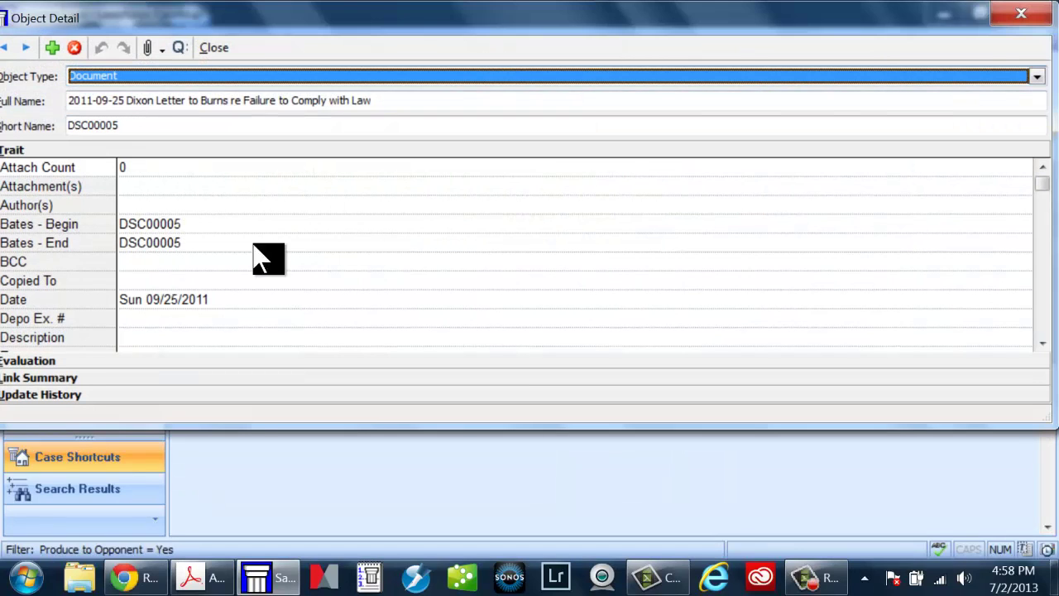
left_click(1044, 232)
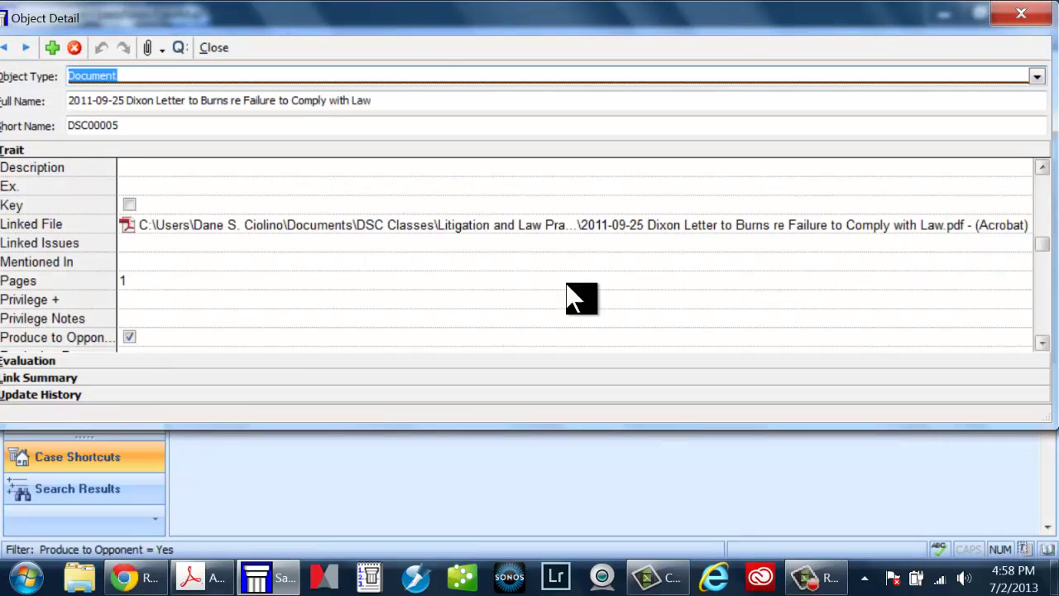
left_click(1044, 322)
left_click(1047, 331)
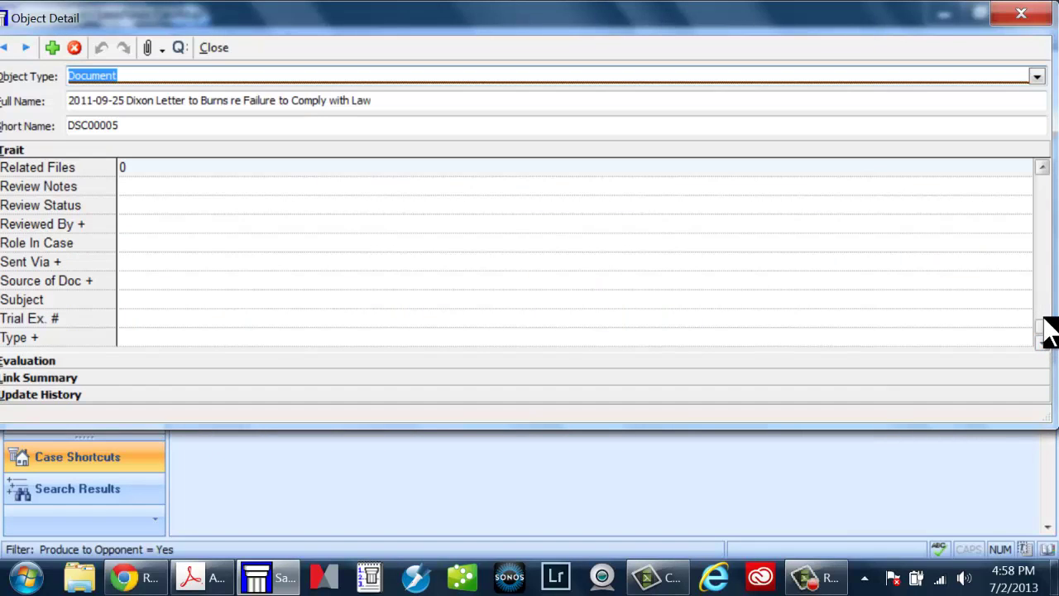
left_click(1047, 214)
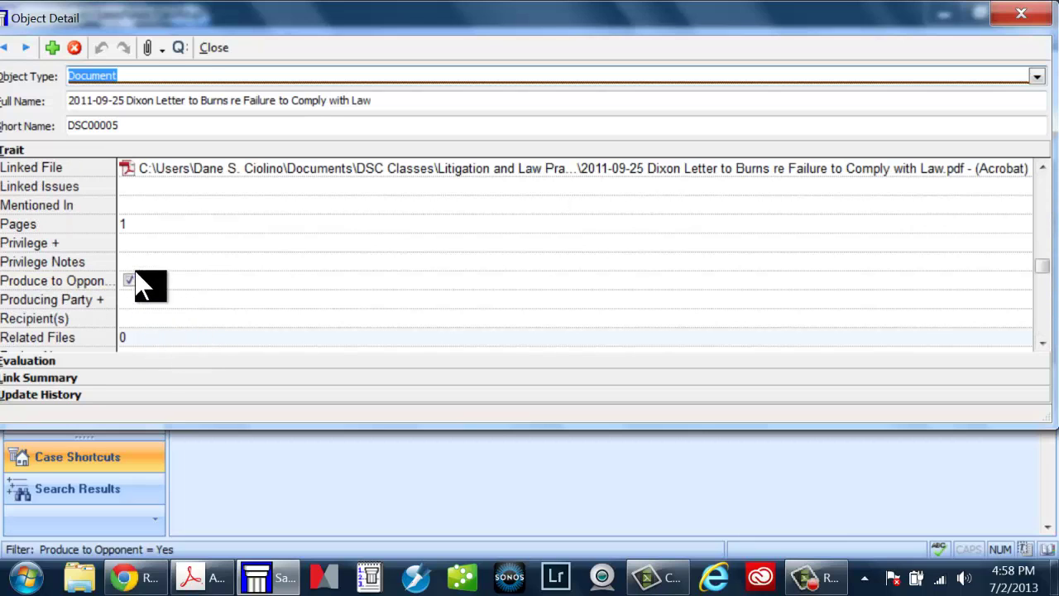
left_click(216, 48)
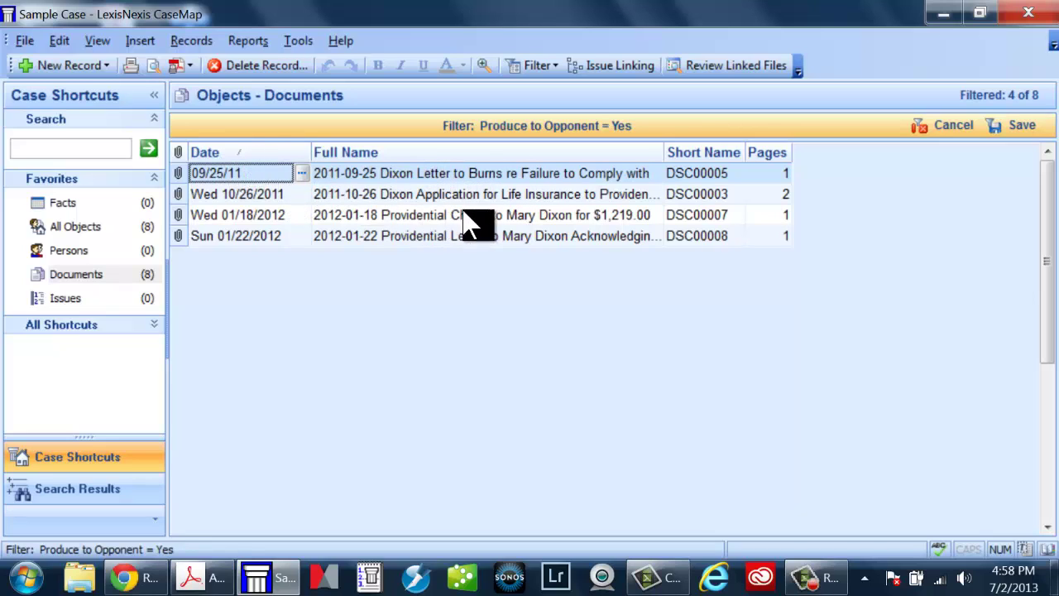
left_click(141, 62)
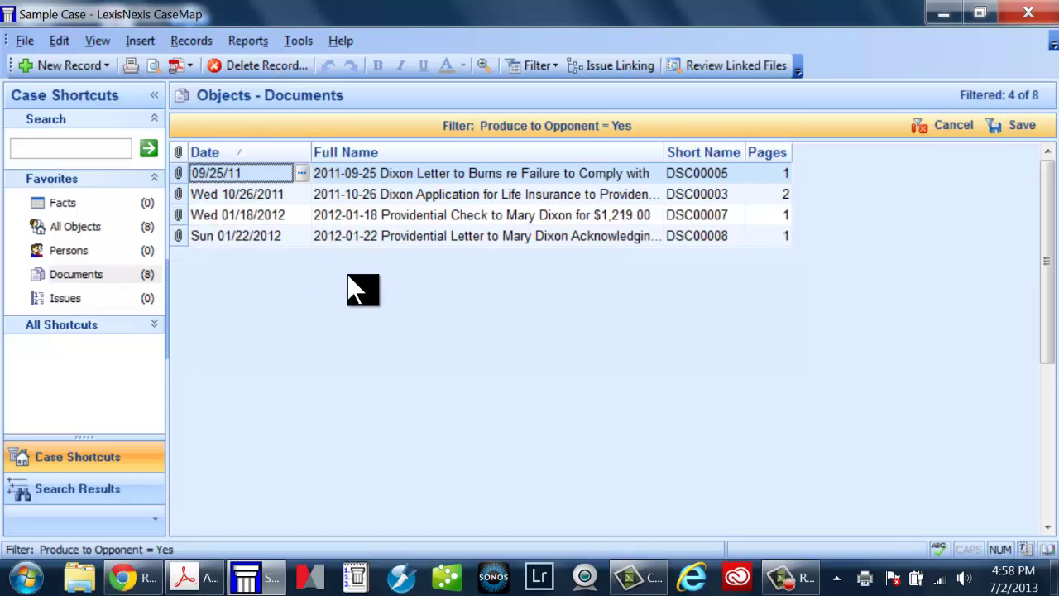
left_click(944, 14)
left_click(929, 15)
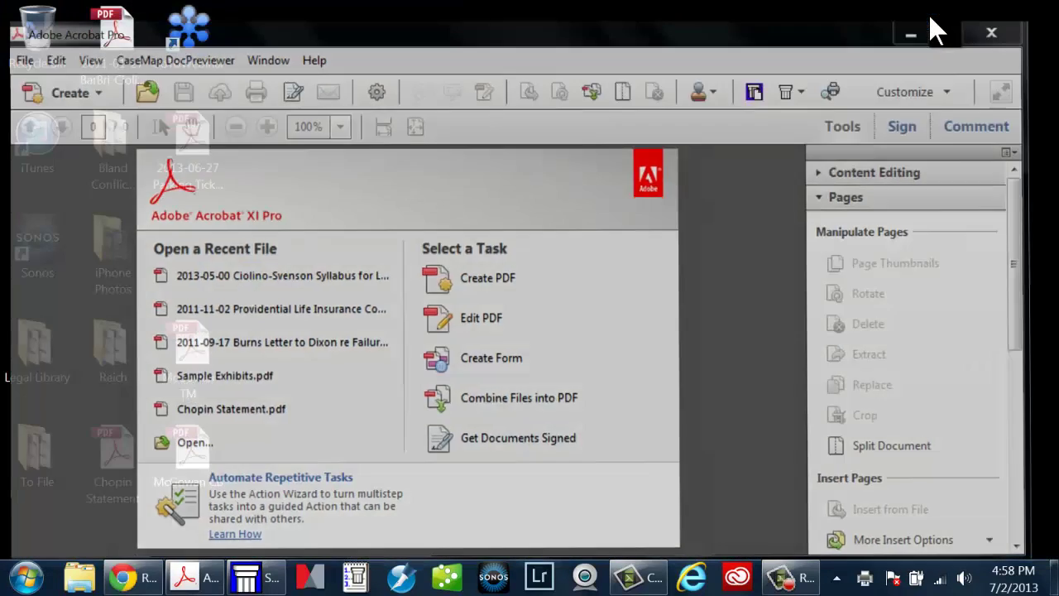
left_click(262, 577)
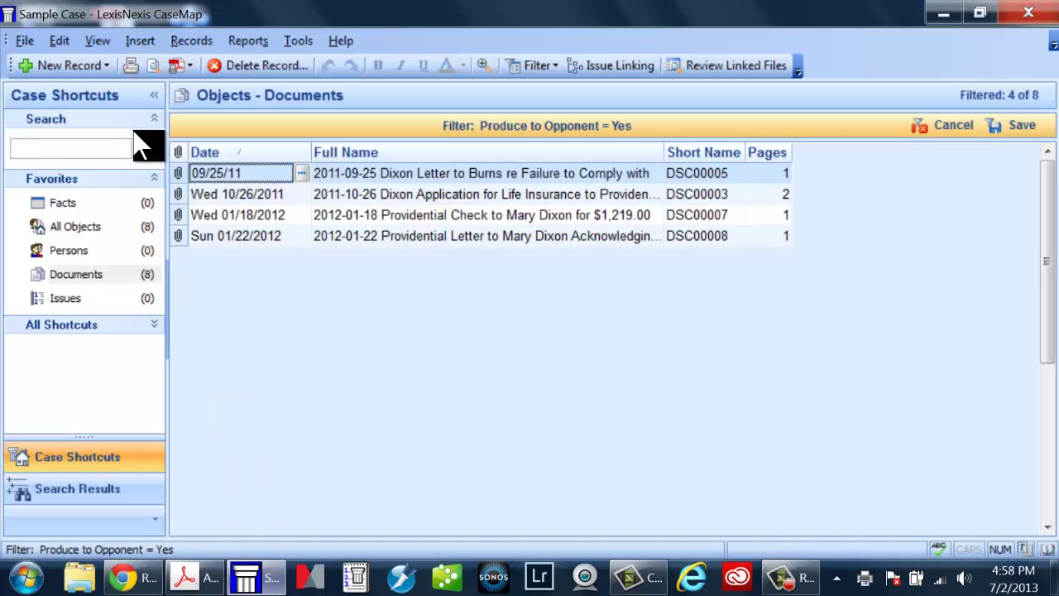
- Preview the document list for printing and set its report title to "Documents Produced to Opponent in July 2013"
left_click(153, 66)
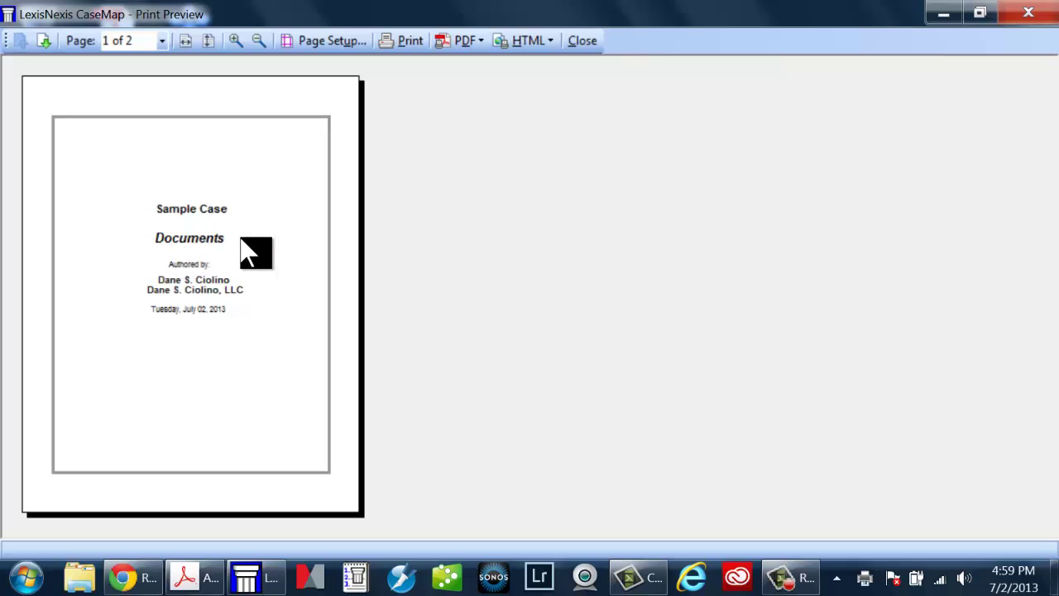
left_click(340, 52)
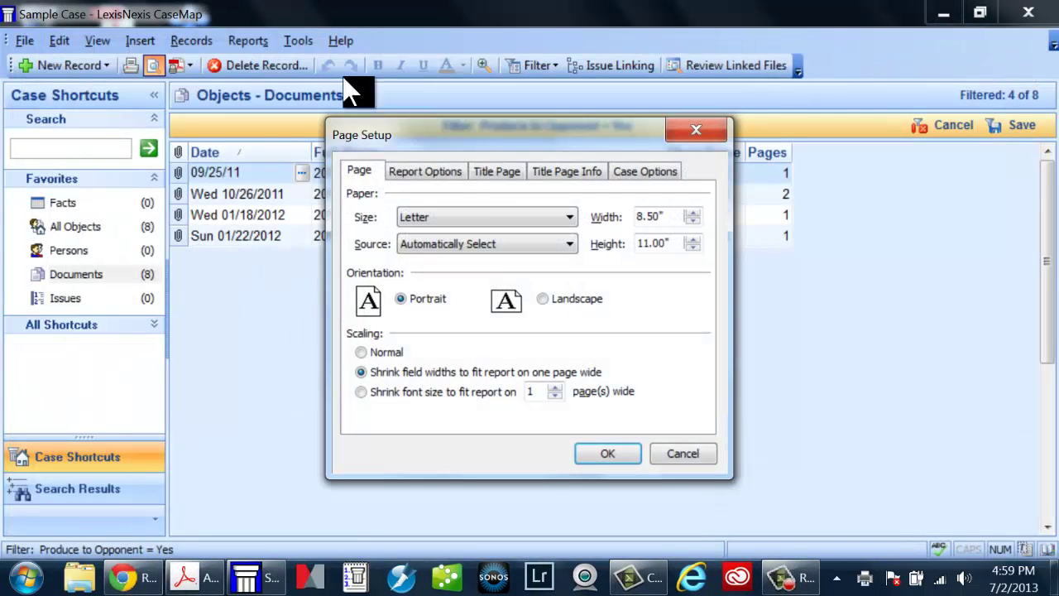
left_click(422, 175)
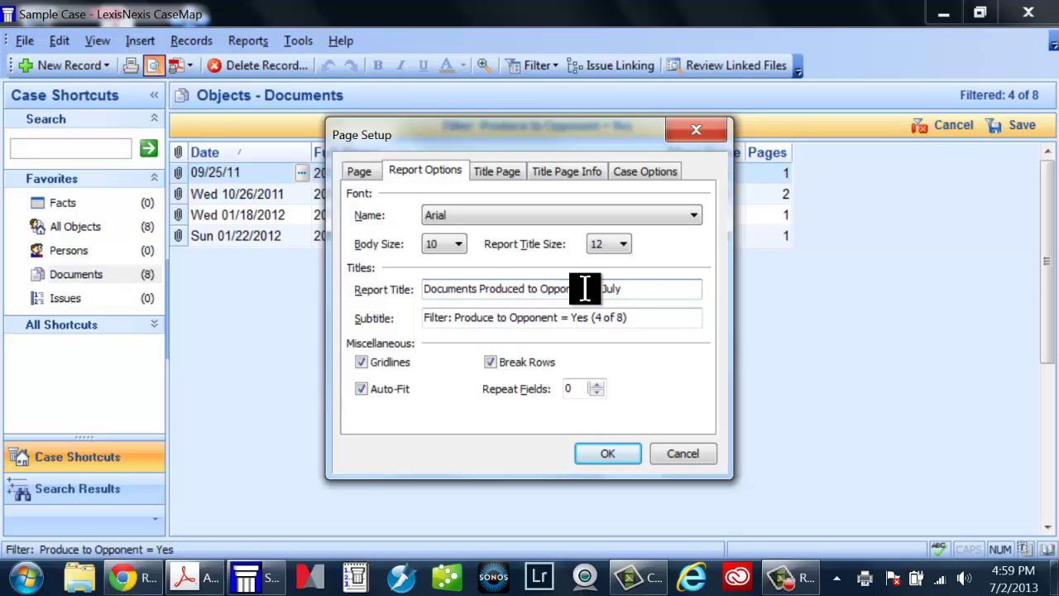
type("2013")
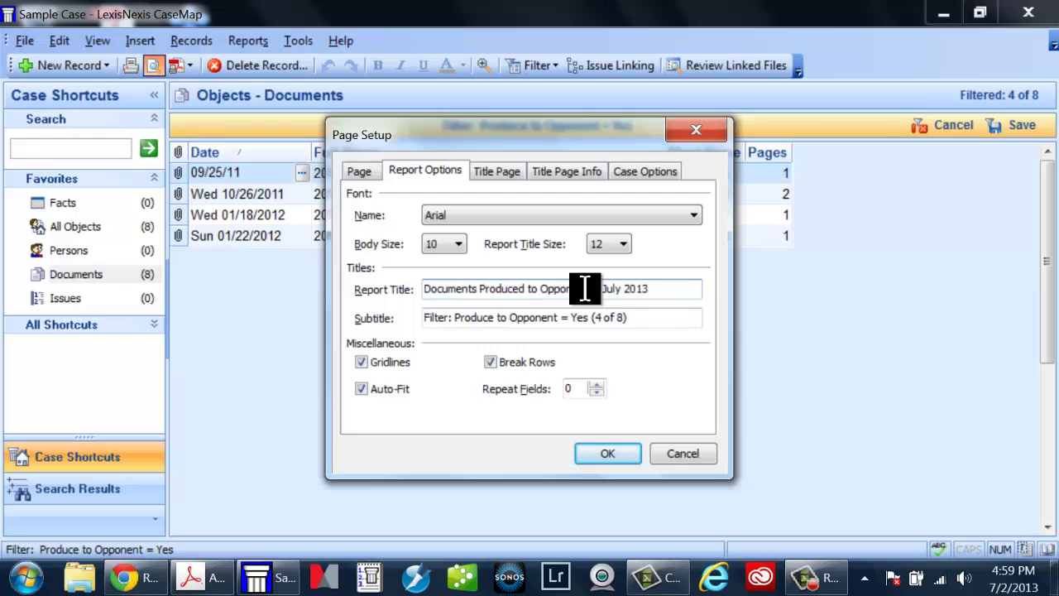
key("Return")
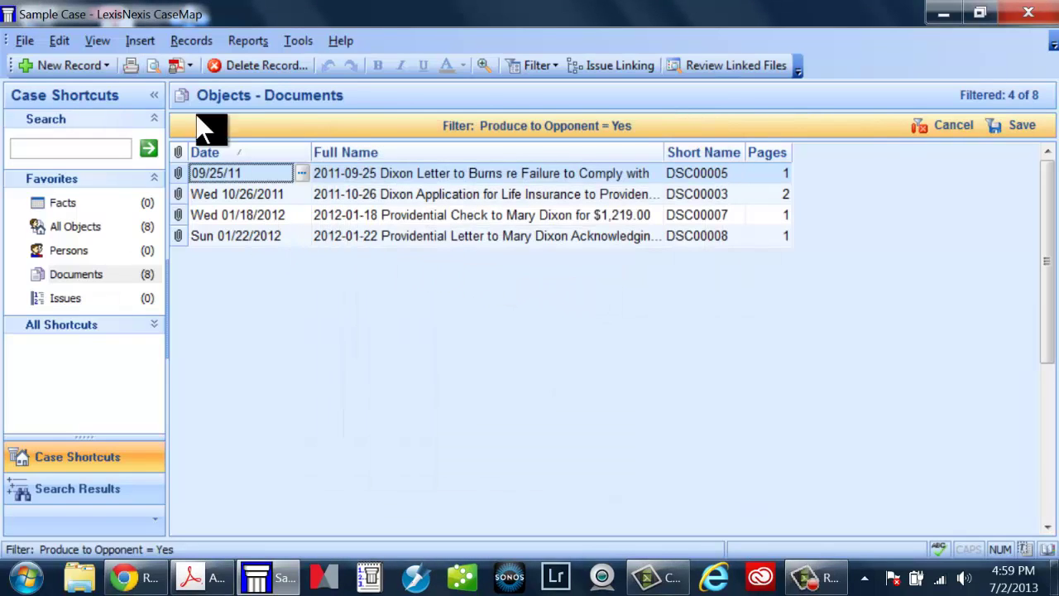
- Preview the retitled report and examine its second page enlarged
left_click(152, 66)
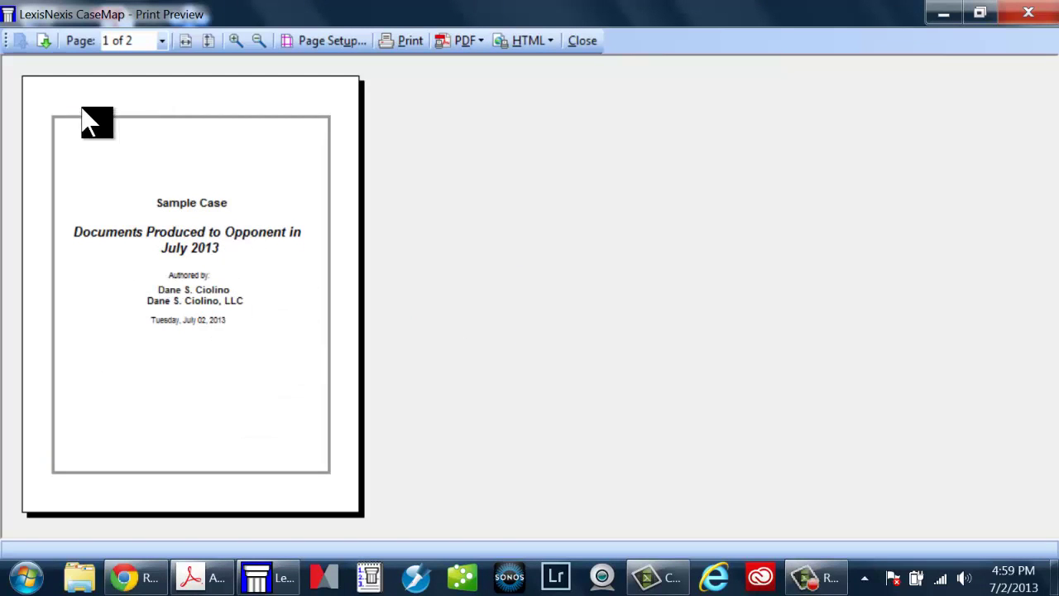
left_click(43, 41)
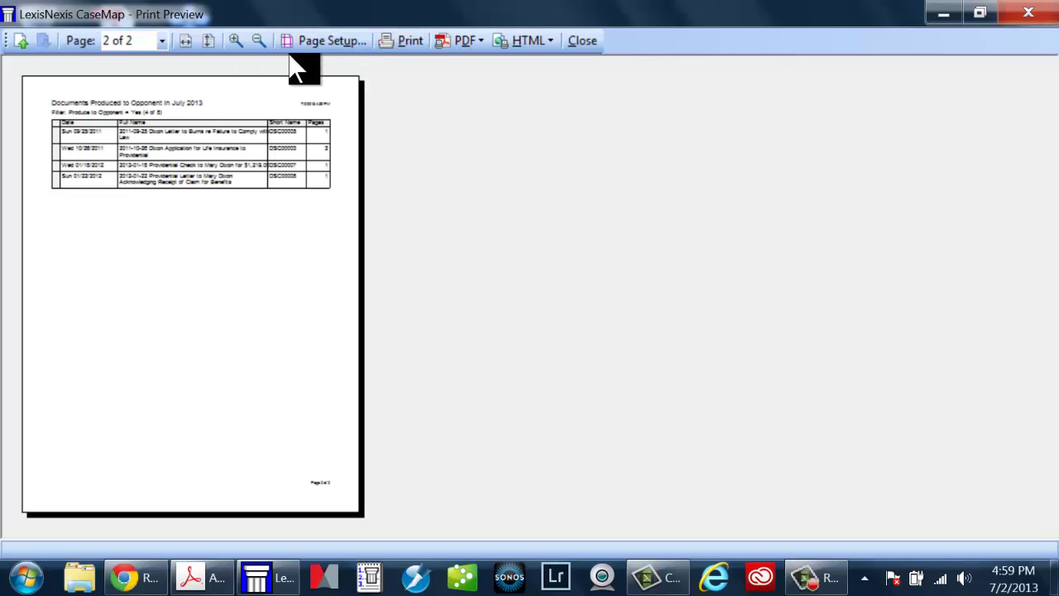
left_click(236, 42)
left_click(236, 41)
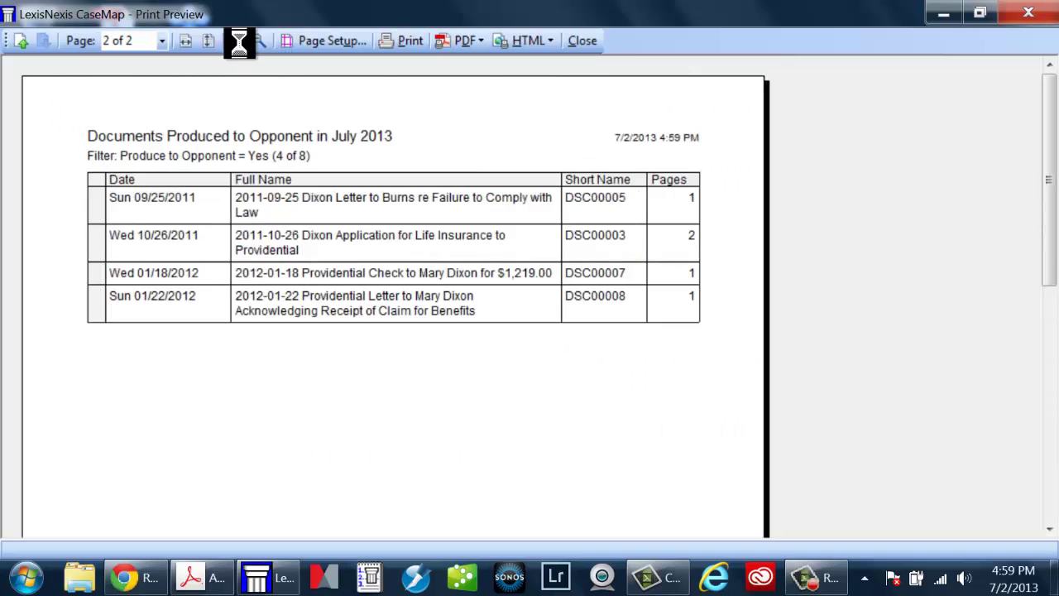
left_click(236, 42)
left_click(236, 41)
left_click(236, 42)
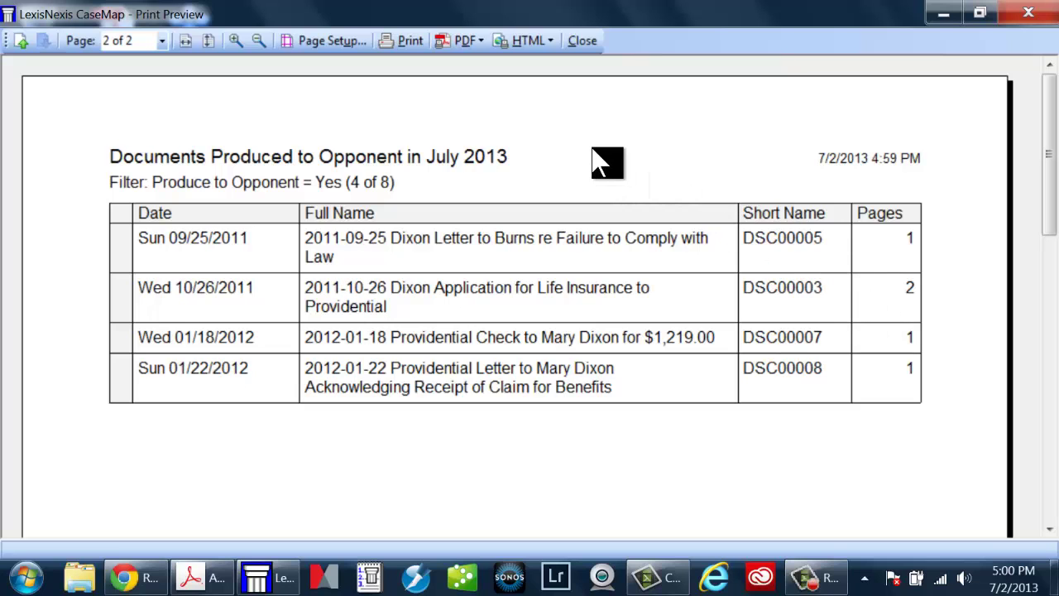
- Turn off printing of the date and time and the page number in the case's report options, and preview the report's second page again
left_click(343, 41)
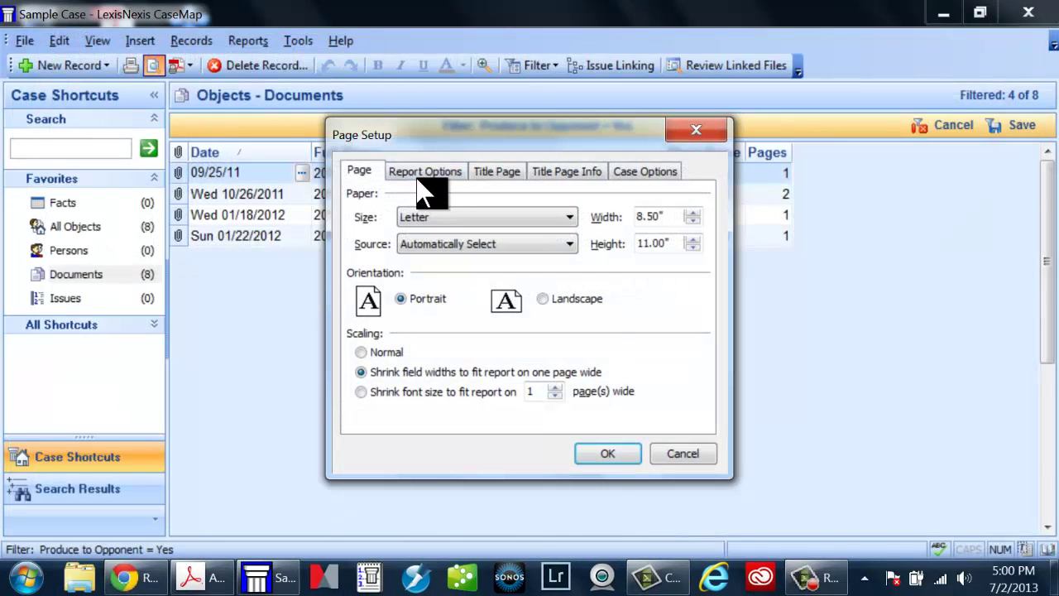
left_click(434, 176)
left_click(497, 174)
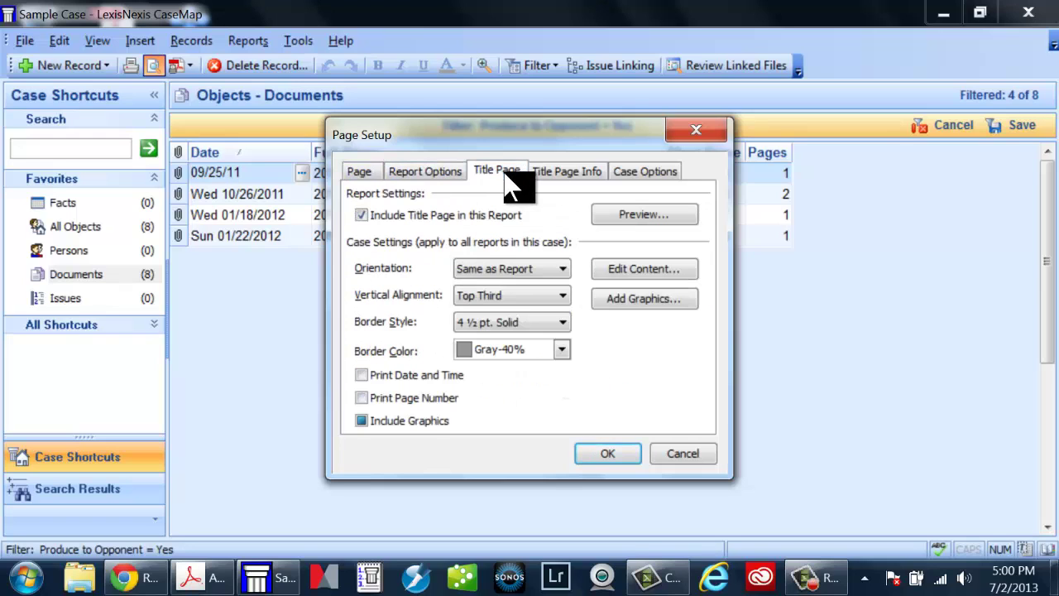
left_click(567, 174)
left_click(645, 173)
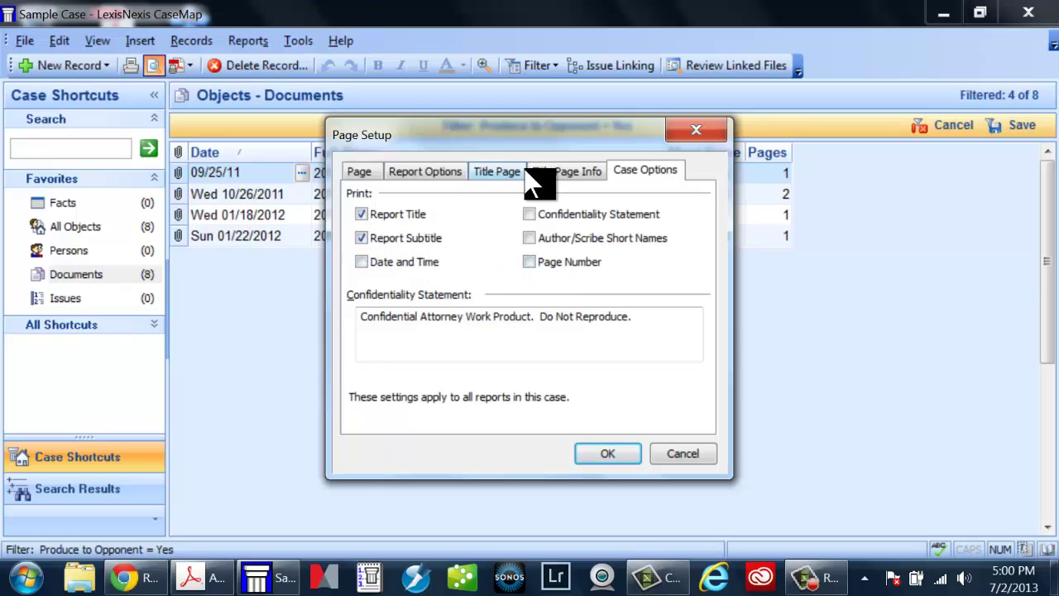
left_click(550, 174)
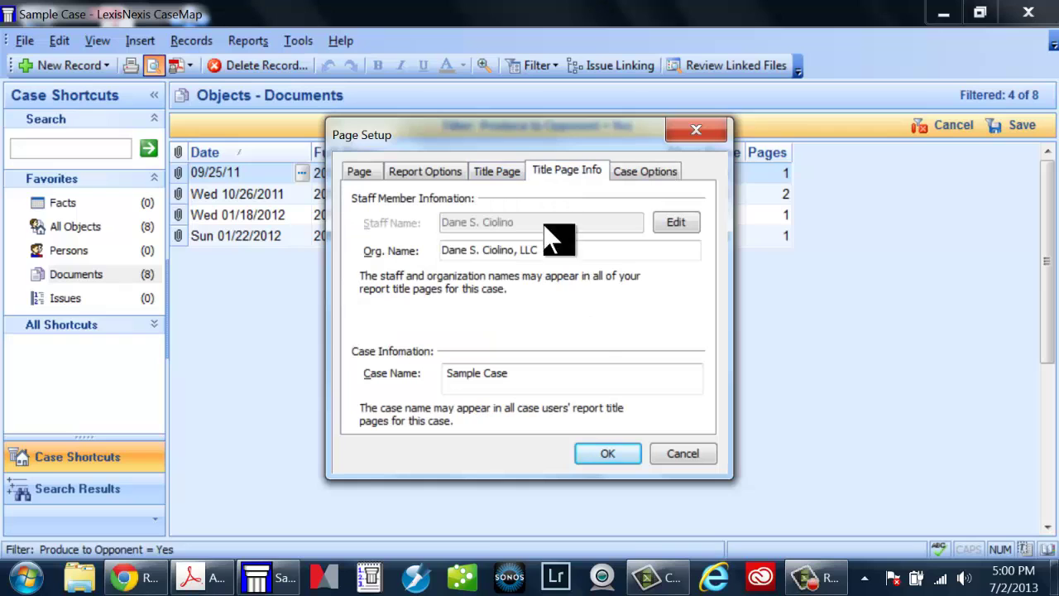
left_click(613, 454)
left_click(151, 65)
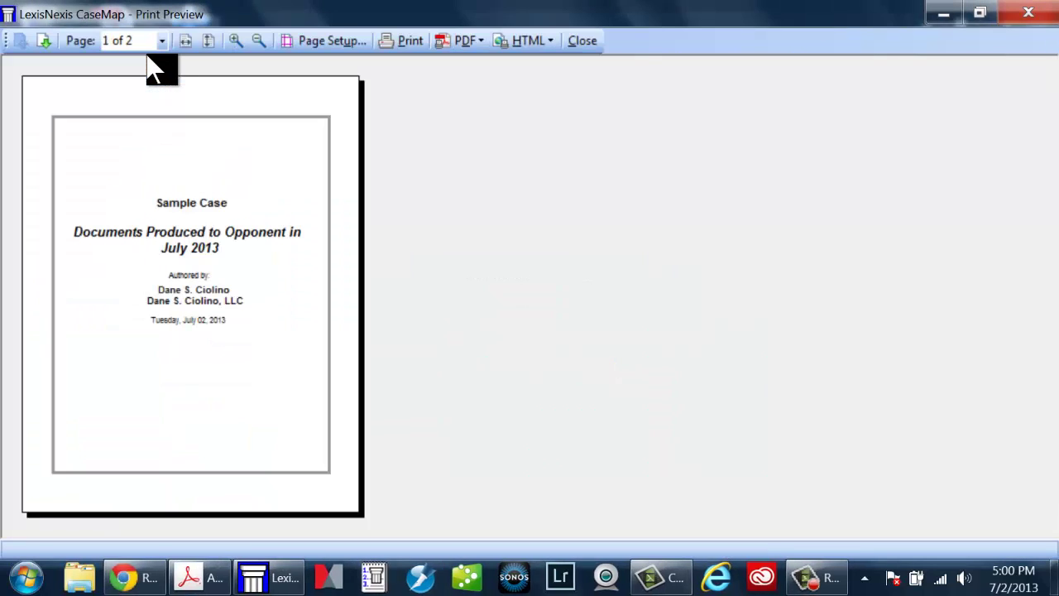
left_click(44, 40)
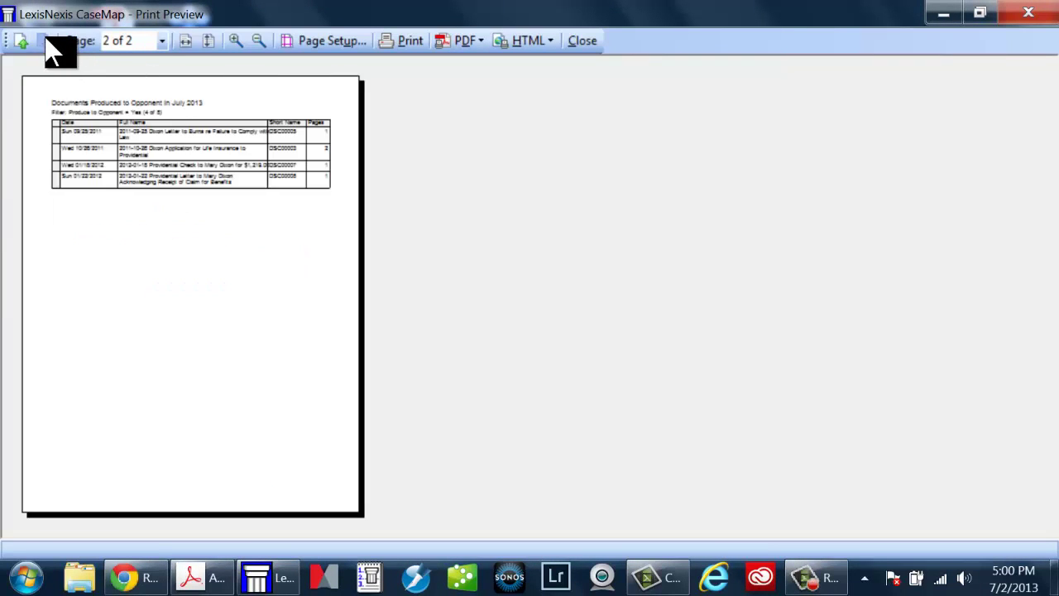
- Try to remove the filter subtitle from the report by clearing the Subtitle text in its report options
left_click(235, 41)
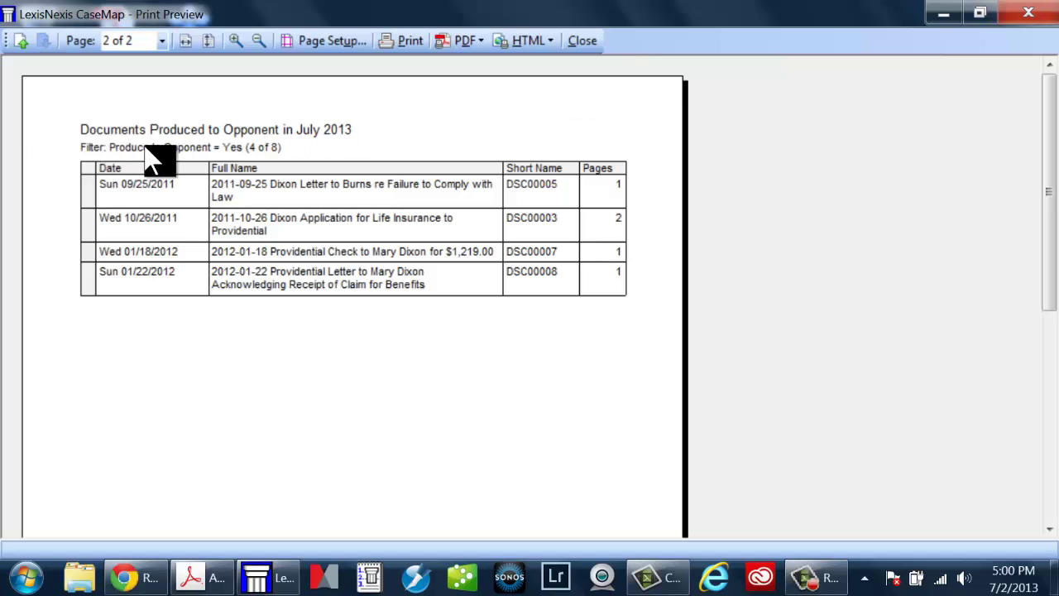
left_click(324, 41)
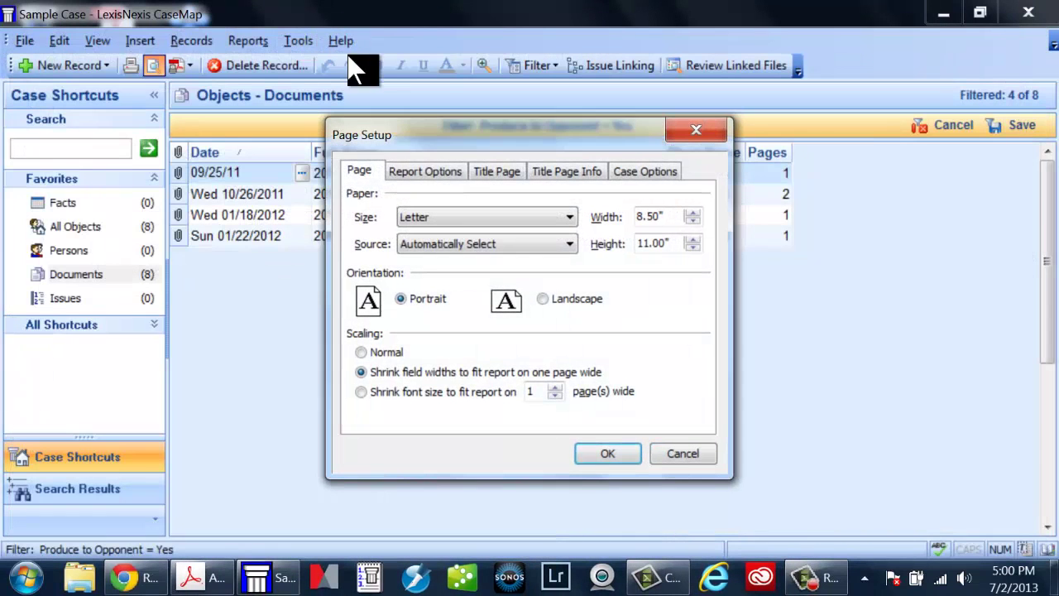
left_click(447, 173)
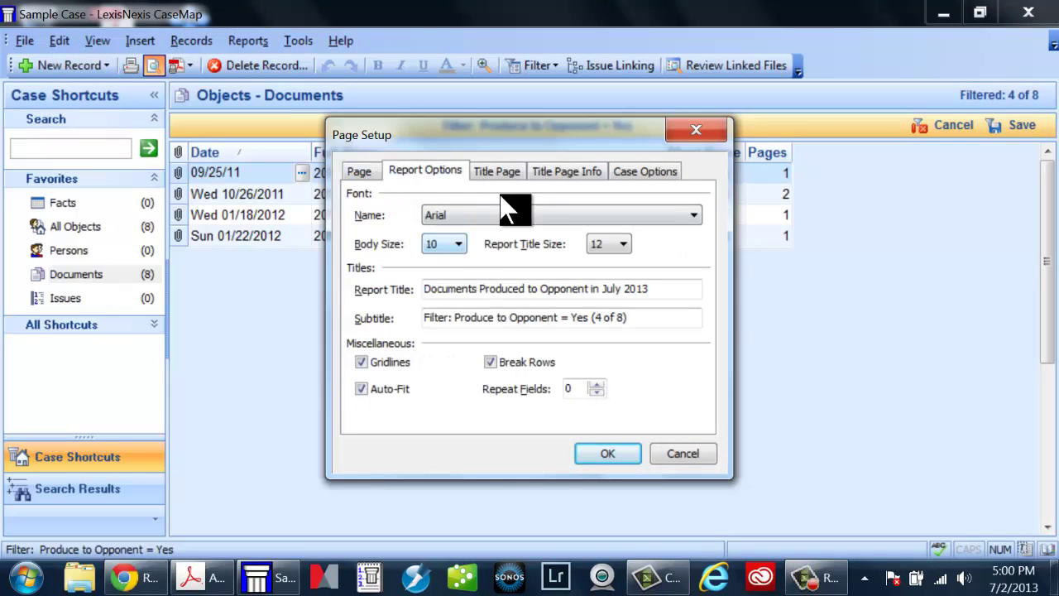
left_click(515, 173)
left_click(432, 175)
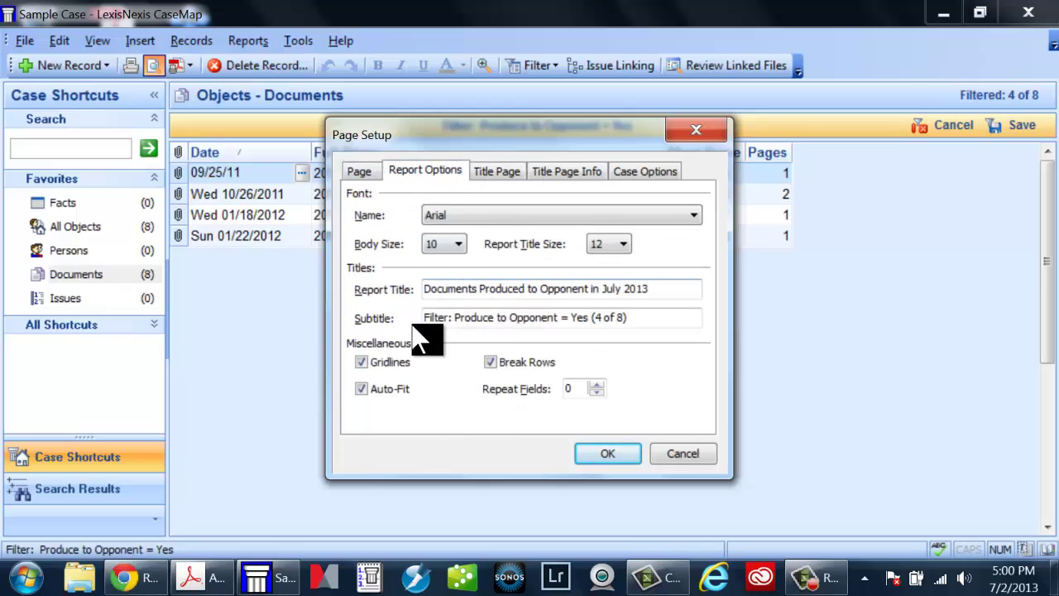
left_click_drag(637, 317, 373, 345)
key("BackSpace")
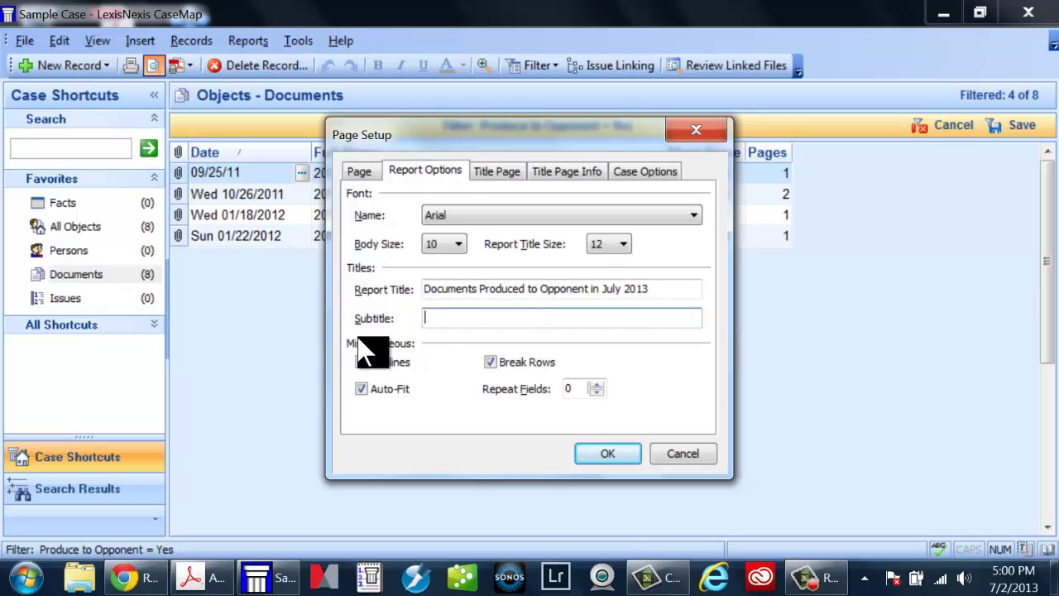
left_click(604, 452)
- Preview the report, check the heading of its second page, and return to the title page
left_click(153, 66)
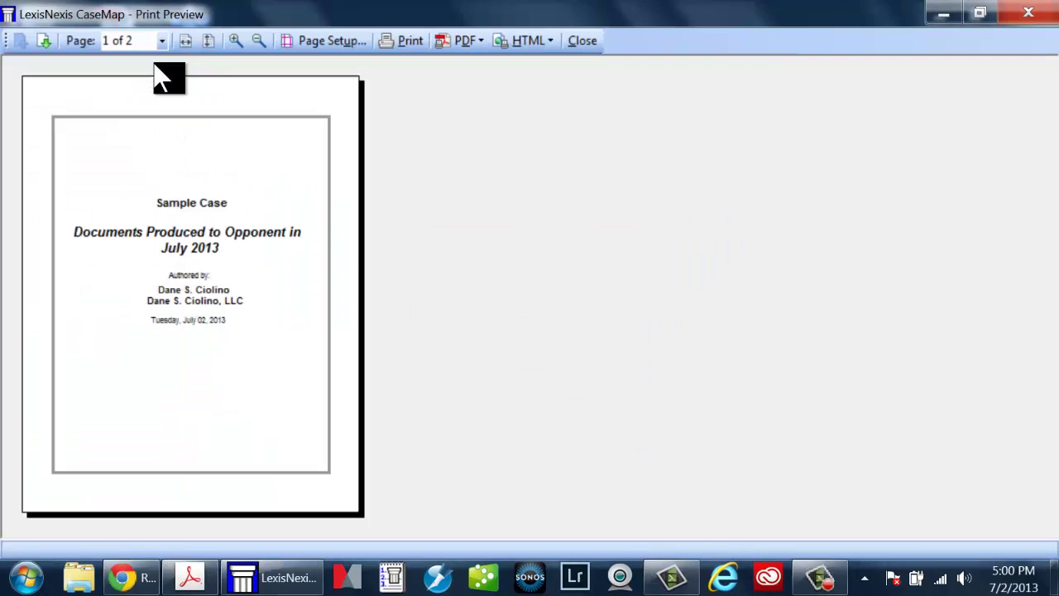
left_click(49, 45)
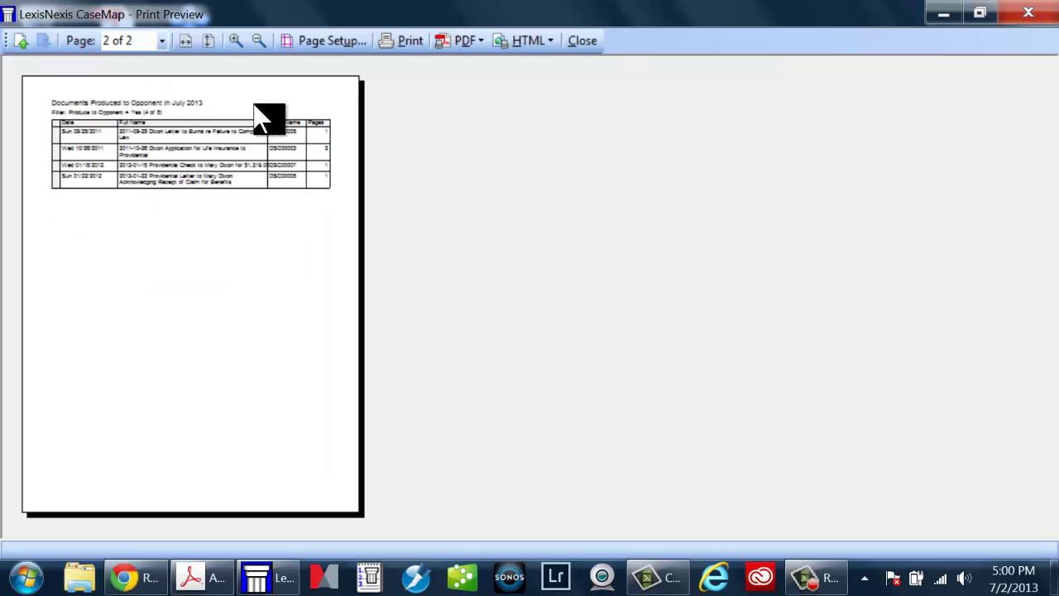
left_click(20, 40)
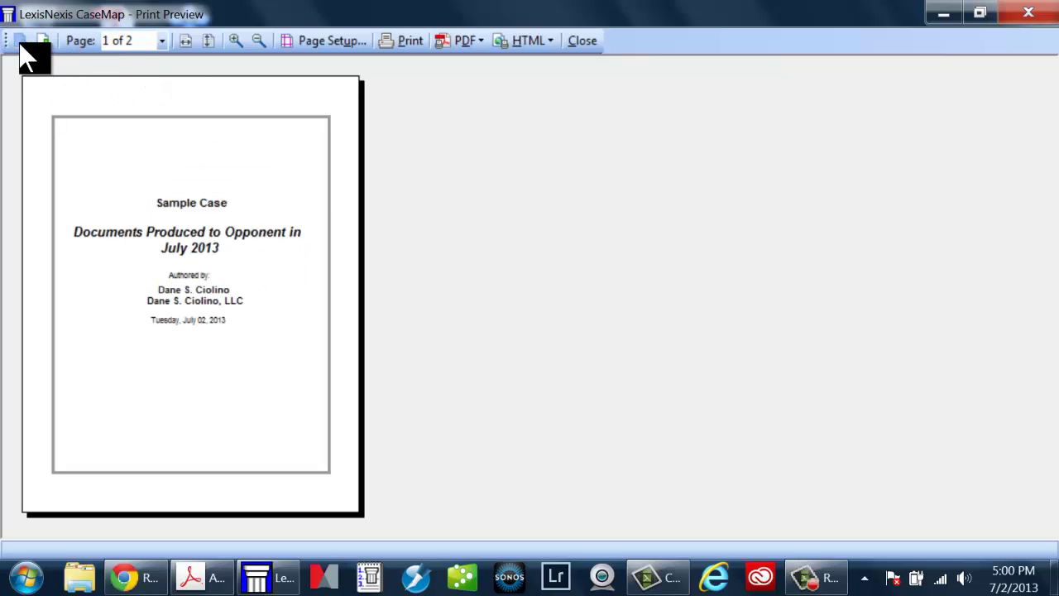
- Turn off printing of the Report Subtitle in the case's report options and preview the report again
left_click(324, 41)
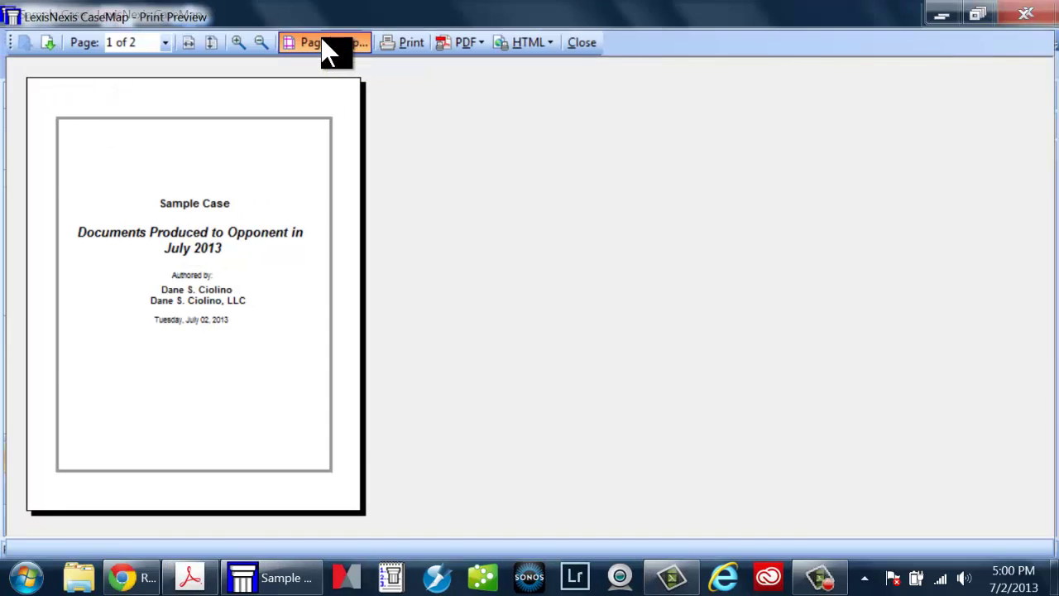
left_click(453, 181)
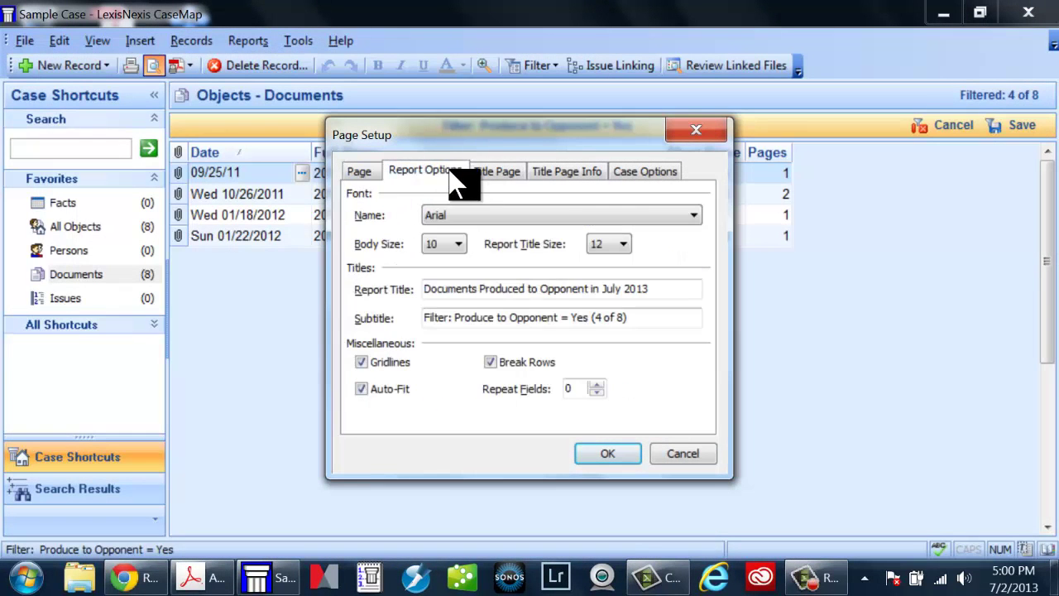
left_click(511, 174)
left_click(559, 174)
left_click(644, 172)
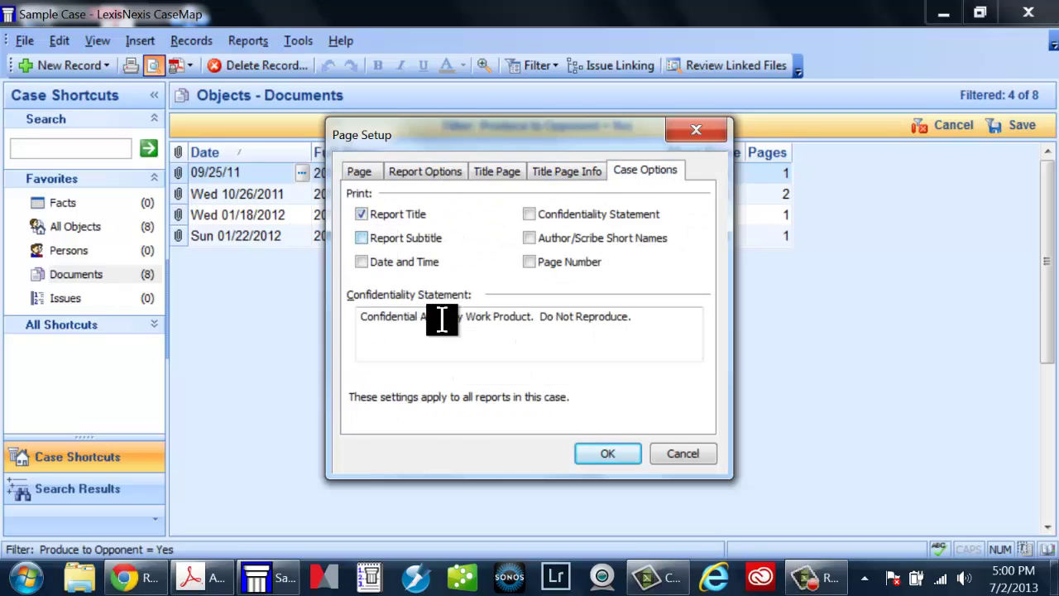
left_click(607, 454)
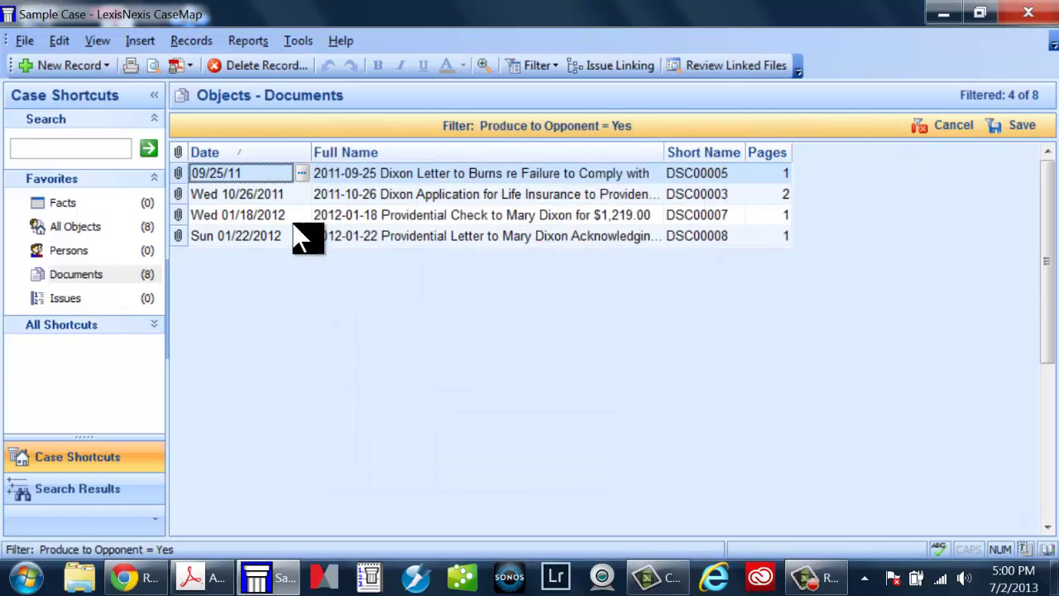
left_click(153, 66)
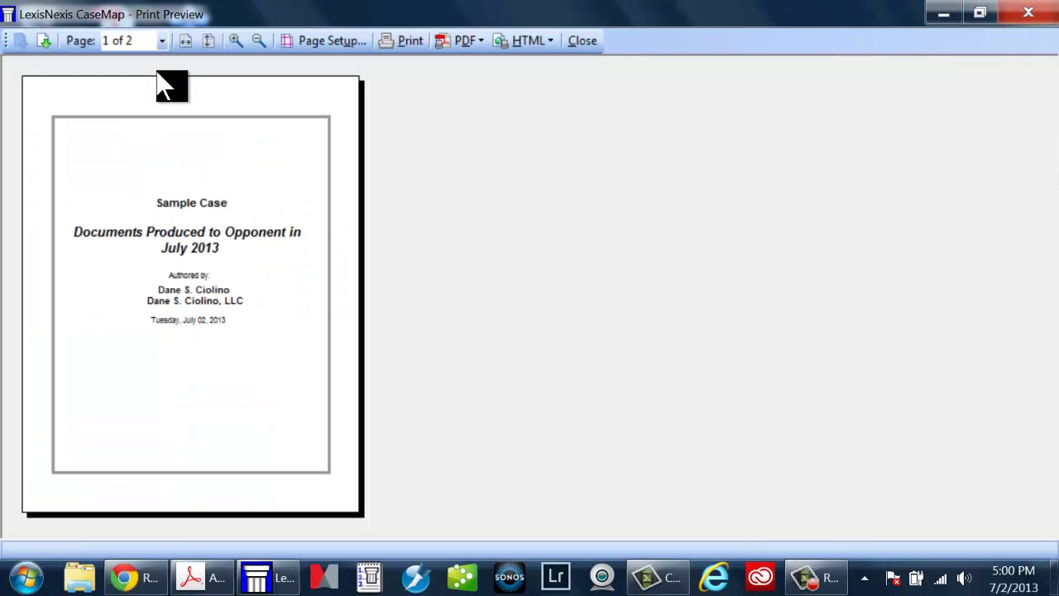
- Export the previewed report as the PDF "Documents Produced to Opponent in July 2013" without embedding the linked documents, and open it
left_click(44, 44)
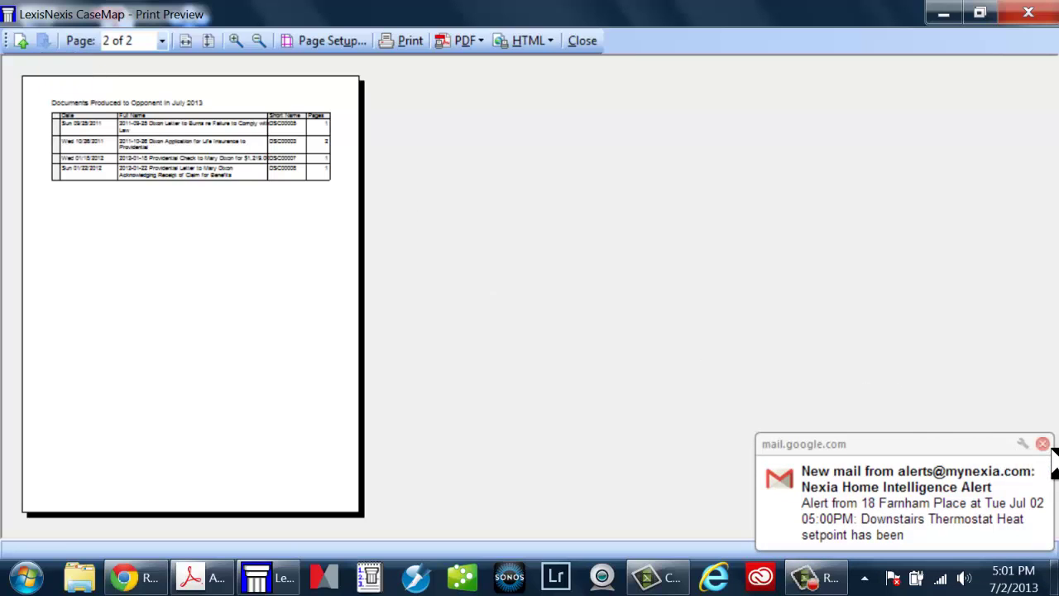
left_click(465, 46)
left_click(478, 66)
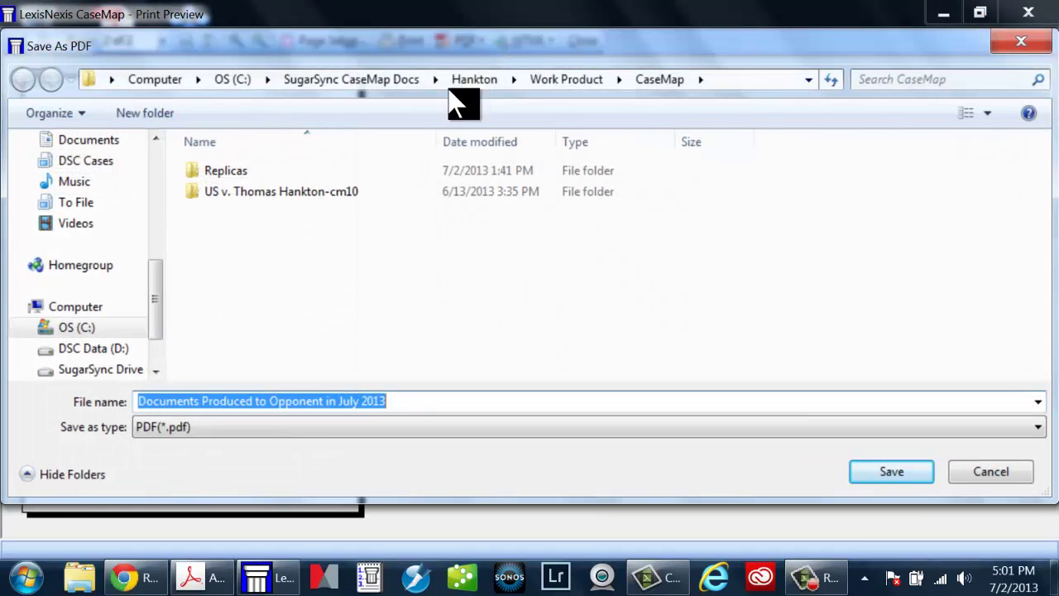
left_click_drag(166, 294, 161, 165)
left_click_drag(83, 178, 109, 220)
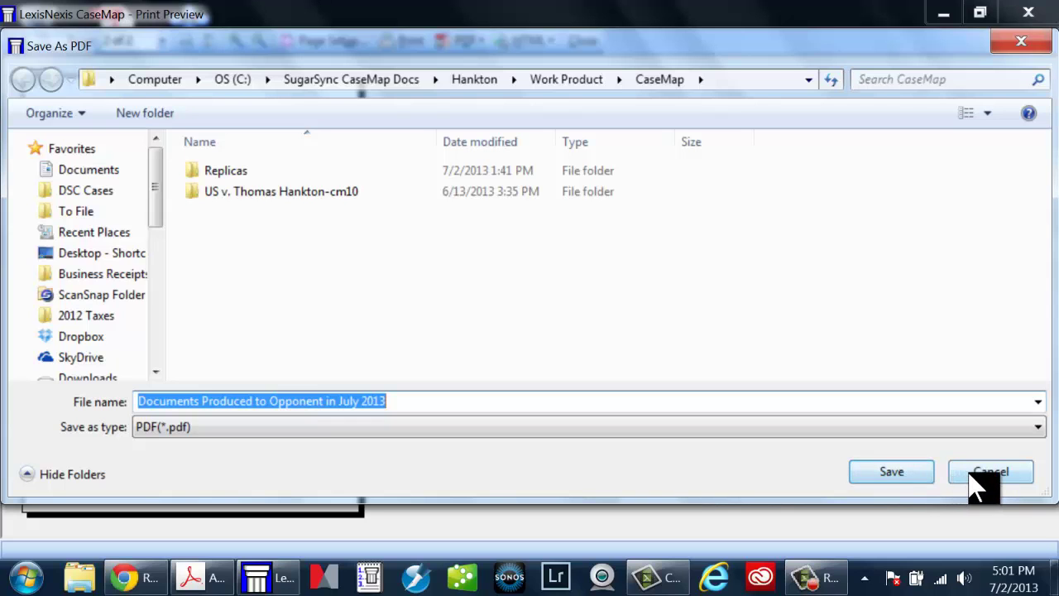
left_click(919, 488)
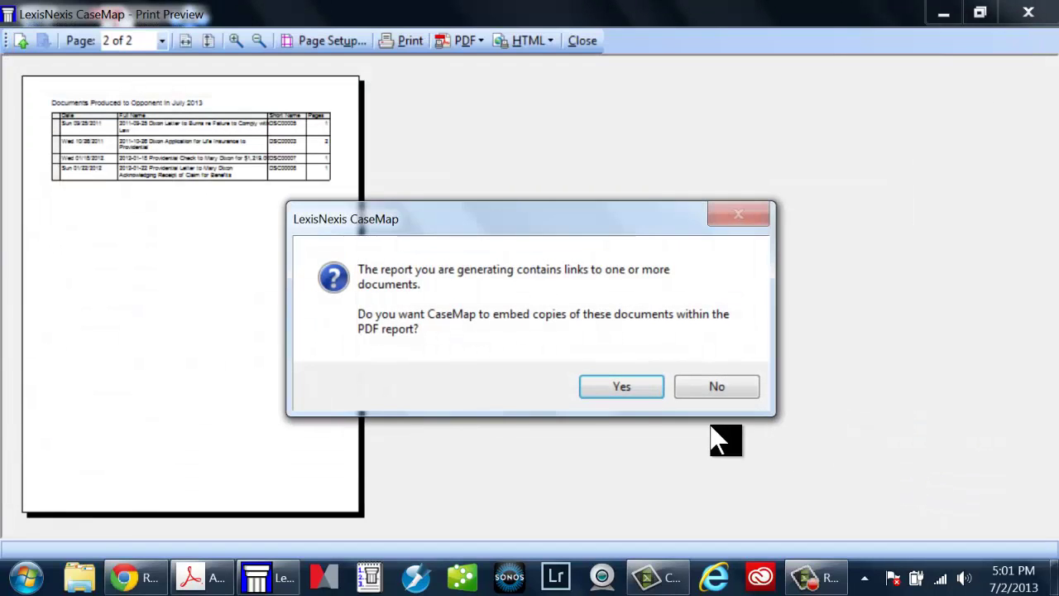
left_click(725, 383)
left_click(560, 364)
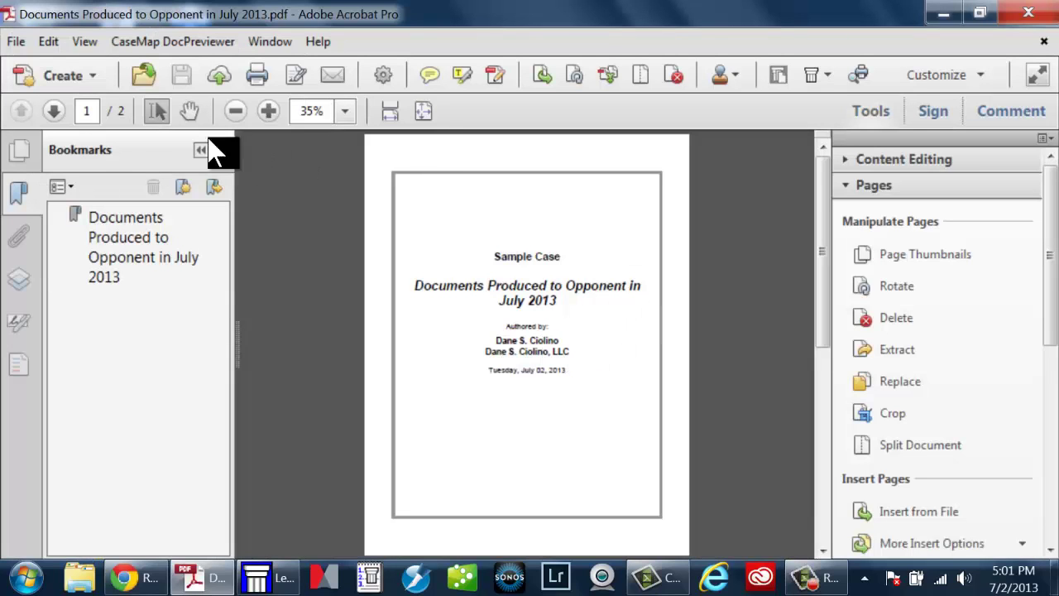
- View page 2 of the exported PDF, close the file and leave the report's print preview
left_click(55, 111)
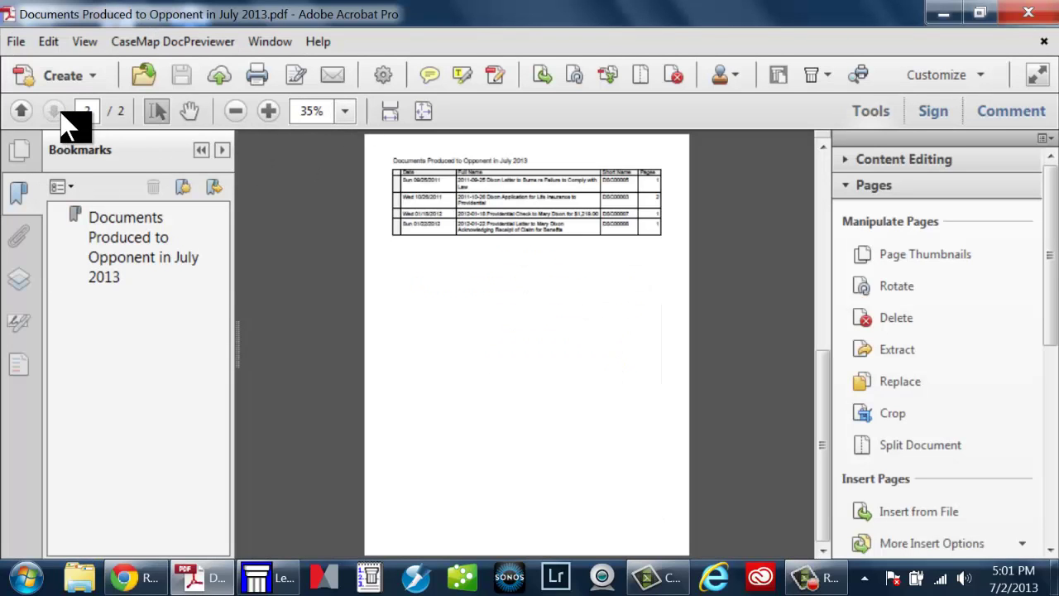
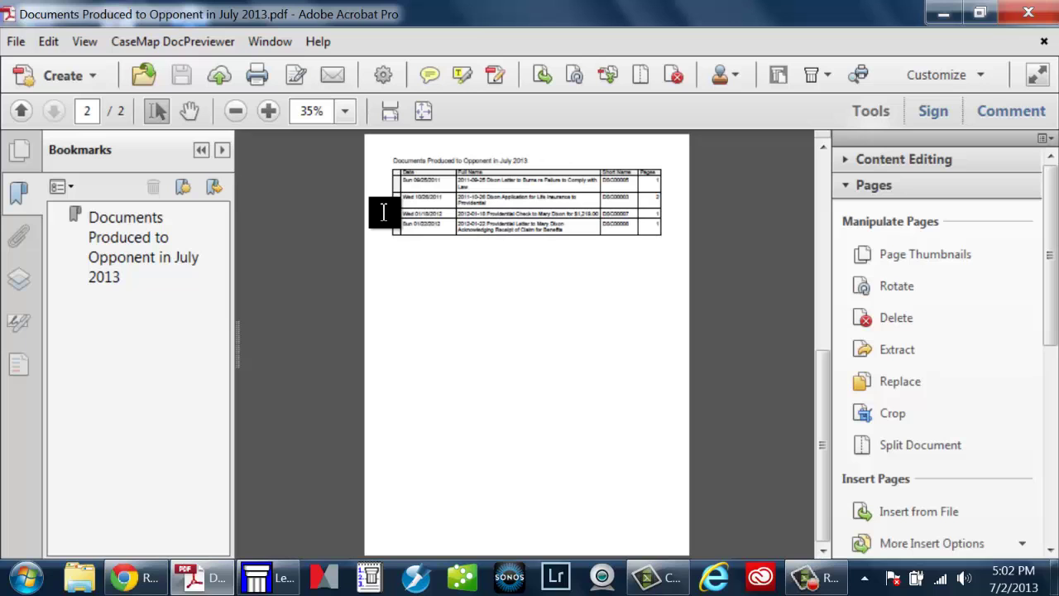
left_click(1045, 41)
left_click(946, 12)
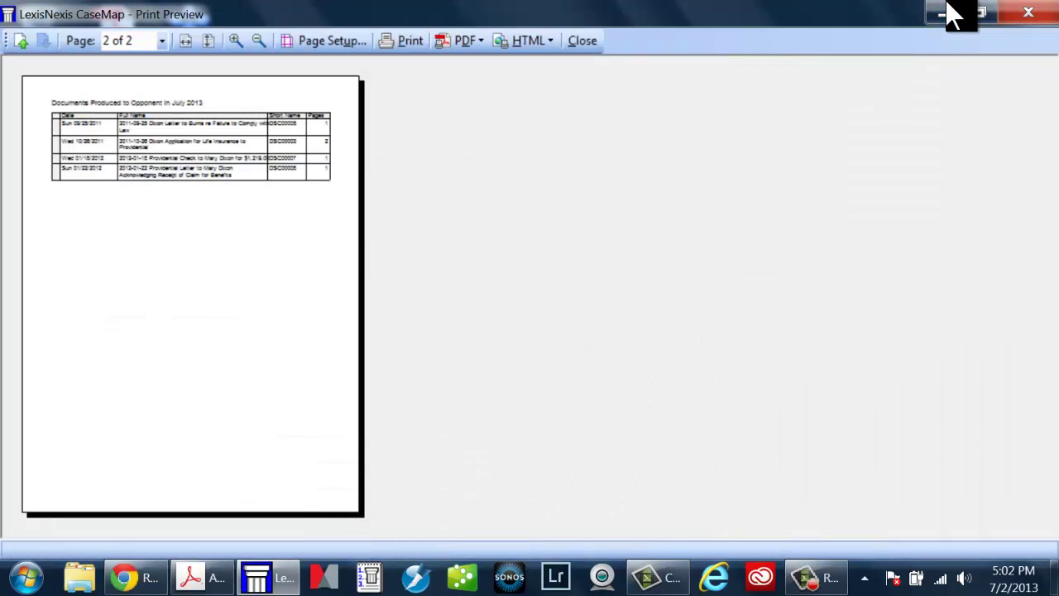
left_click(583, 41)
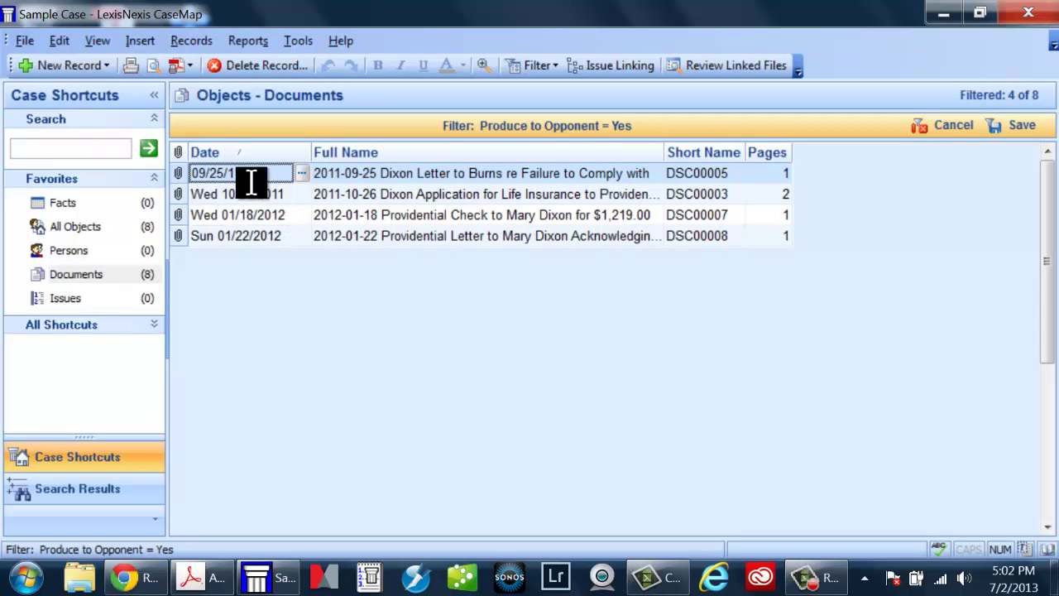
- Open the linked file of the 01/18/2012 check record for viewing, close it and return to the 10/26/2011 record
left_click(179, 216)
left_click(225, 263)
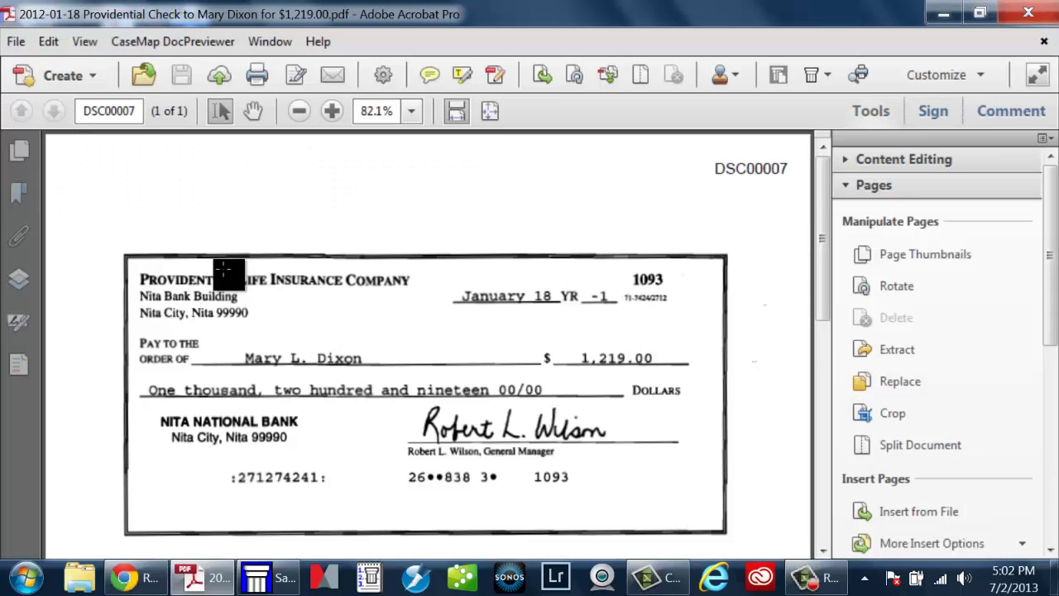
left_click(1044, 40)
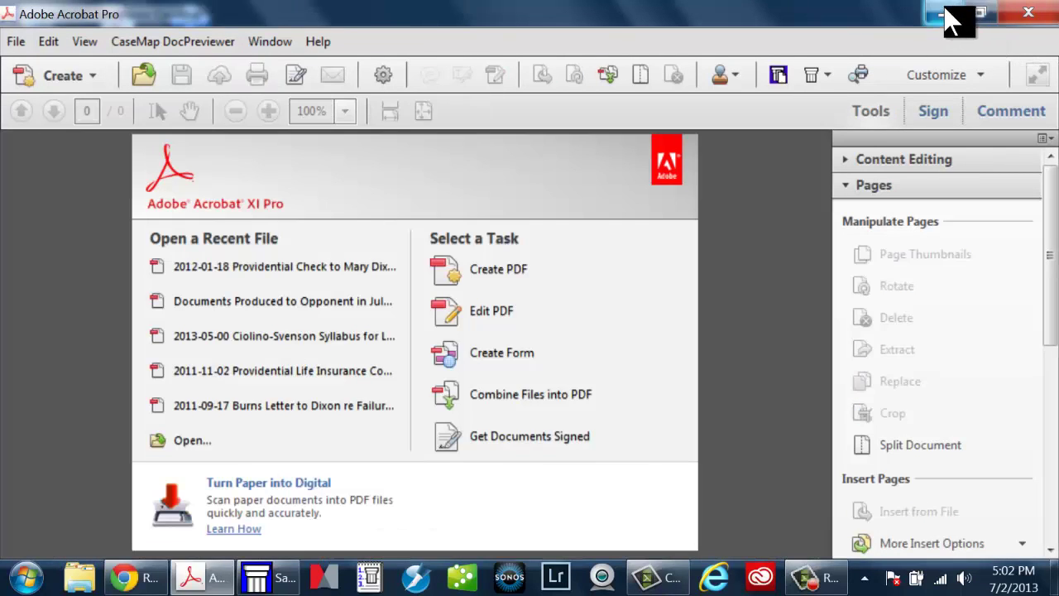
left_click(943, 14)
left_click(279, 198)
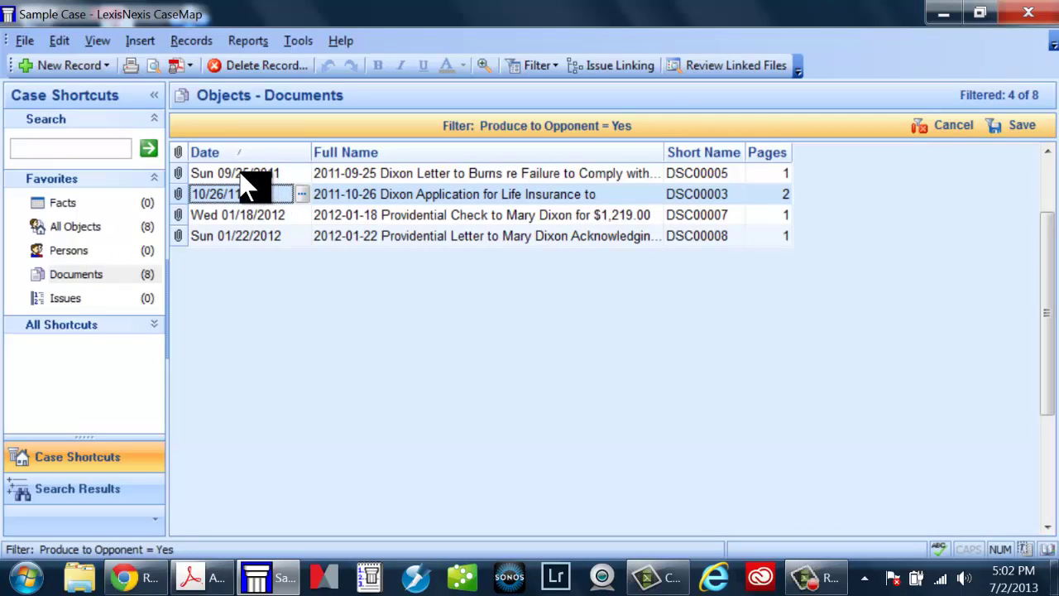
- Start printing the filtered documents list to PDF and delete the earlier "Documents Produced to Opponent in July 2013" PDF from the CaseMap folder
left_click(184, 66)
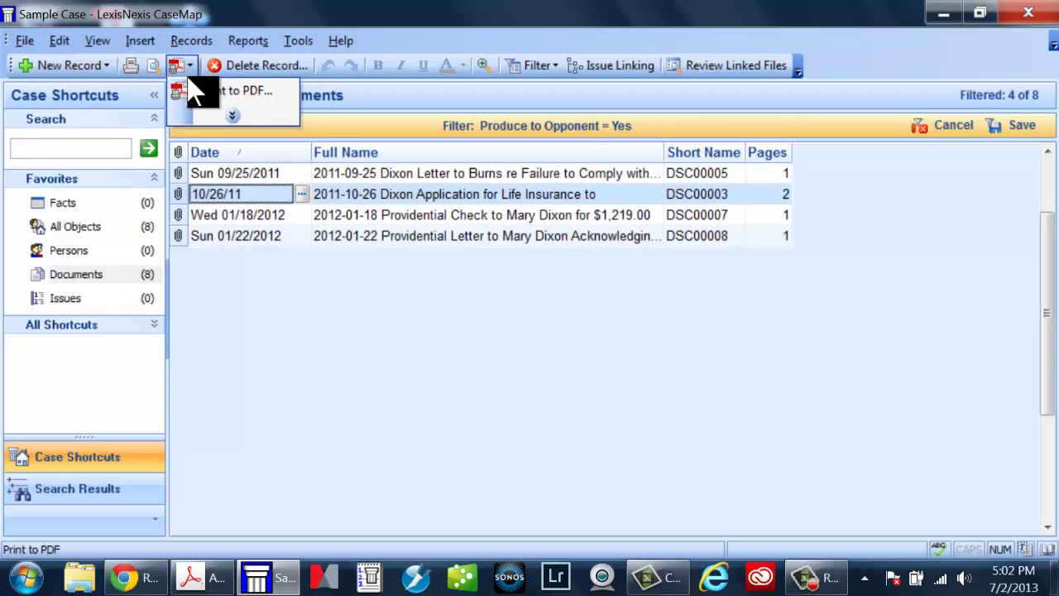
left_click(216, 92)
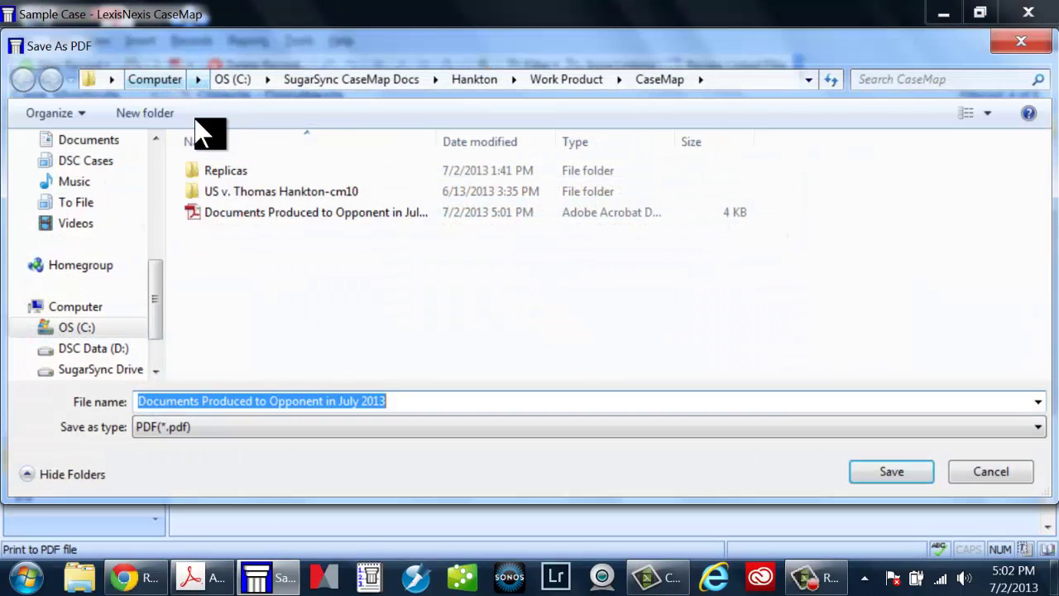
left_click(155, 246)
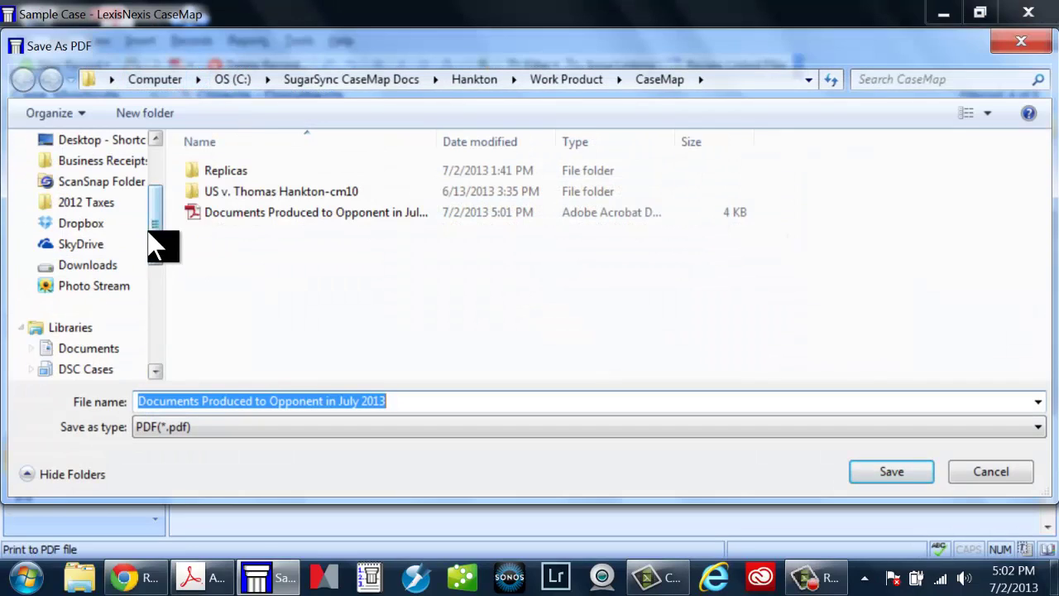
left_click(263, 217)
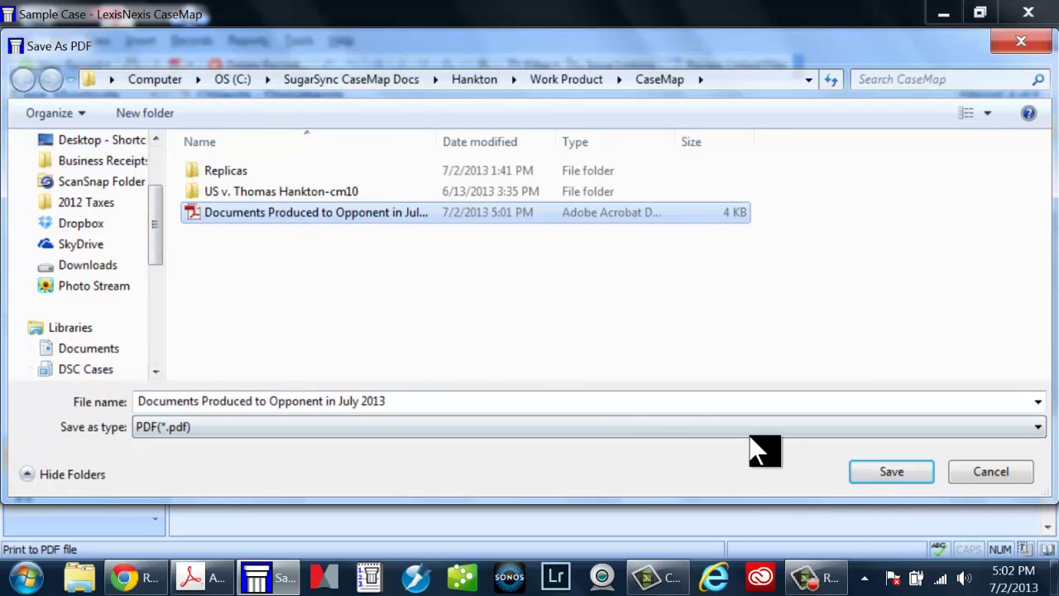
key("Delete")
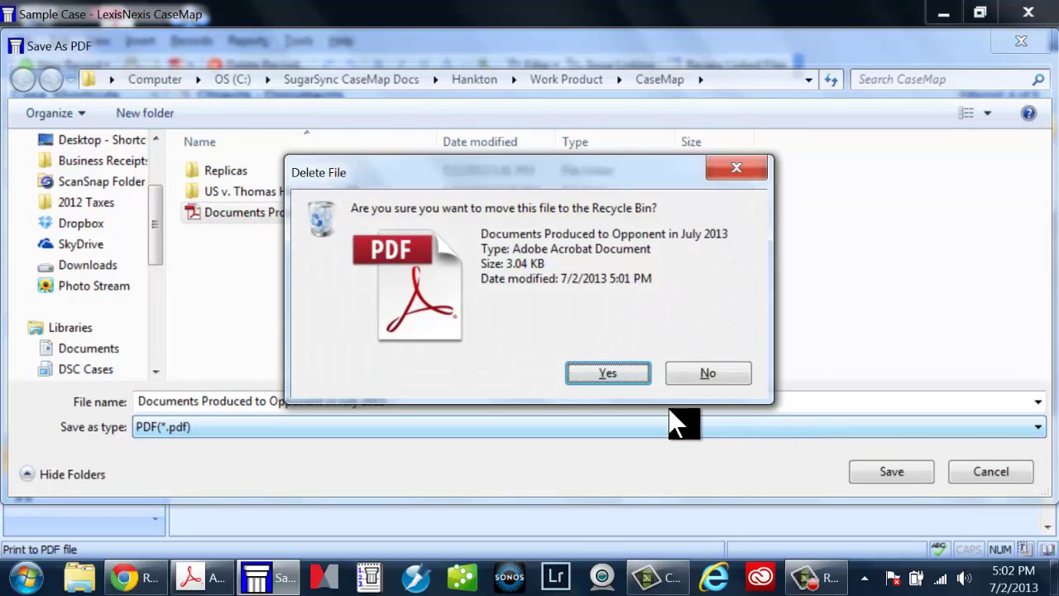
left_click(587, 373)
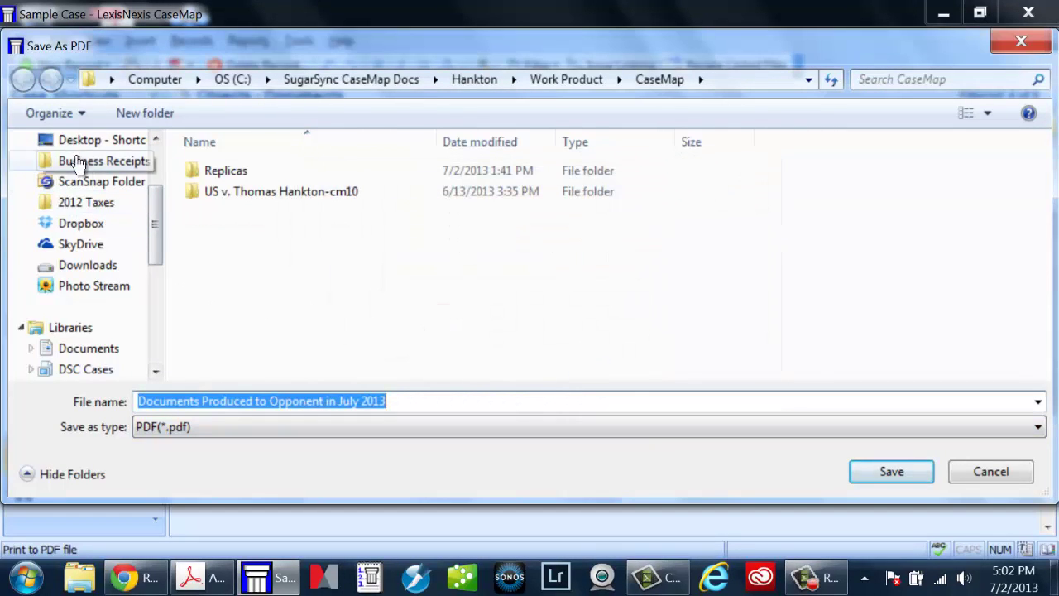
- Save the report PDF to the Desktop with copies of all four linked documents embedded, and open it
scroll(76, 159, "up", 1)
left_click(71, 142)
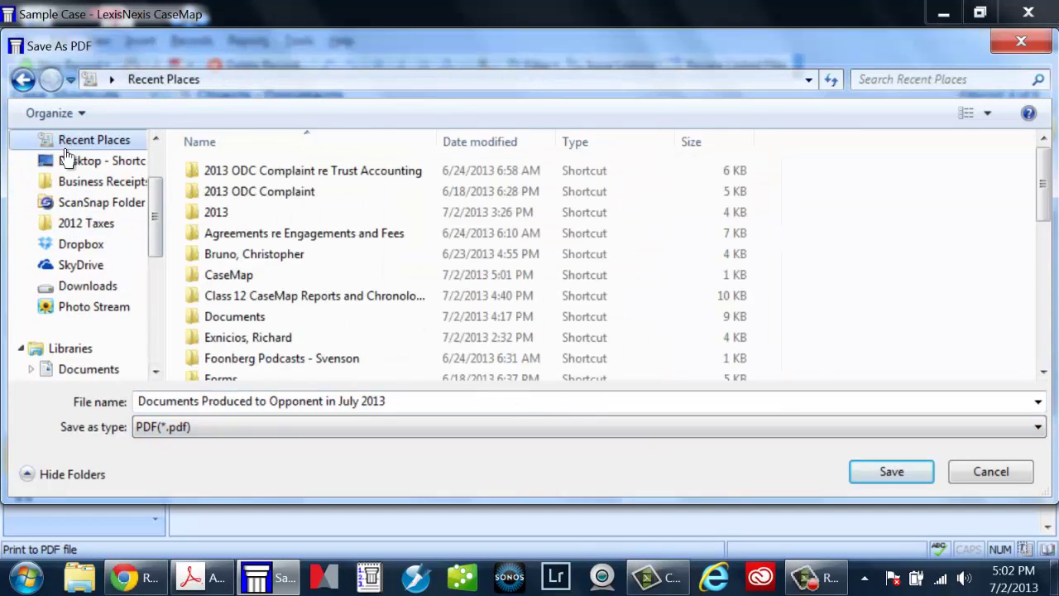
left_click(65, 163)
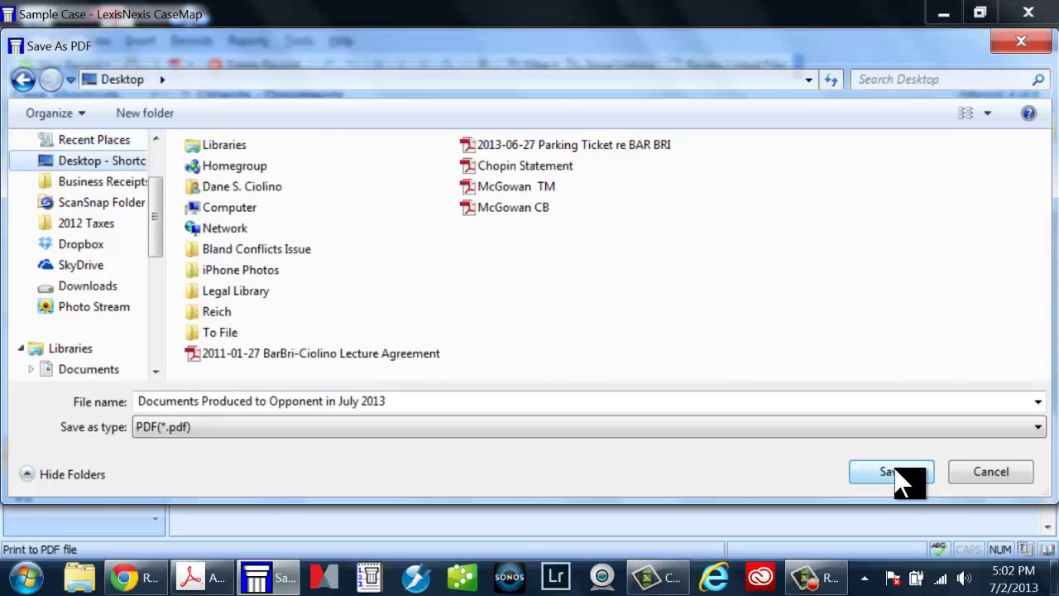
left_click(892, 473)
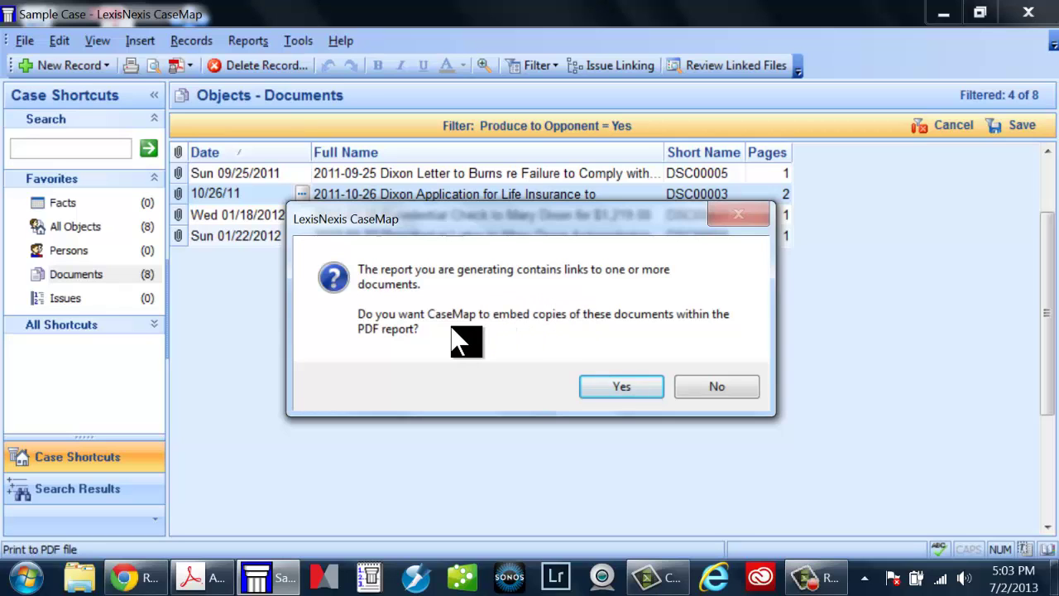
left_click(605, 389)
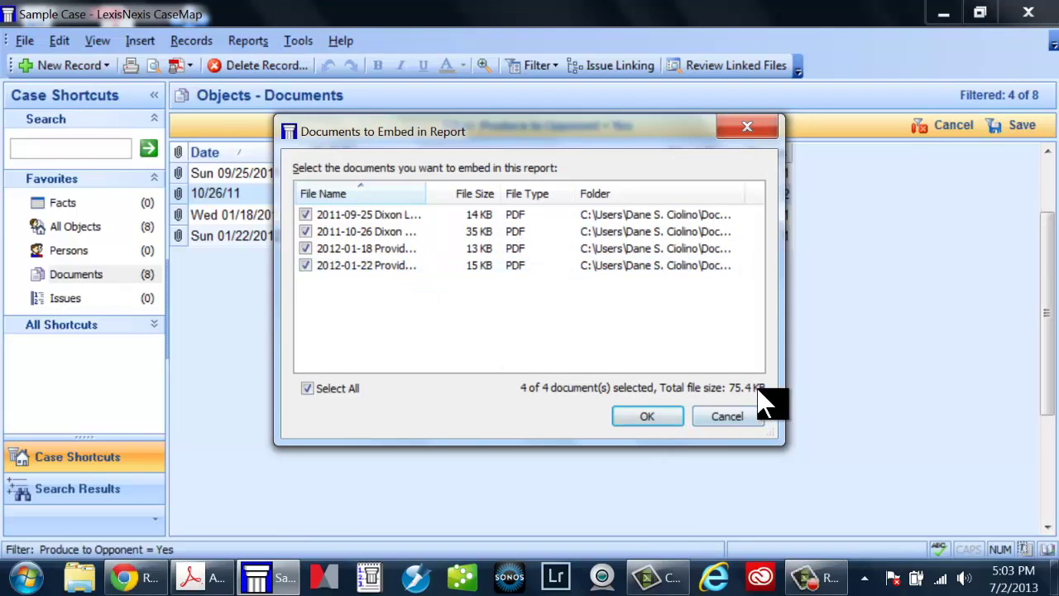
left_click(646, 422)
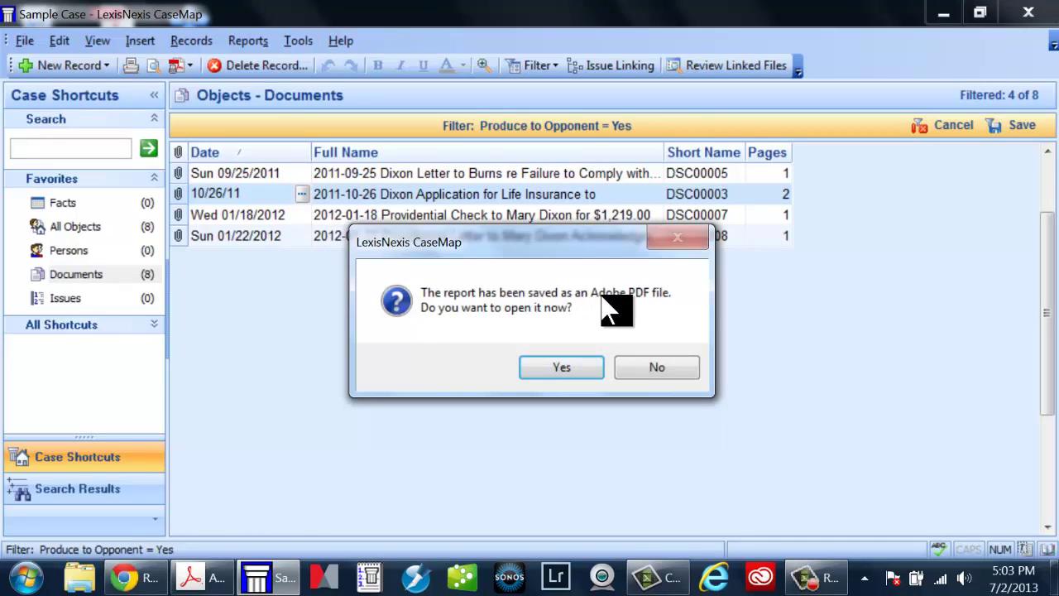
left_click(561, 370)
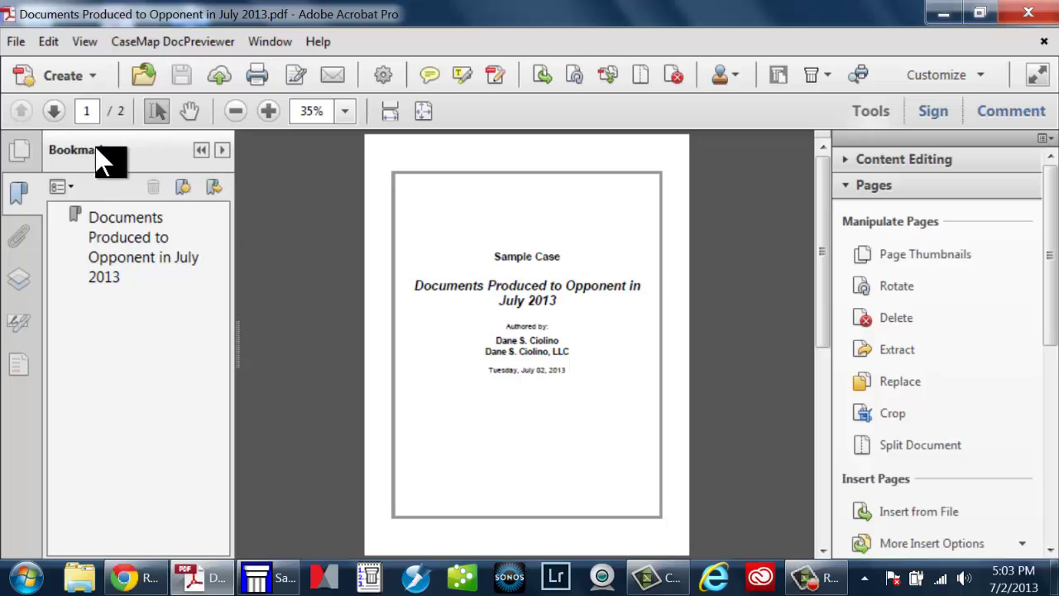
- Hide the bookmarks and tools panes and show page 2 of the report fitted to the window width
left_click(19, 196)
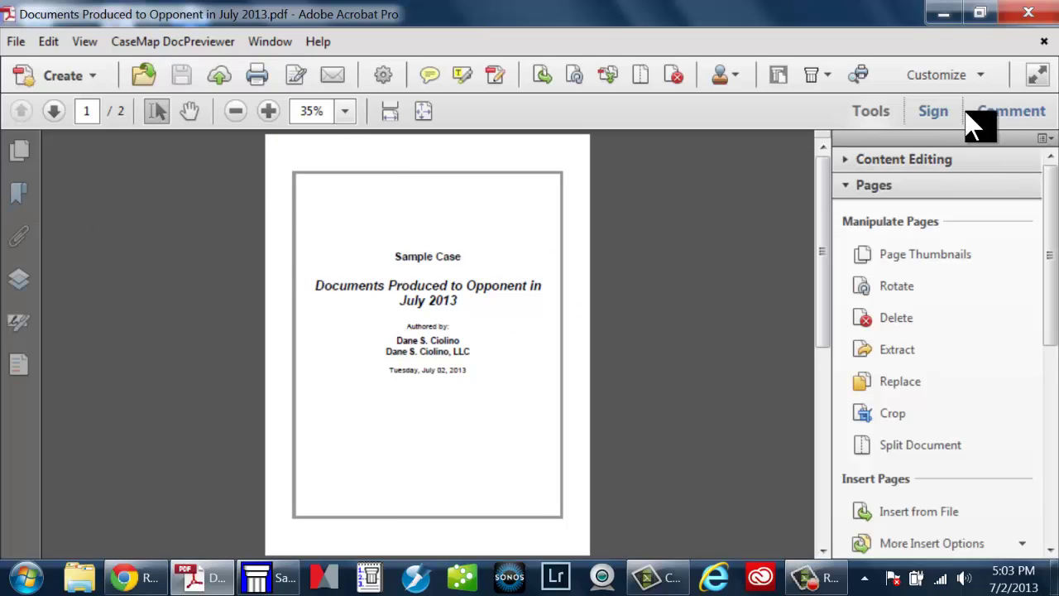
left_click(873, 111)
left_click(875, 109)
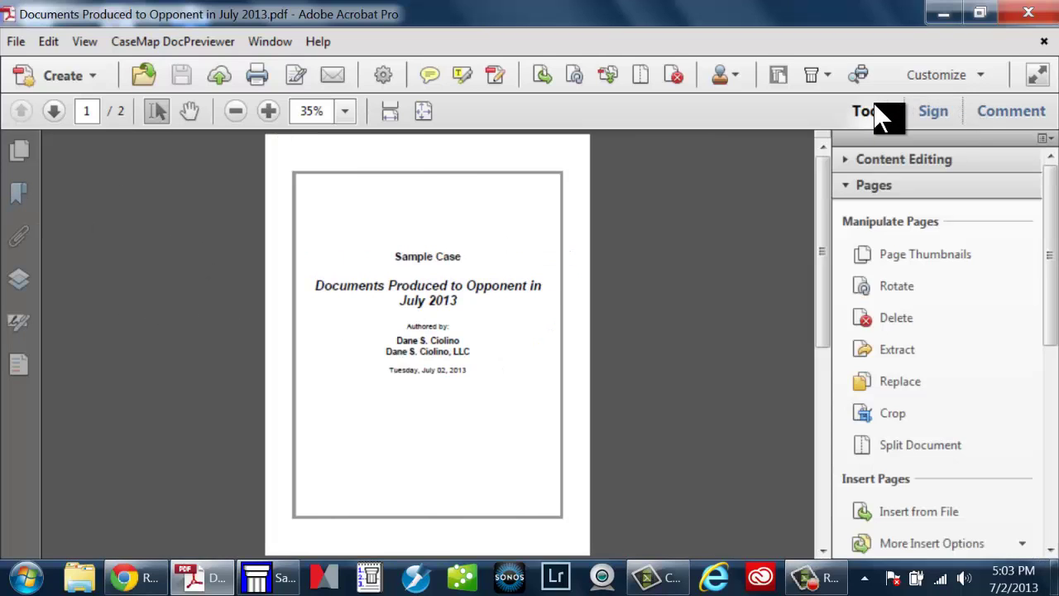
left_click(876, 109)
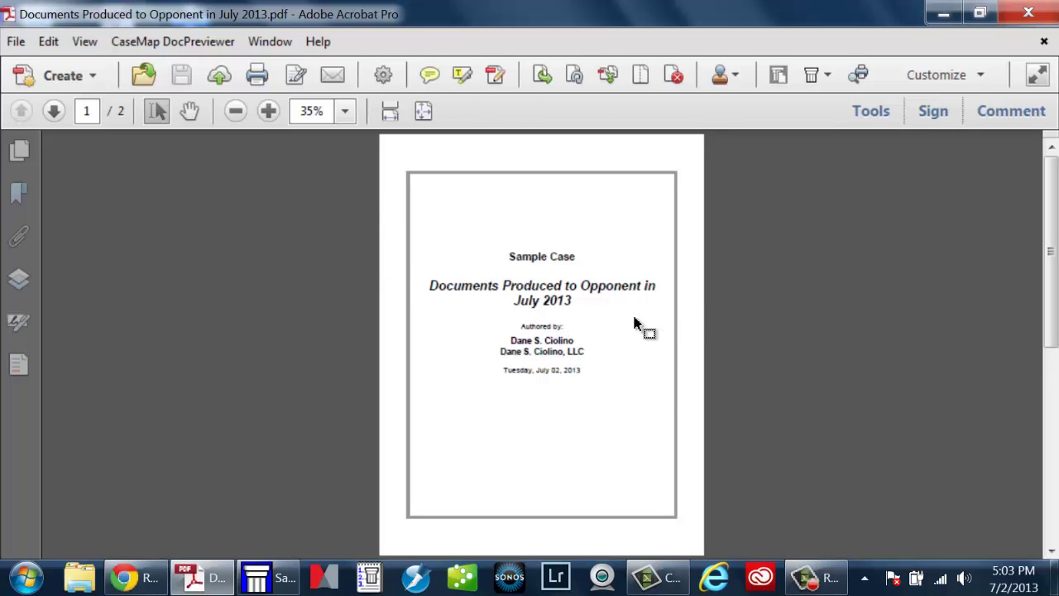
left_click(53, 110)
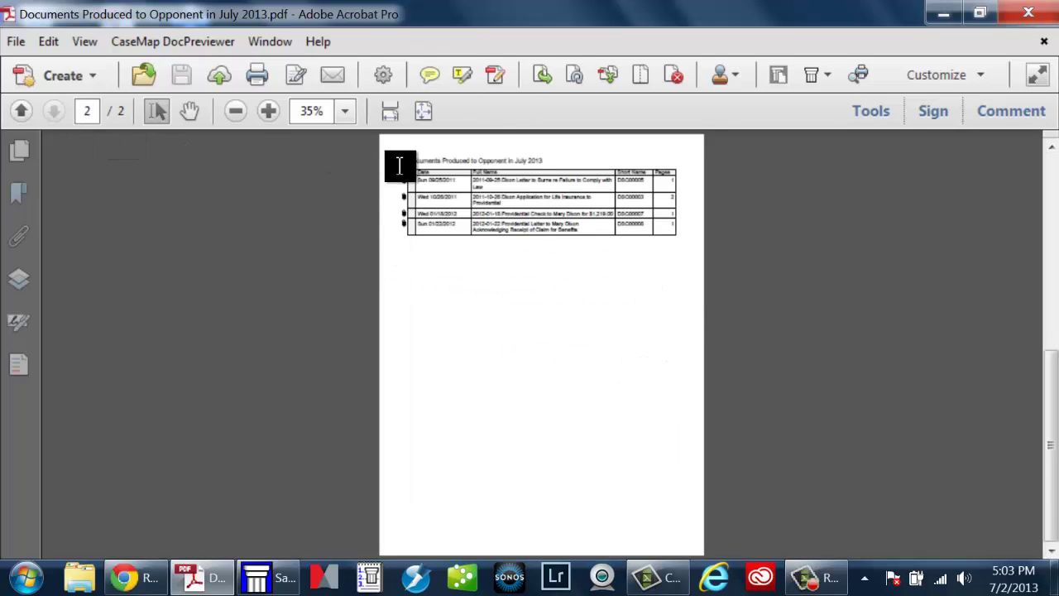
left_click(390, 111)
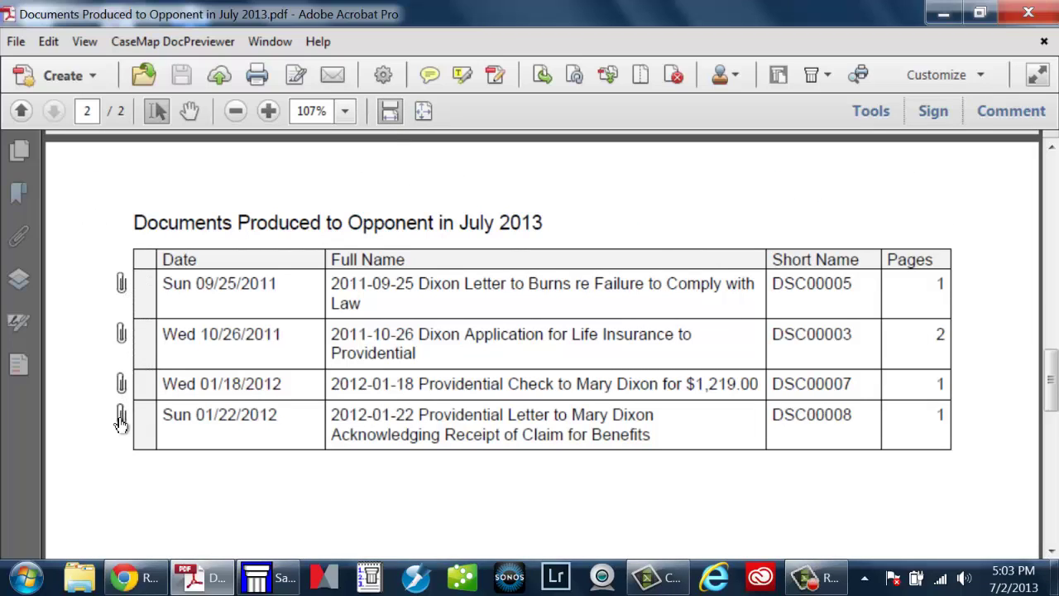
- View the embedded letter of the 09/25/2011 row, close it and show the report's list of attachments
double_click(120, 283)
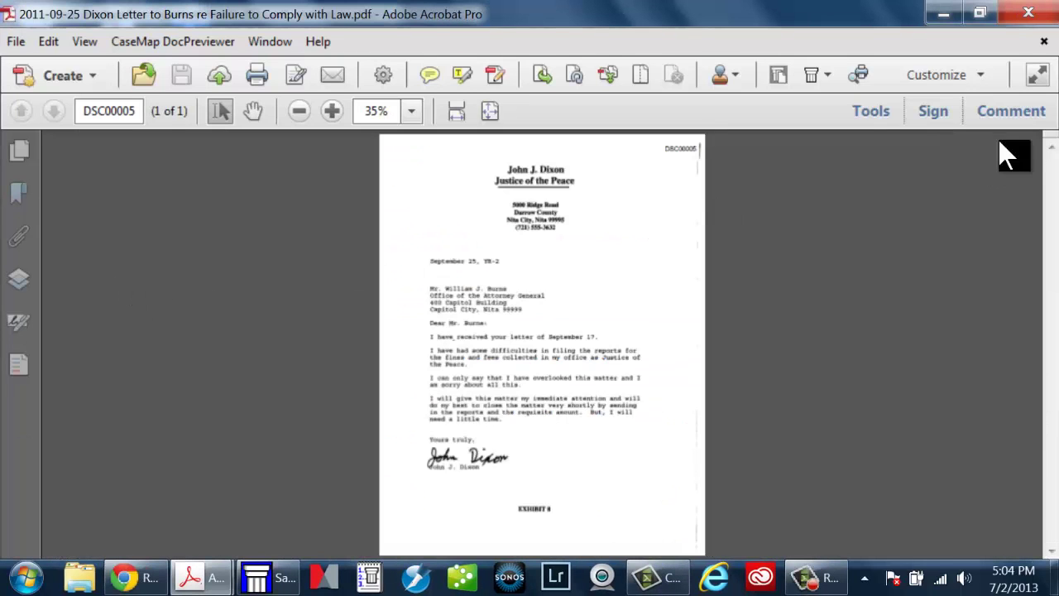
left_click(1045, 42)
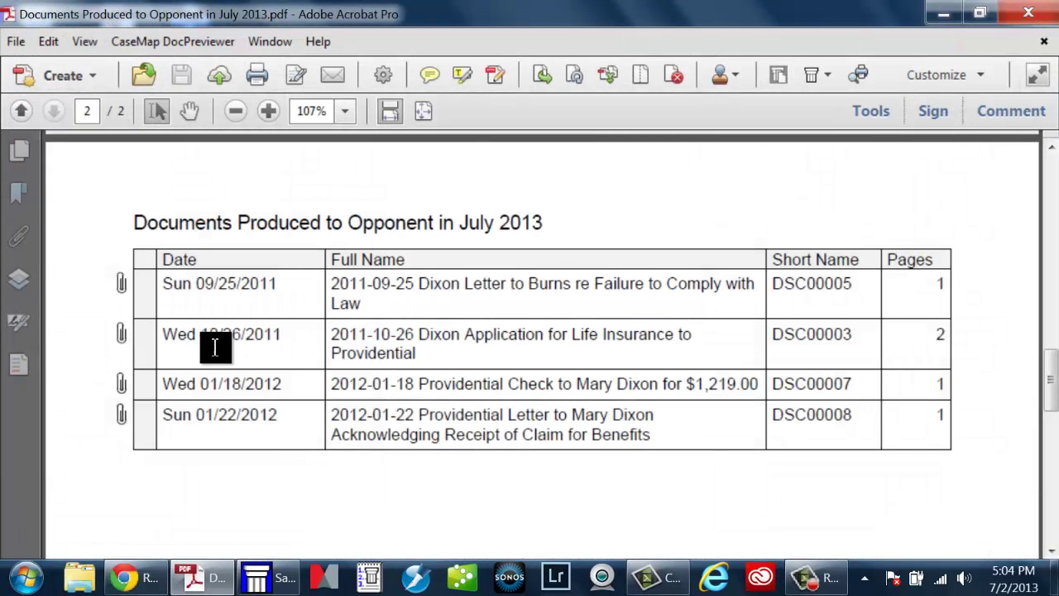
left_click(21, 240)
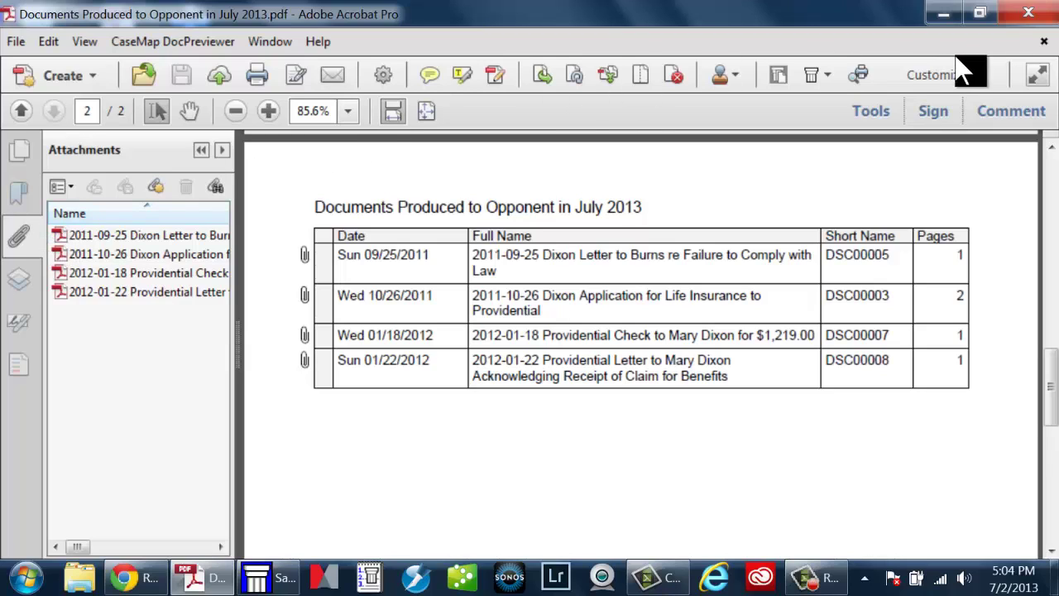
- Close the report, reopen "Documents Produced to Opponent in July 2013" from the Windows desktop and fit it to the window width
left_click(1044, 43)
left_click(943, 15)
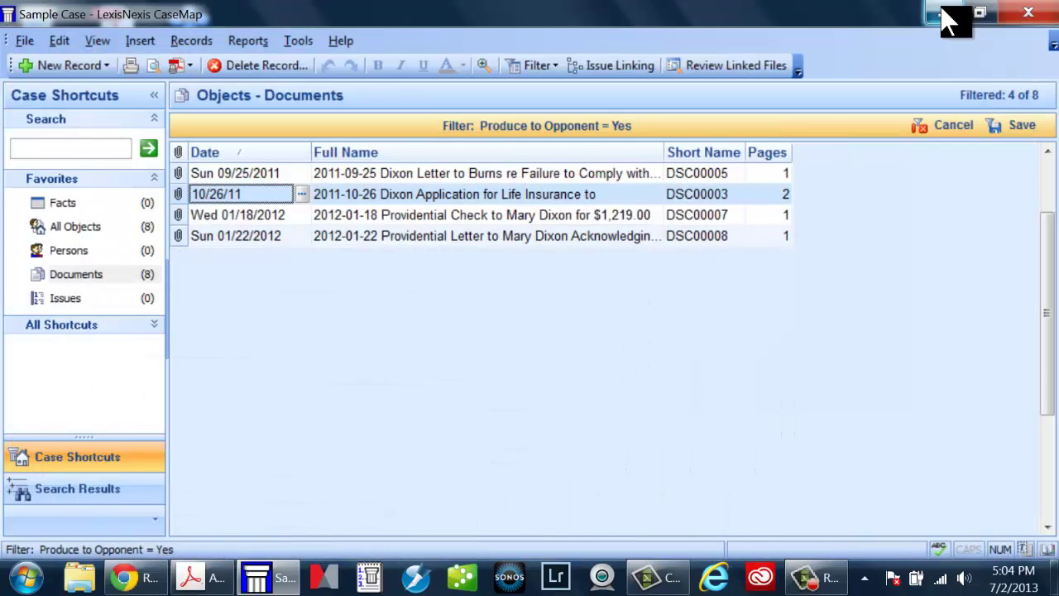
left_click(942, 17)
left_click_drag(201, 280, 468, 213)
double_click(484, 189)
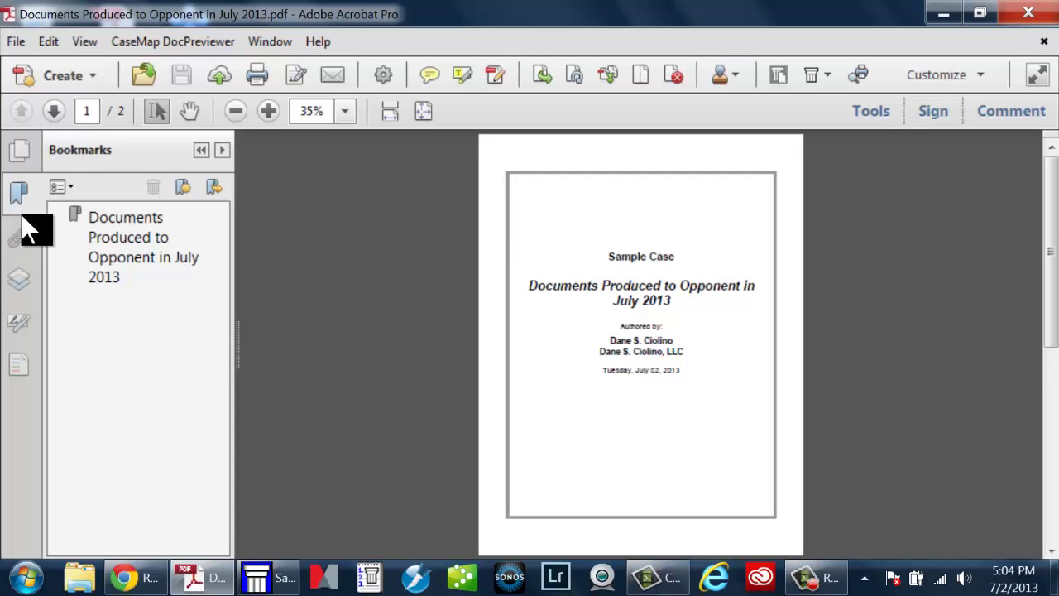
left_click(390, 110)
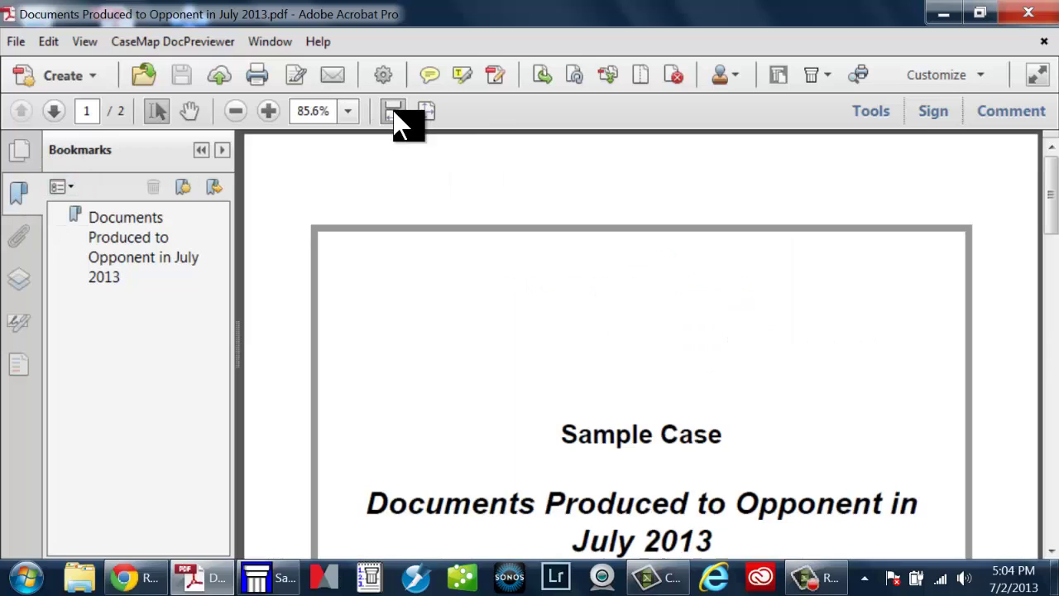
- Show page 2 of the report with its attachments list, and view and close the embedded letter of the 01/22/2012 row
left_click(56, 113)
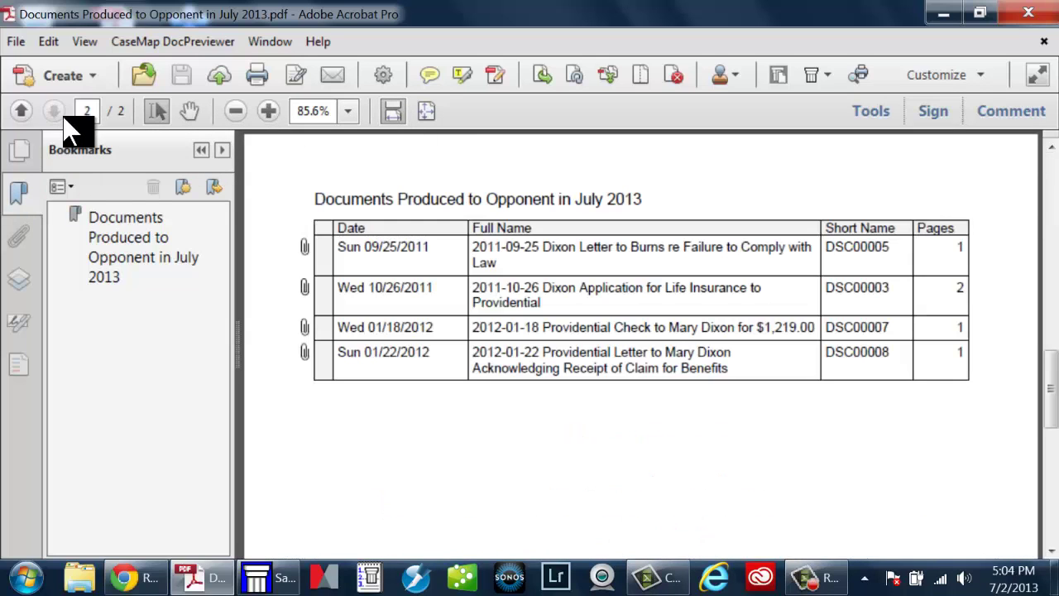
left_click(20, 238)
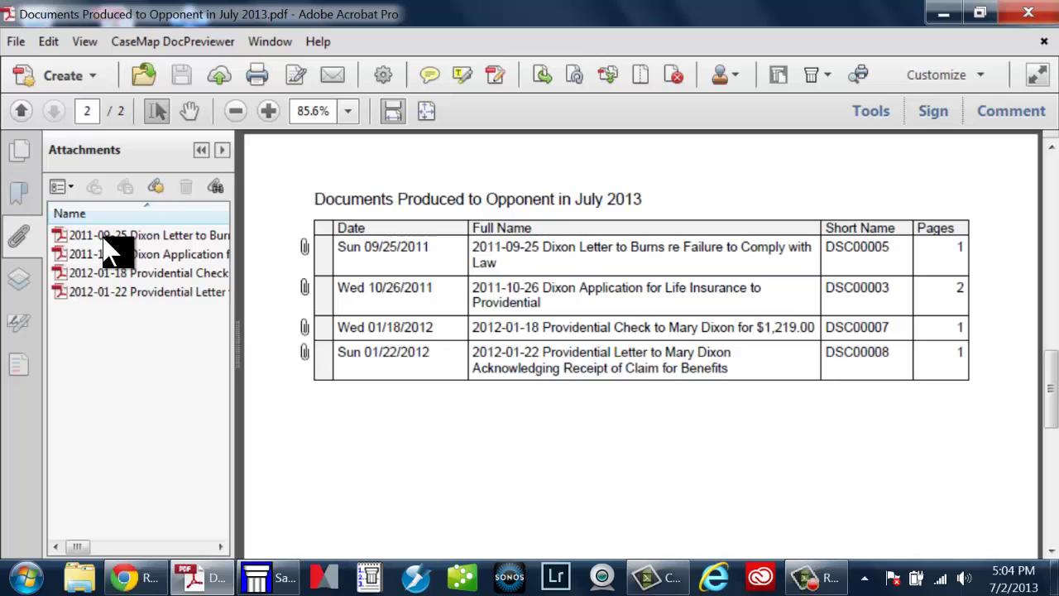
left_click_drag(103, 238, 311, 375)
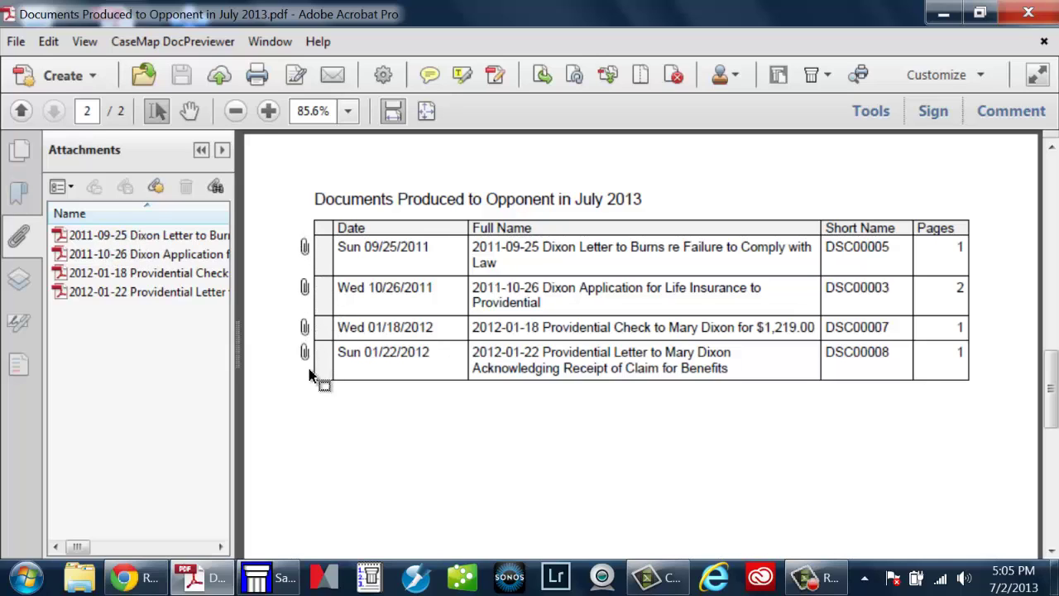
double_click(303, 355)
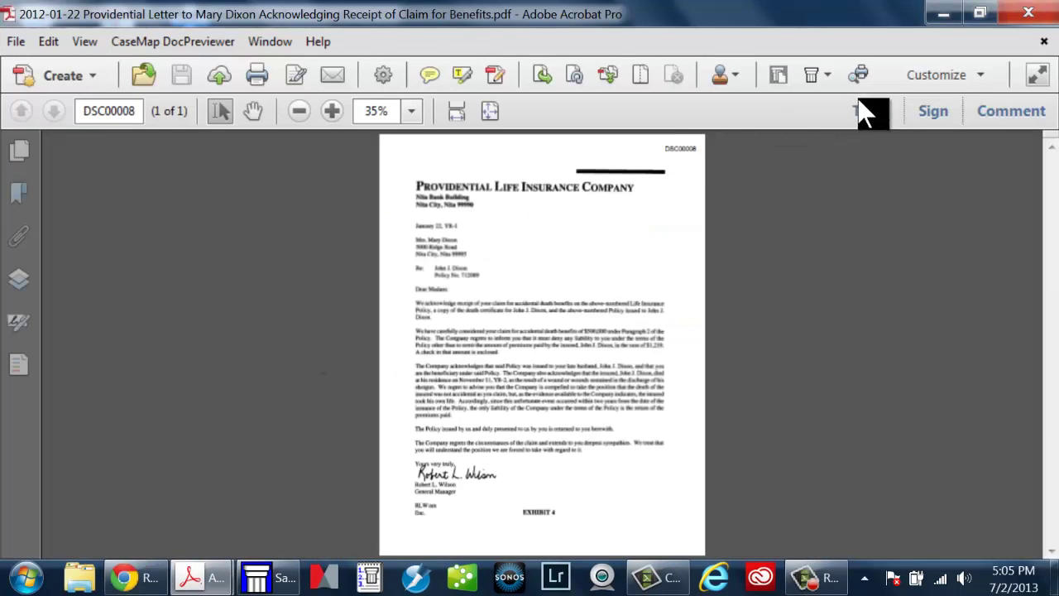
left_click(1037, 41)
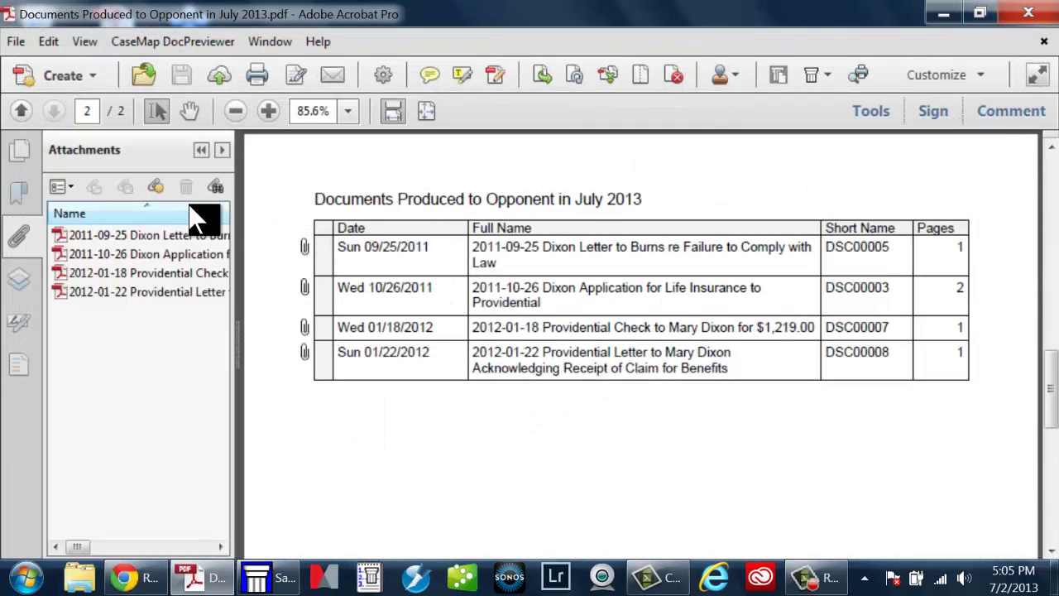
- Extract all four attached PDFs from the report to the Desktop
left_click_drag(211, 236, 252, 260)
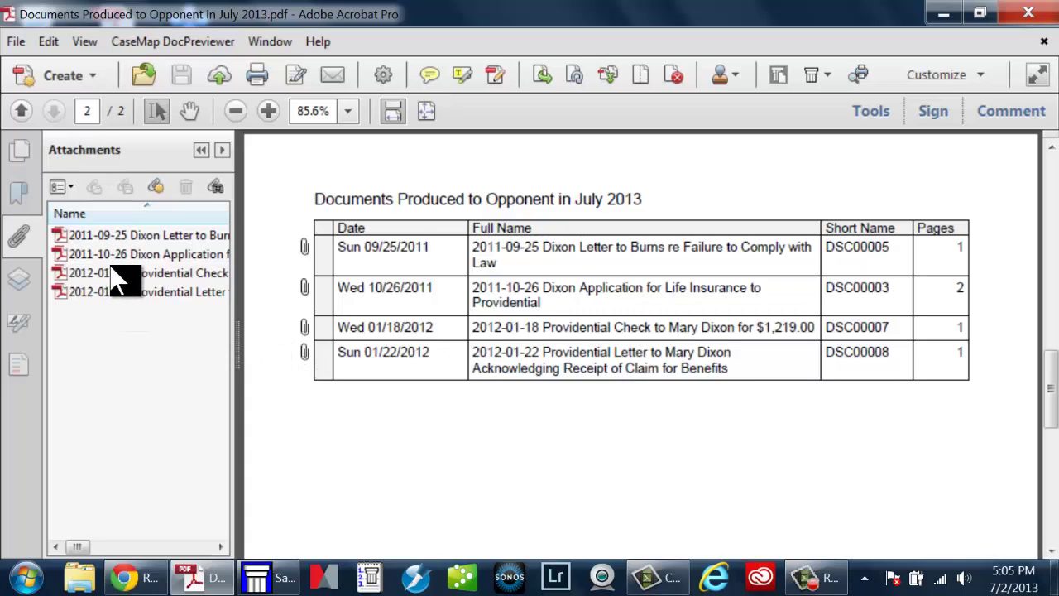
left_click_drag(124, 256, 116, 245)
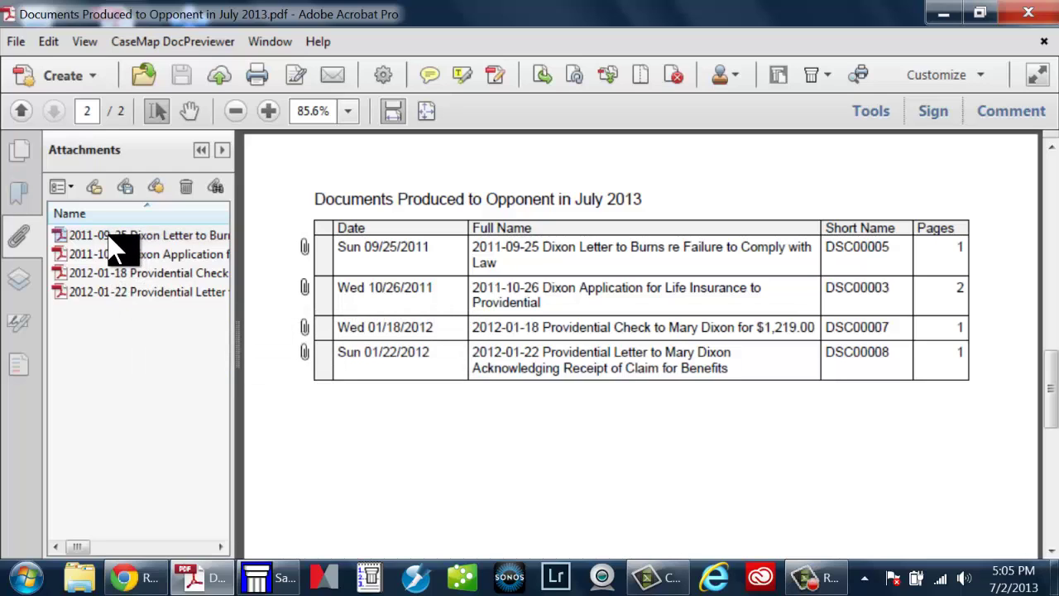
left_click(131, 293, "shift")
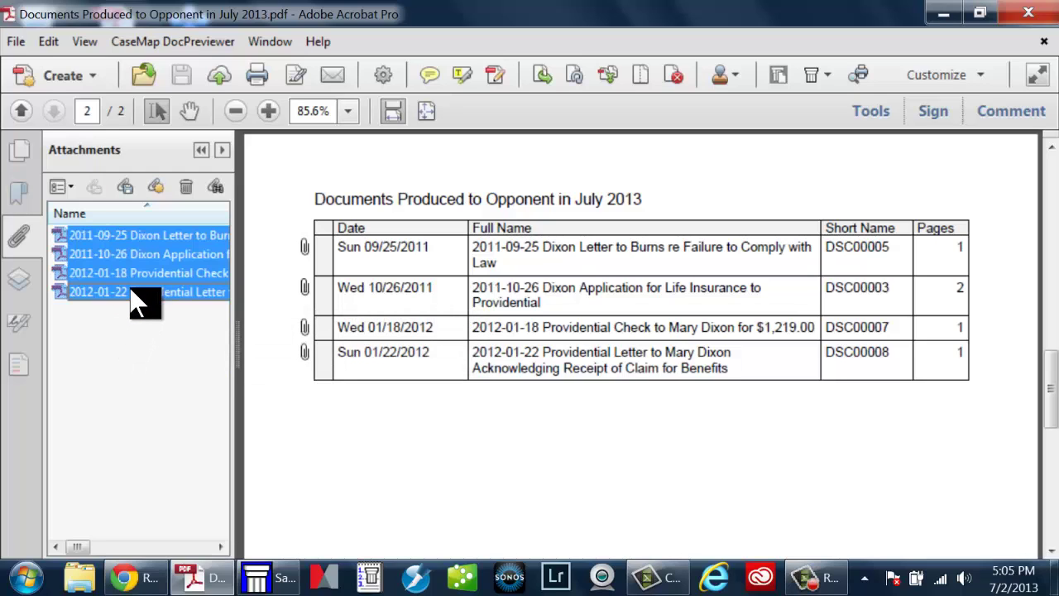
left_click(126, 191)
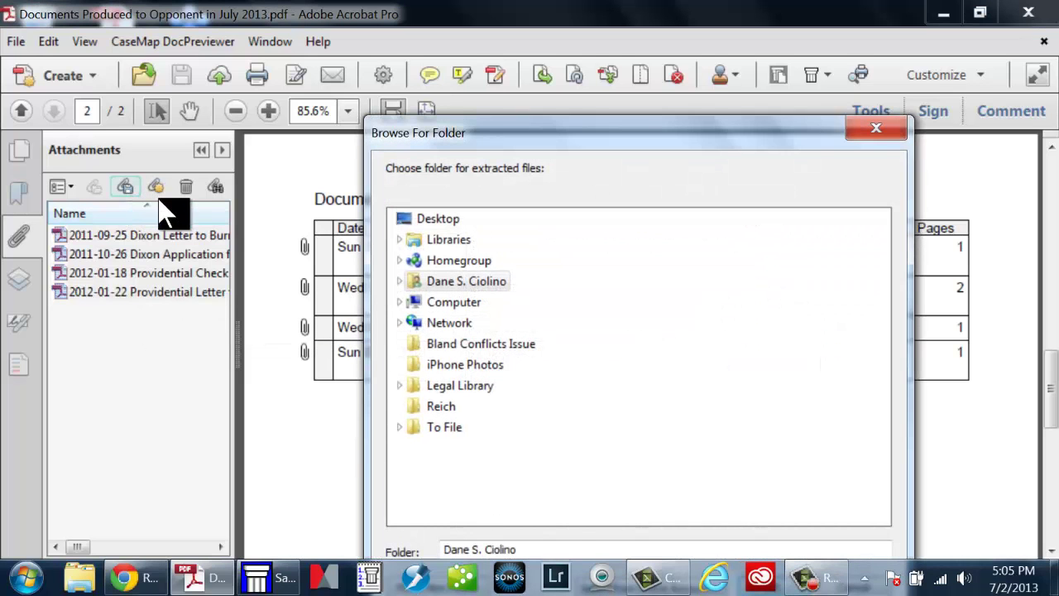
left_click(867, 132)
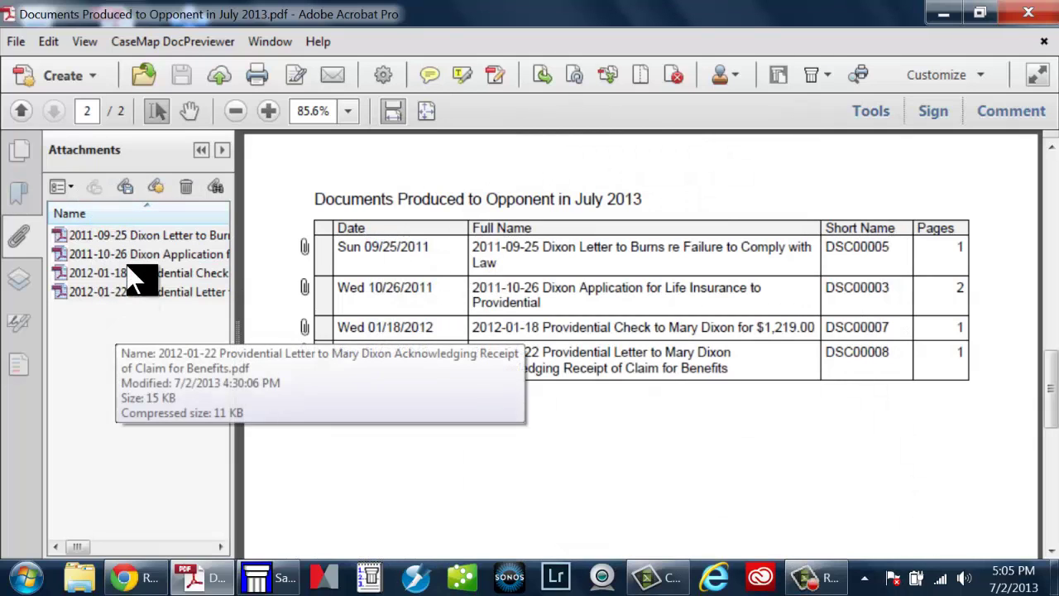
left_click(126, 187)
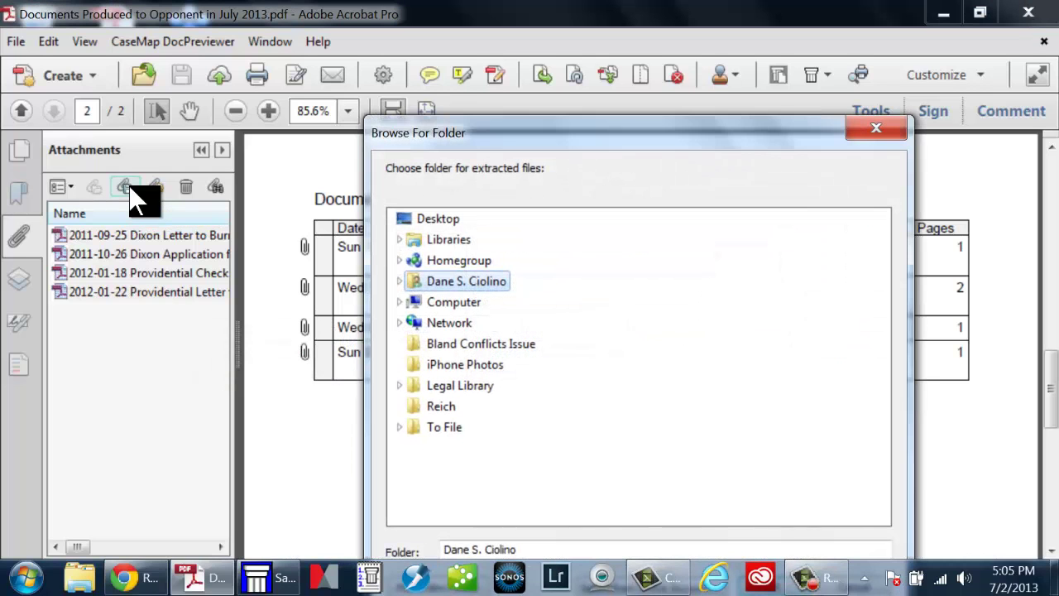
left_click(408, 220)
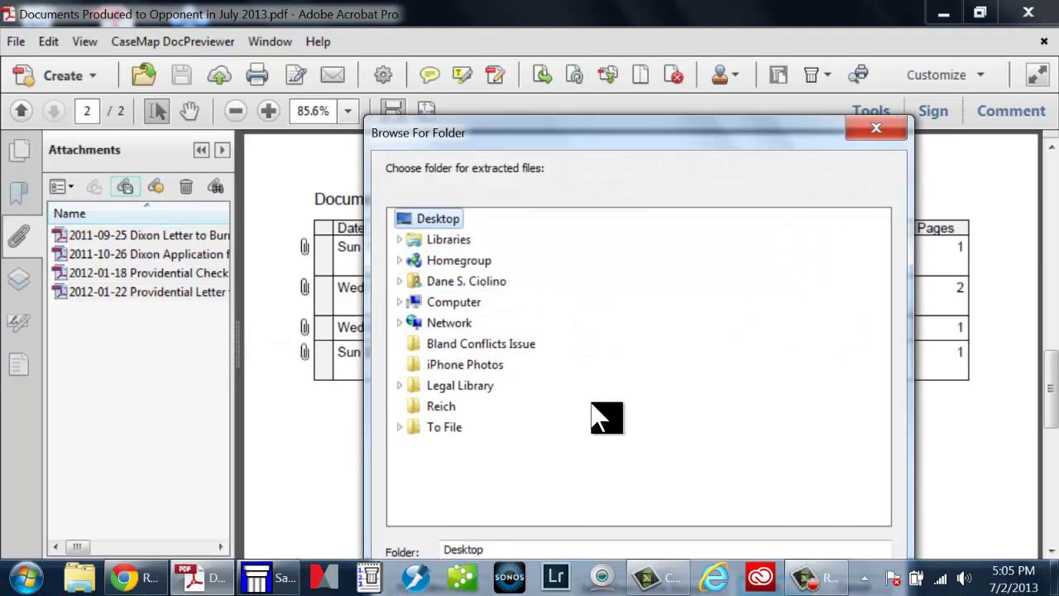
left_click_drag(594, 144, 560, 35)
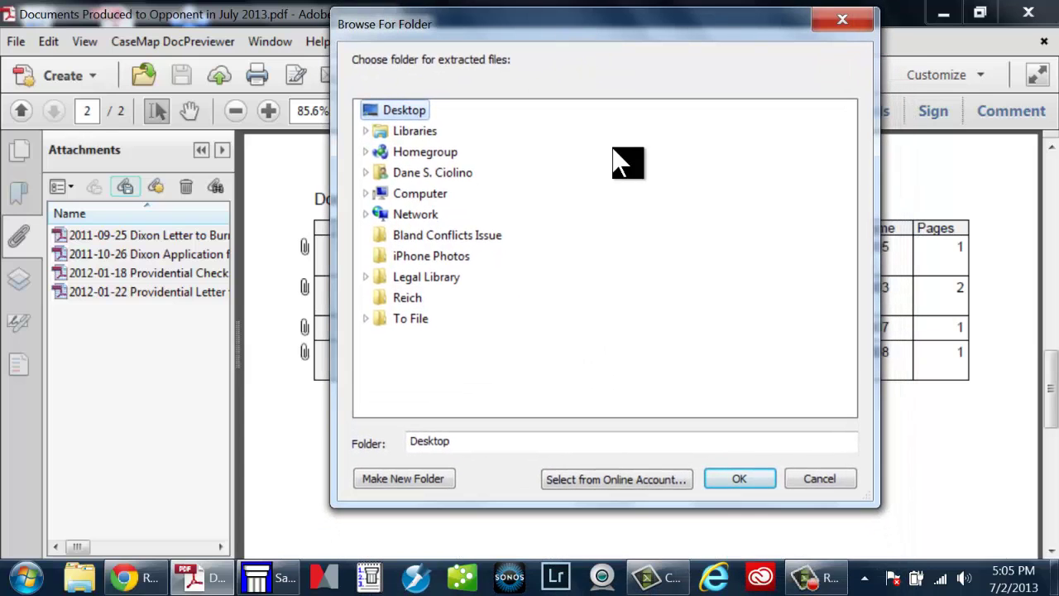
left_click(743, 481)
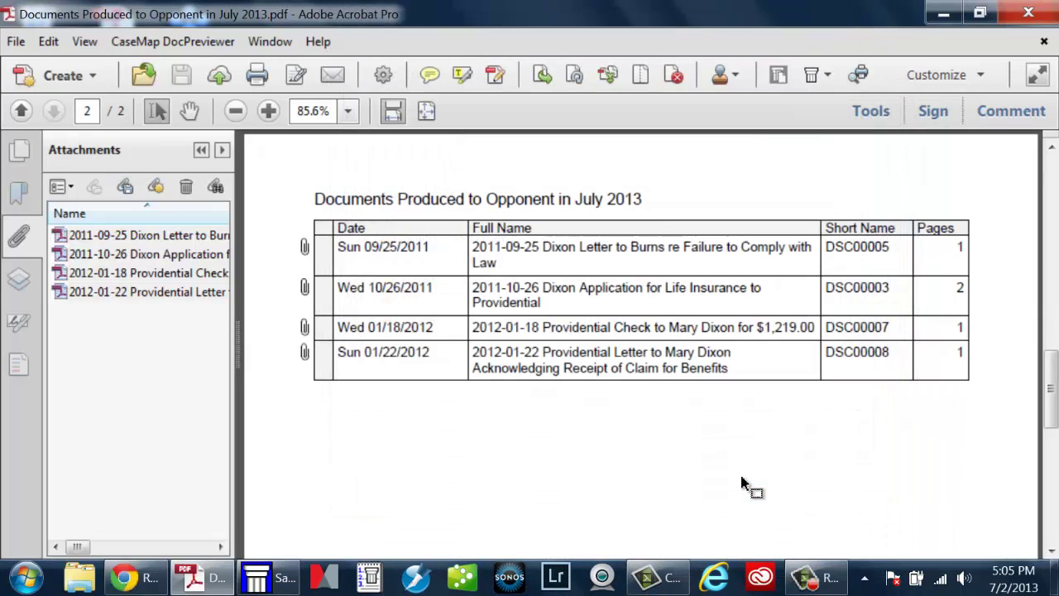
- Delete the four extracted PDFs from the Windows desktop, return to the report in Acrobat and hide its attachments list
left_click(944, 14)
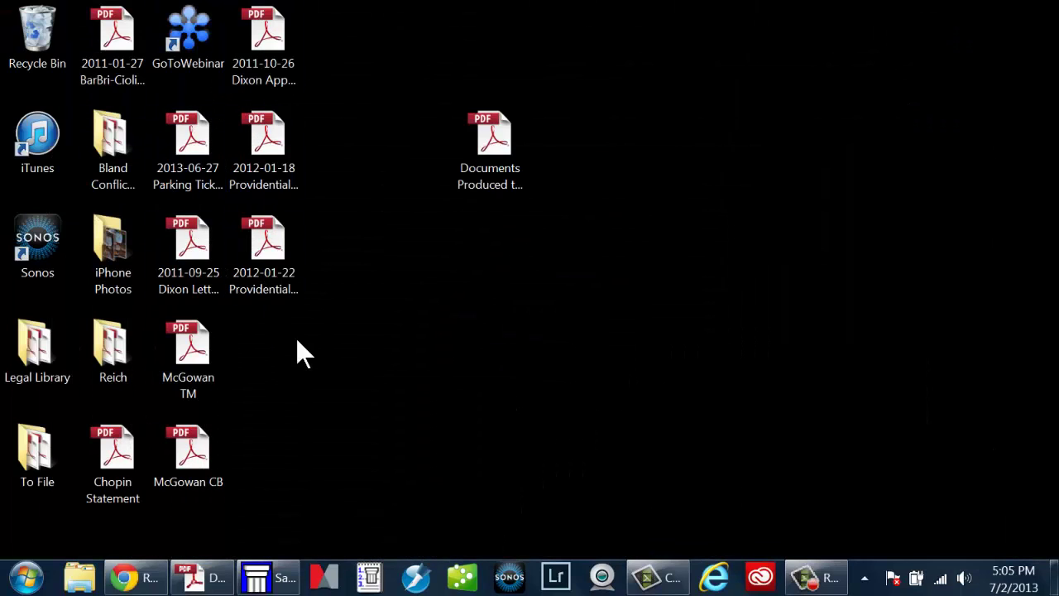
left_click_drag(358, 311, 255, 20)
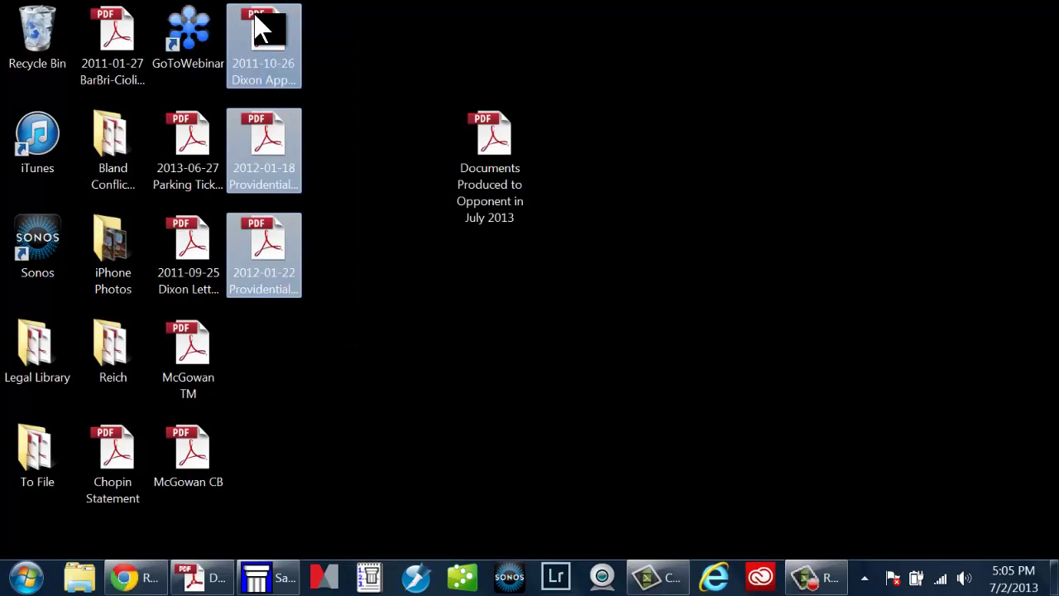
key("Delete")
key("Return")
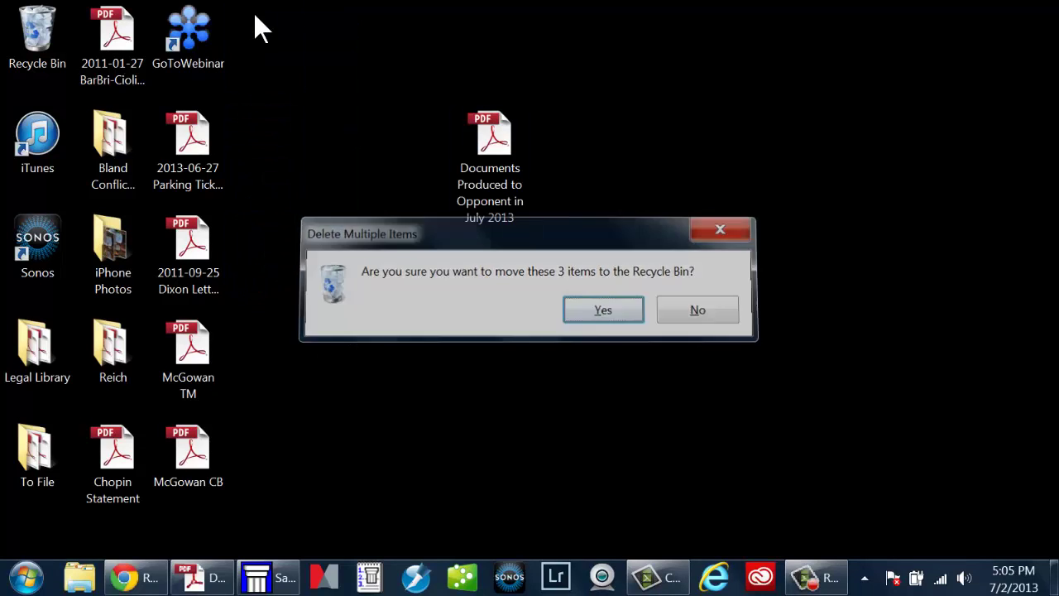
left_click(171, 242)
key("Delete")
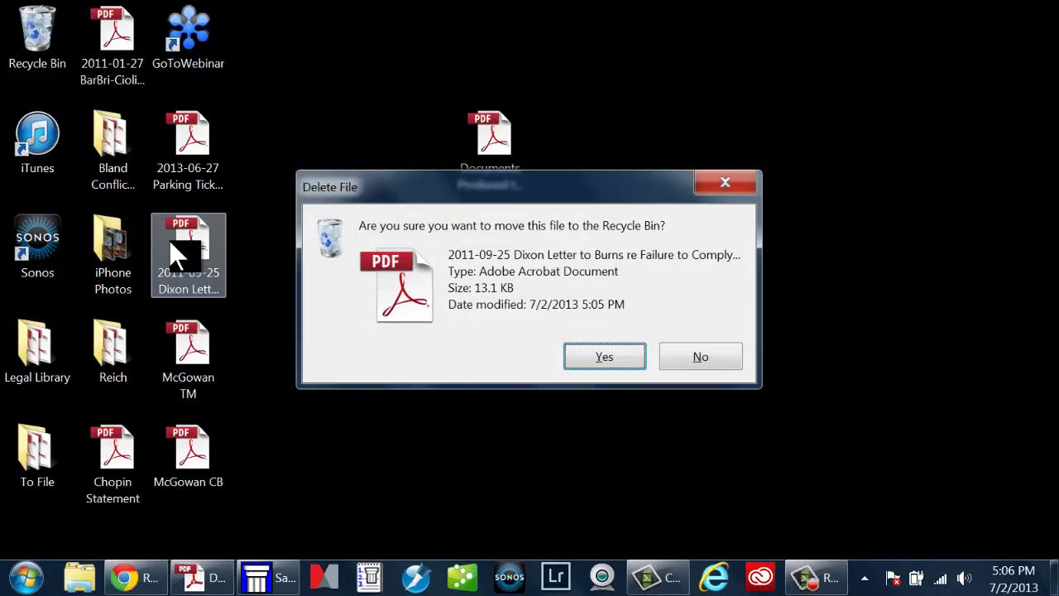
left_click(601, 354)
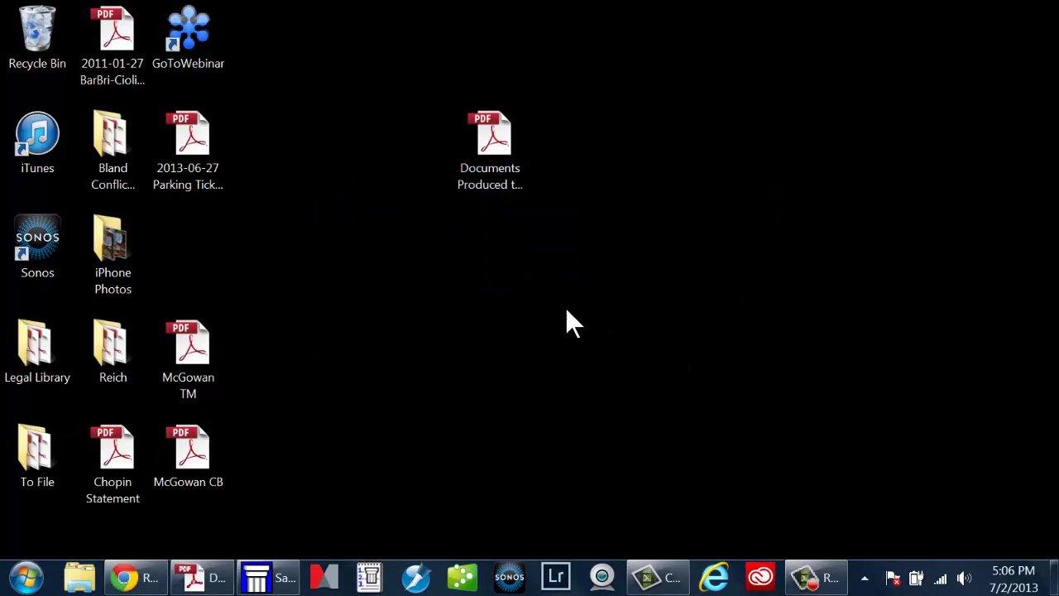
left_click(212, 578)
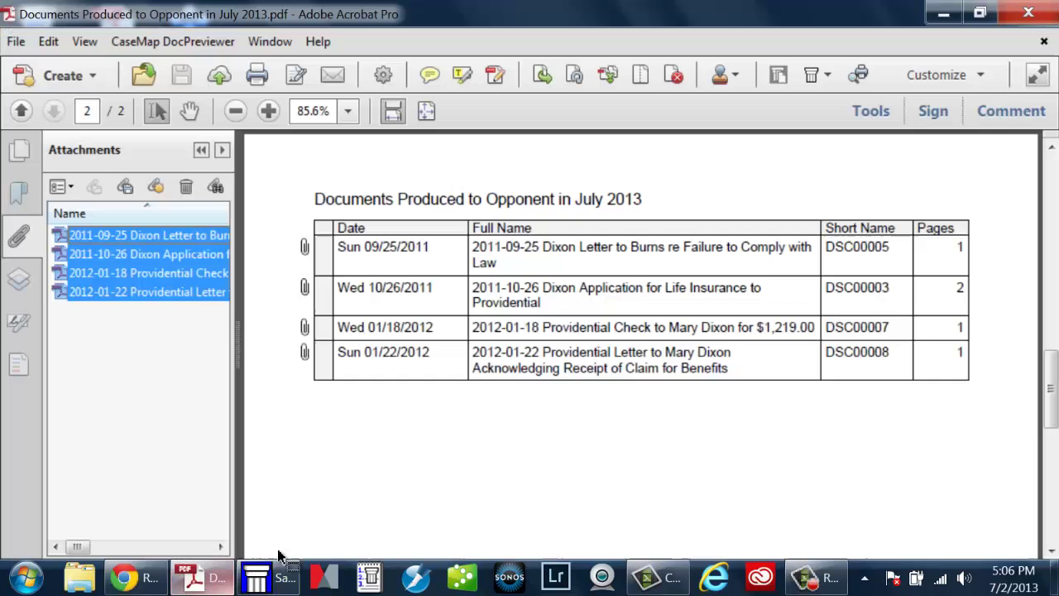
left_click(21, 236)
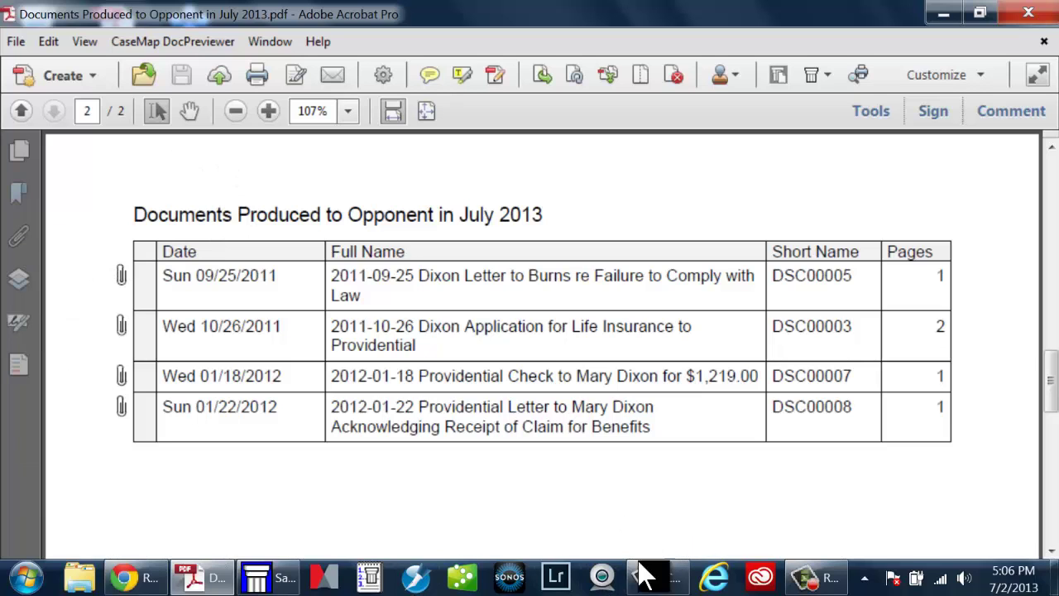
- Switch to CaseMap and preview both pages of the Documents Produced to Opponent in July 2013 report
left_click(264, 579)
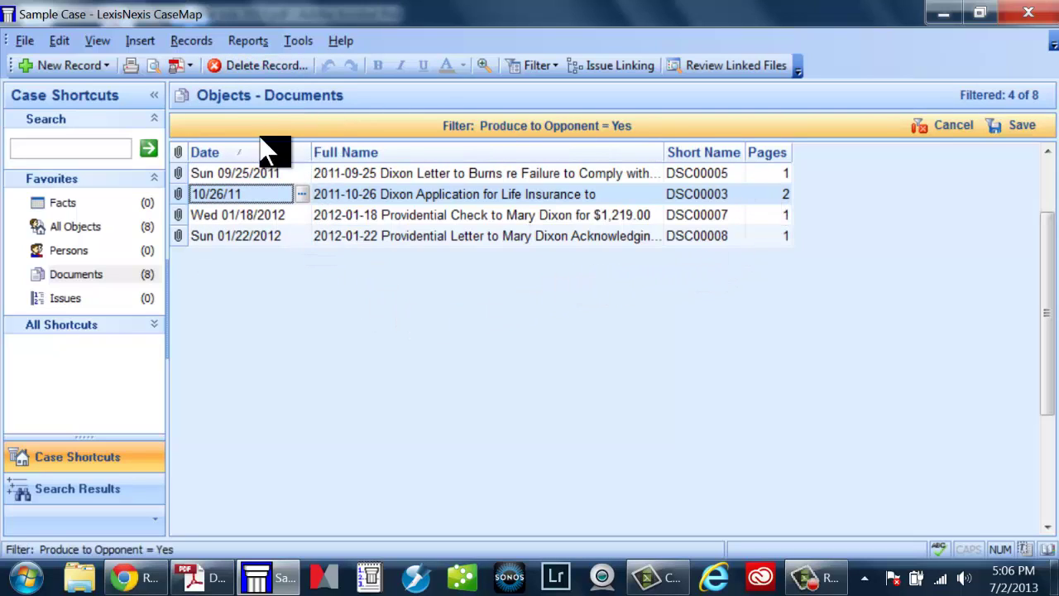
left_click(154, 69)
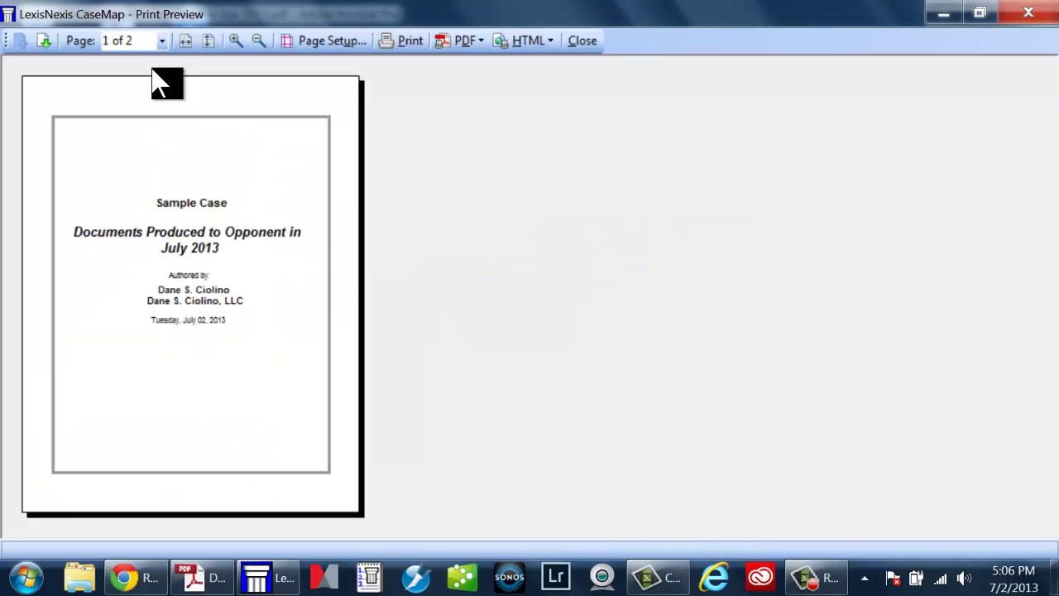
left_click(44, 40)
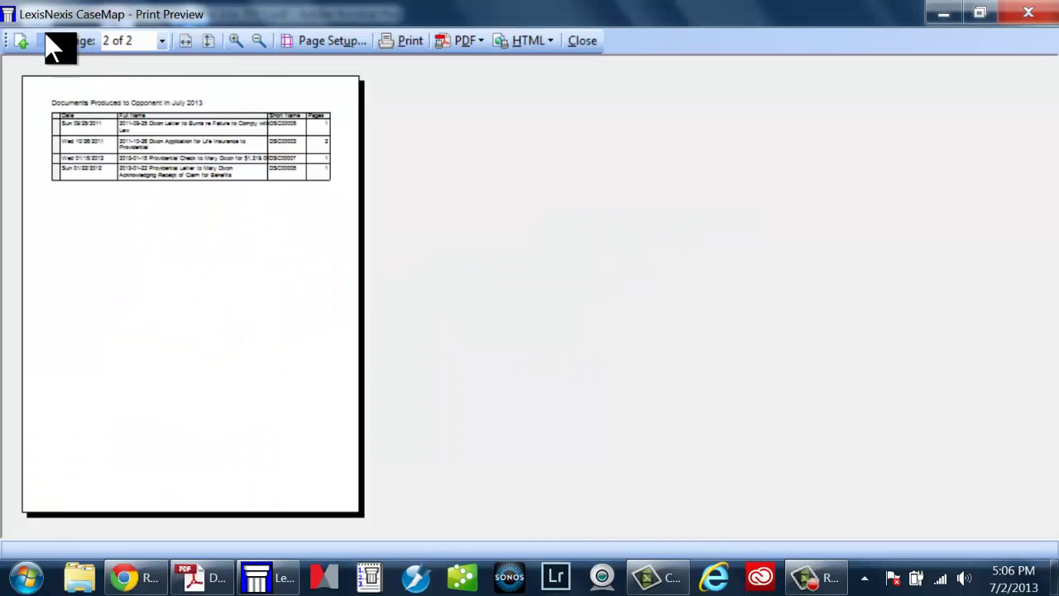
left_click(21, 39)
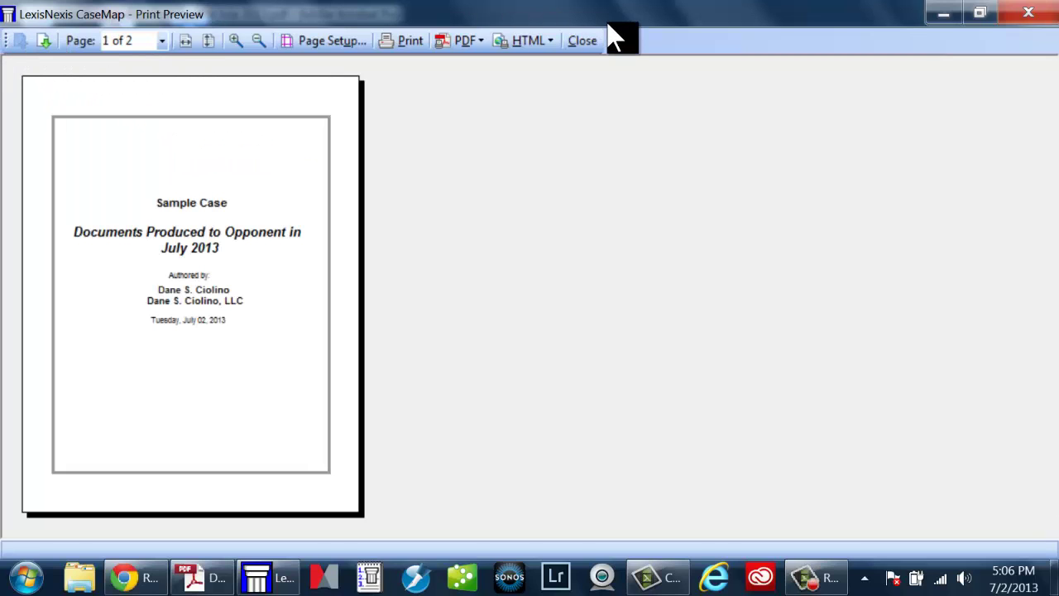
- Try to save the report to the Desktop as "Documents Produced to Opponent in July 2013" PDF with all four documents embedded, and close the preview
left_click(468, 42)
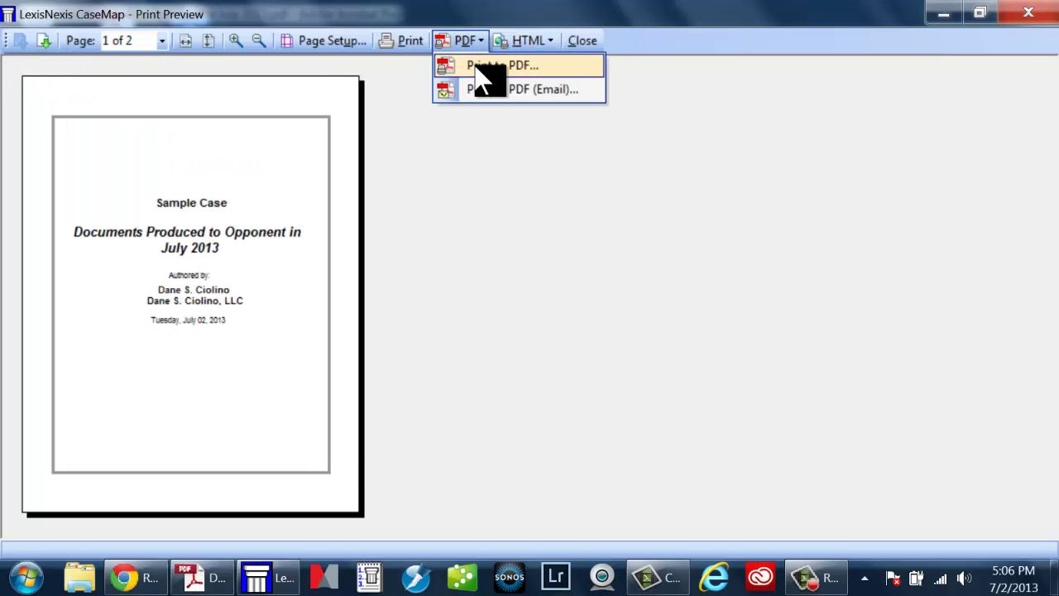
left_click(480, 66)
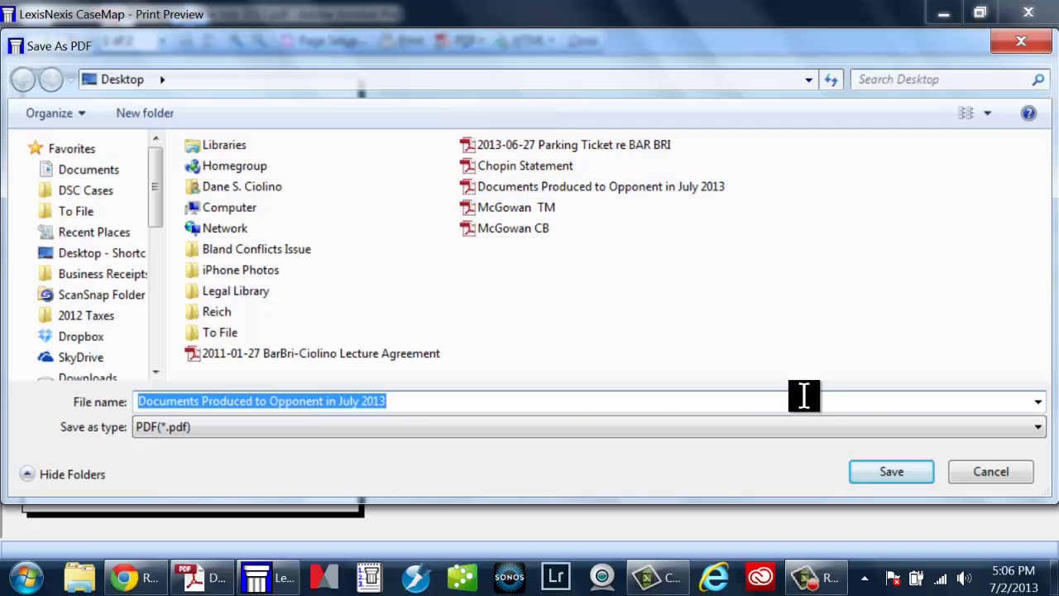
left_click(877, 474)
left_click(626, 295)
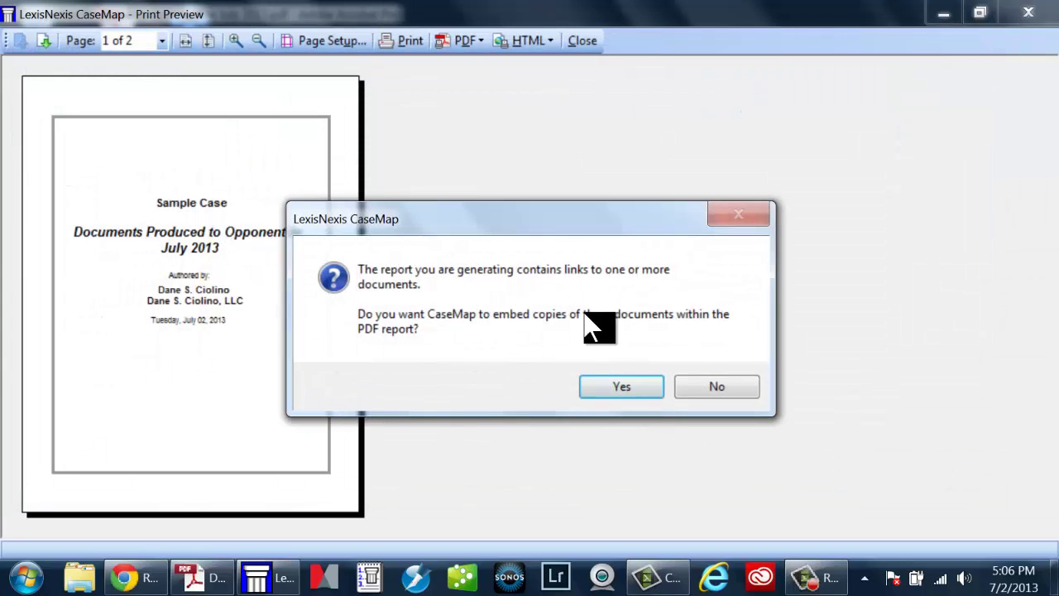
left_click(624, 388)
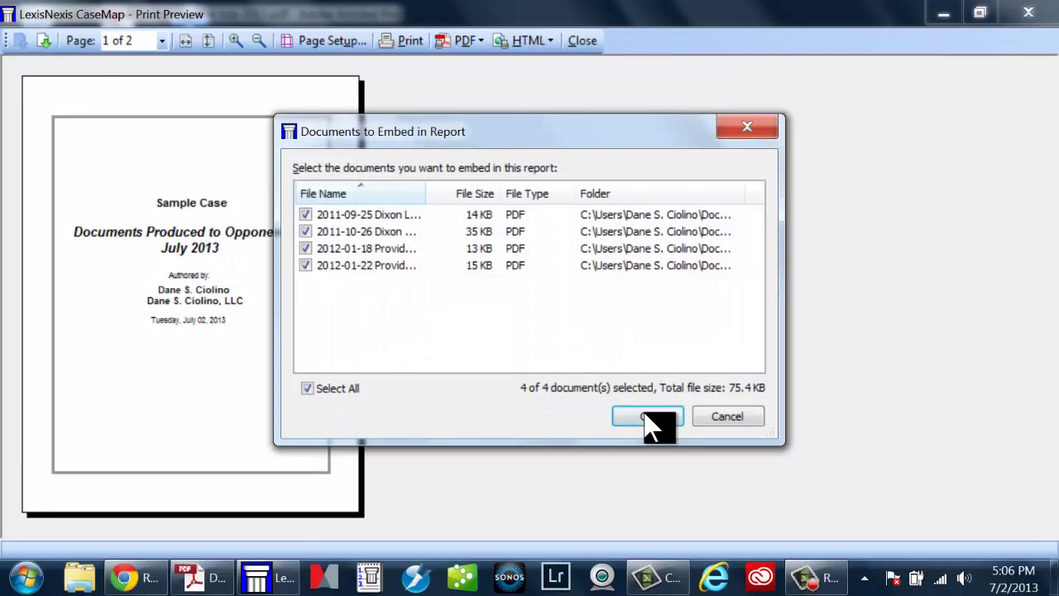
left_click(634, 421)
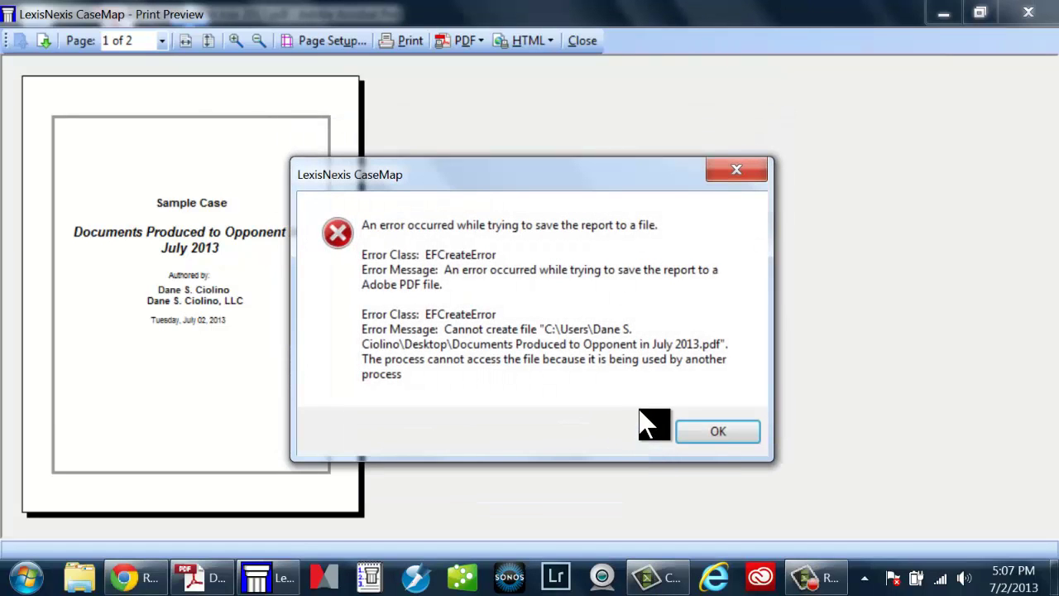
left_click(702, 429)
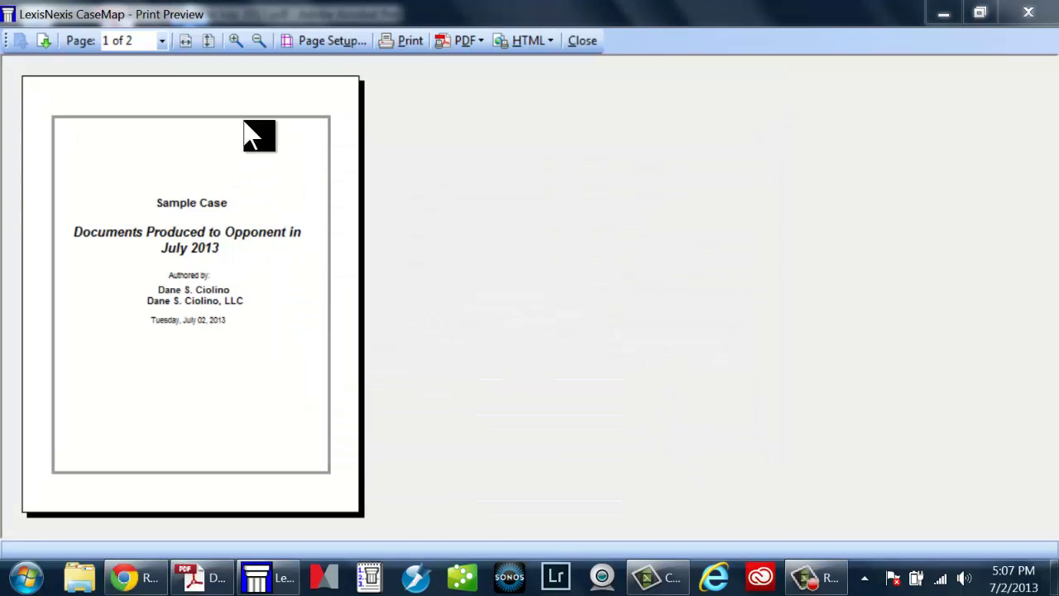
left_click(582, 41)
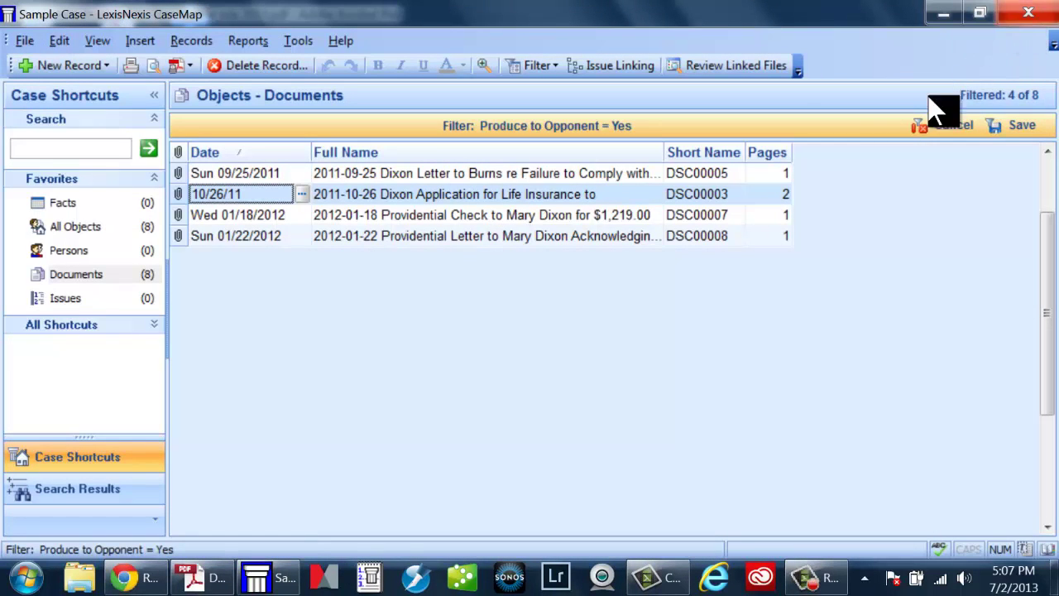
- Switch to Acrobat, close the report and exit the program
left_click(206, 575)
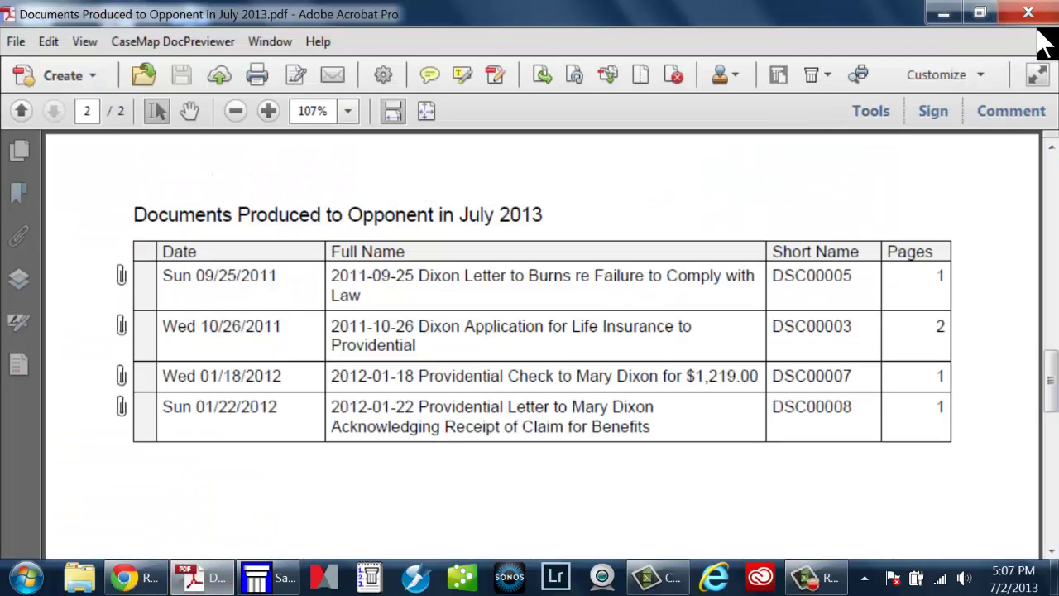
left_click(1043, 38)
left_click(1045, 8)
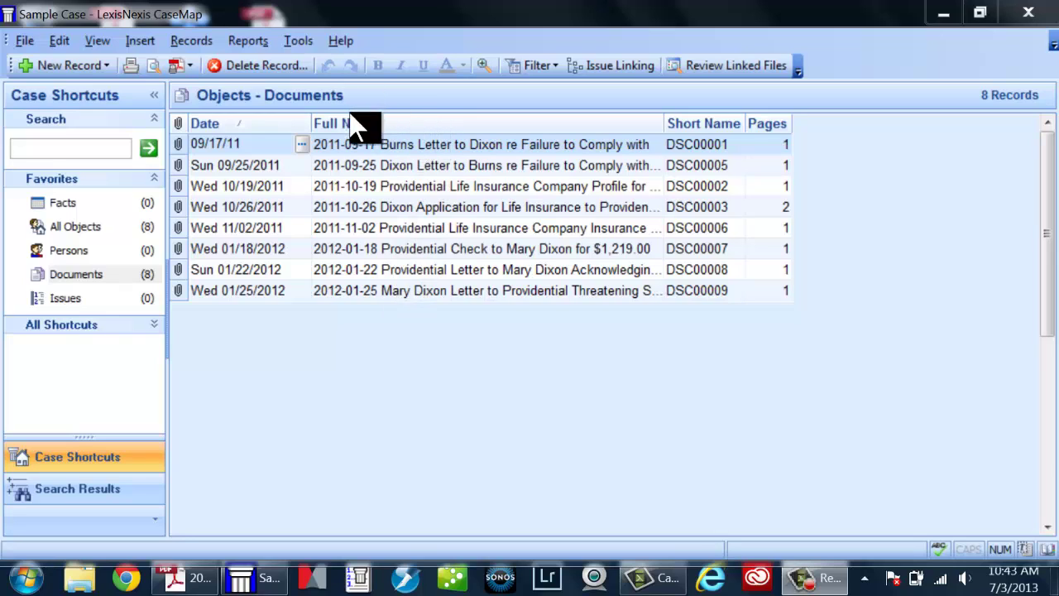
- Insert the Ex. field before the Full Name field and keep the current Windows color scheme without showing that message again
right_click(425, 131)
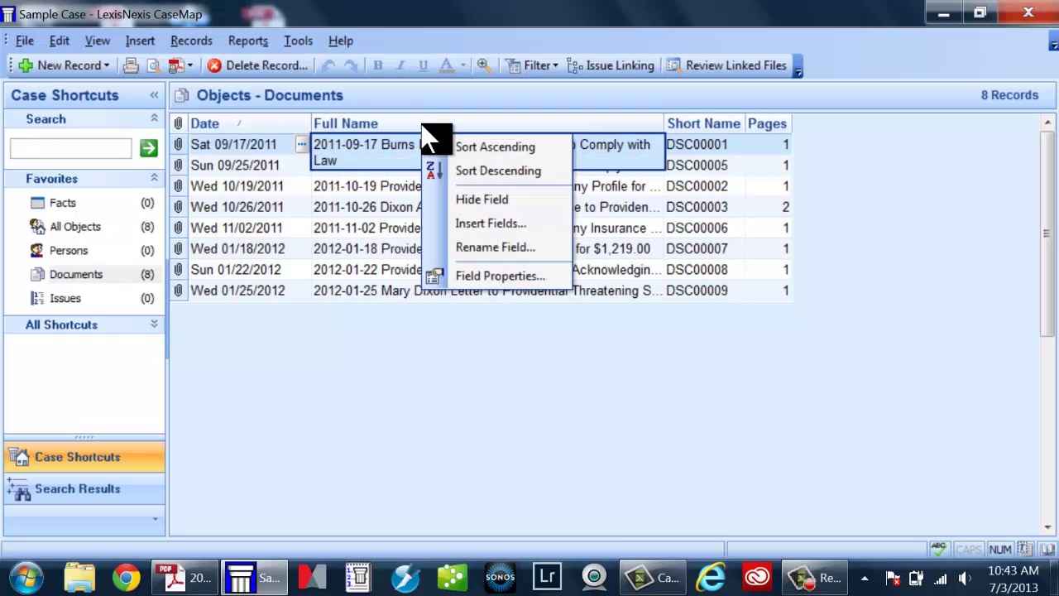
right_click(424, 132)
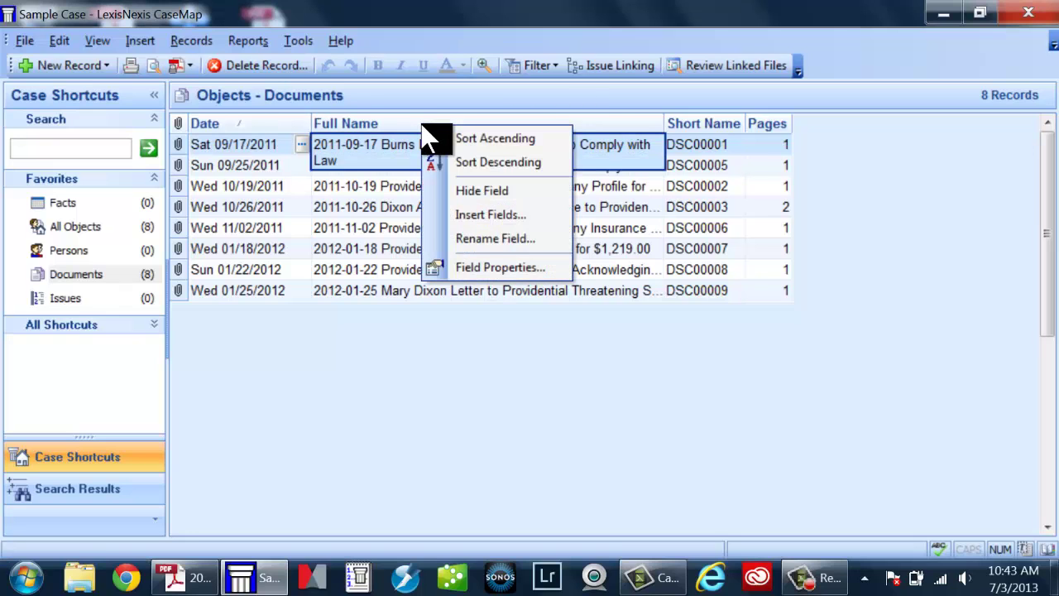
left_click(465, 217)
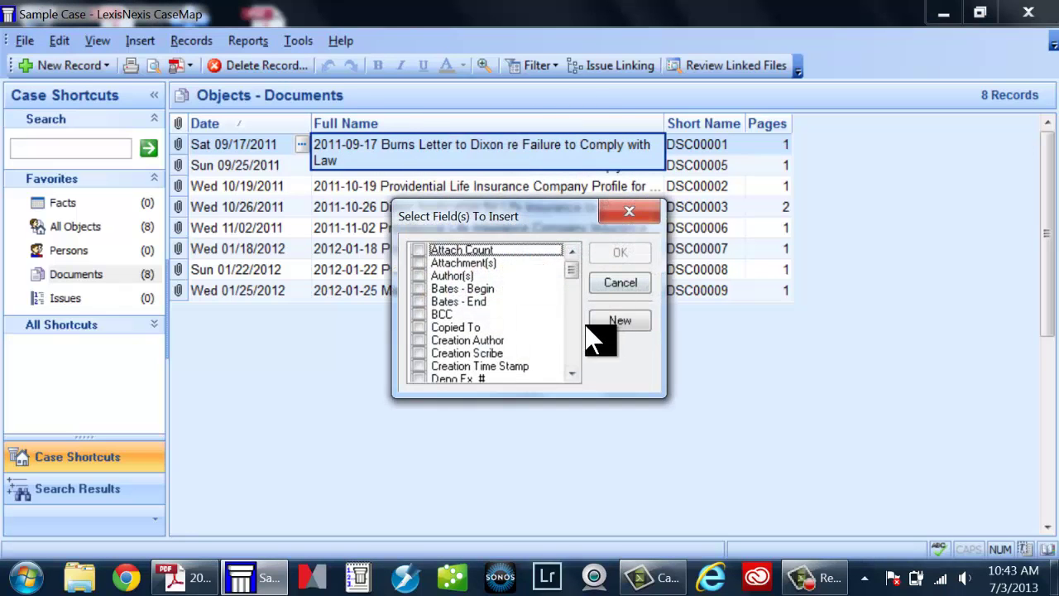
scroll(571, 356, "down", 3)
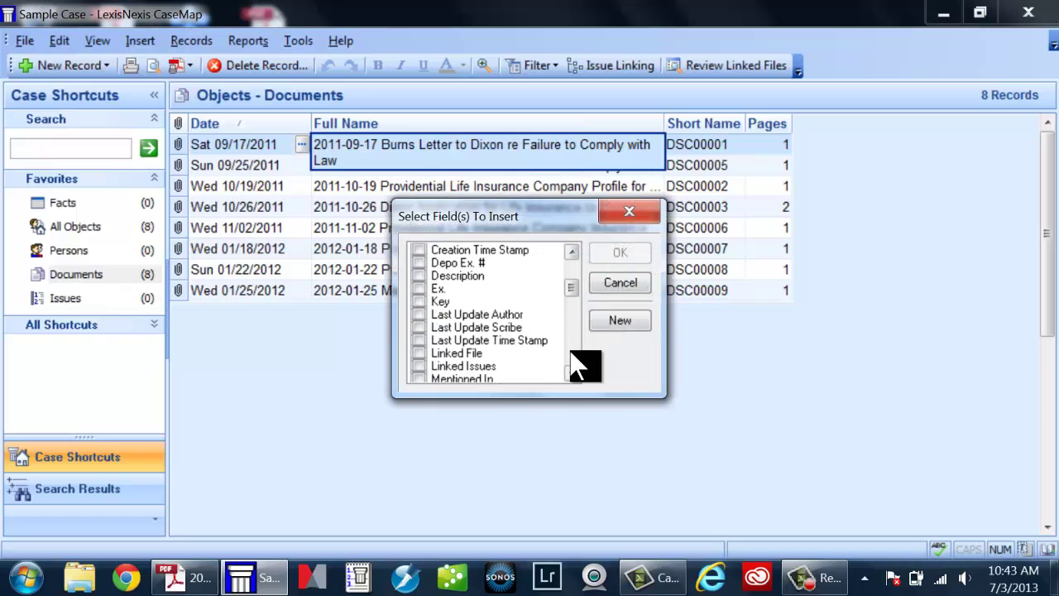
left_click(419, 288)
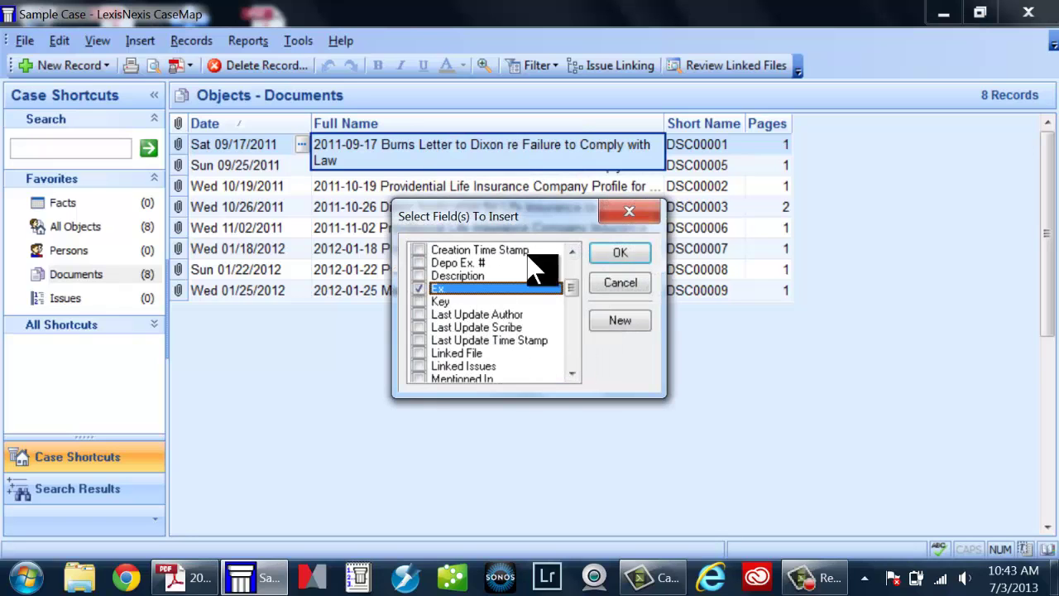
left_click(621, 254)
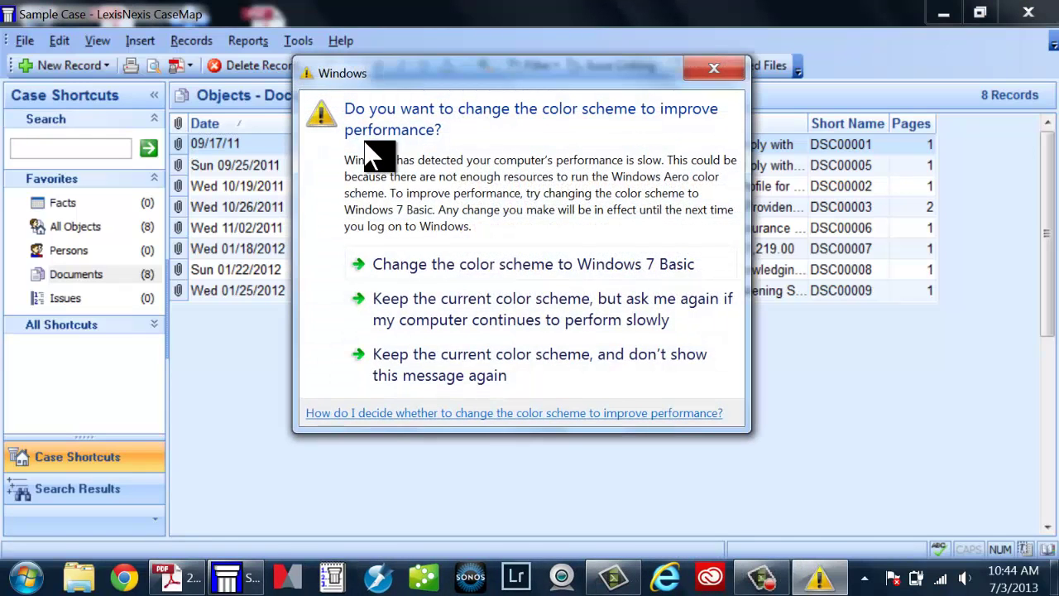
left_click(478, 354)
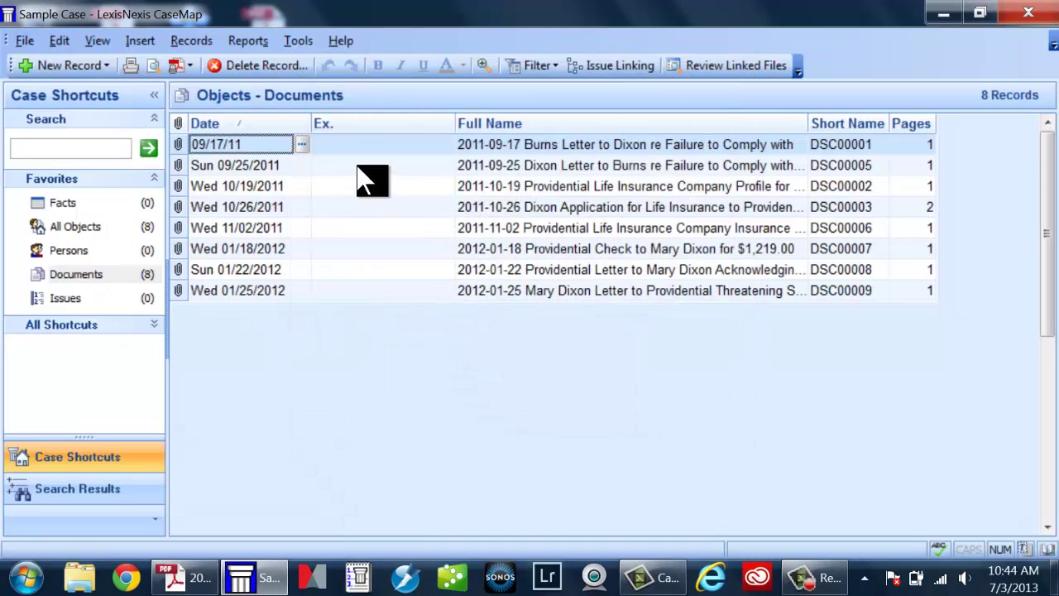
- Try to number the exhibits by hand in the Ex. field, entering P01 for 09/17/2011 and continuing with the 10/19/2011 document
left_click(347, 145)
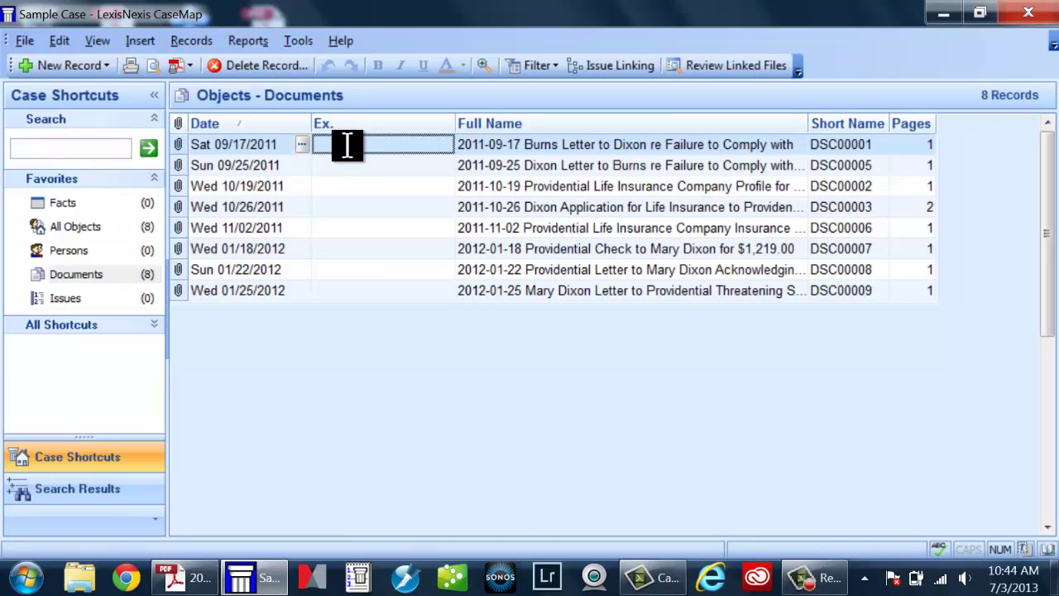
type("P0")
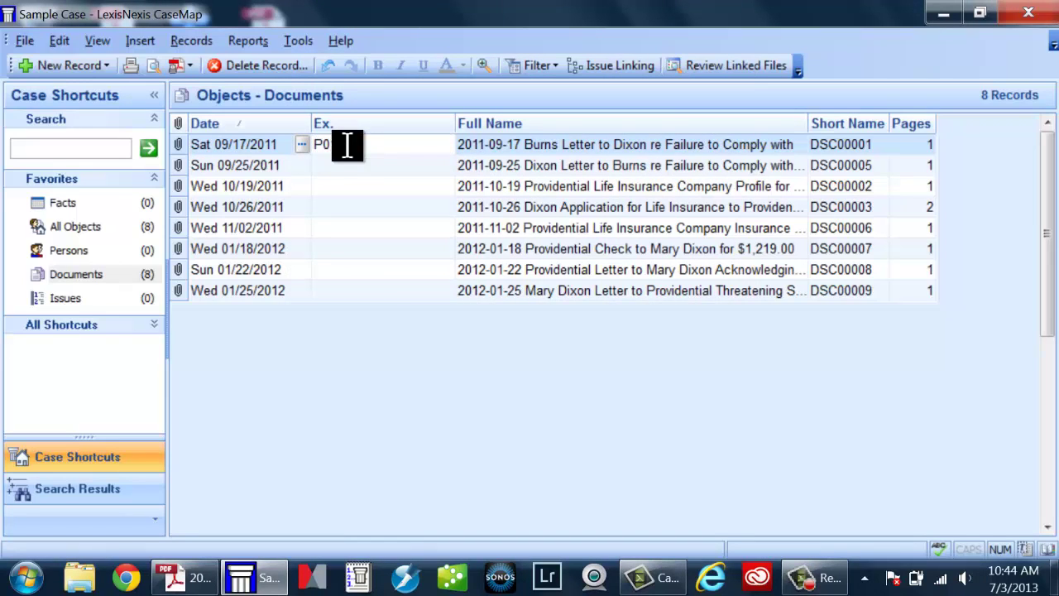
type("1")
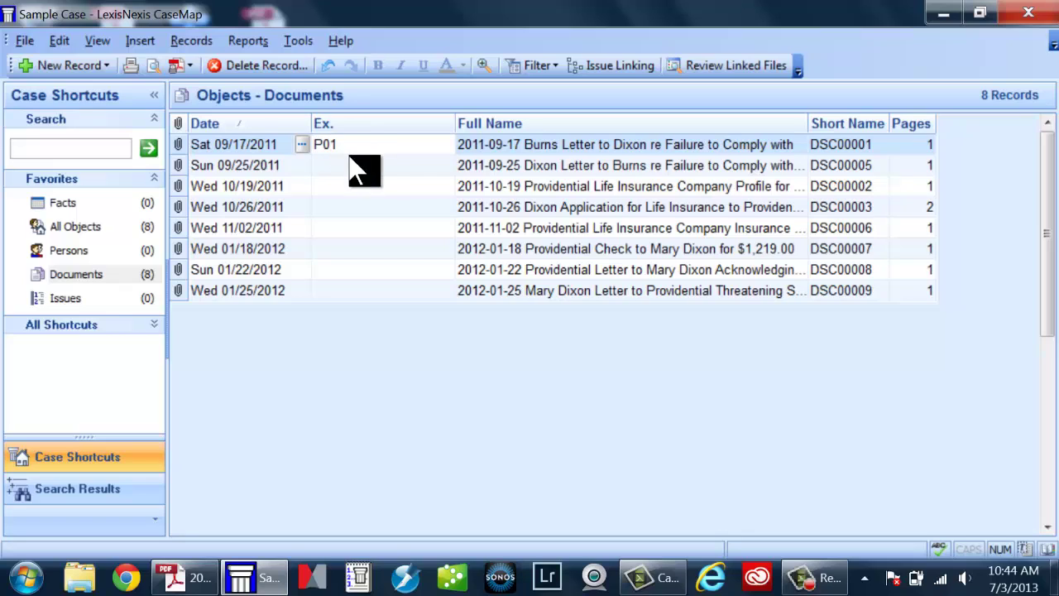
left_click(353, 184)
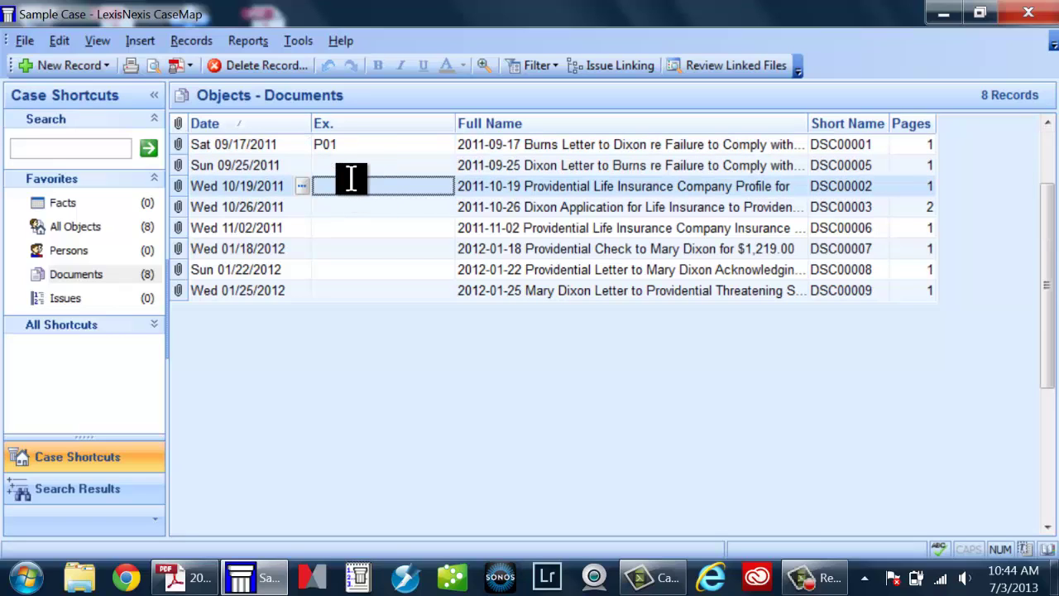
left_click(351, 179)
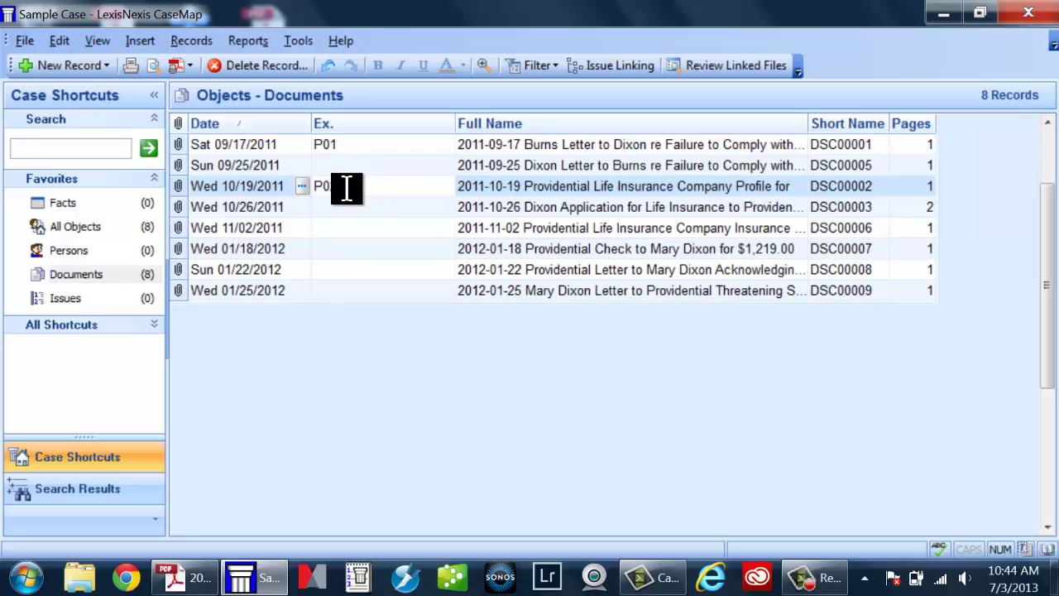
left_click(365, 143)
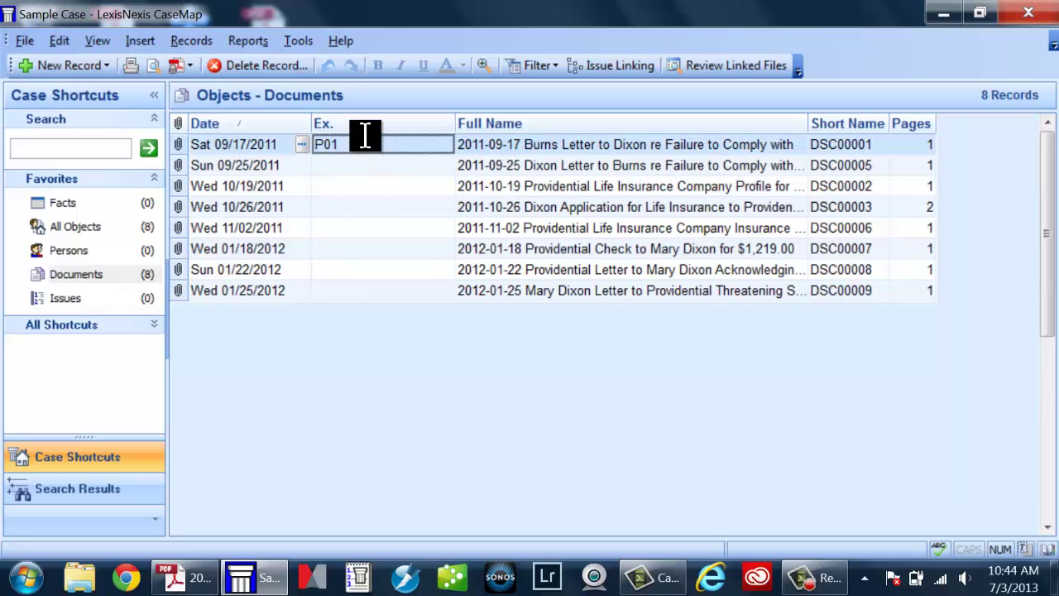
- Enter only "y" in the Ex. field of the documents dated 09/17/2011, 10/19/2011, 11/02/2011, 01/18/2012 and 01/25/2012
key("BackSpace")
key("BackSpace")
key("BackSpace")
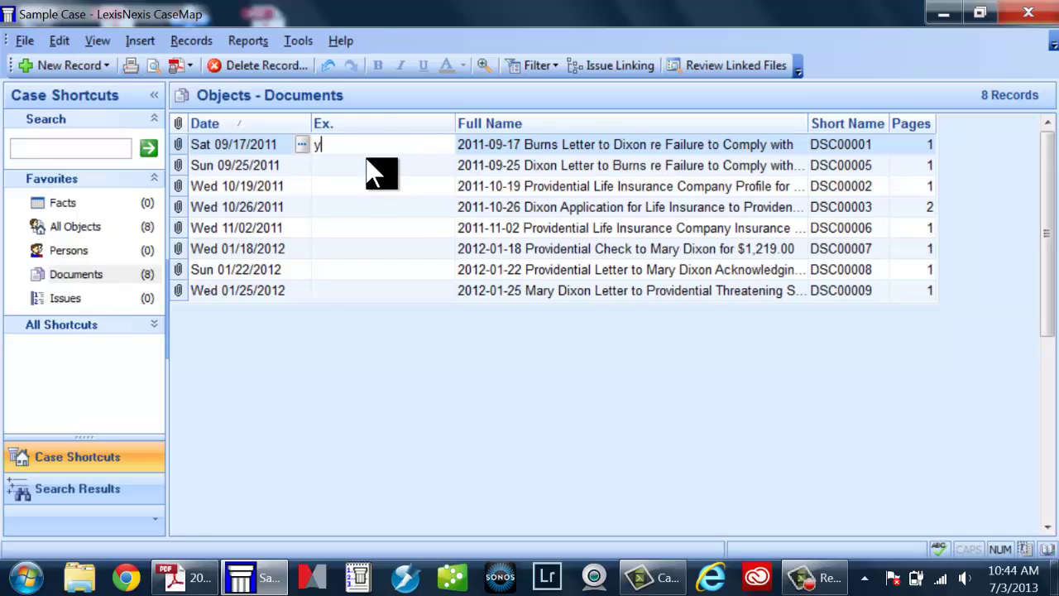
left_click(338, 187)
type("y")
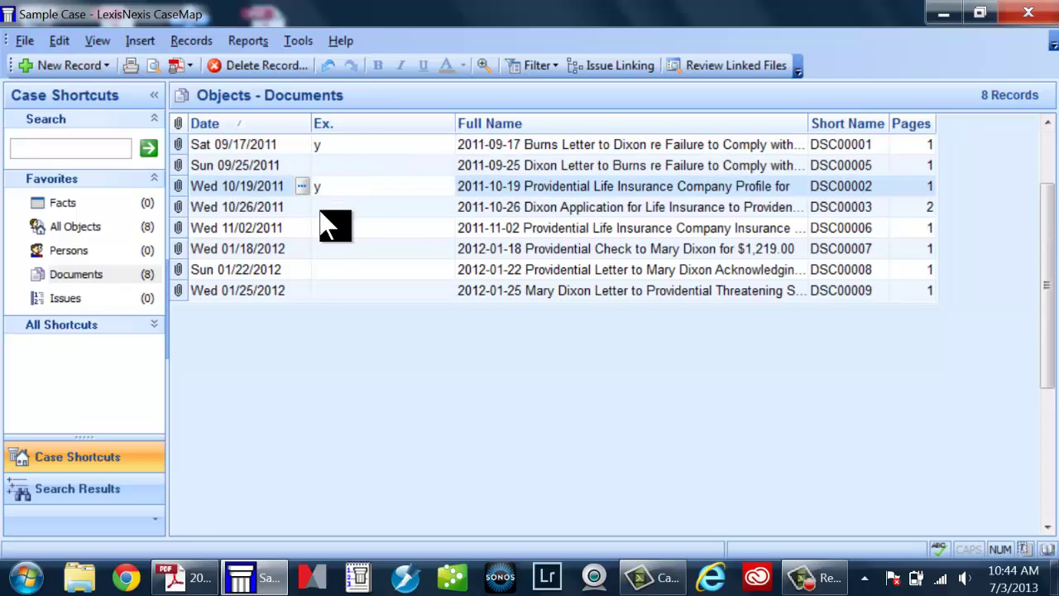
left_click(325, 229)
type("y")
left_click(329, 250)
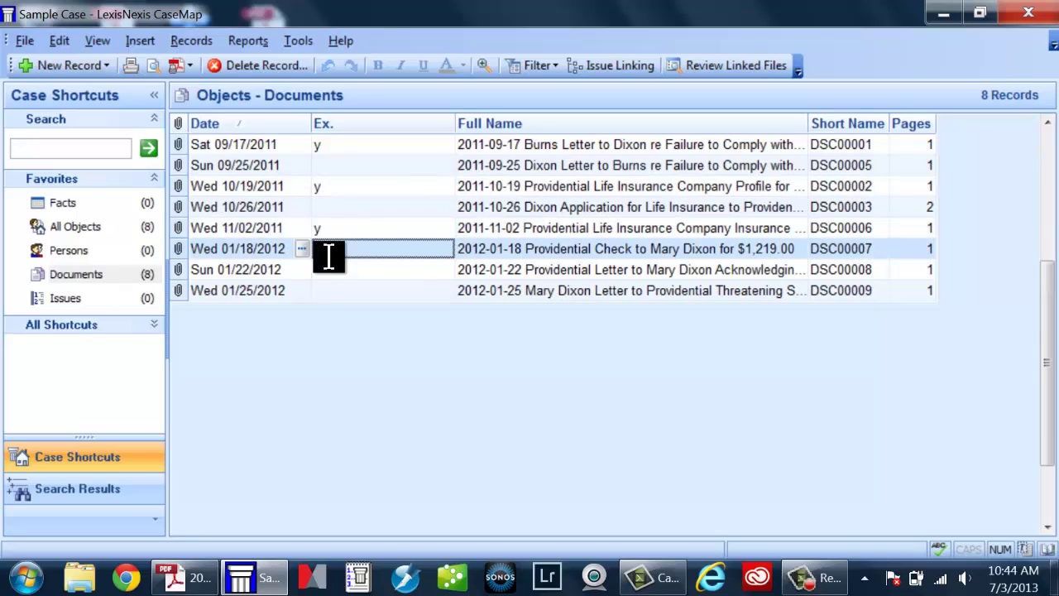
type("y")
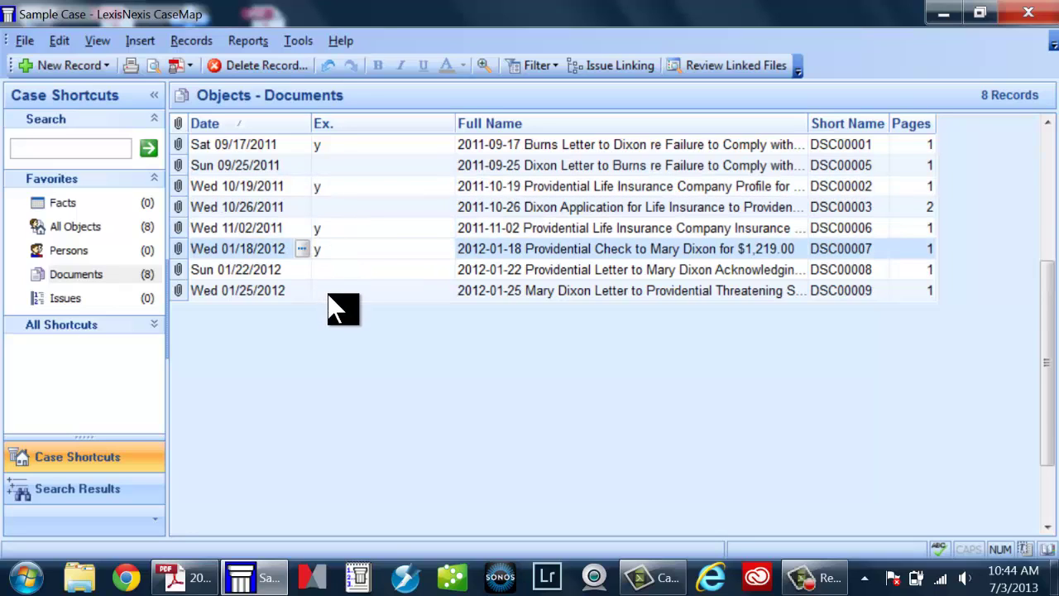
left_click(327, 290)
type("y")
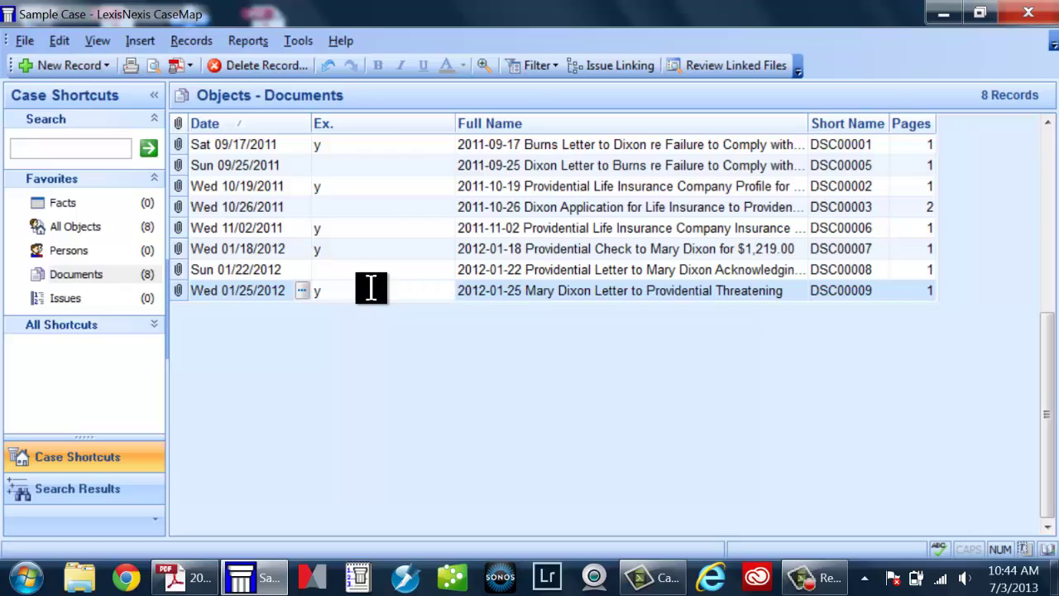
- Filter the document list to the records whose Ex. field contains "y"
left_click(319, 146)
right_click(320, 146)
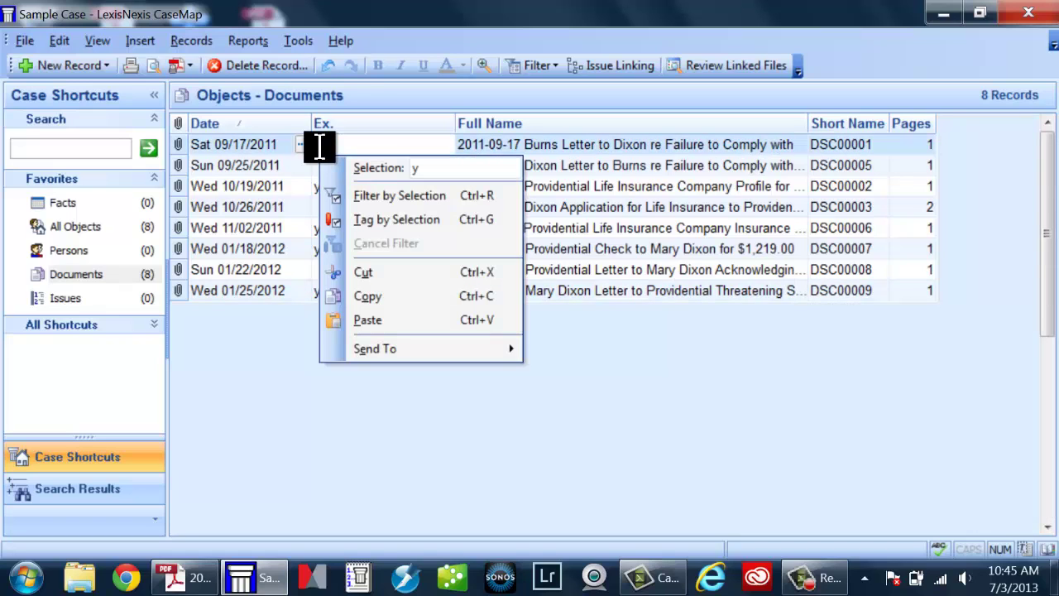
left_click(381, 198)
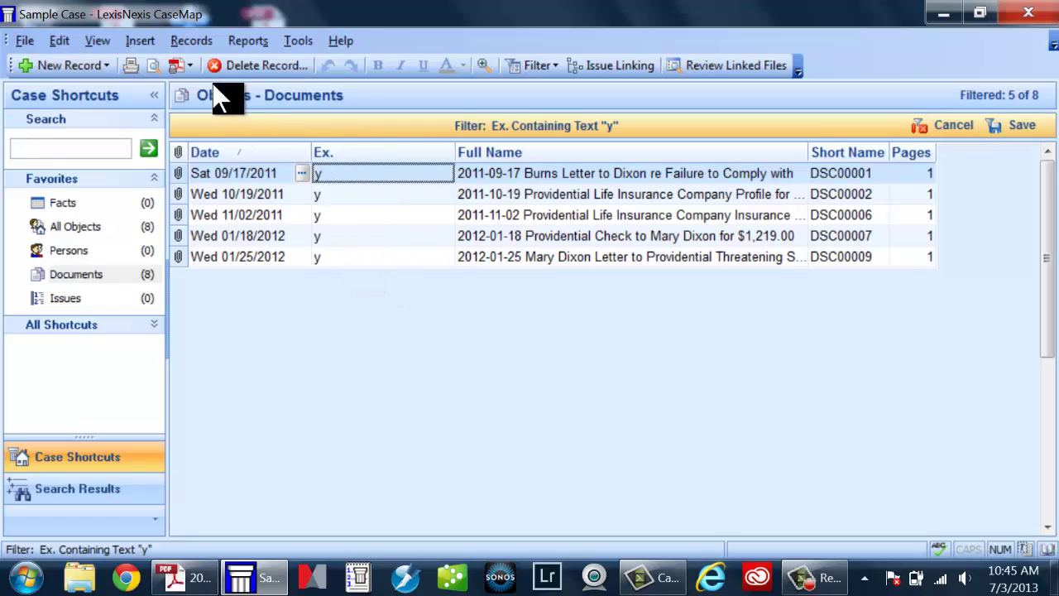
- Start Auto Number Records on the filtered documents and choose Ex. as the destination field
left_click(296, 47)
mouse_move(354, 175)
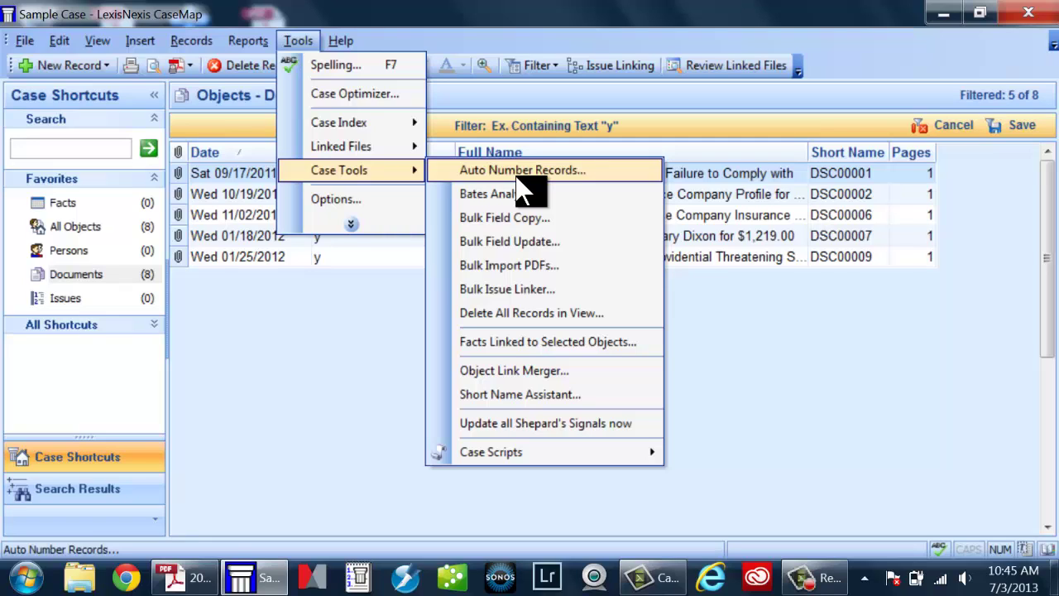
left_click(518, 172)
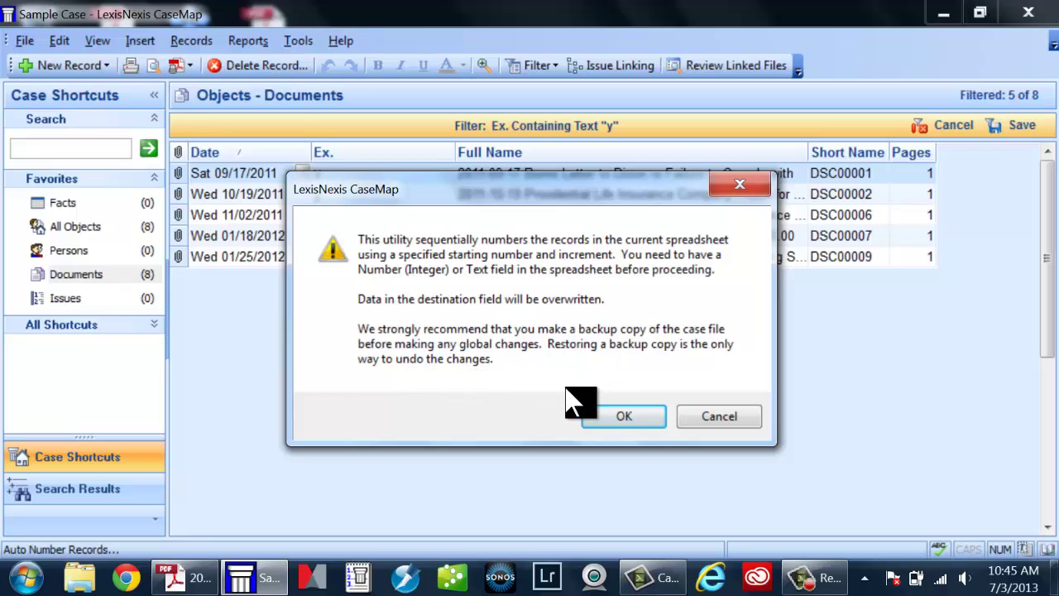
left_click(603, 419)
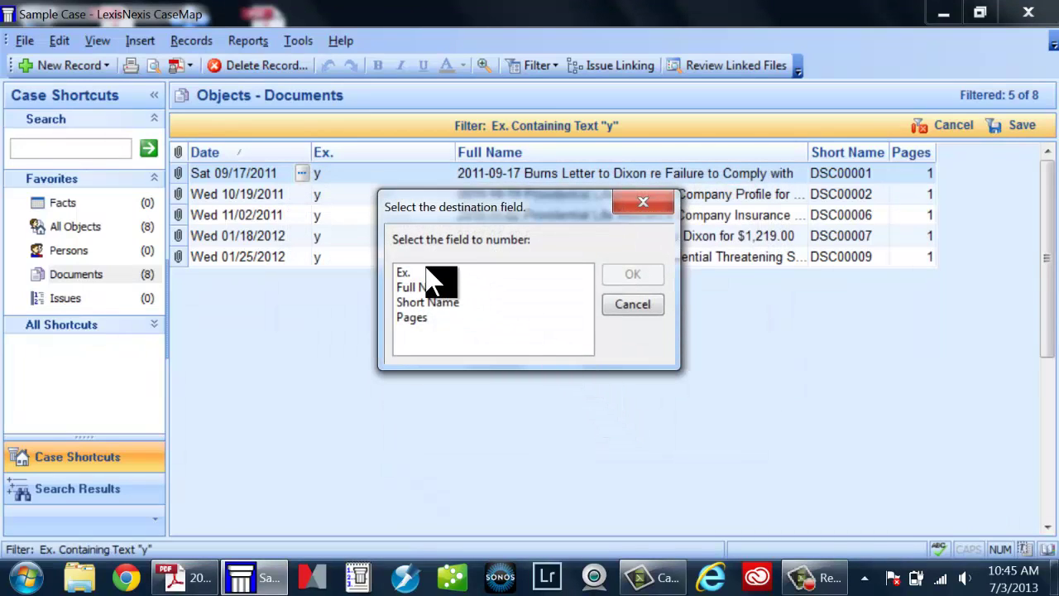
left_click(422, 273)
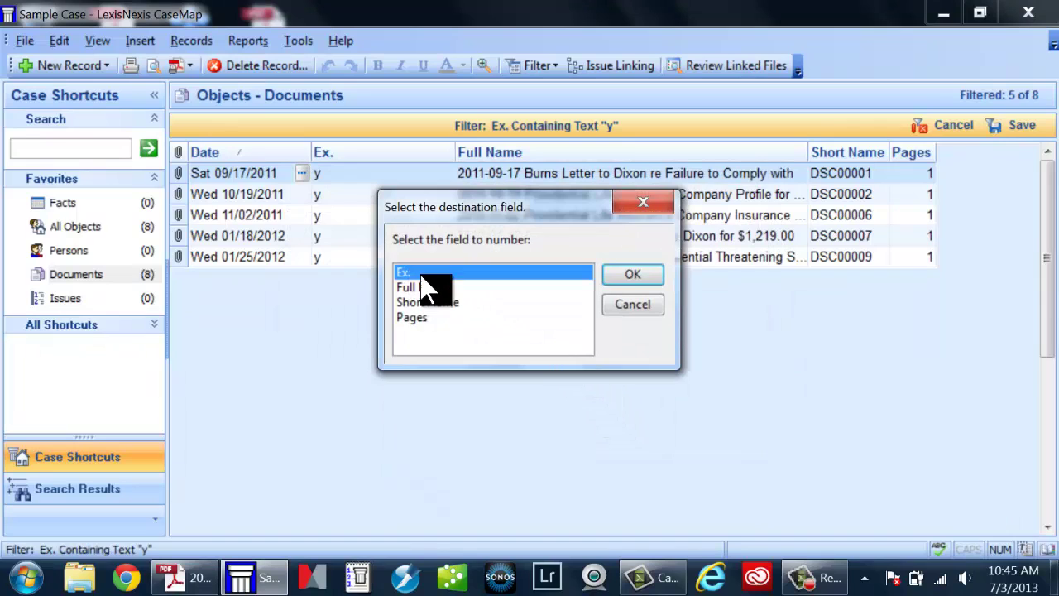
left_click(633, 276)
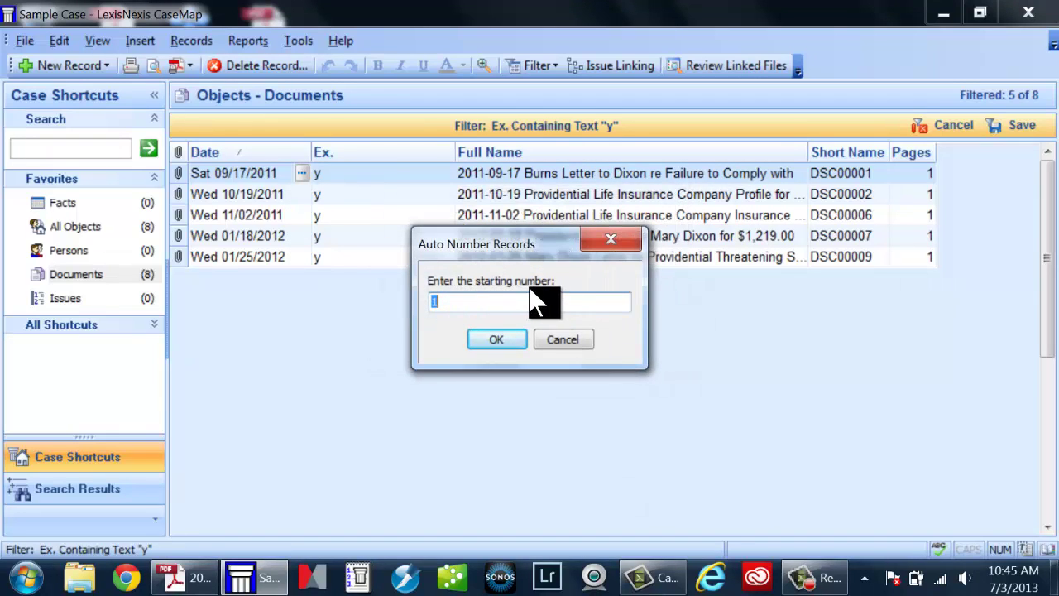
- Number the filtered records from 1 in increments of 1 with five digits and prefix P, overwriting the Ex. field's data
left_click(496, 341)
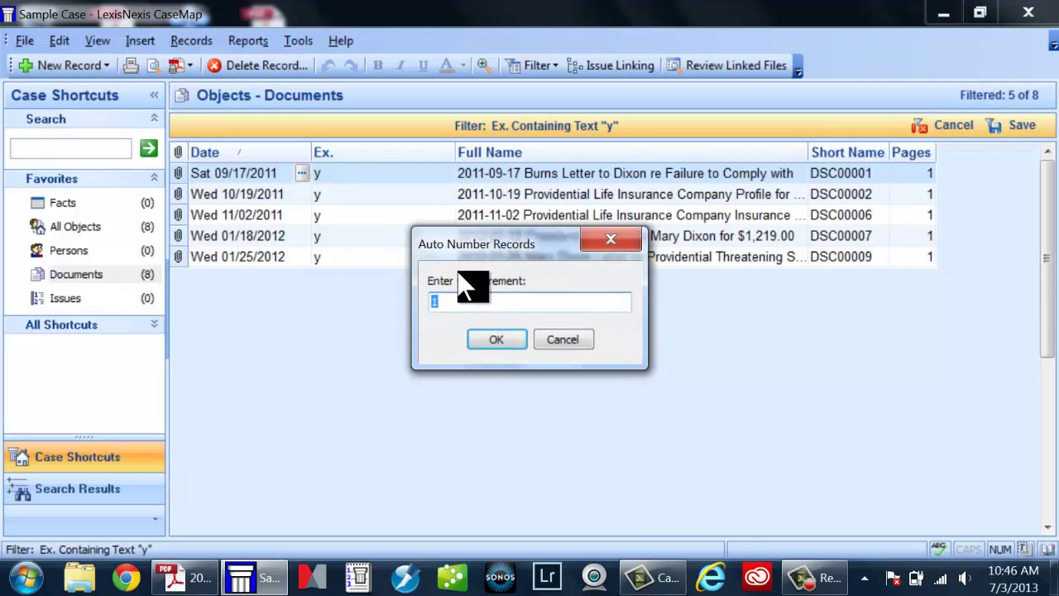
left_click(495, 339)
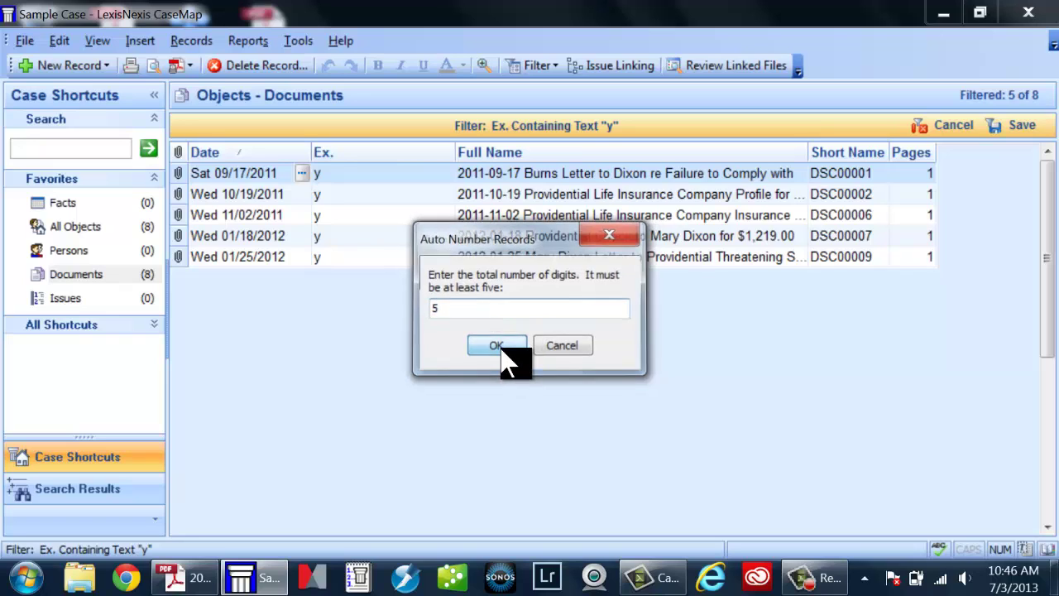
left_click(503, 349)
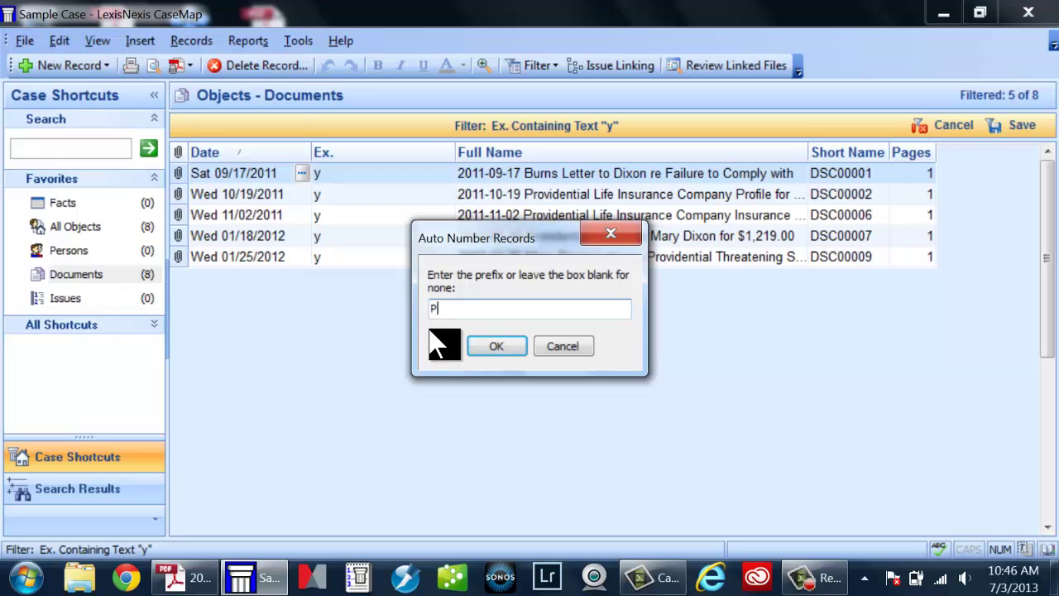
left_click(489, 348)
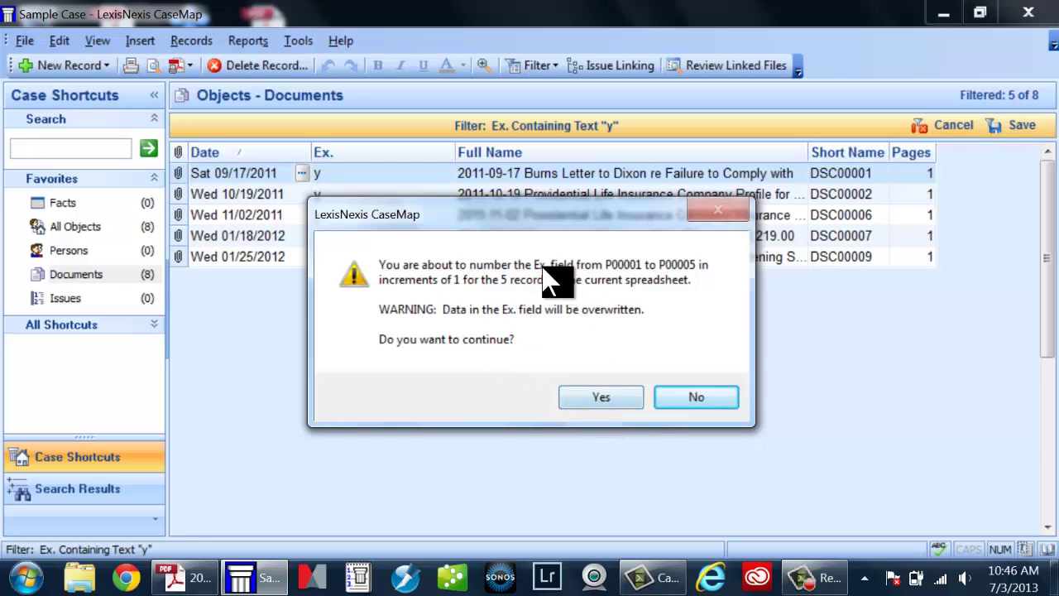
left_click_drag(514, 220, 678, 213)
left_click(737, 392)
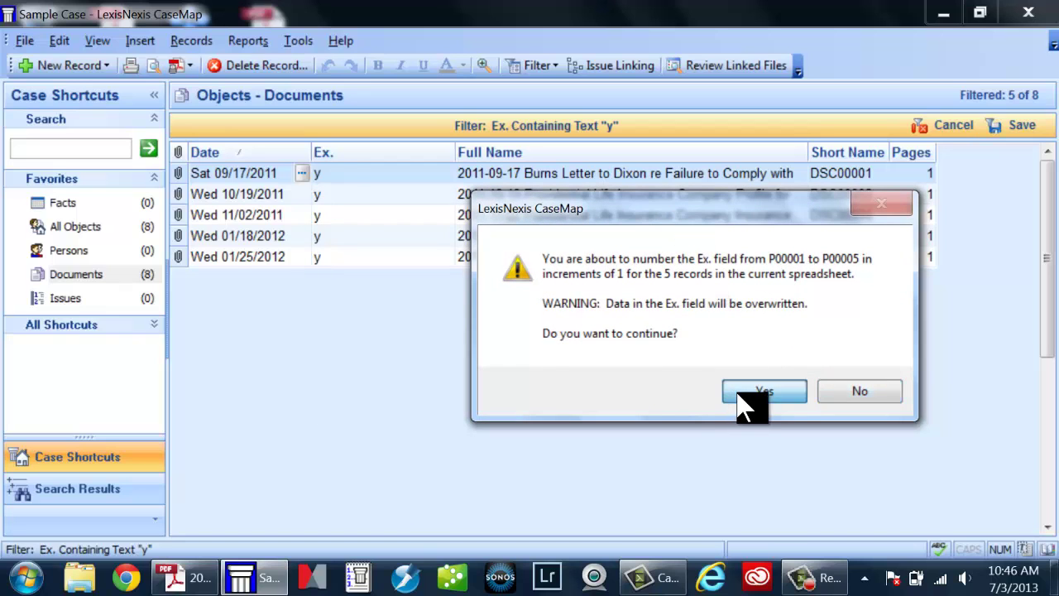
left_click(715, 367)
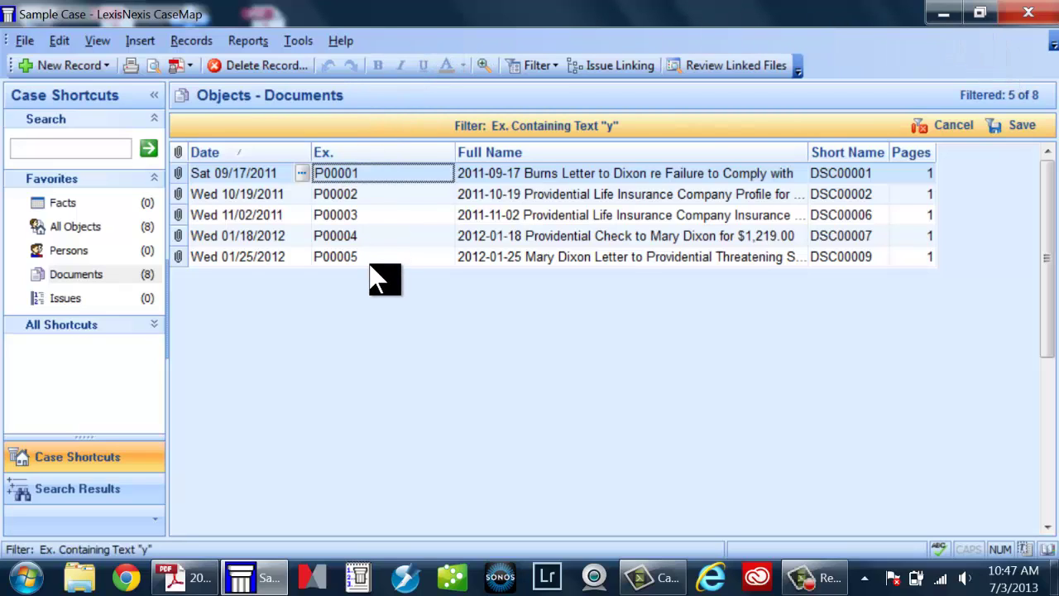
- Set the report title of the filtered documents report to "Plaintiff's Exhibit List" in its page setup
left_click(154, 64)
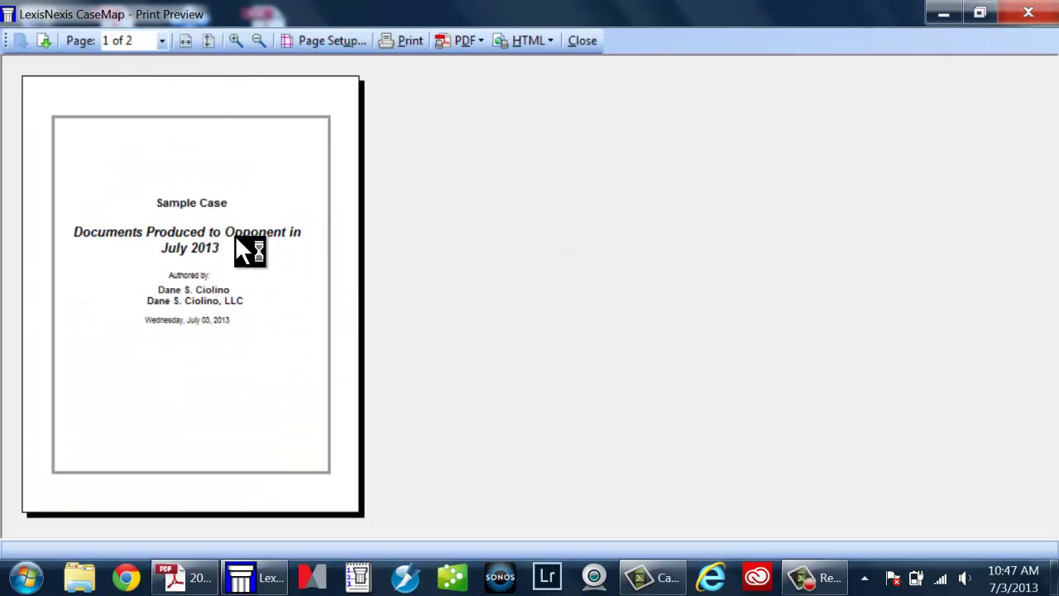
left_click(322, 39)
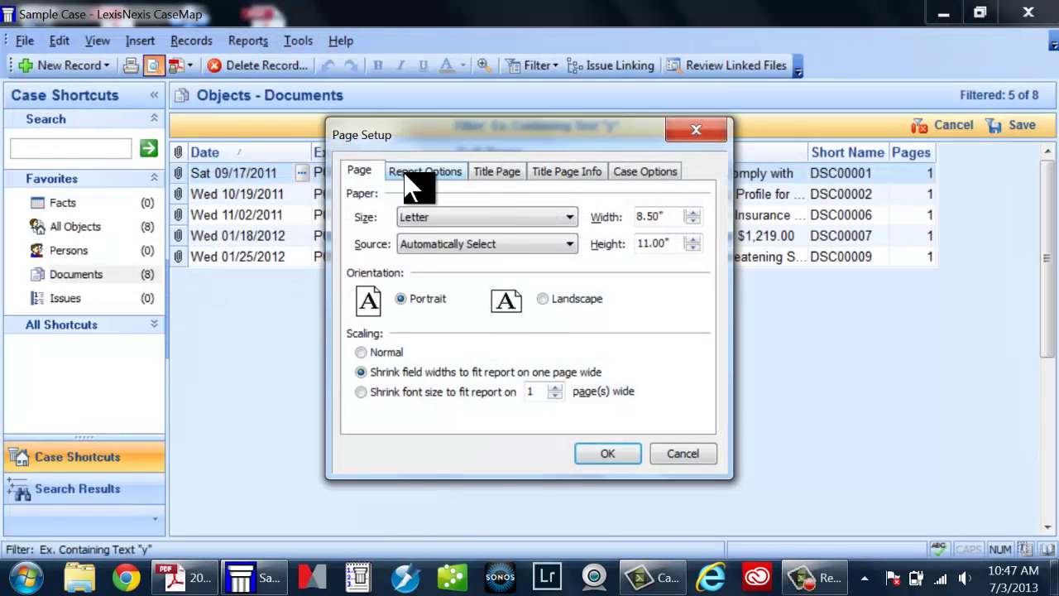
left_click(410, 181)
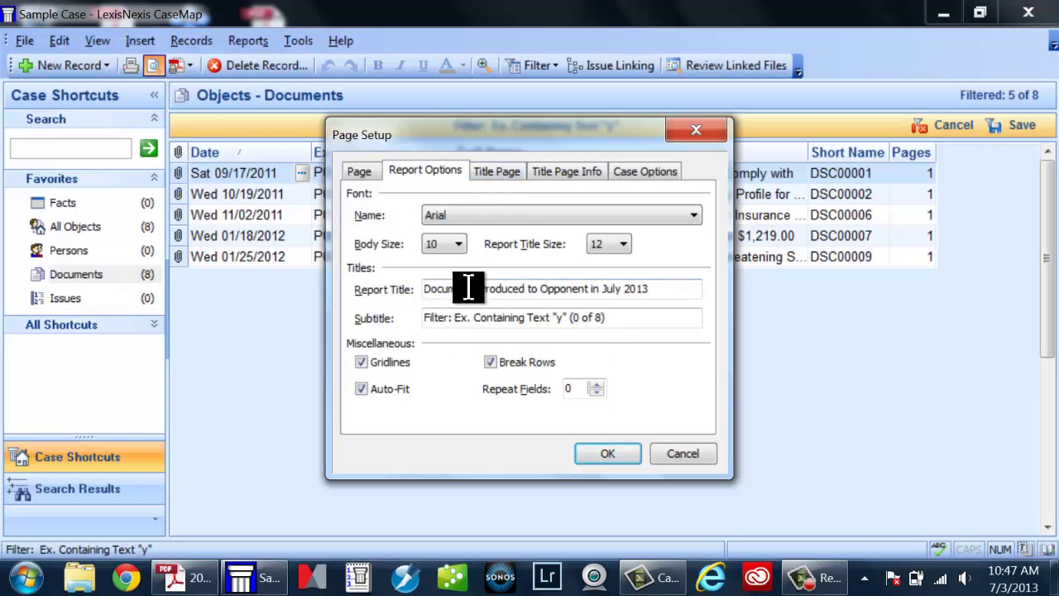
left_click_drag(667, 285, 371, 308)
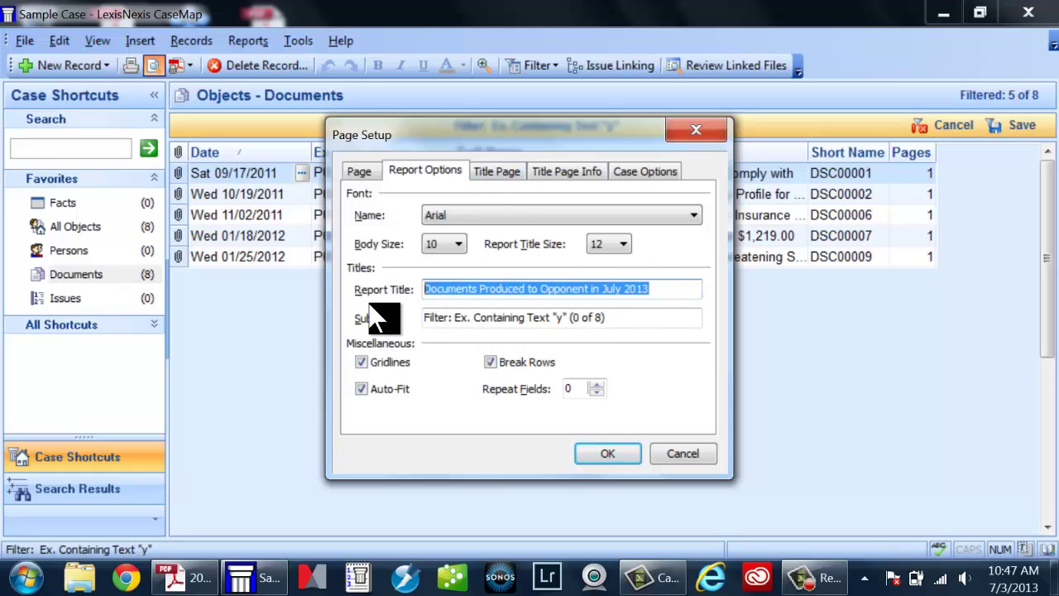
type("Plaintiff's Exhibit List")
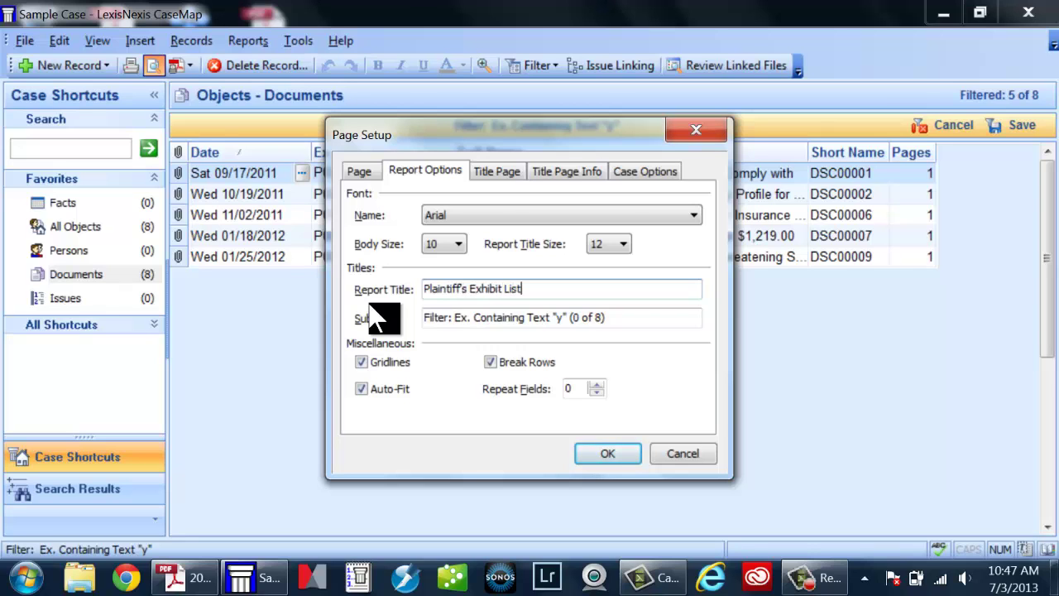
key("Return")
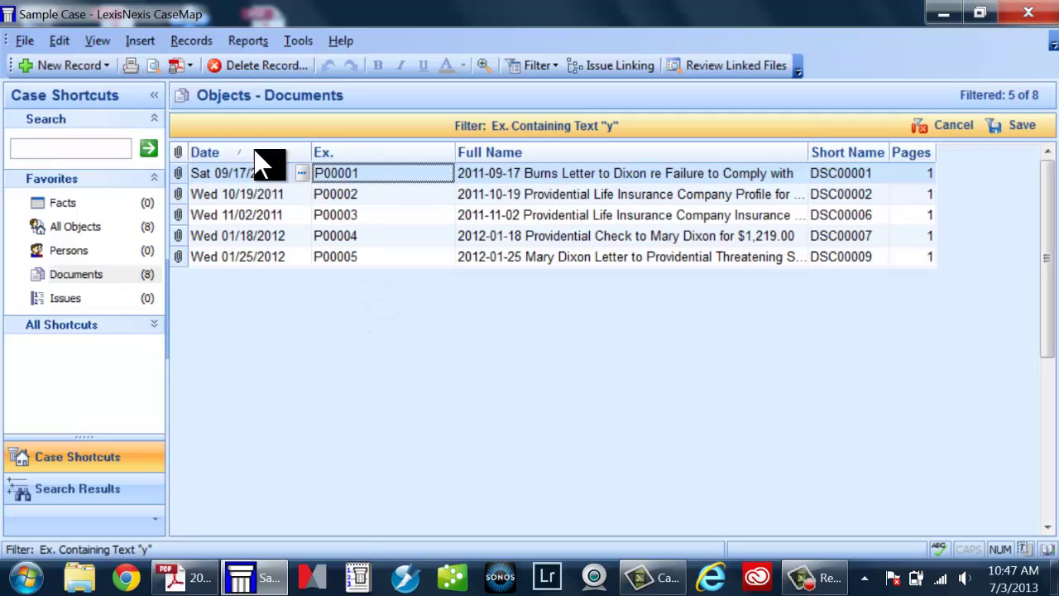
- Preview the Plaintiff's Exhibit List report and examine the exhibit table on page 2 at a readable size
left_click(152, 67)
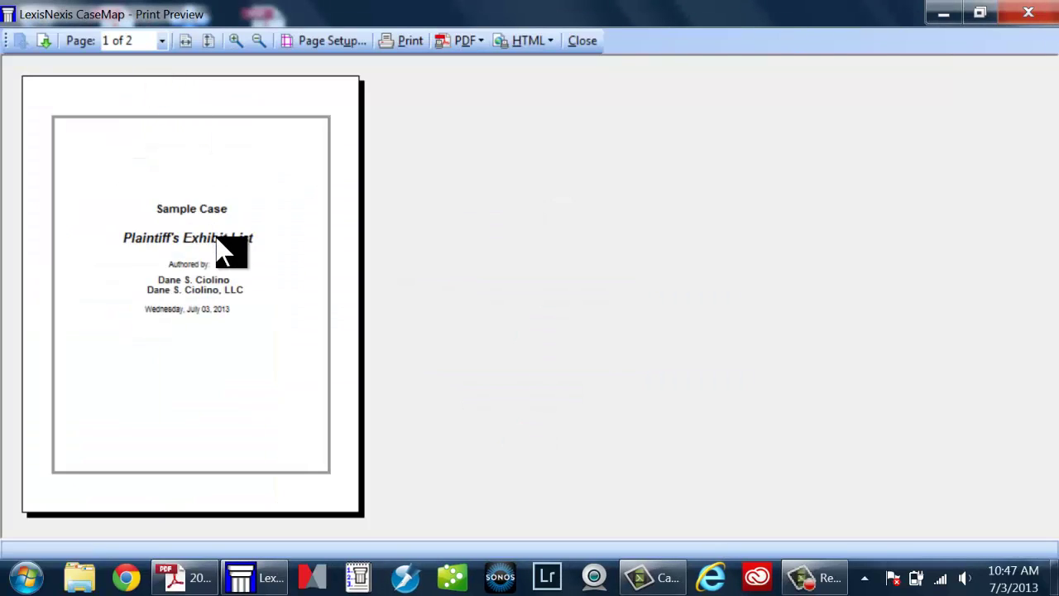
left_click(43, 42)
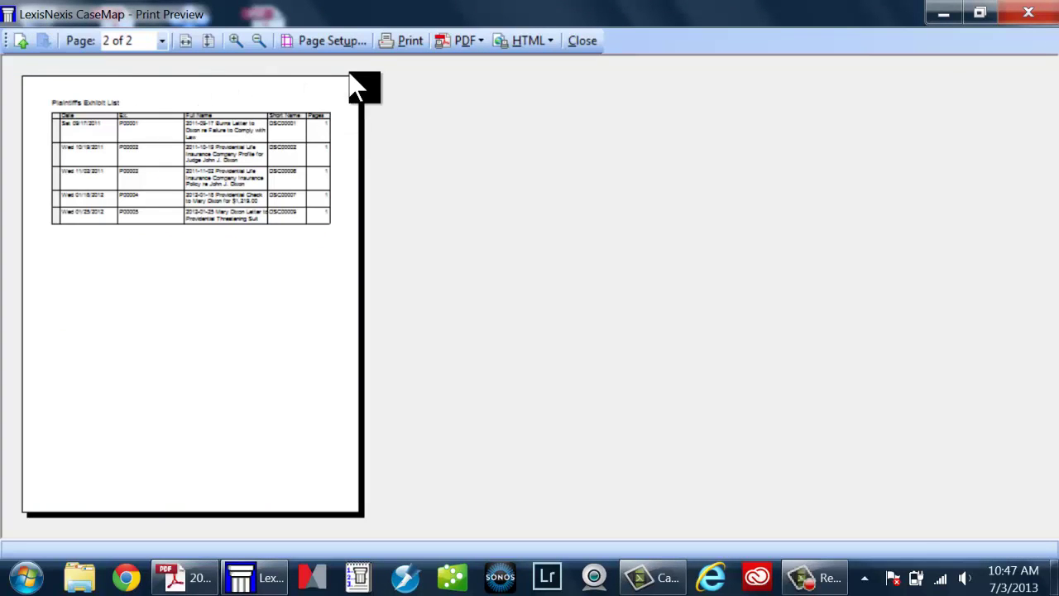
left_click(236, 41)
left_click(236, 41)
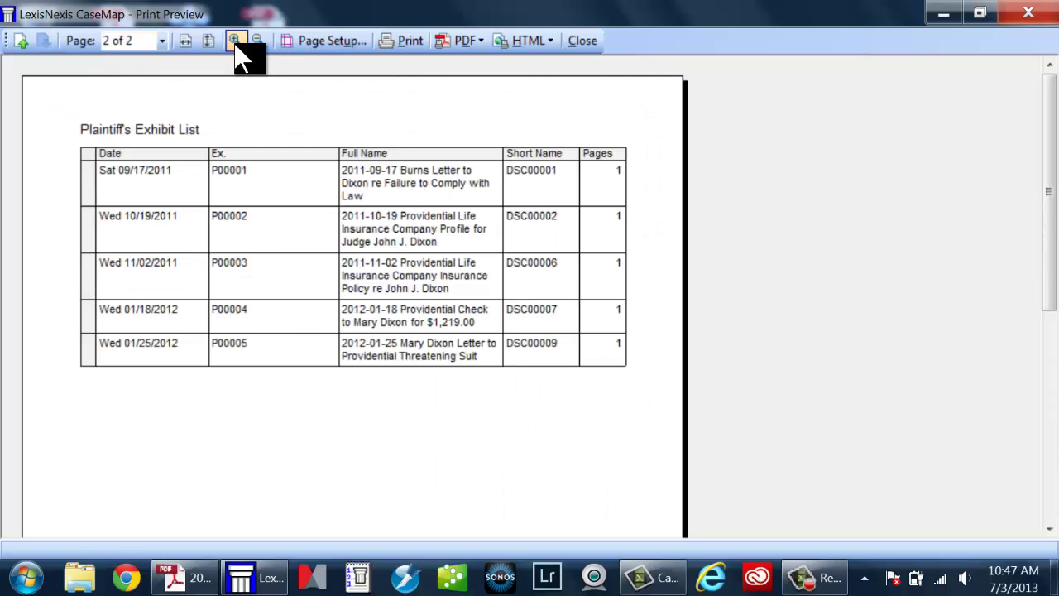
left_click(236, 41)
left_click(235, 41)
left_click(236, 41)
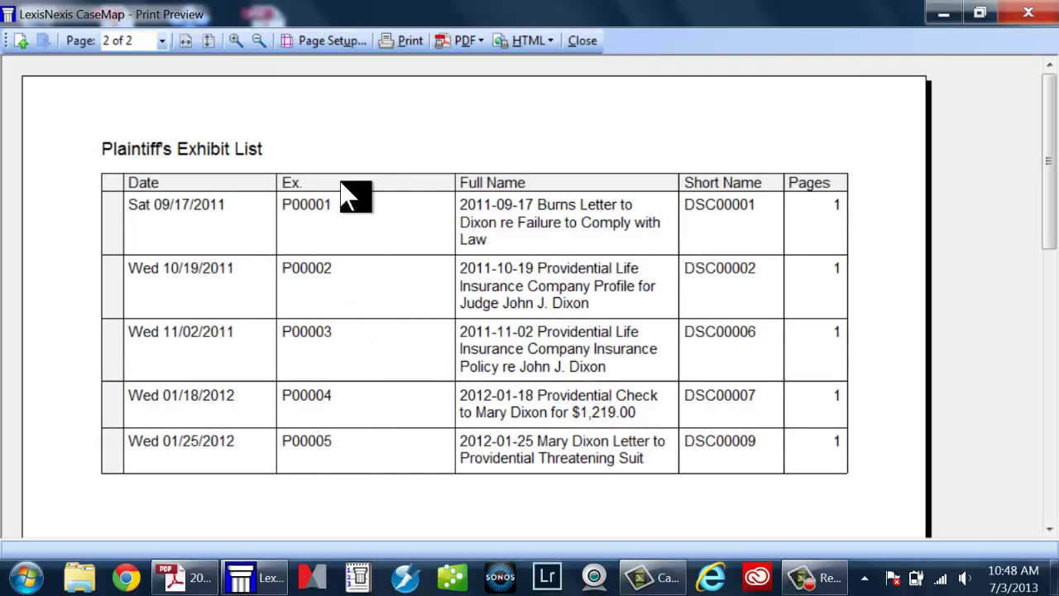
left_click(583, 40)
- Narrow the Ex. column, move it ahead of Date, and sort the filtered documents by Ex. in ascending order
left_click_drag(369, 153, 257, 143)
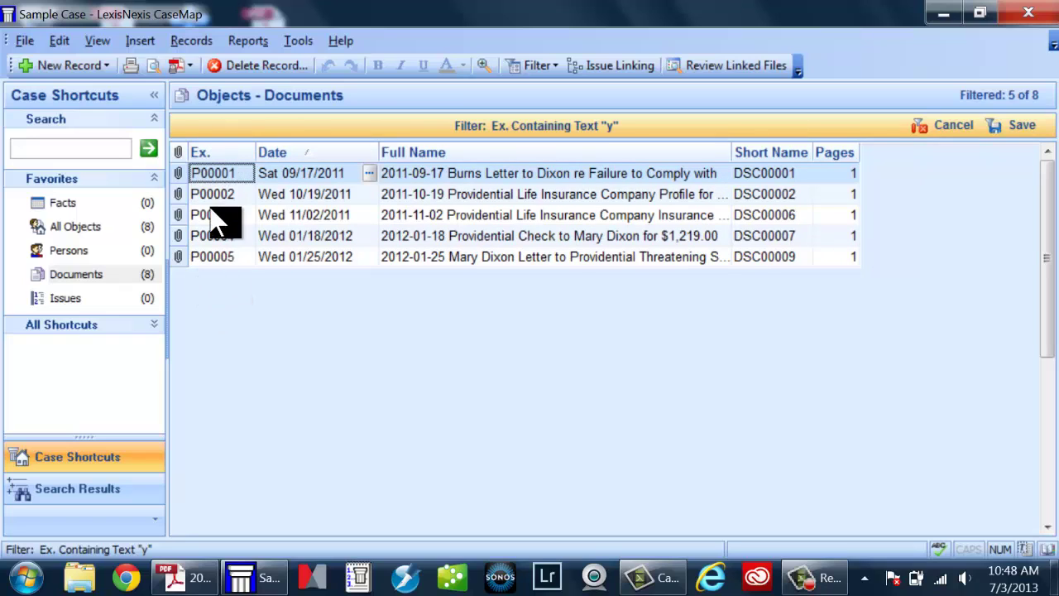
right_click(231, 169)
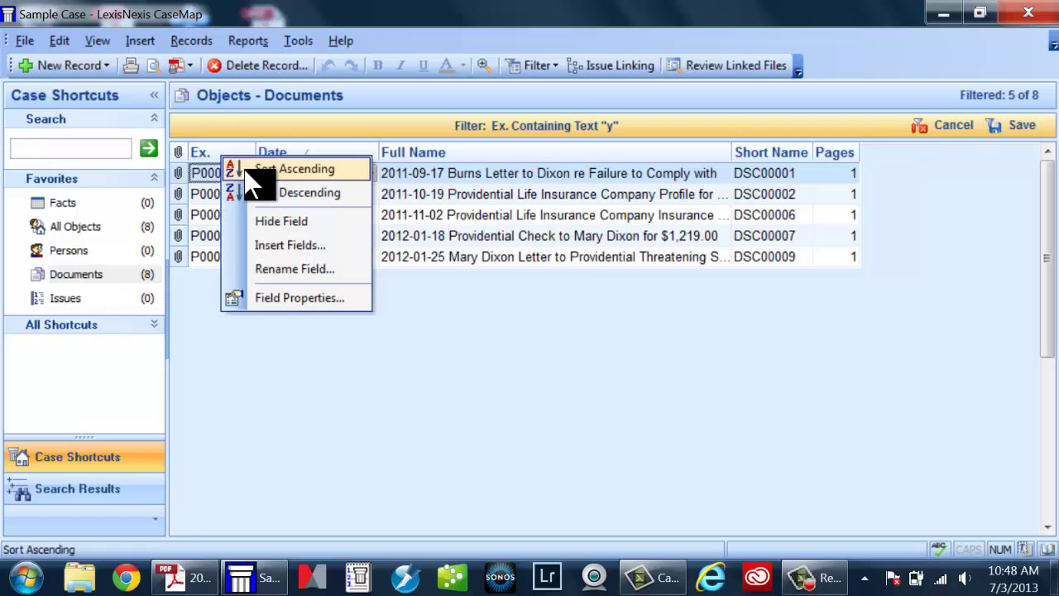
left_click(246, 171)
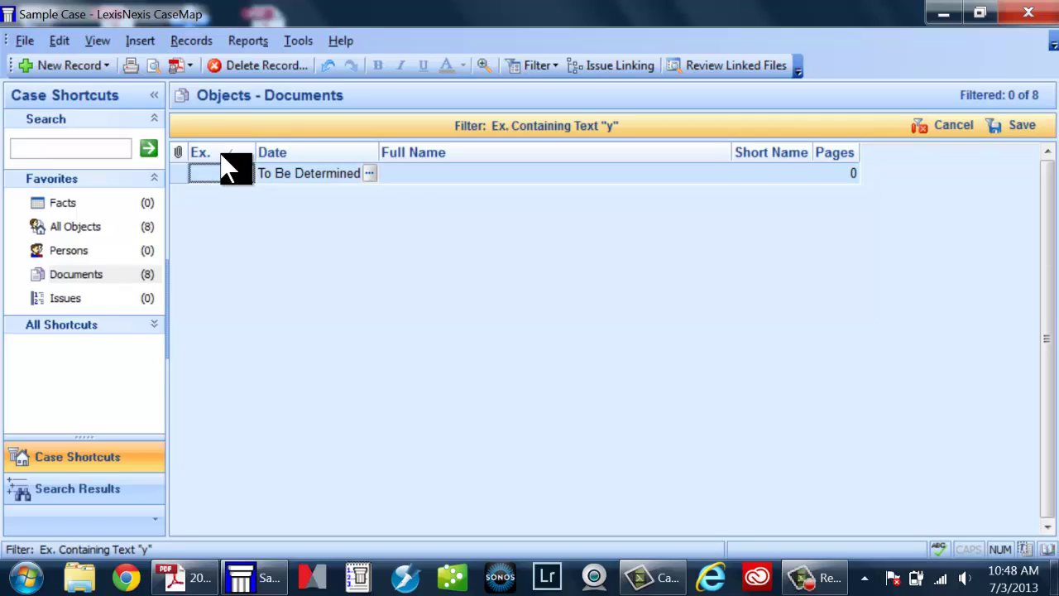
- Cancel the Ex. "y" filter and sort the full document list by Ex., first descending and finally ascending
right_click(222, 156)
left_click(259, 194)
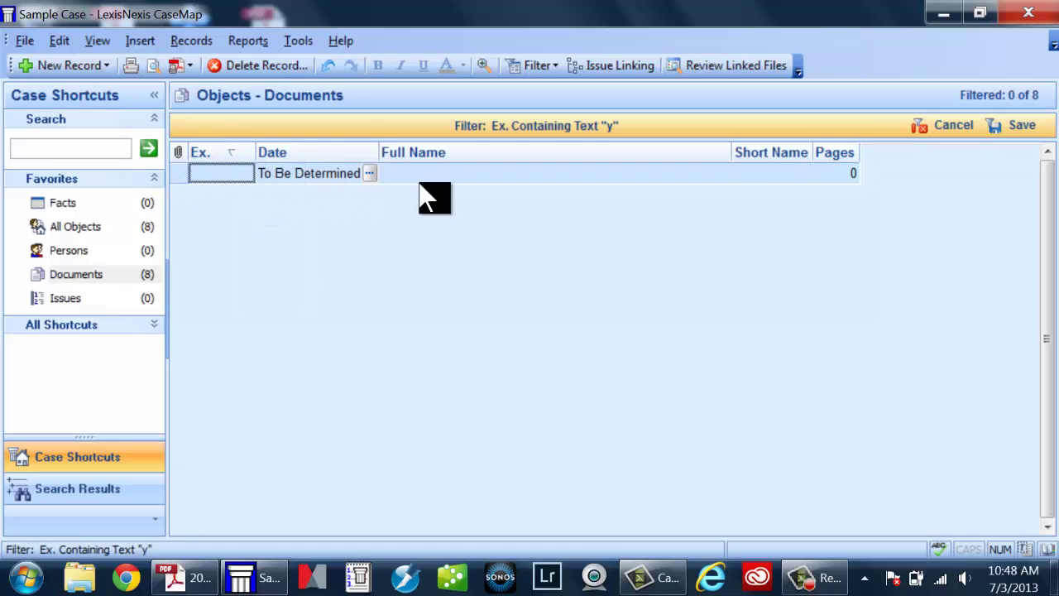
left_click(948, 127)
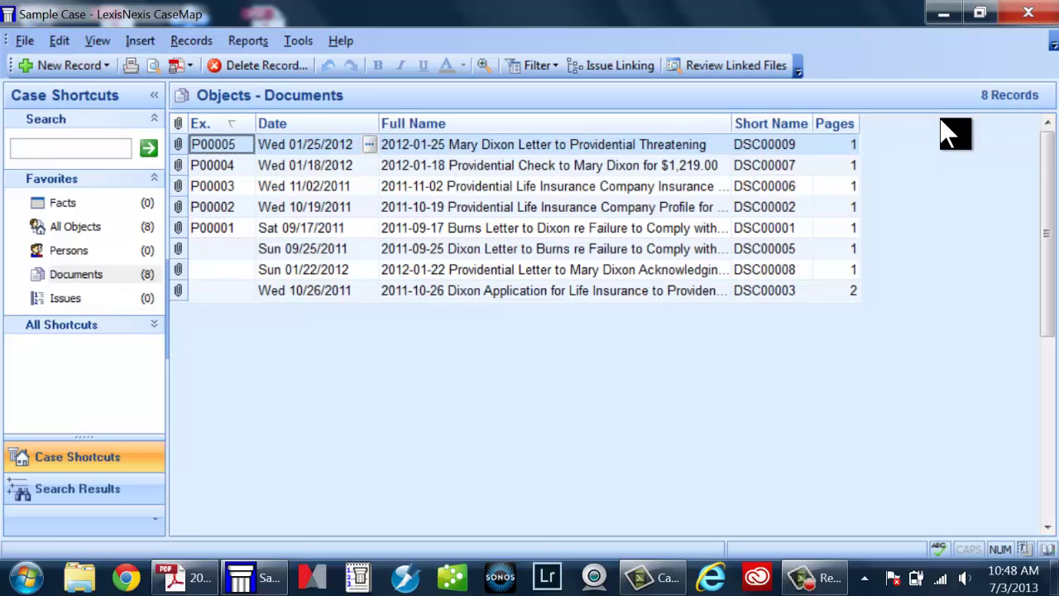
right_click(230, 128)
left_click(279, 144)
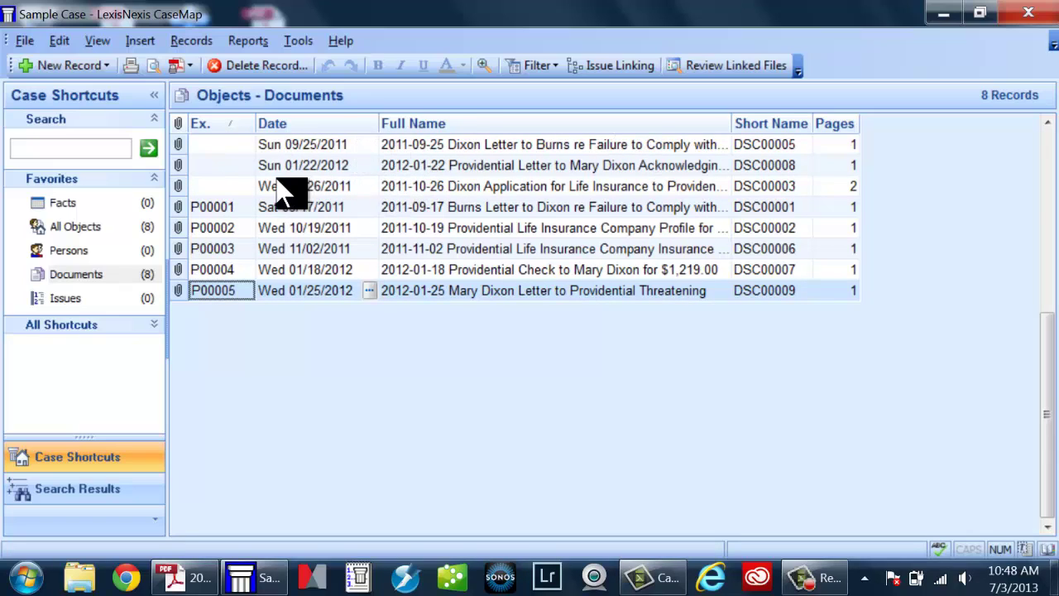
- Try to filter the documents to those whose Description field contains "P"
left_click(535, 66)
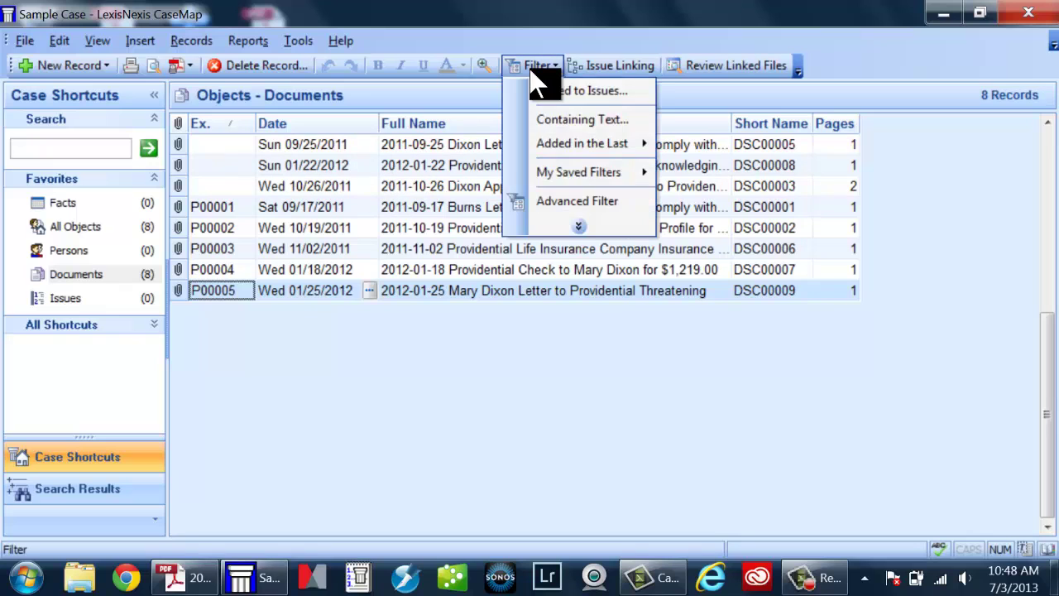
left_click(559, 124)
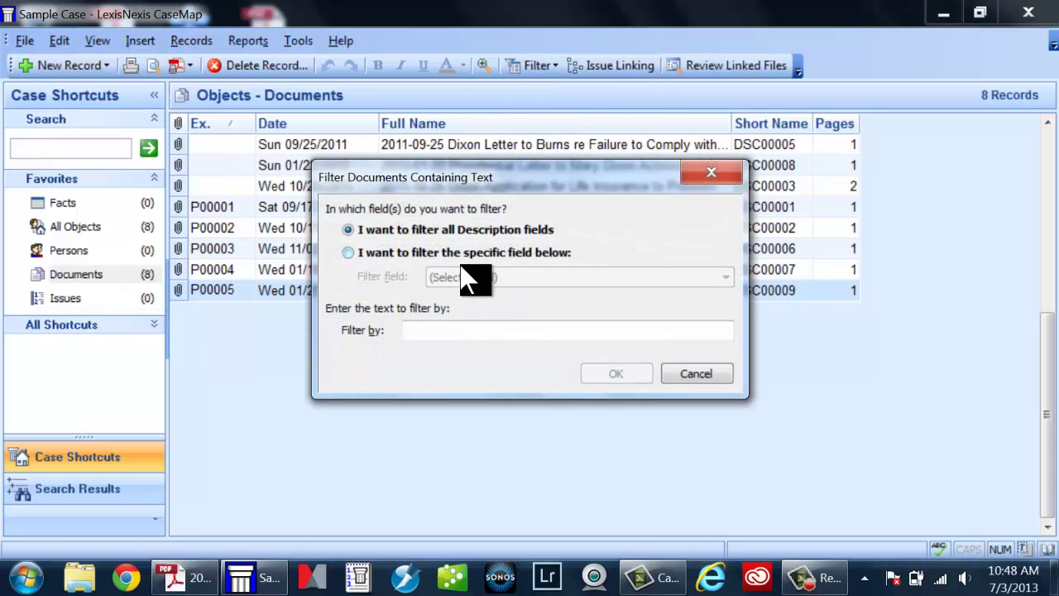
left_click(365, 252)
left_click(539, 277)
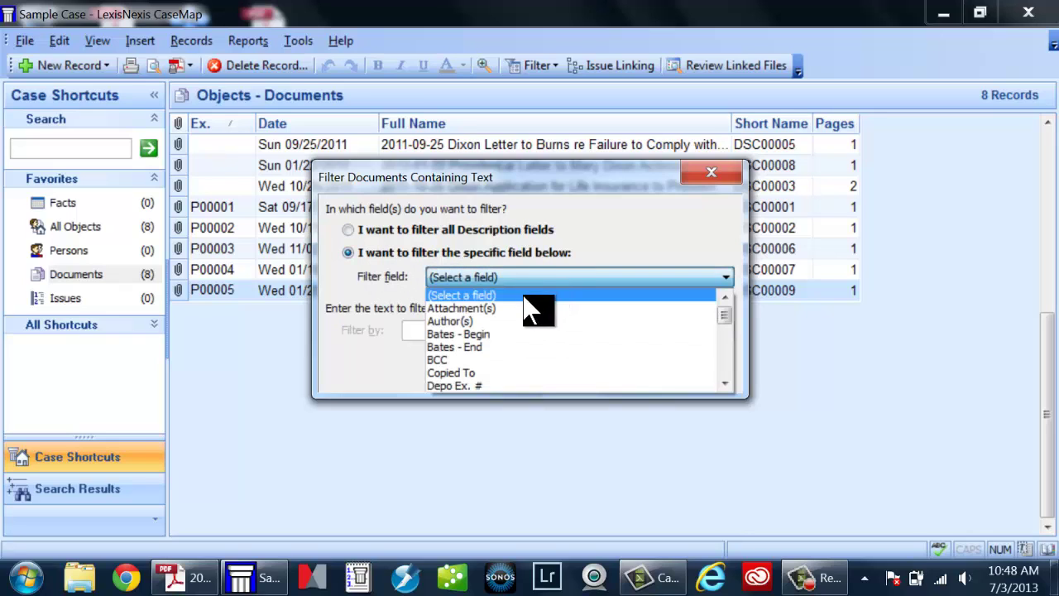
left_click(725, 383)
left_click(725, 383)
left_click(666, 374)
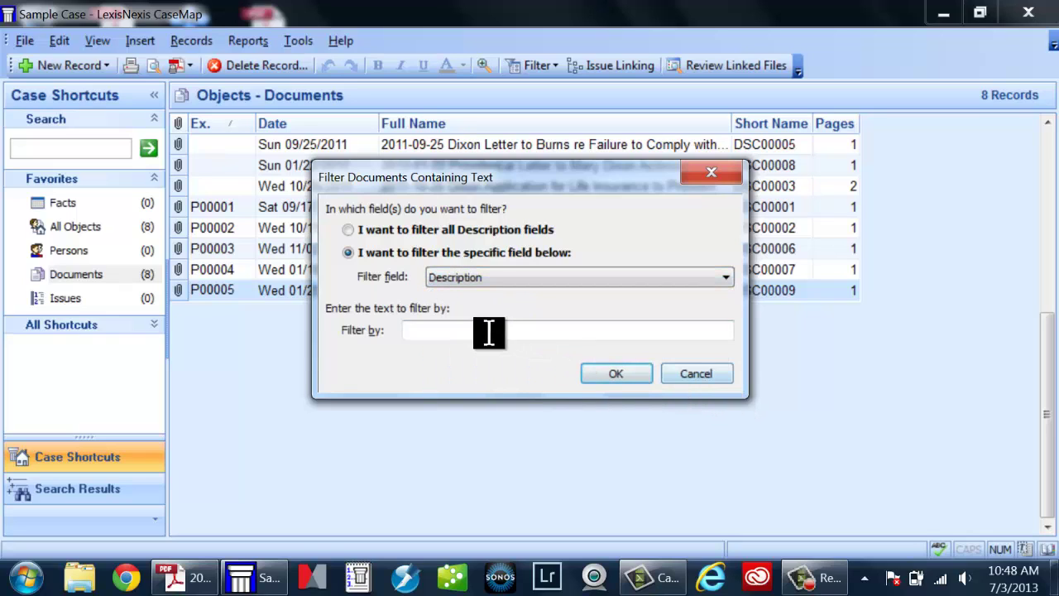
left_click(445, 329)
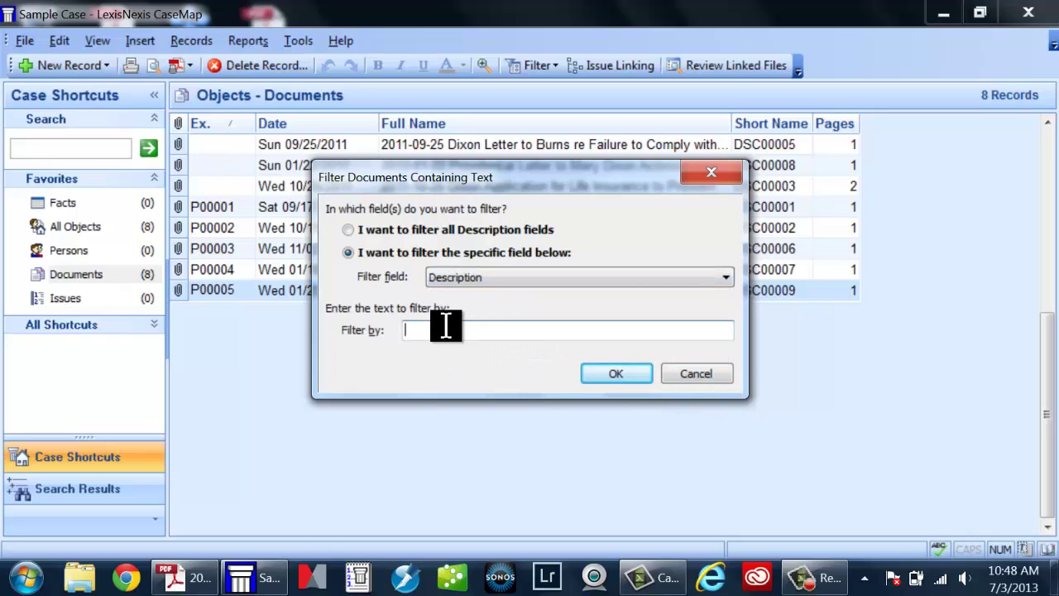
left_click(615, 380)
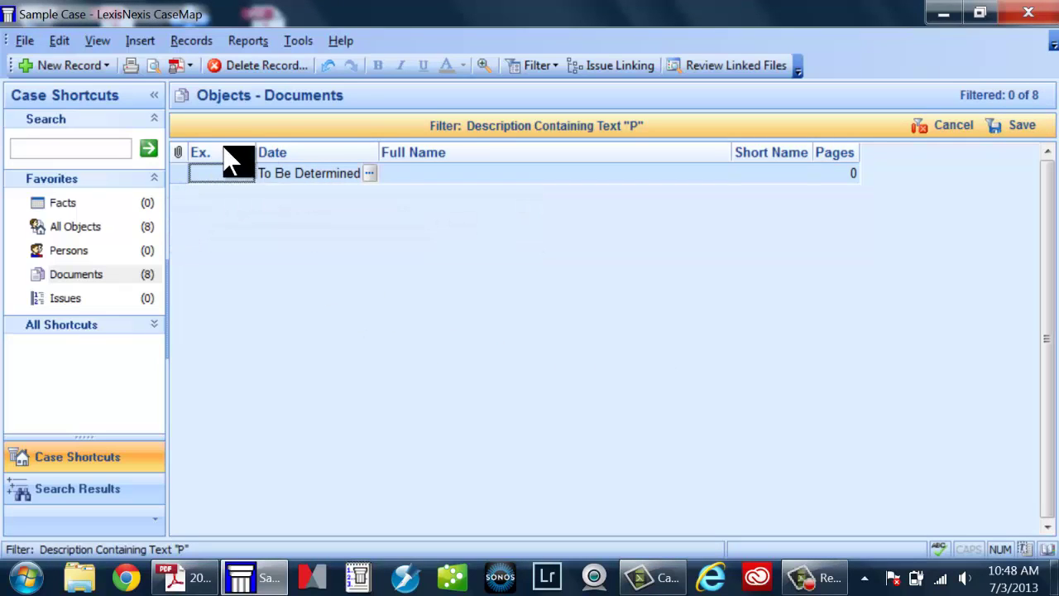
left_click(946, 128)
- Filter the documents by selection using the text "P" in the Ex. field of the 09/17/2011 document
left_click(224, 207)
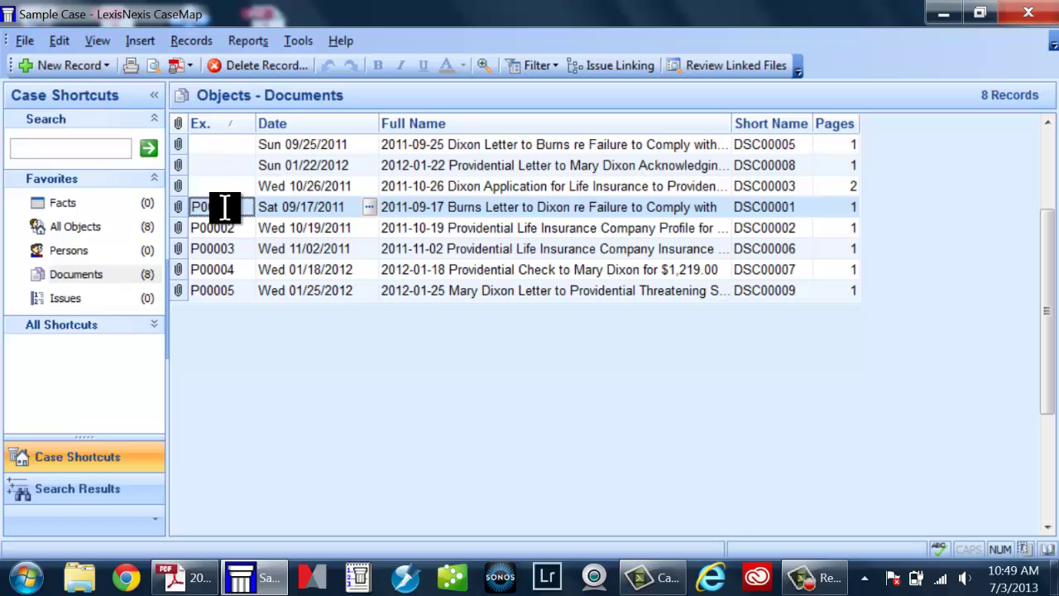
right_click(224, 207)
left_click_drag(318, 230, 371, 230)
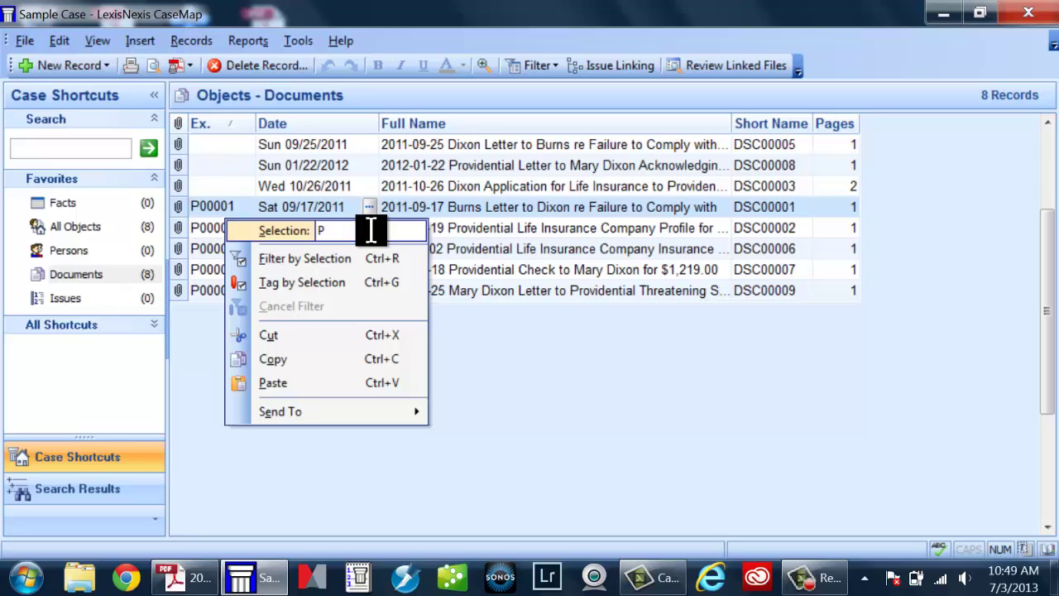
left_click(294, 259)
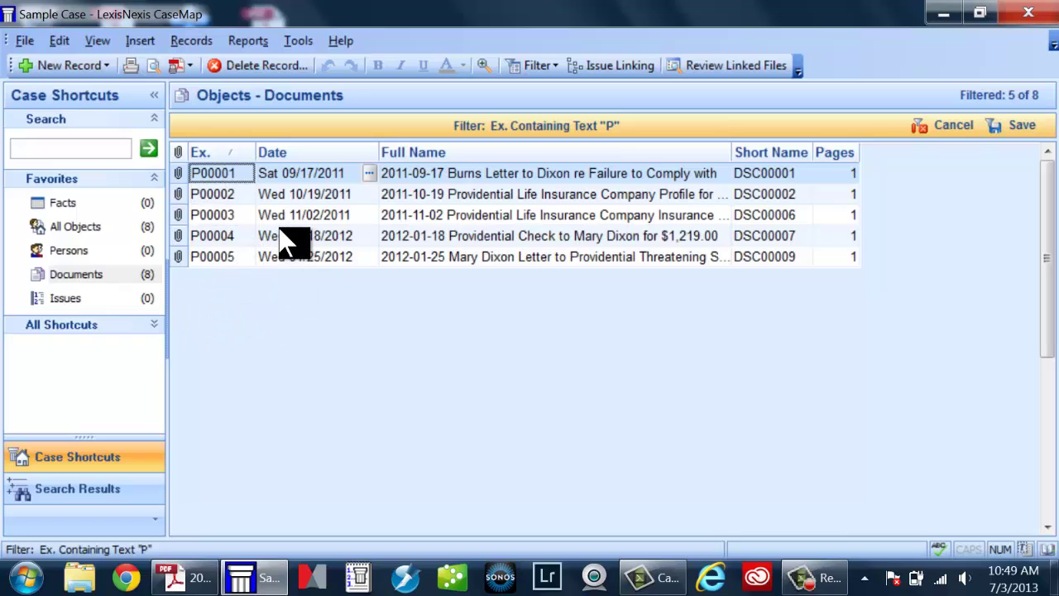
- Save the current Ex. filter under the name "Plaintiff's Exhibit List"
left_click(1016, 131)
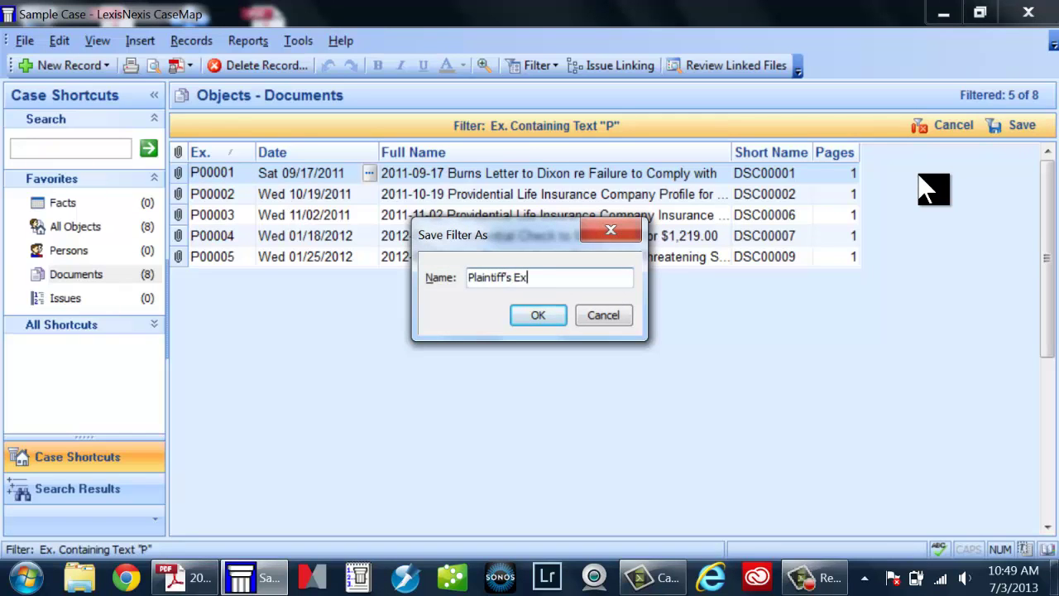
type("Plaintiff's Exhibit List")
key("Return")
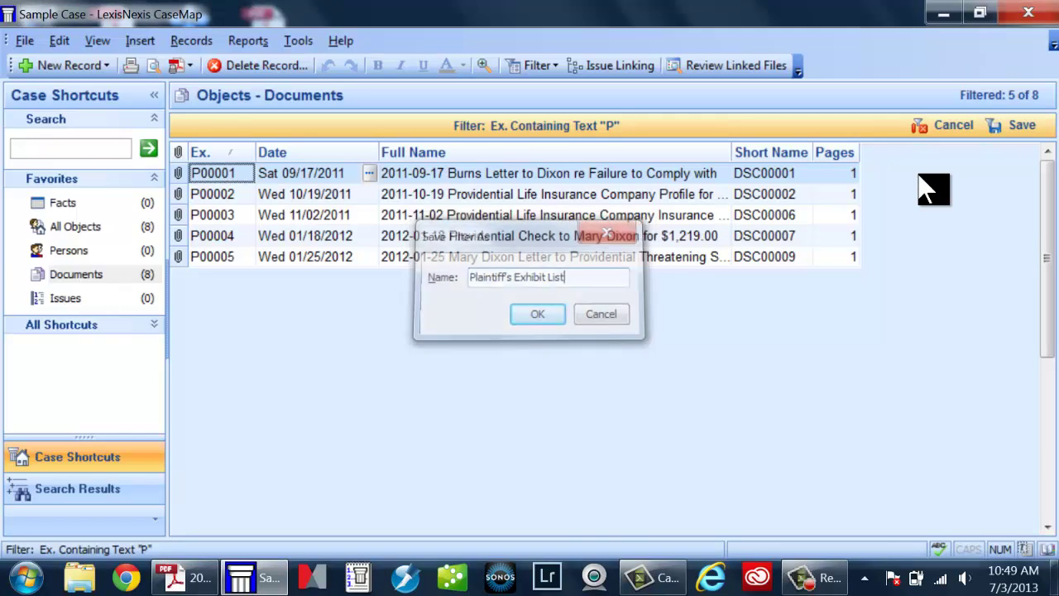
- Cancel the active filter and reapply the saved filter "Plaintiff's Exhibit List" to the document list
left_click(961, 128)
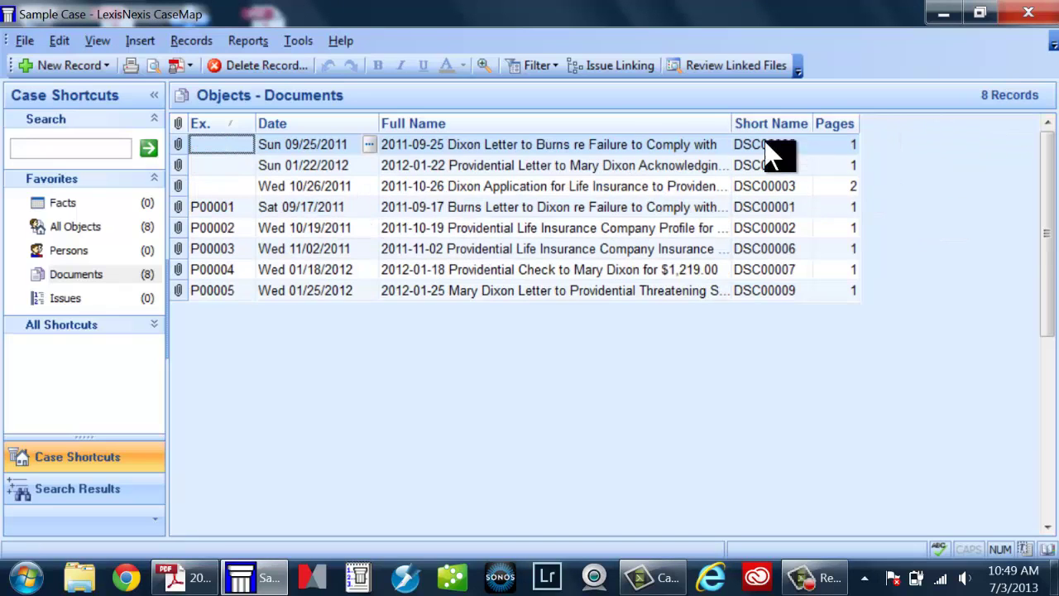
left_click(556, 66)
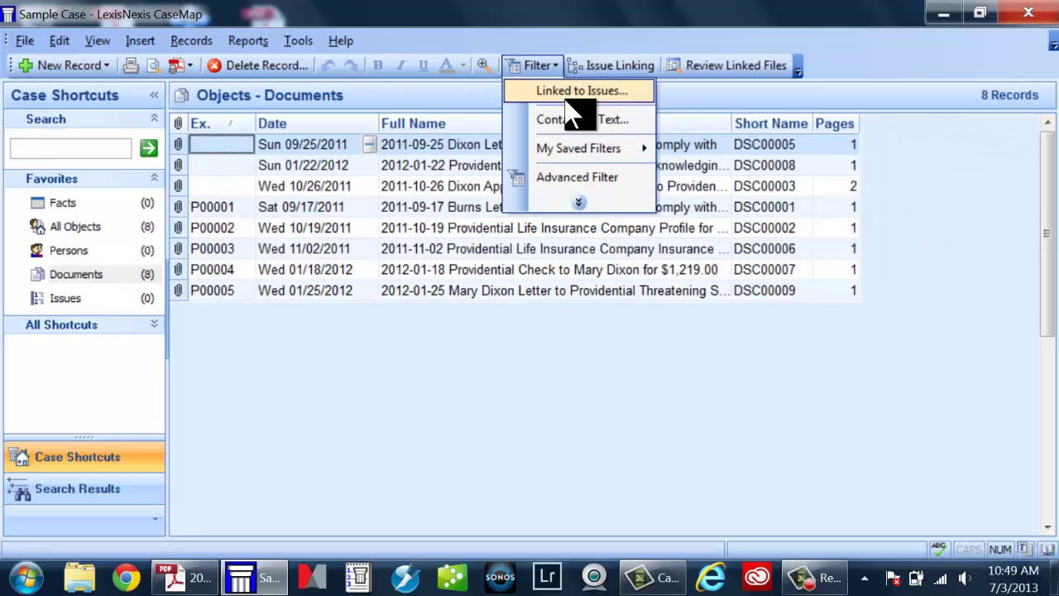
mouse_move(576, 156)
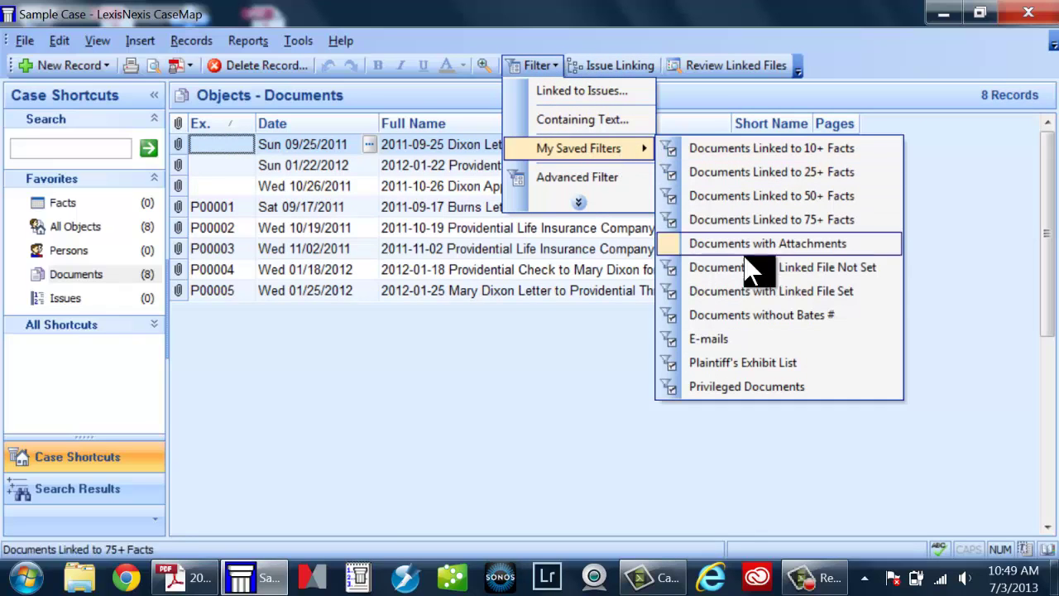
left_click(754, 365)
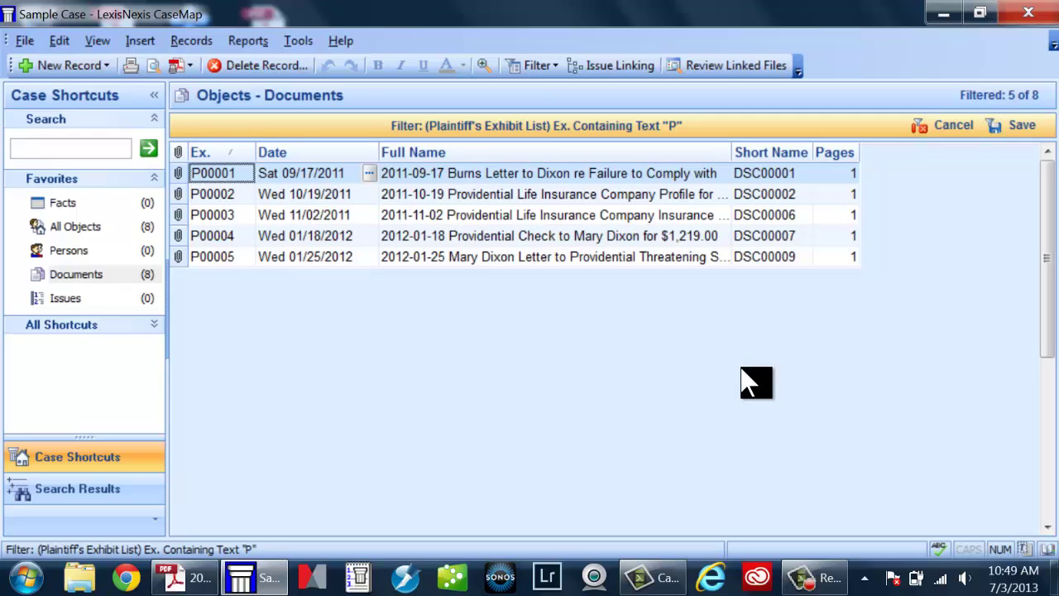
- Preview the report with Ex. as its first column and examine the enlarged exhibit table on page 2
left_click(154, 67)
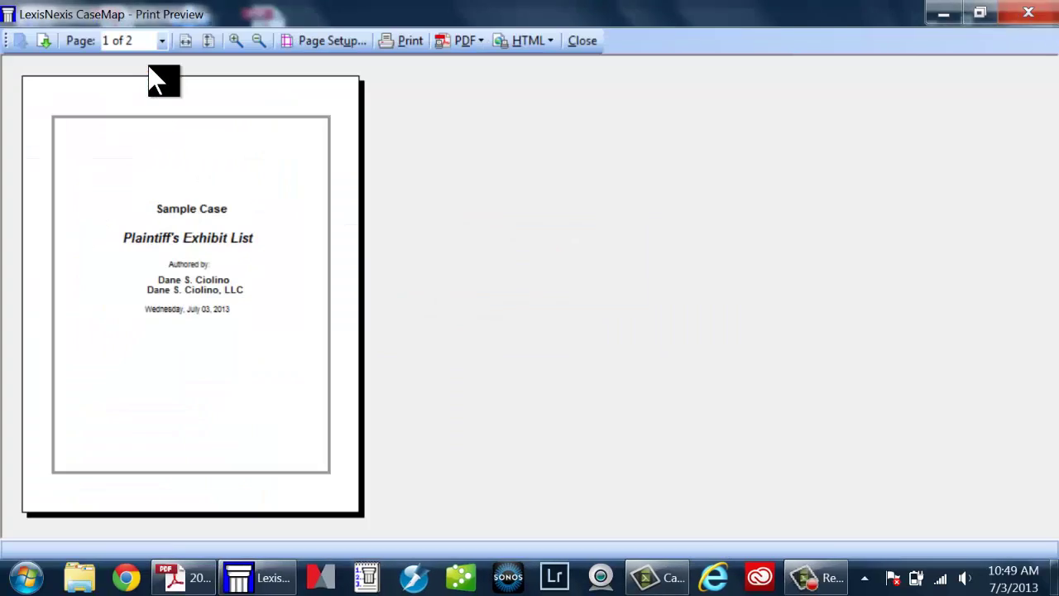
left_click(45, 41)
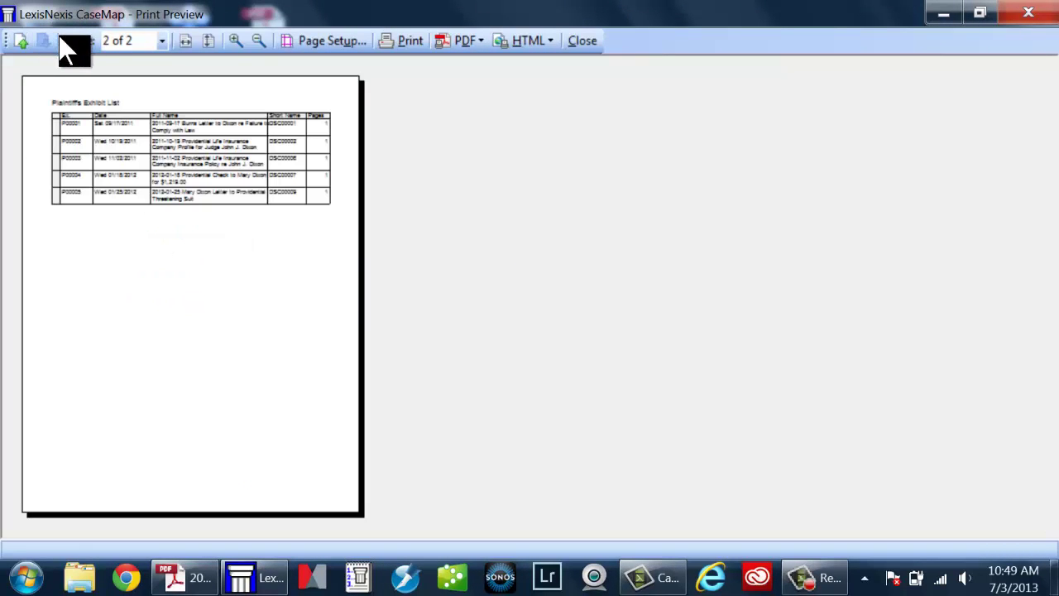
left_click(237, 40)
left_click(236, 40)
left_click(237, 40)
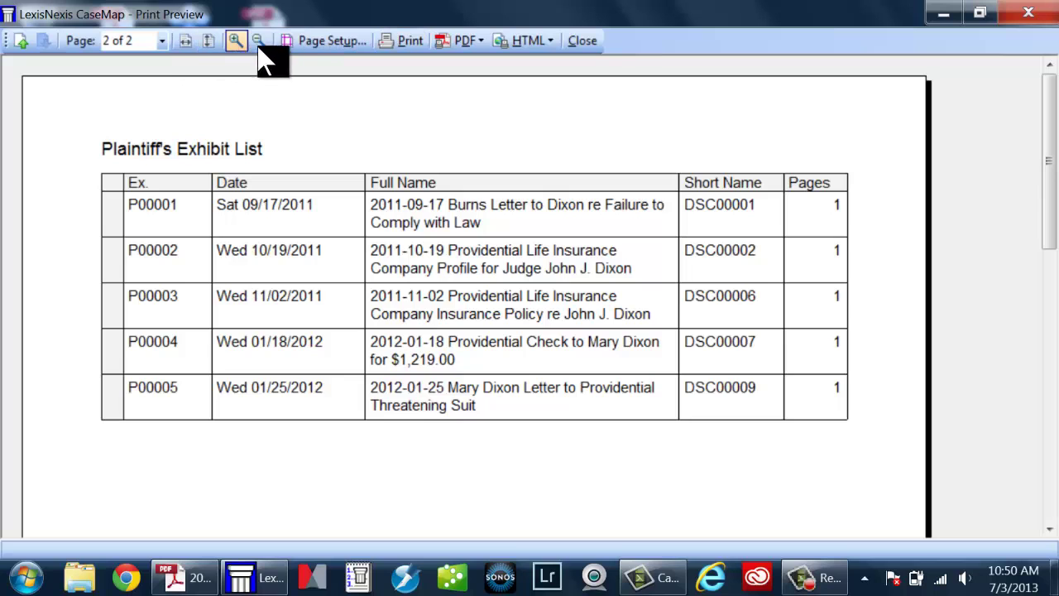
left_click(583, 42)
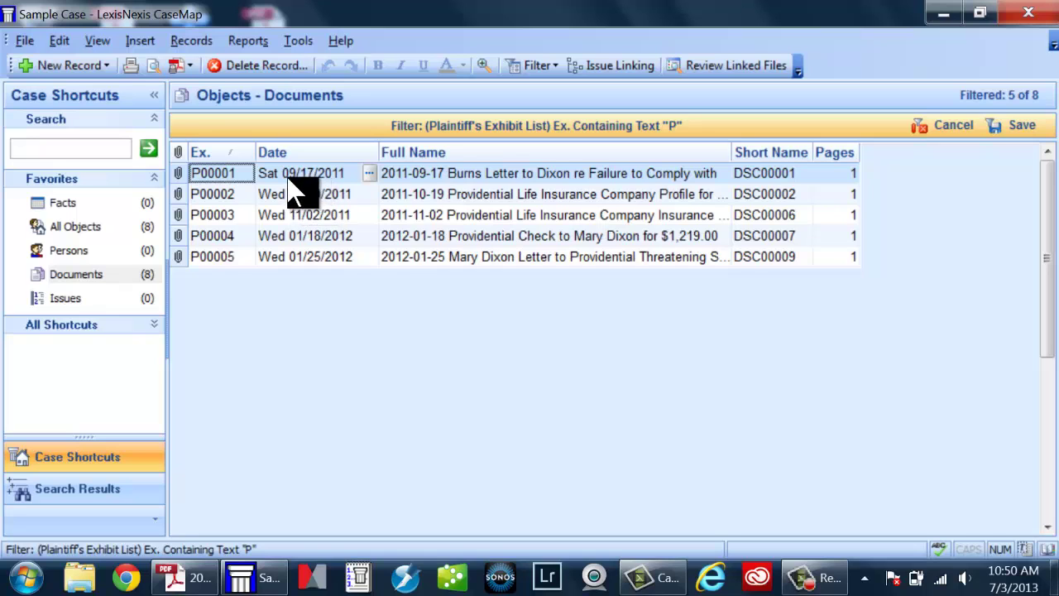
- Cancel the active filter and enter exhibit number P00006 in the Ex. field of the 01/22/2012 document
left_click(969, 141)
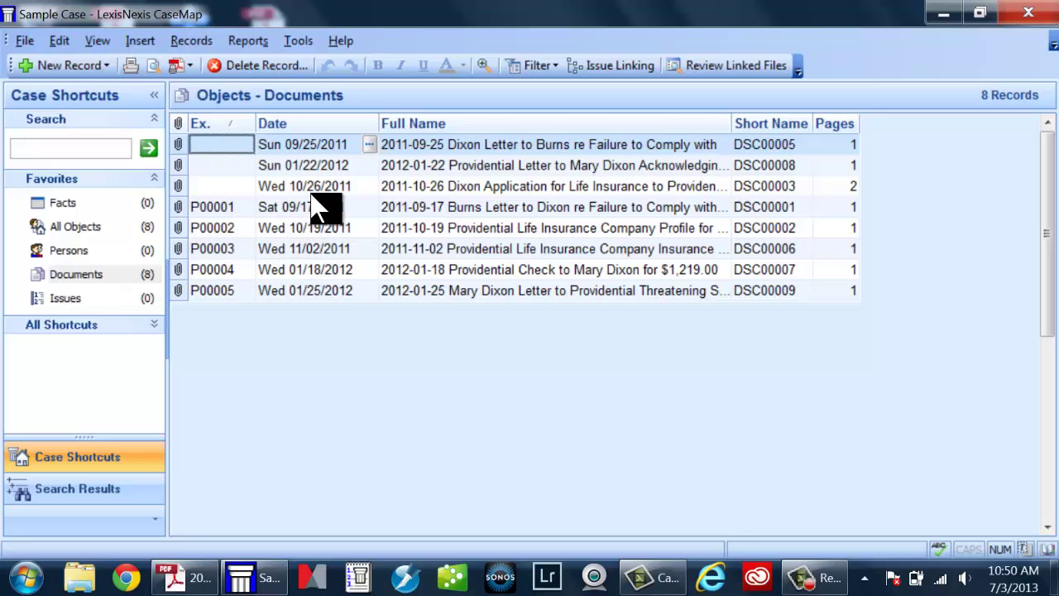
left_click(212, 164)
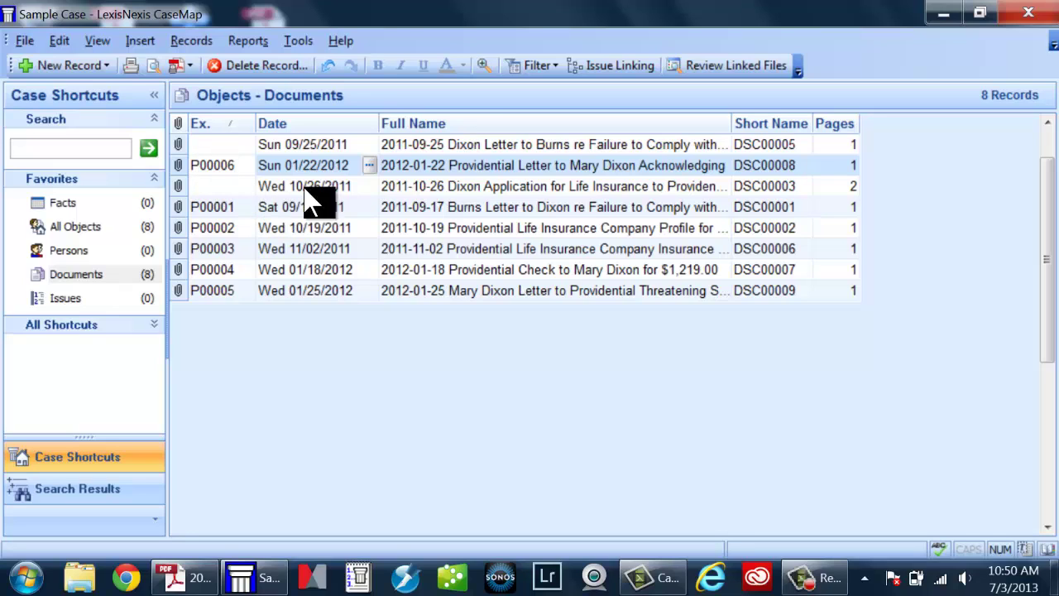
left_click(542, 65)
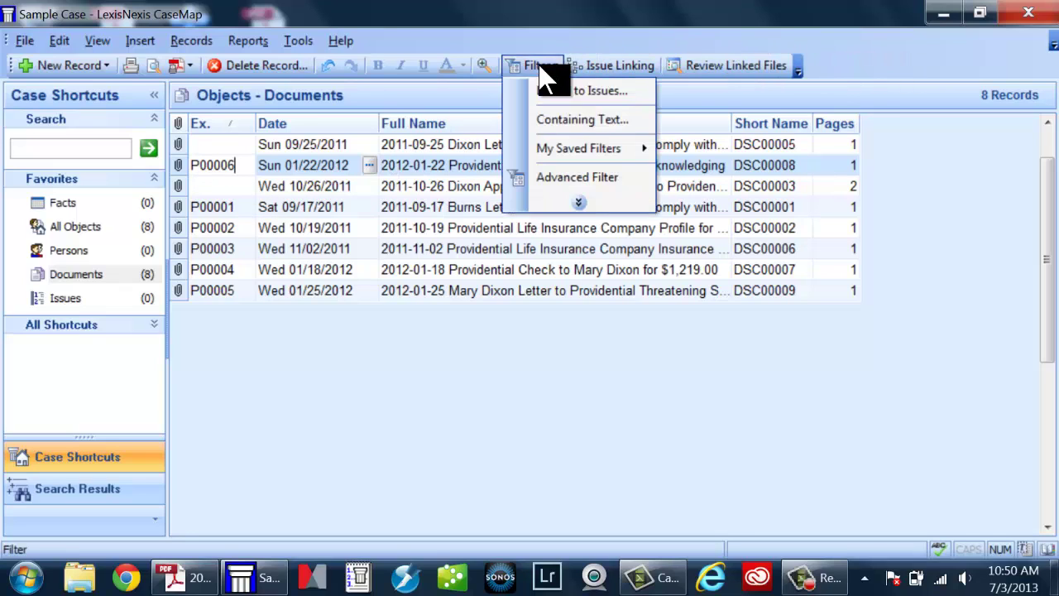
left_click(377, 186)
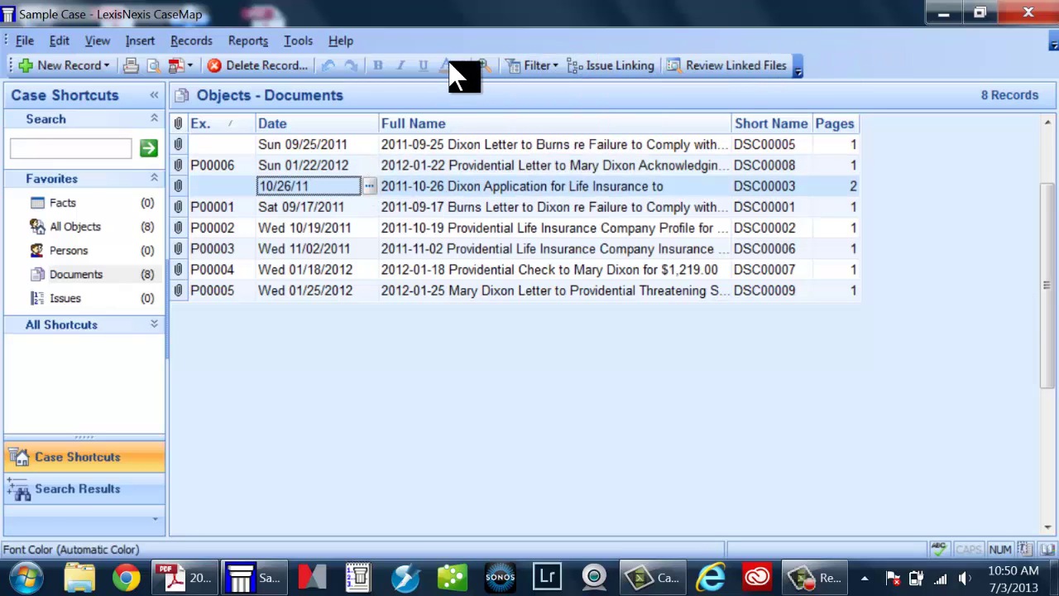
- Reapply the saved filter "Plaintiff's Exhibit List" to the updated document list
left_click(540, 70)
mouse_move(569, 157)
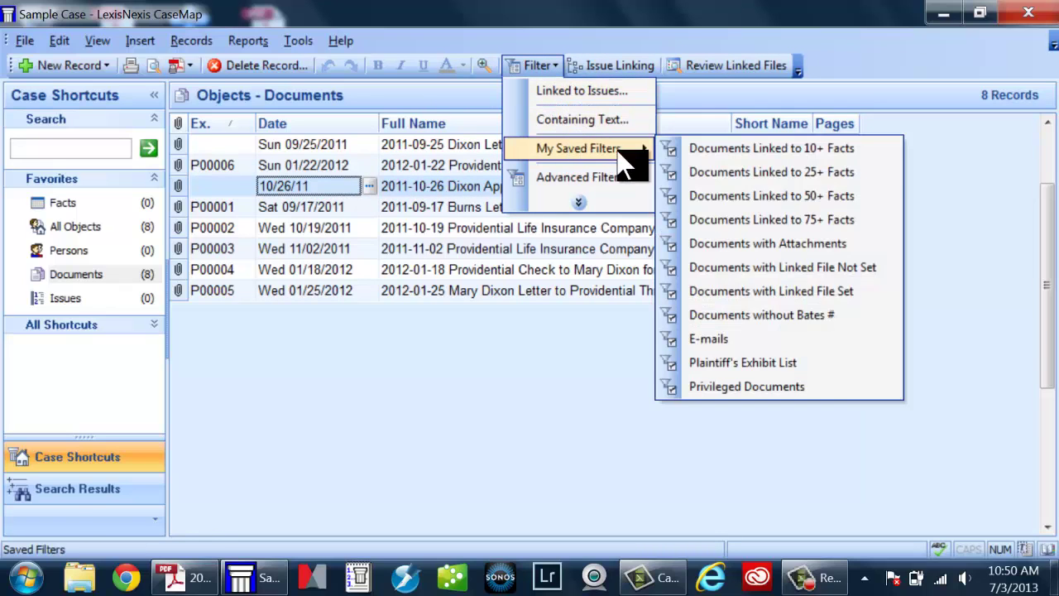
left_click(739, 364)
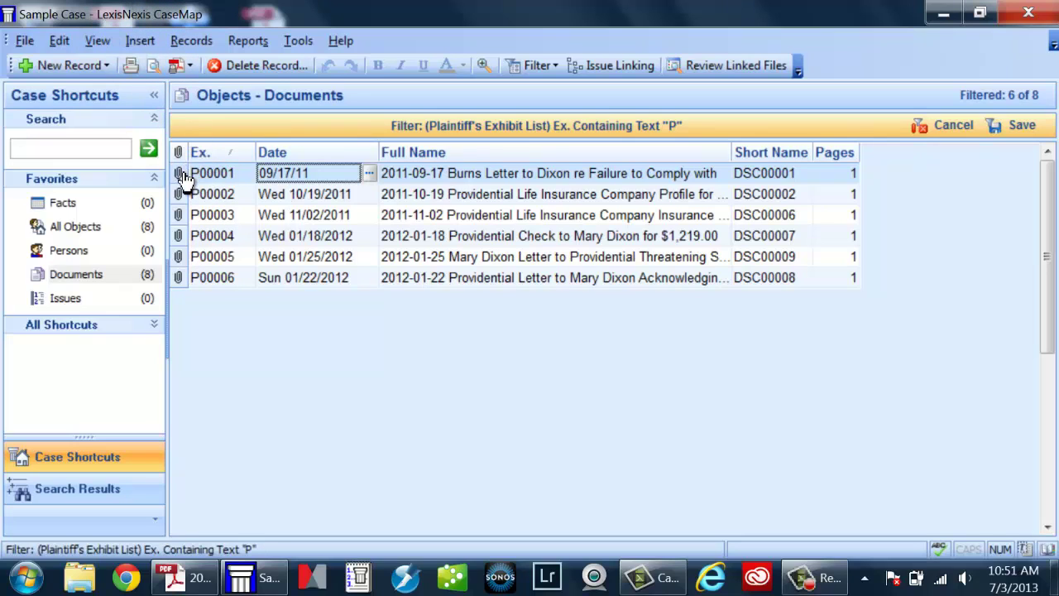
- Export the filtered list as the PDF "Plaintiff's Exhibit List" on the Desktop without embedding the linked documents, and open it
left_click(181, 66)
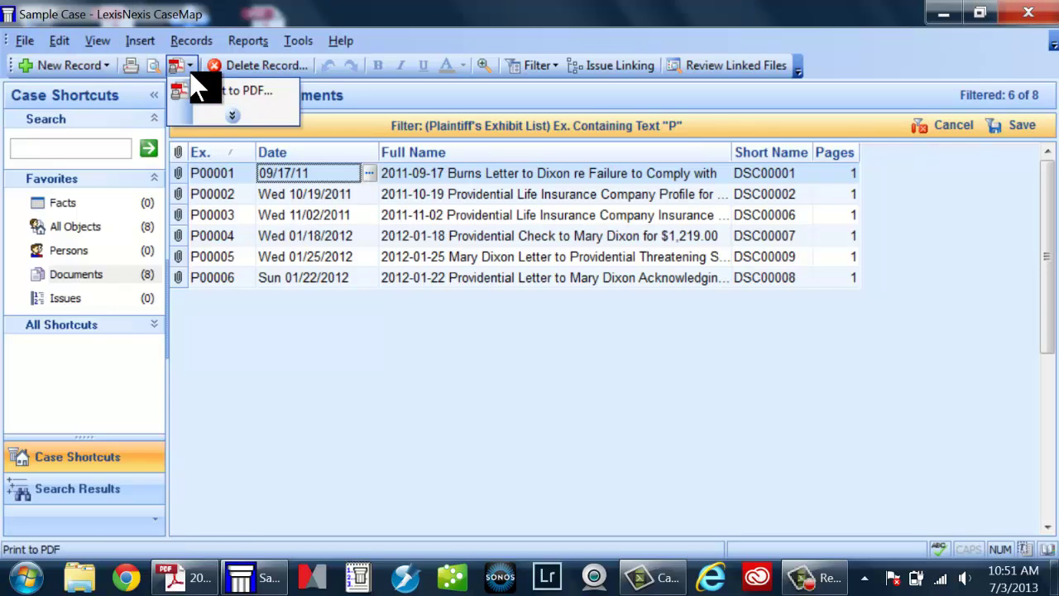
left_click(208, 91)
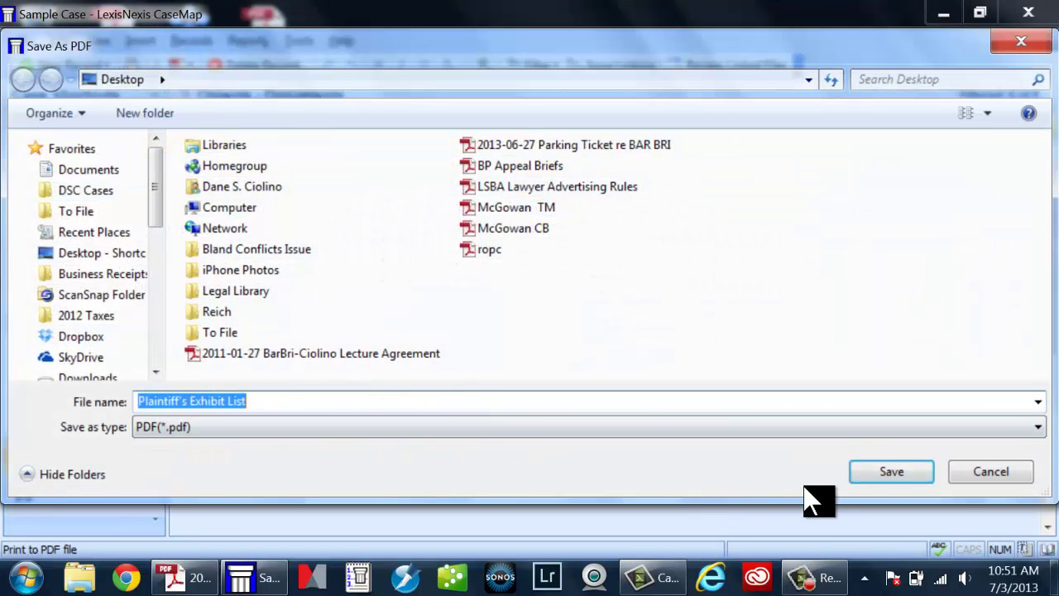
left_click(911, 483)
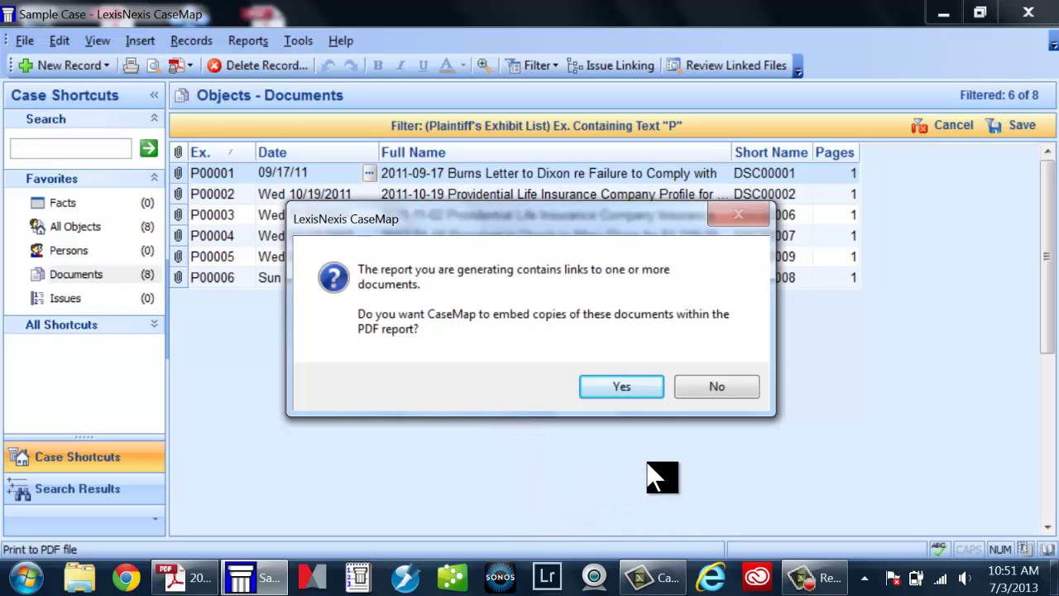
left_click(736, 394)
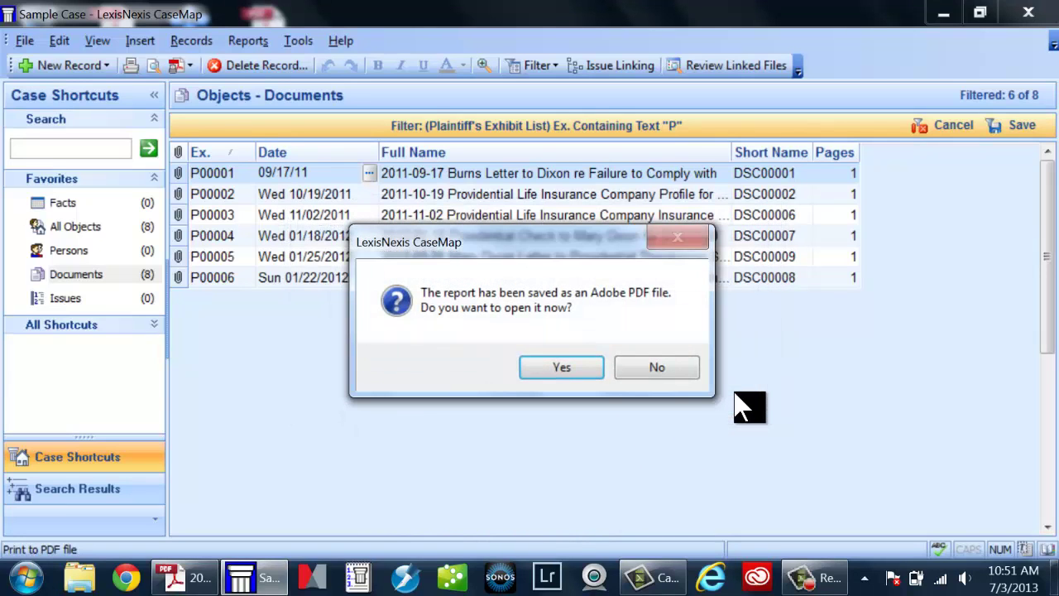
left_click(571, 371)
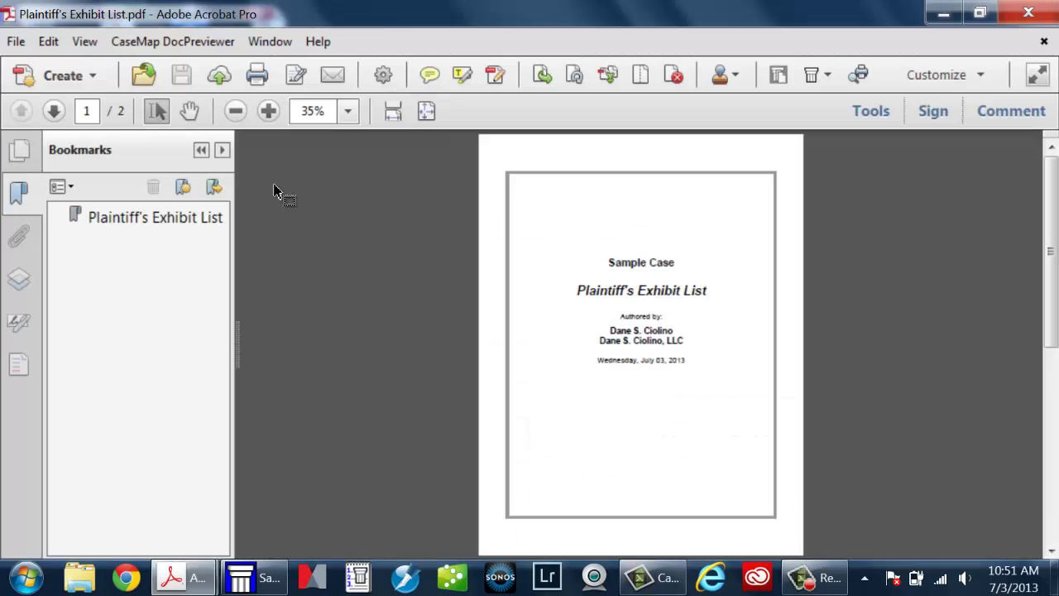
- Examine the exported PDF at page width, checking the exhibit table on page 2 and the cover page
left_click(394, 111)
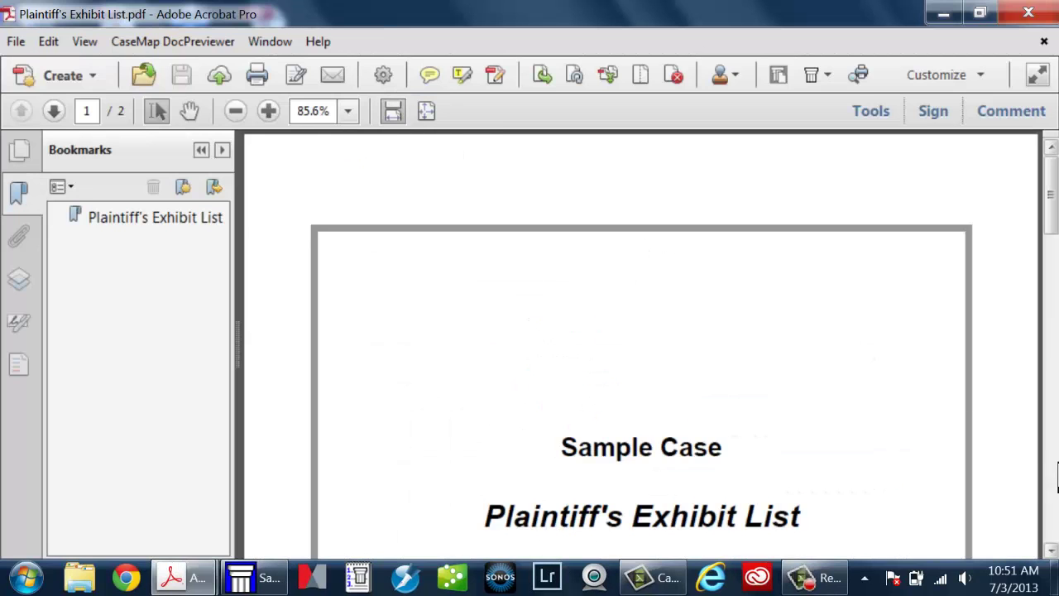
scroll(1055, 485, "down", 10)
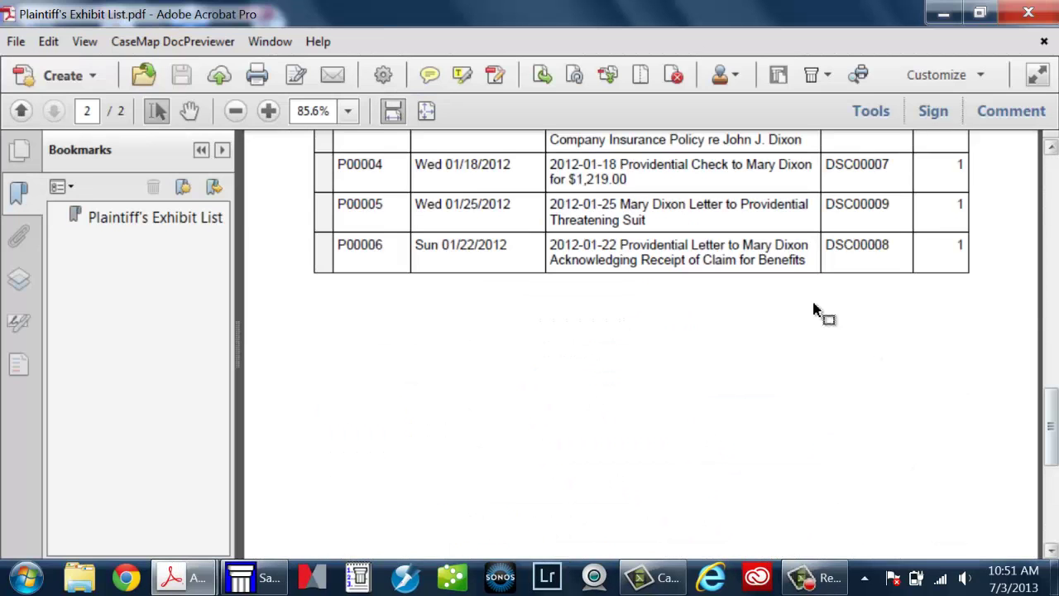
scroll(1052, 151, "up", 3)
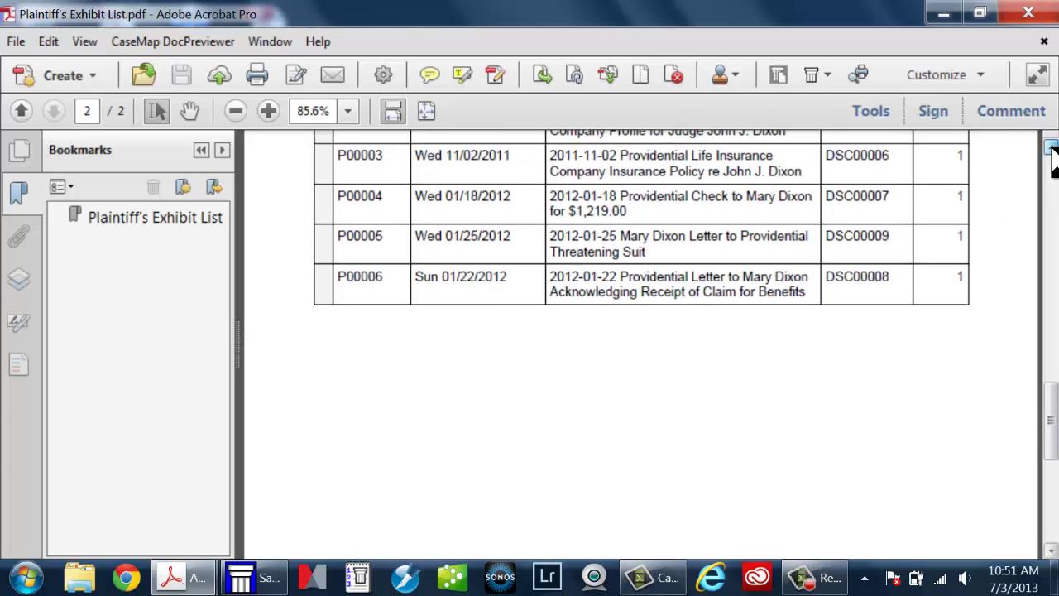
left_click(1052, 147)
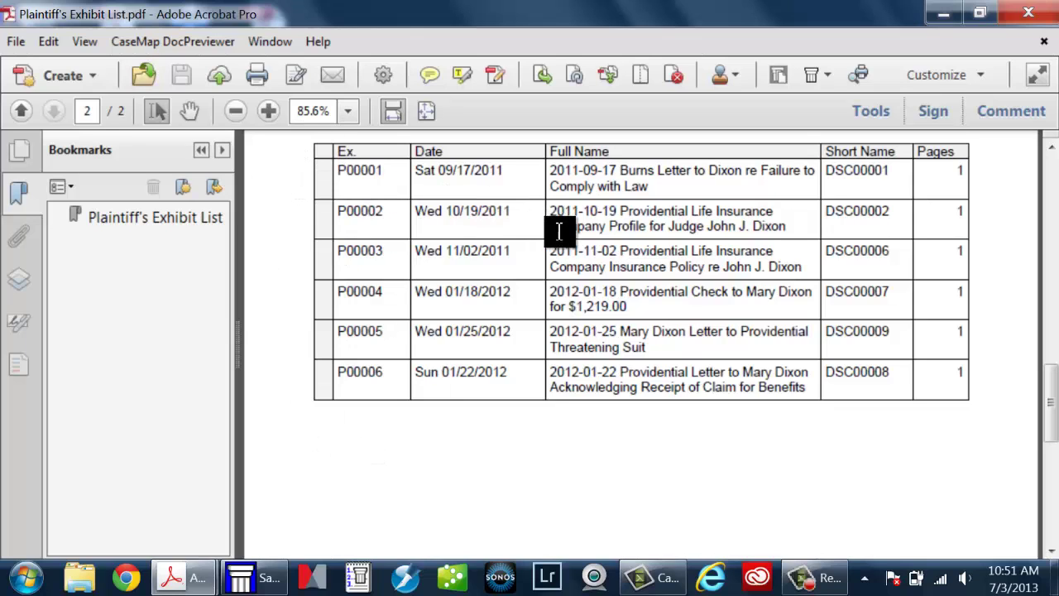
left_click(1055, 192)
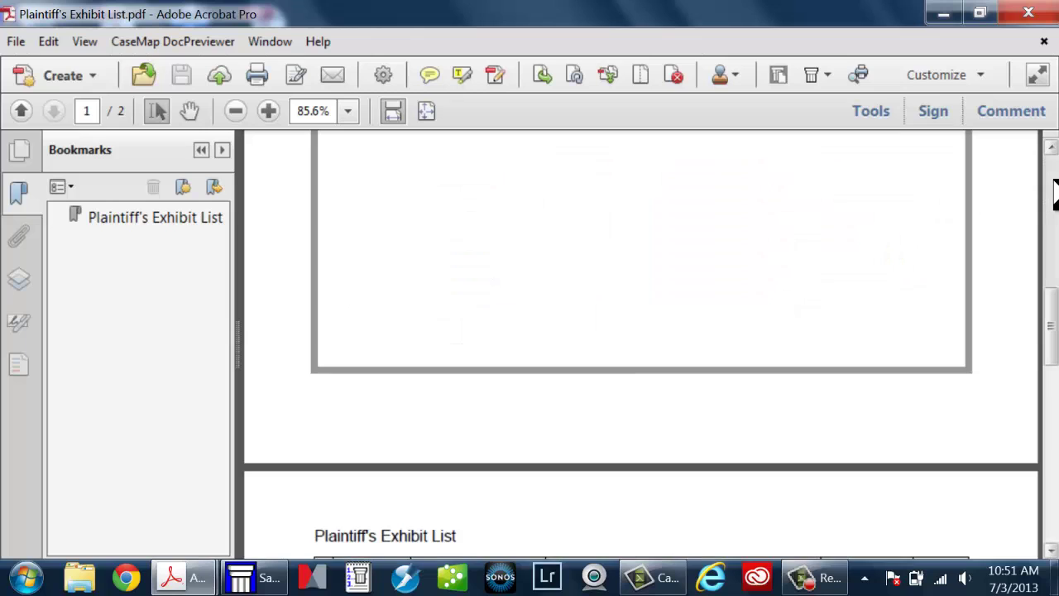
left_click(1055, 192)
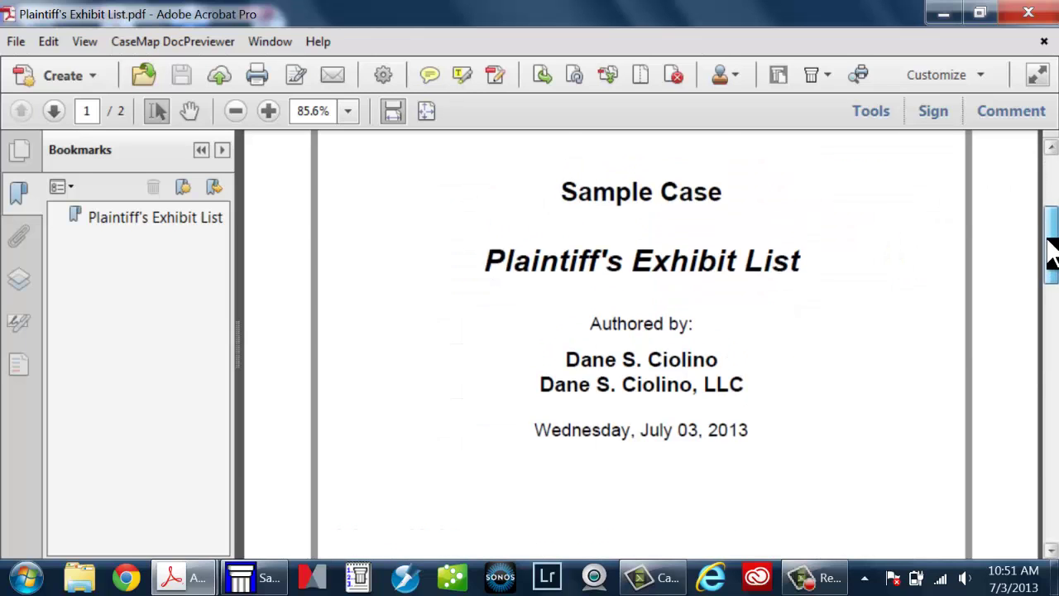
left_click_drag(1052, 224, 1044, 166)
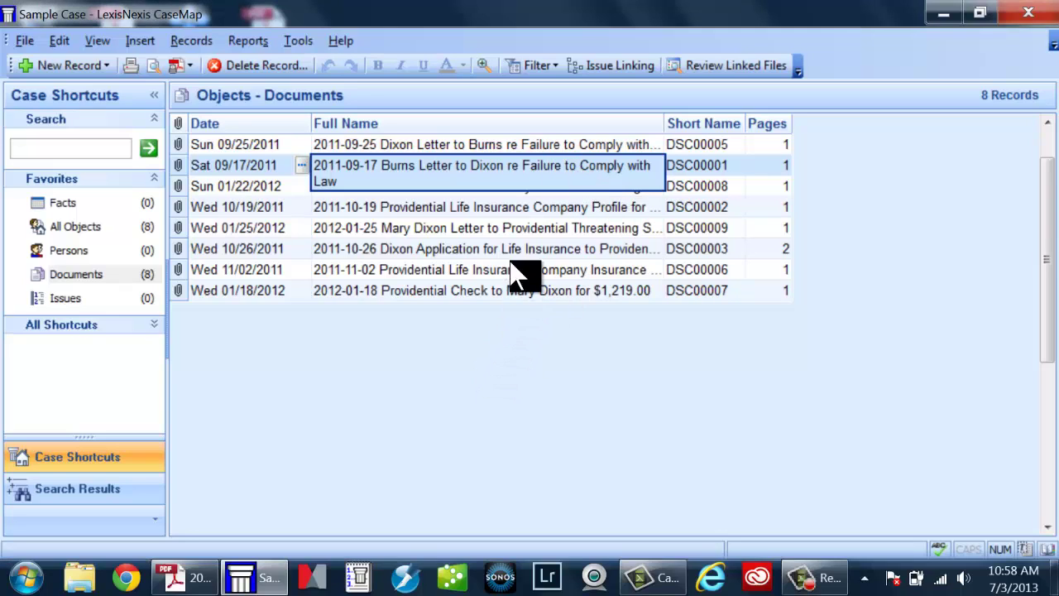
- Insert the Privilege field into the CaseMap document list before the Full Name column
left_click(222, 144)
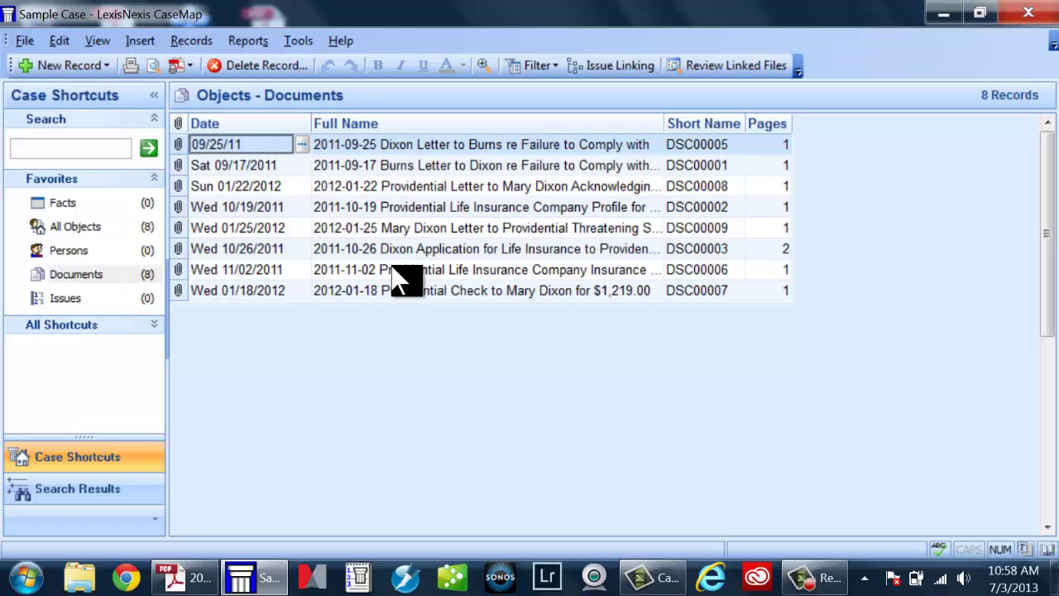
right_click(431, 141)
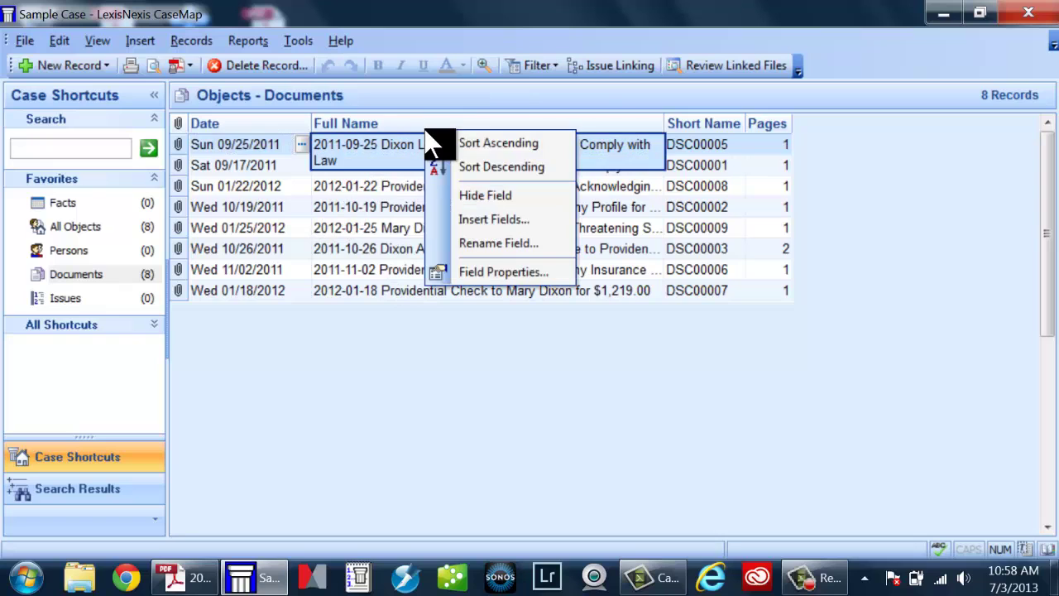
left_click(468, 221)
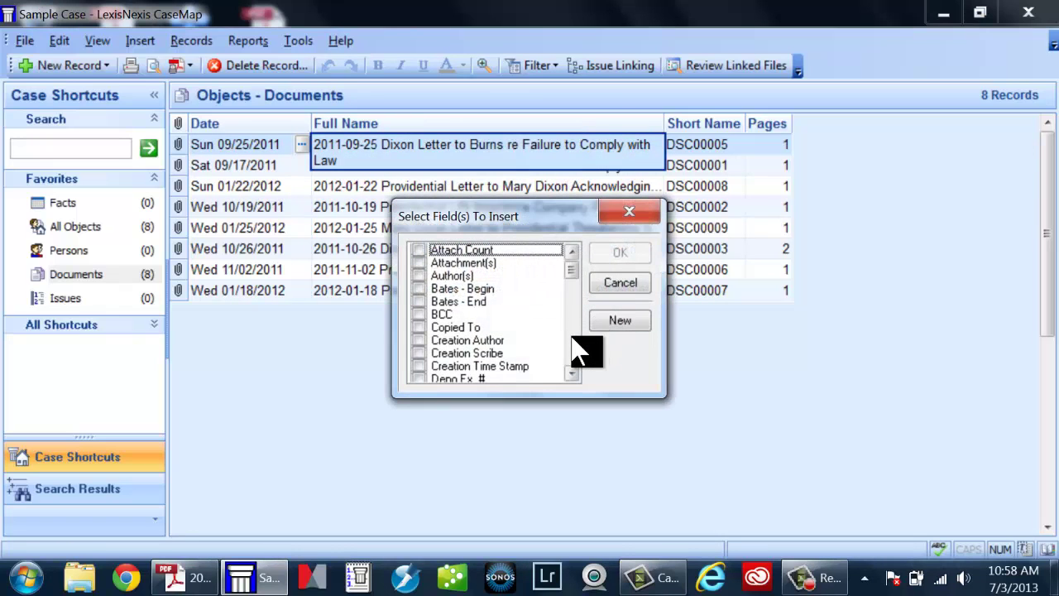
scroll(579, 347, "down", 3)
scroll(579, 350, "down", 3)
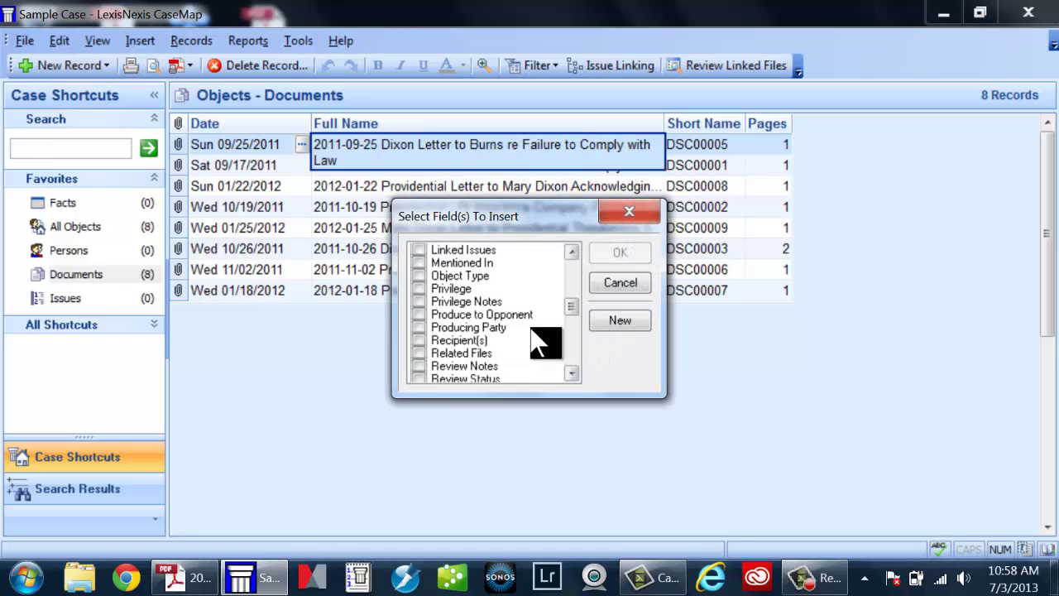
left_click(418, 289)
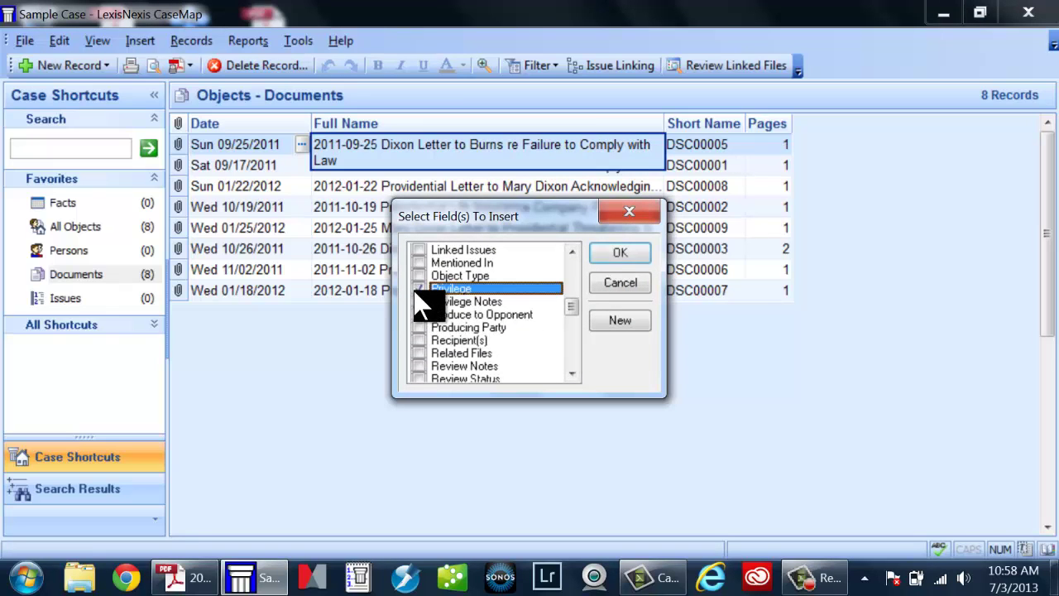
left_click(620, 252)
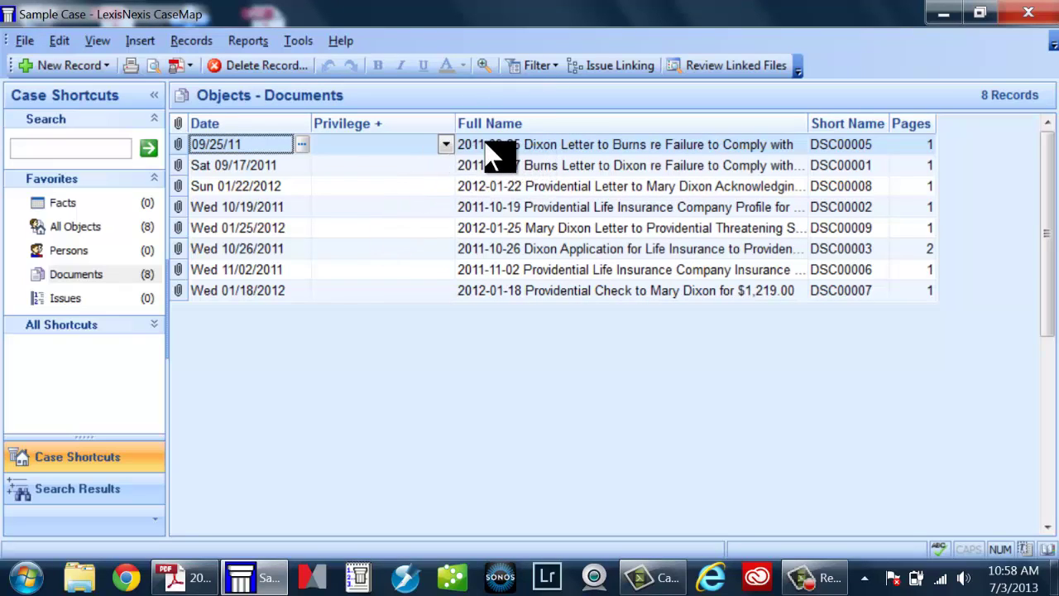
- Open the linked PDF of the 09/25/2011 document, read the letter through to its signature and close it
left_click(178, 144)
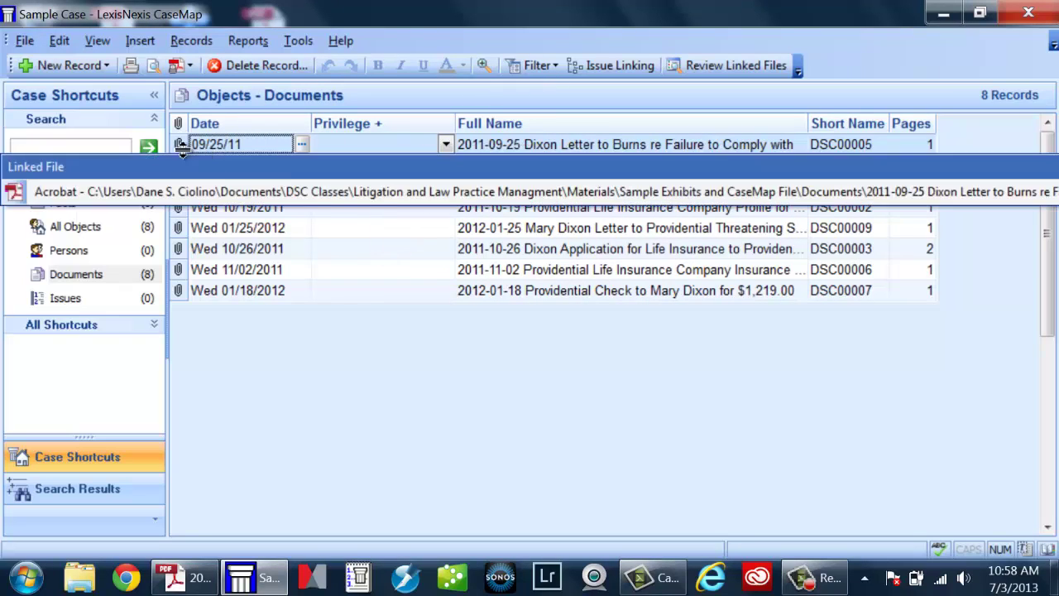
left_click(193, 193)
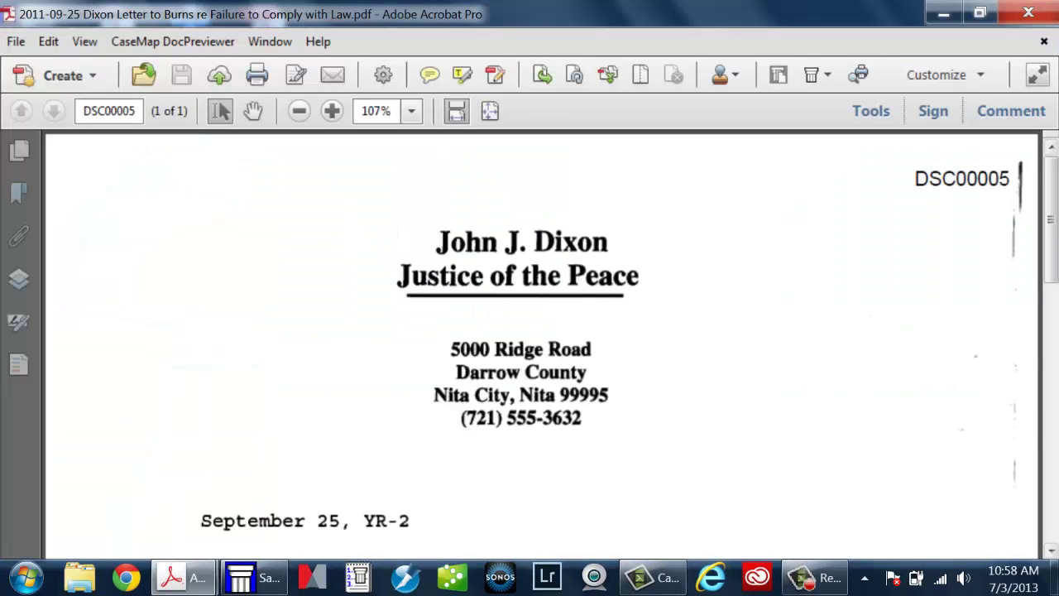
left_click(1049, 418)
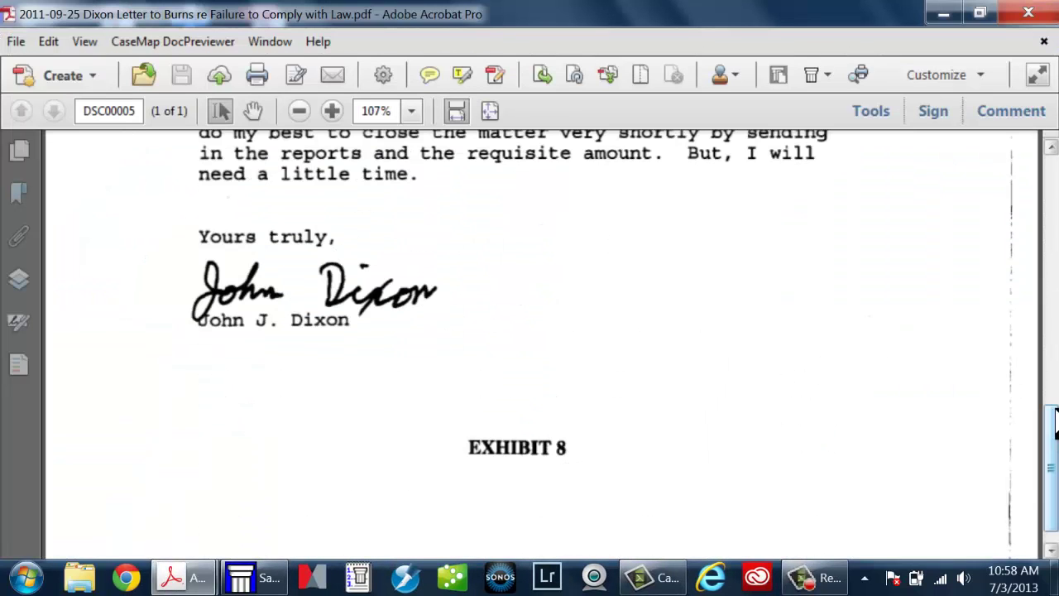
left_click(1030, 14)
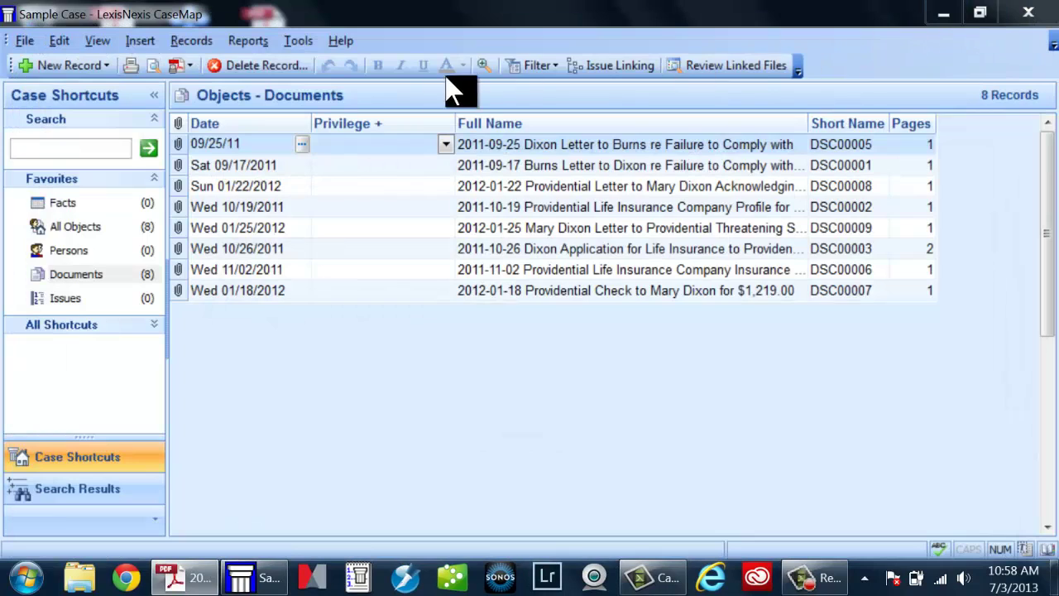
- Set Privilege to Not Privileged for the 09/25/2011 document and to Atty-Client for the 09/17/2011 document
left_click(369, 146)
type("No")
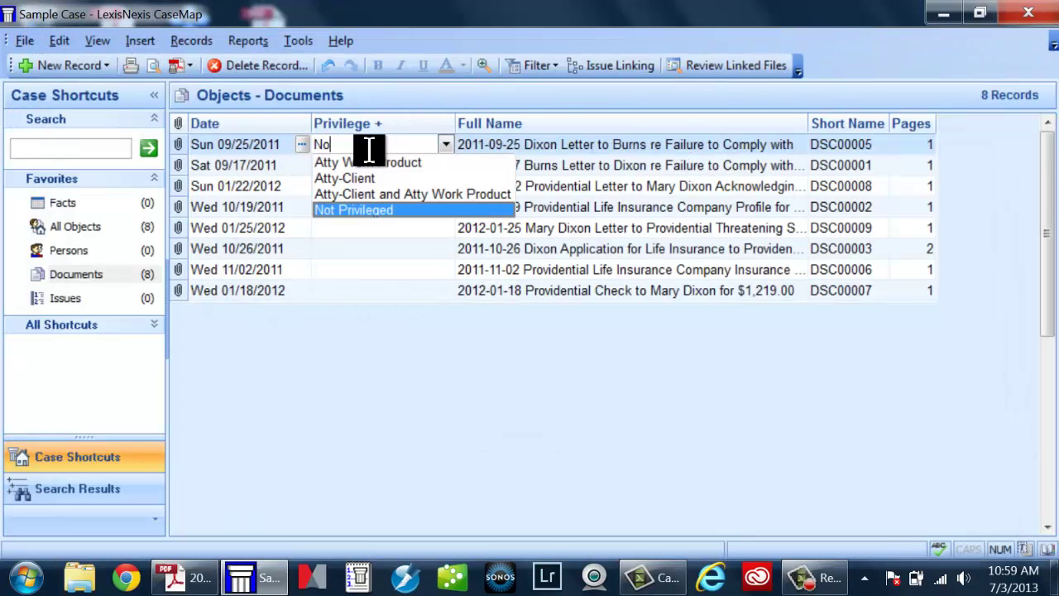
key("Return")
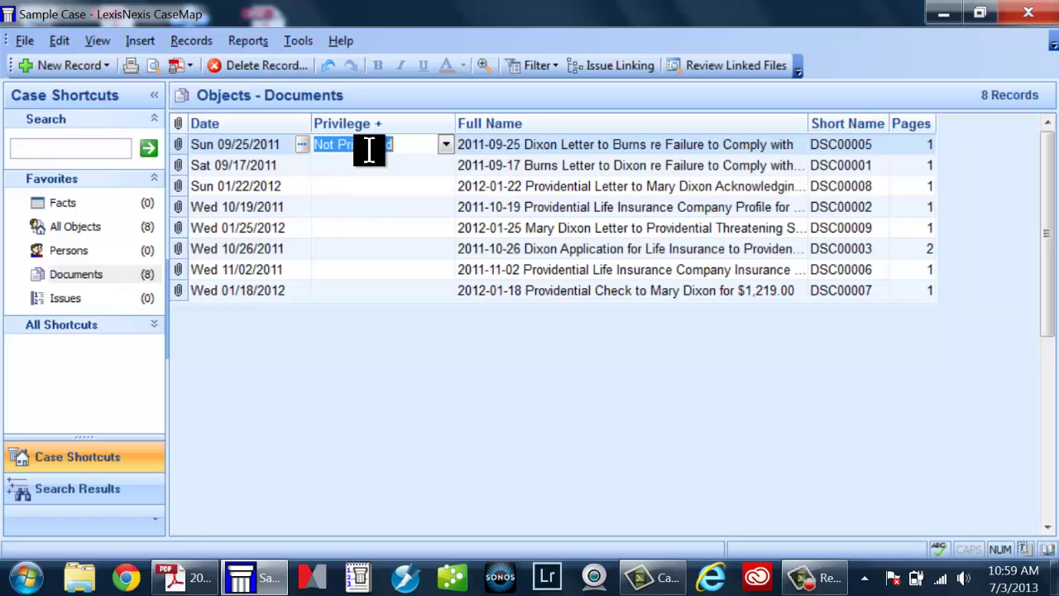
left_click(377, 165)
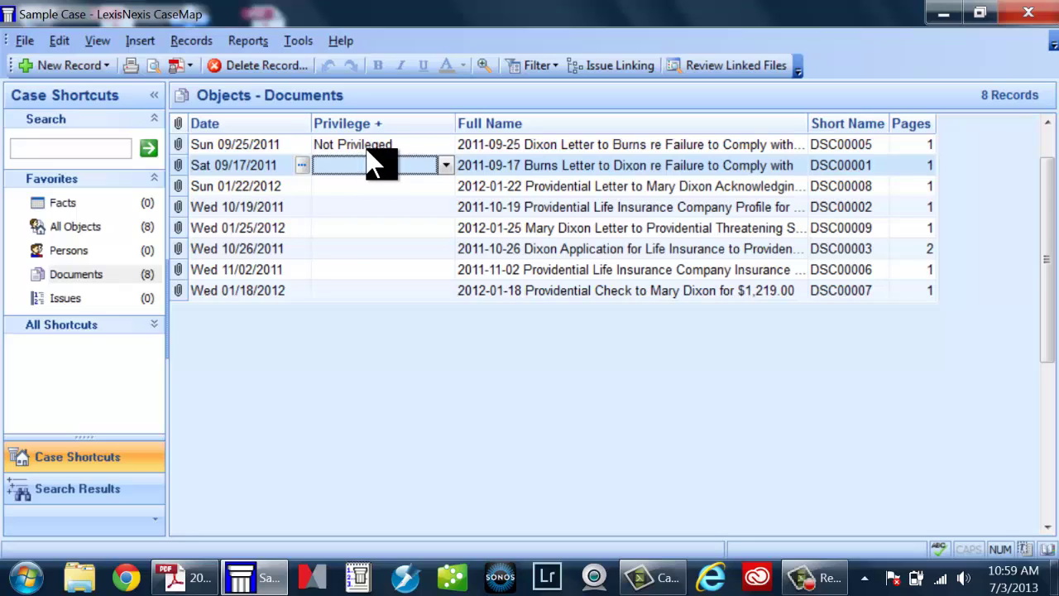
left_click(444, 166)
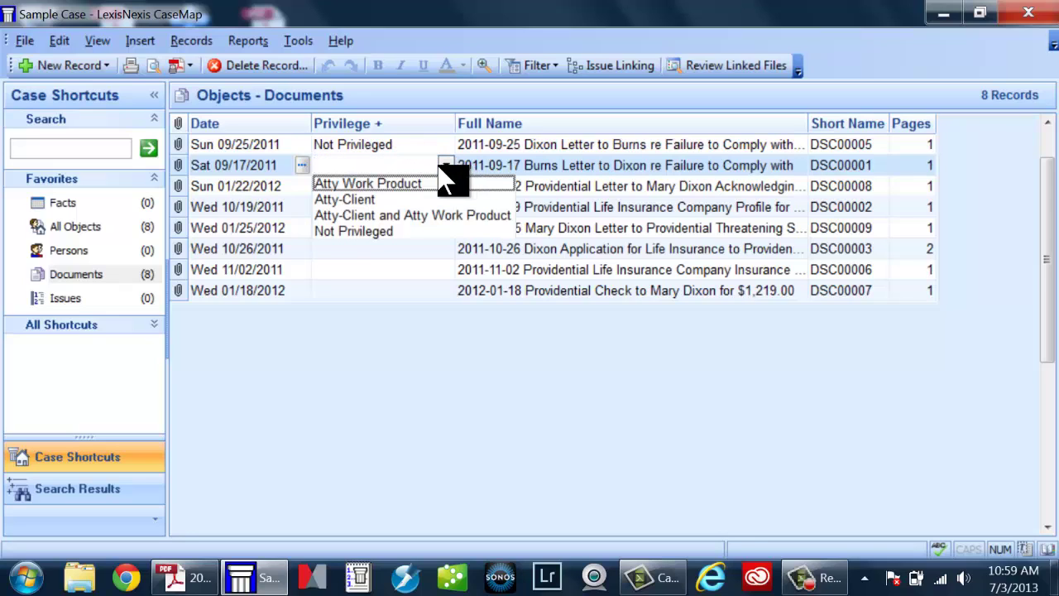
left_click(358, 201)
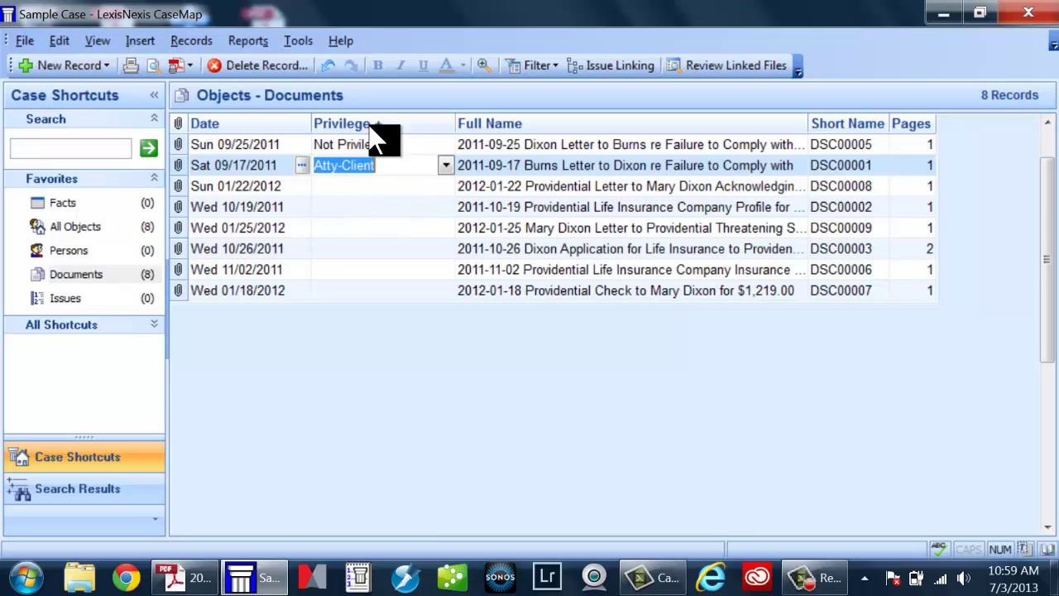
- Set Privilege to Atty Work Product for the 01/22/2012 document and to Not Privileged for the 10/19/2011 document
left_click(362, 187)
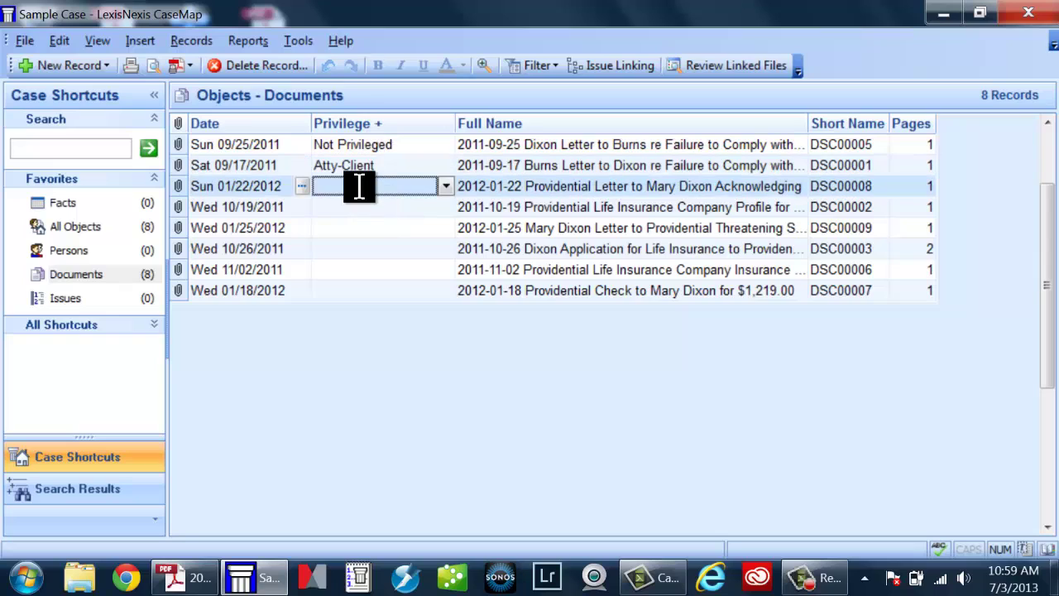
left_click(446, 186)
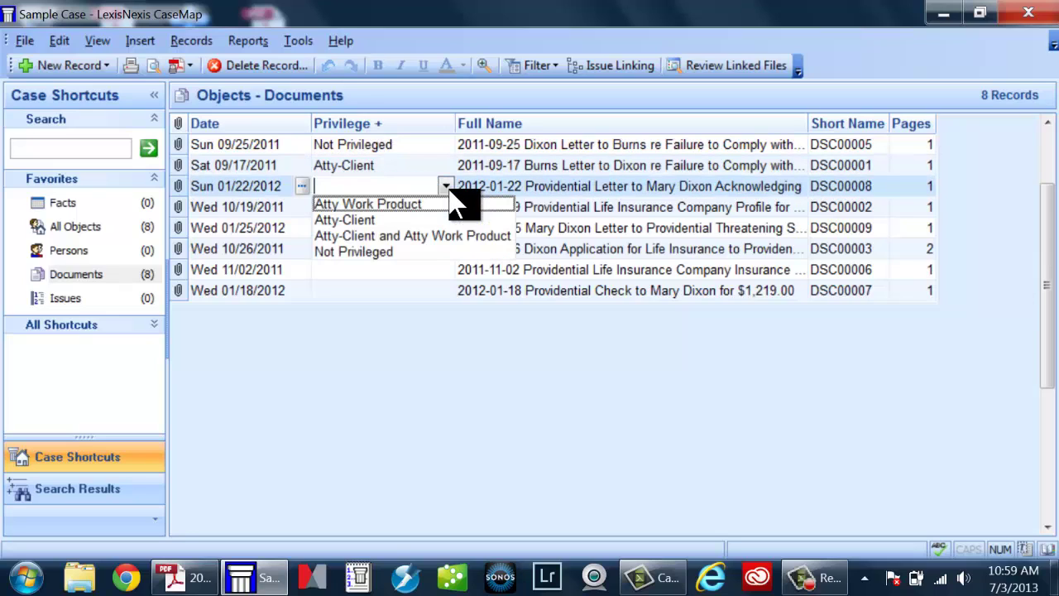
left_click(397, 207)
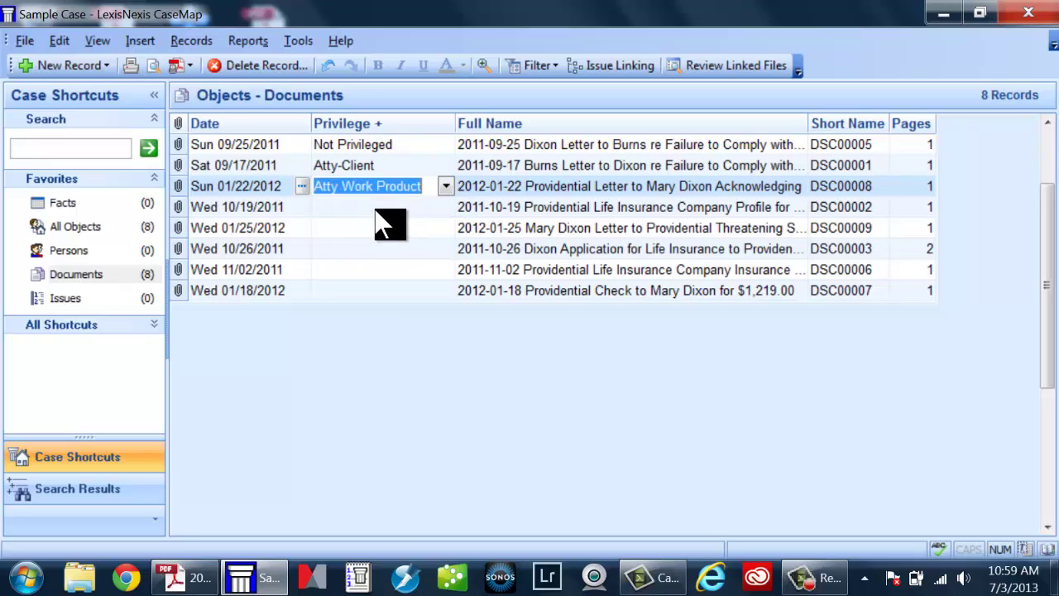
left_click(374, 208)
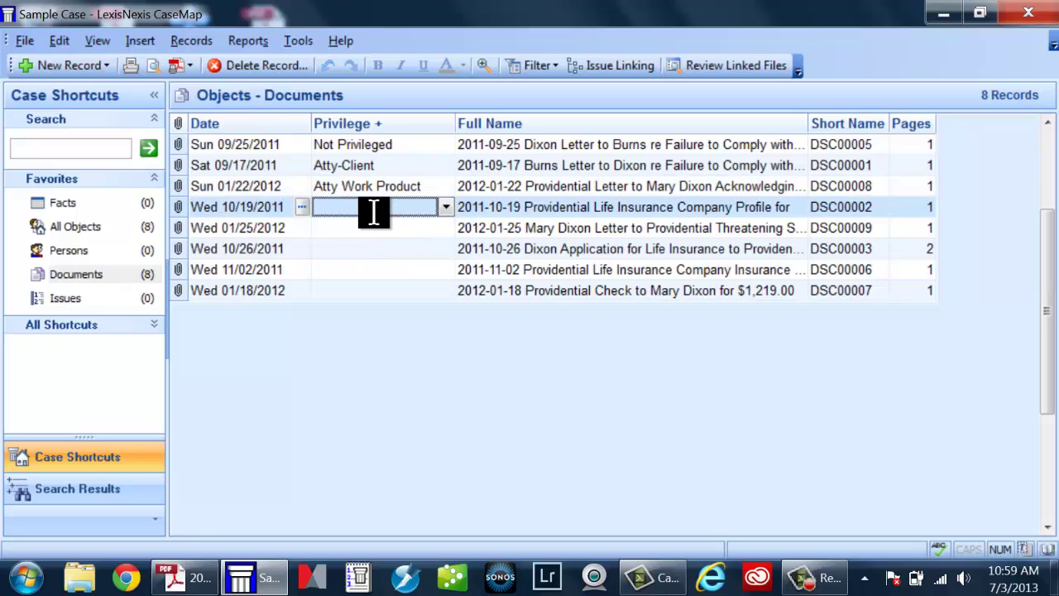
left_click(444, 208)
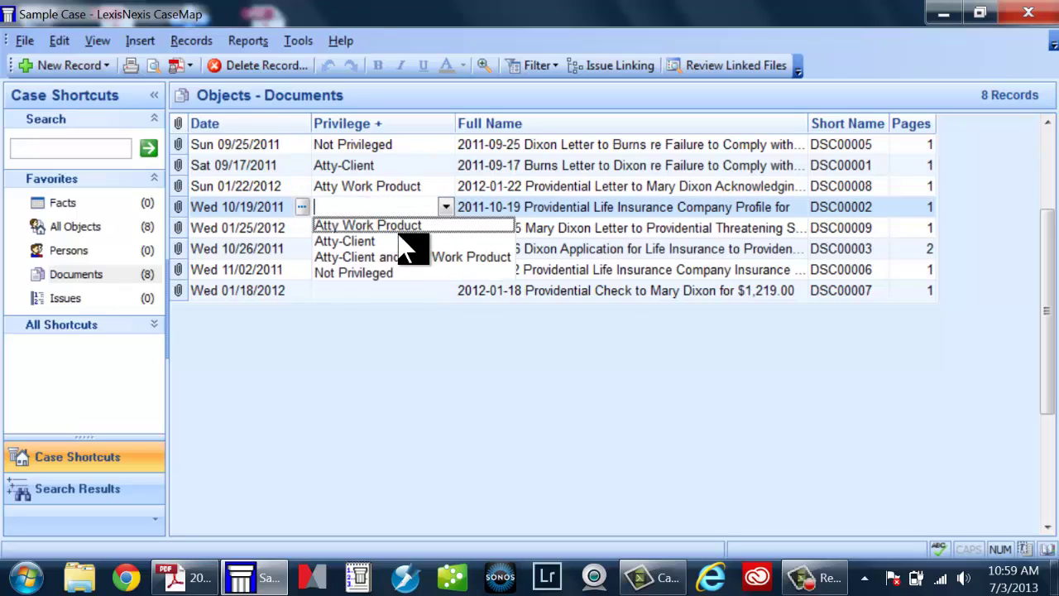
left_click(381, 273)
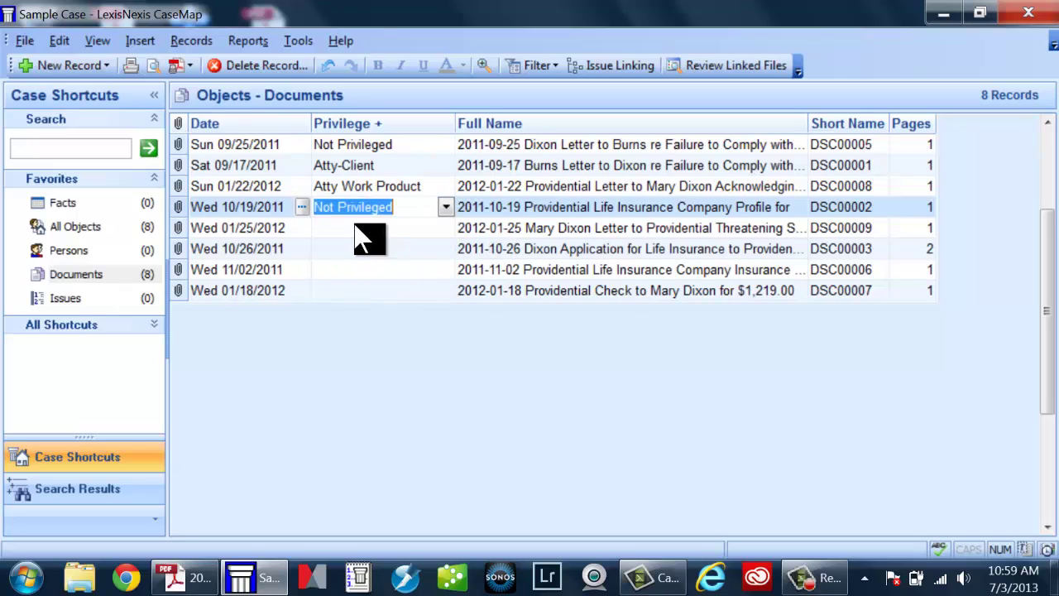
- Enter Priest-Penitent Privilege as the Privilege of the 01/25/2012 document and add it to the list of choices
left_click(352, 228)
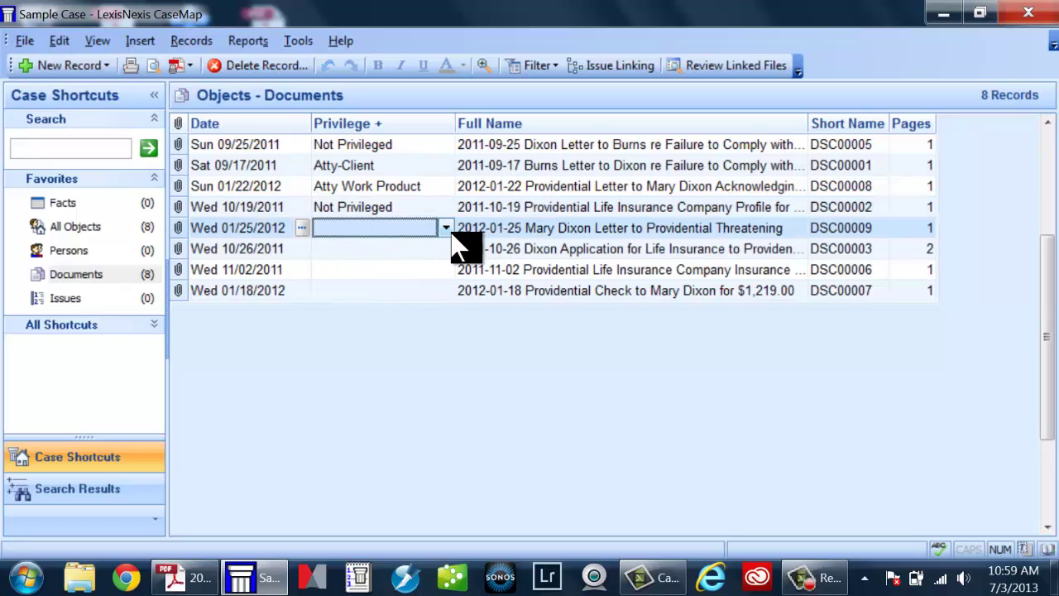
left_click(397, 229)
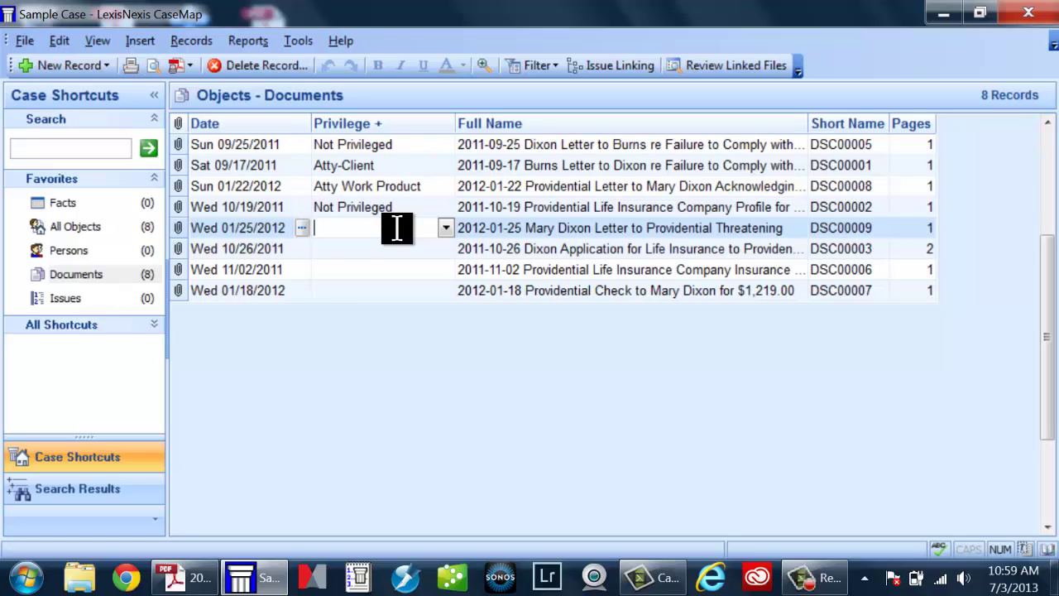
type("Priest-Pen")
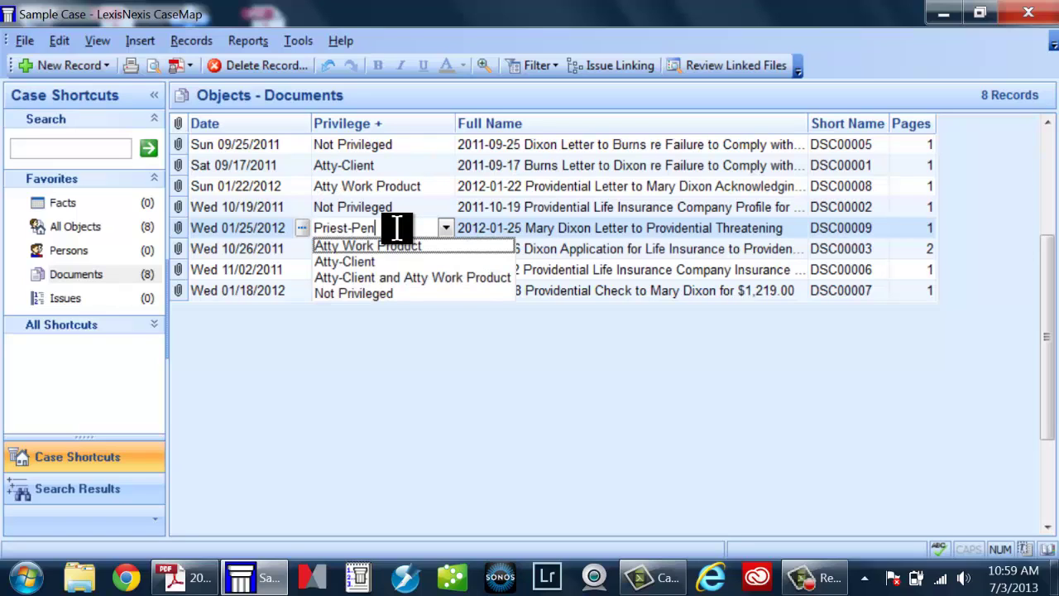
type("itent Prive")
type("leg")
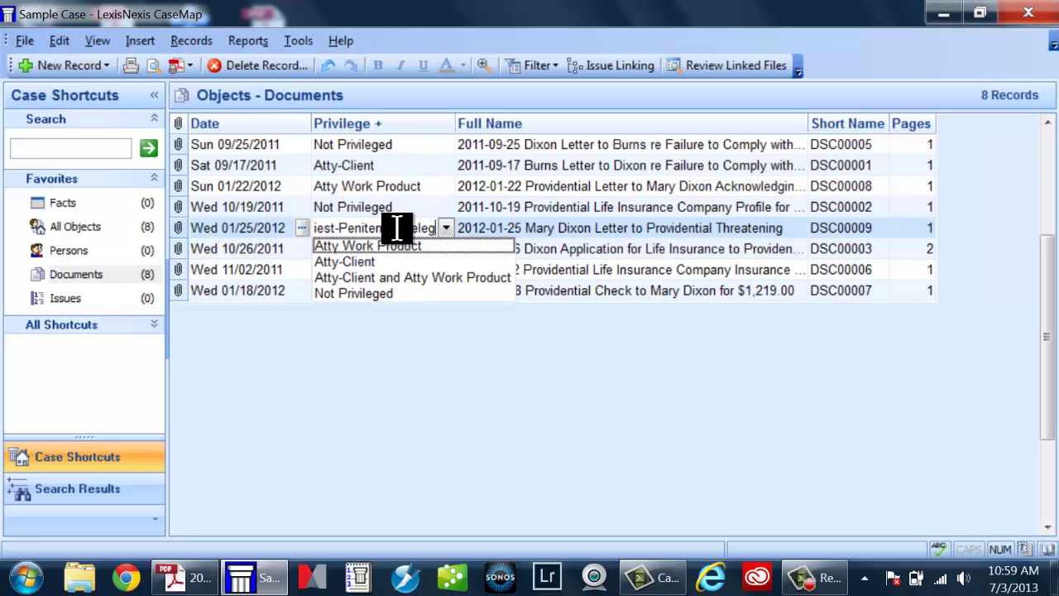
key("BackSpace")
key("BackSpace")
key("BackSpace")
key("BackSpace")
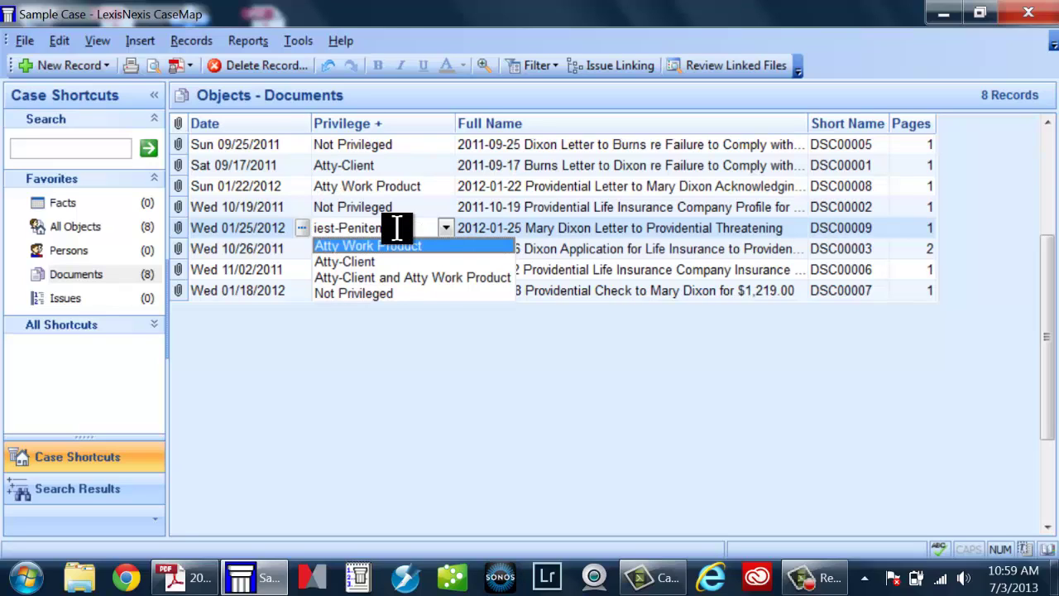
type("ilege")
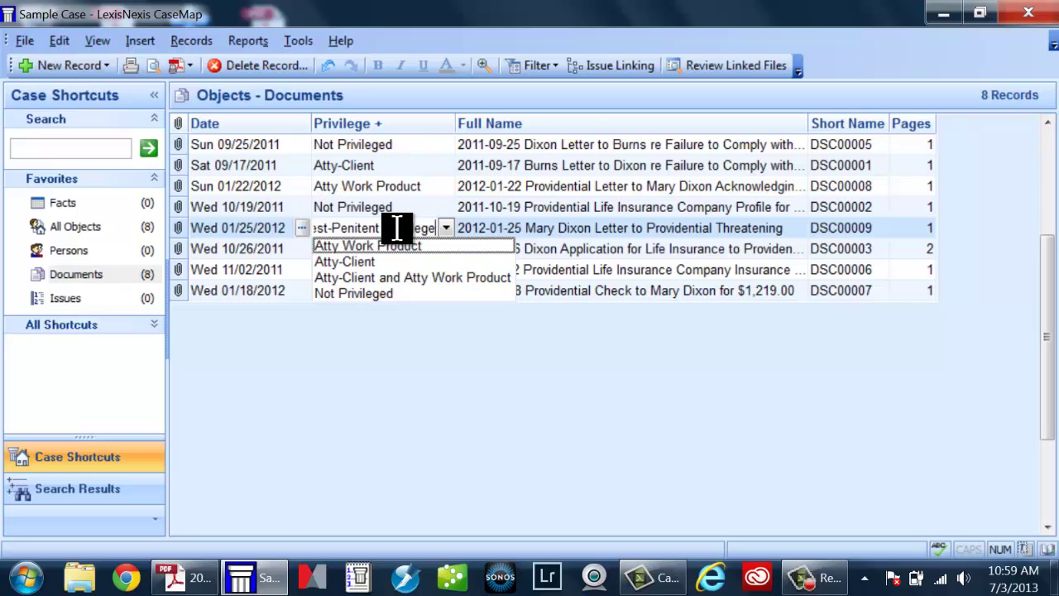
key("BackSpace")
key("BackSpace")
key("BackSpace")
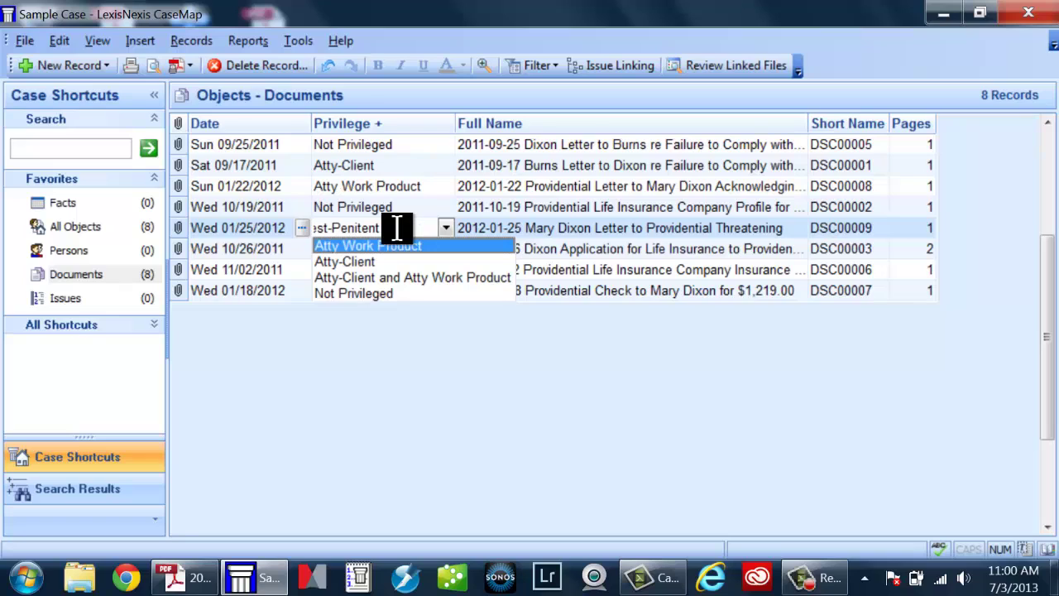
key("BackSpace")
type("ege")
key("Return")
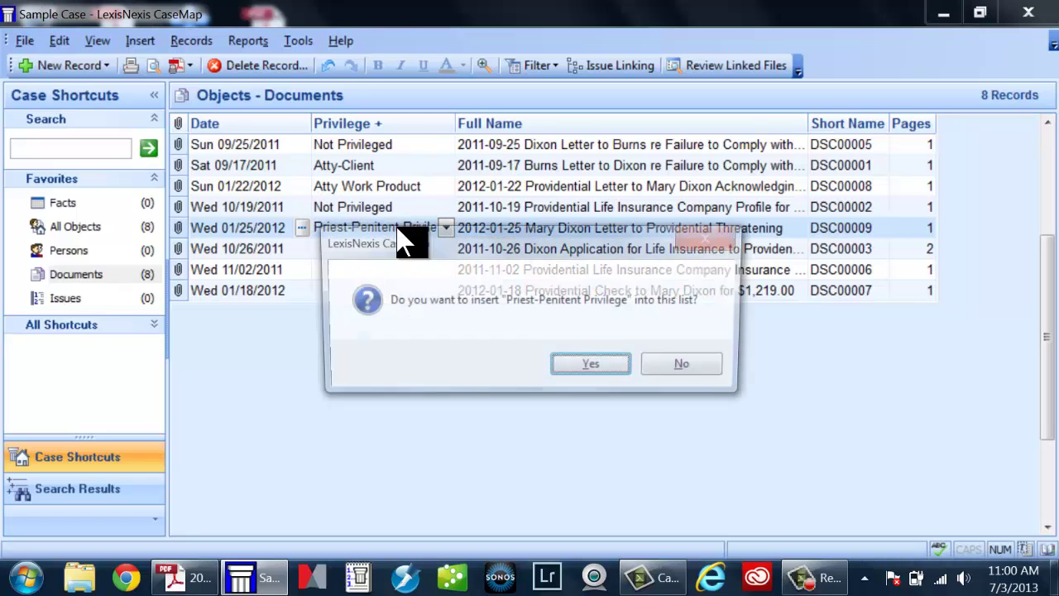
key("Return")
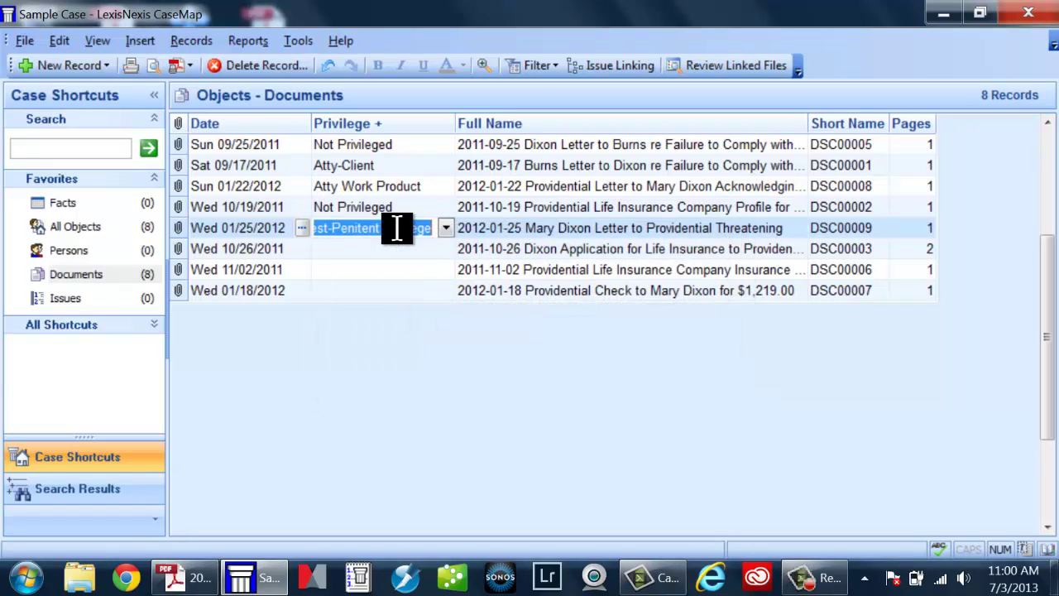
- Widen the Privilege column and enter Health Care Provider Privilege for the 10/26/2011 document, adding it to the list of choices
left_click(386, 248)
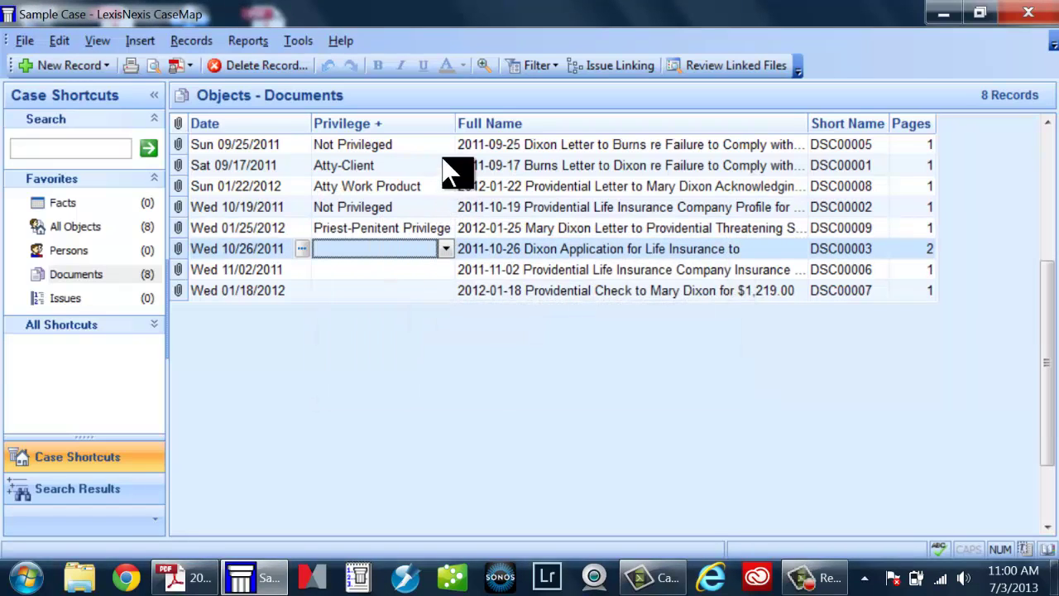
left_click_drag(454, 124, 504, 124)
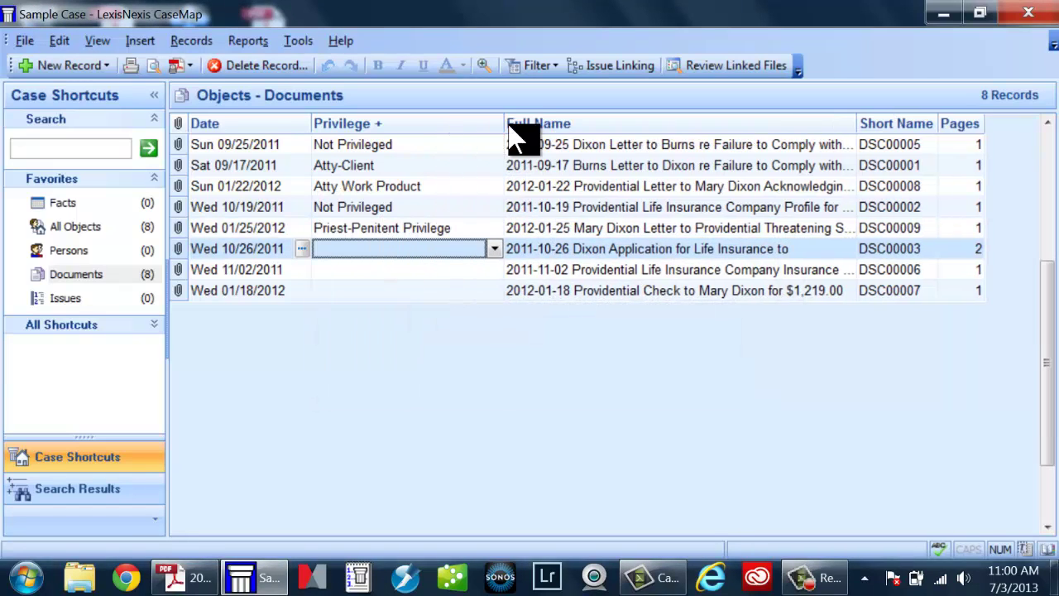
left_click(494, 249)
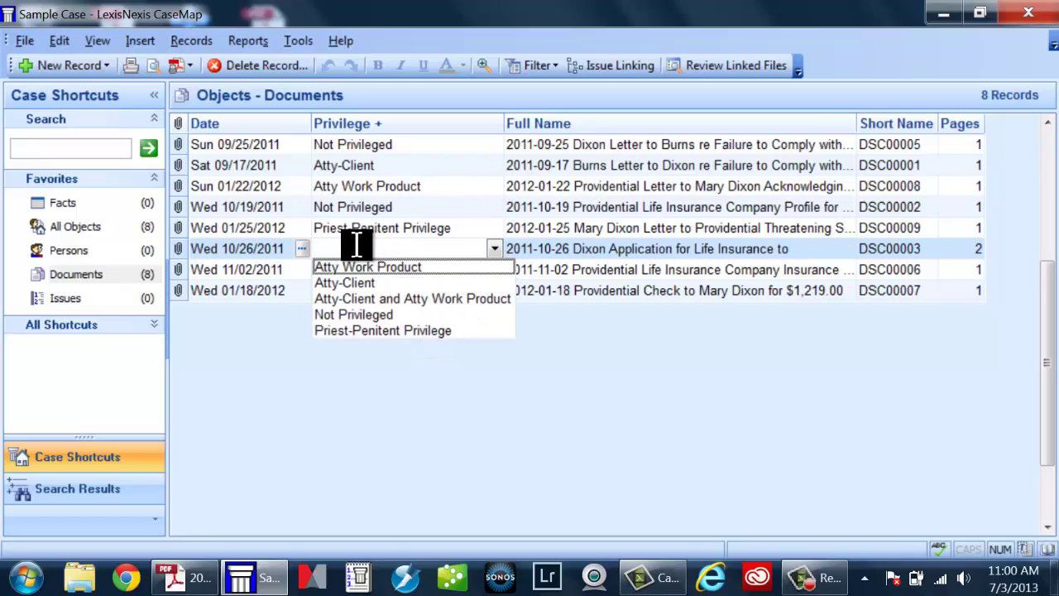
type("M")
key("BackSpace")
key("BackSpace")
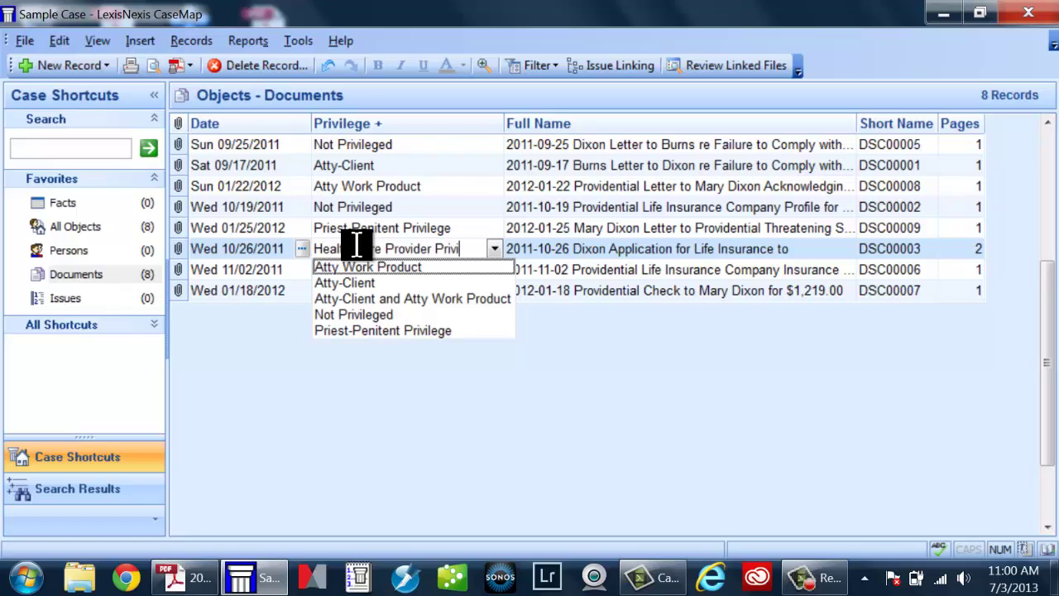
type("ge")
key("Return")
key("Return")
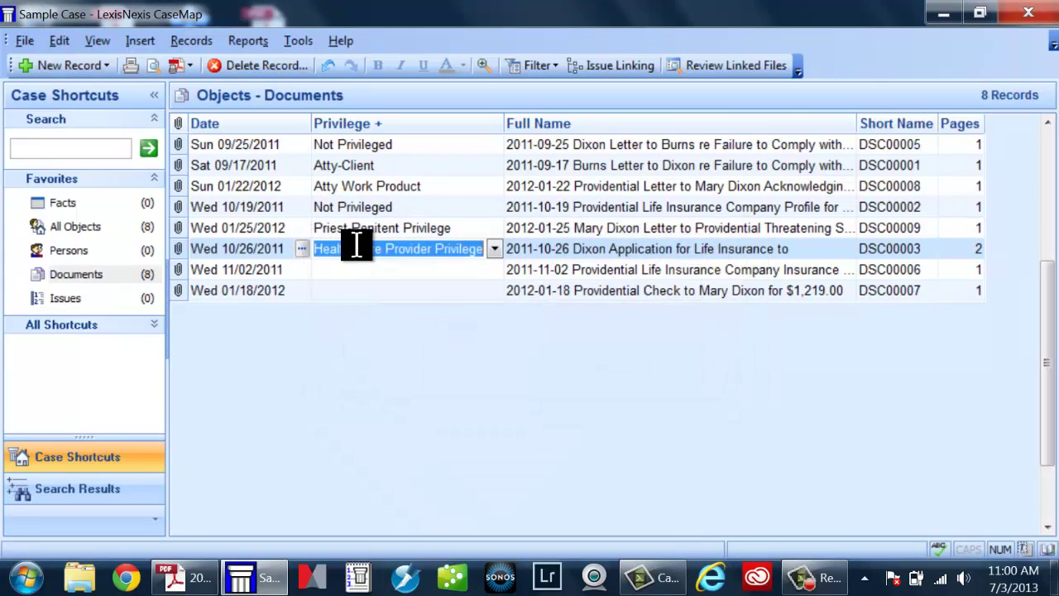
- Set Privilege to Atty-Client for the 11/02/2011 document
left_click(346, 268)
type("att")
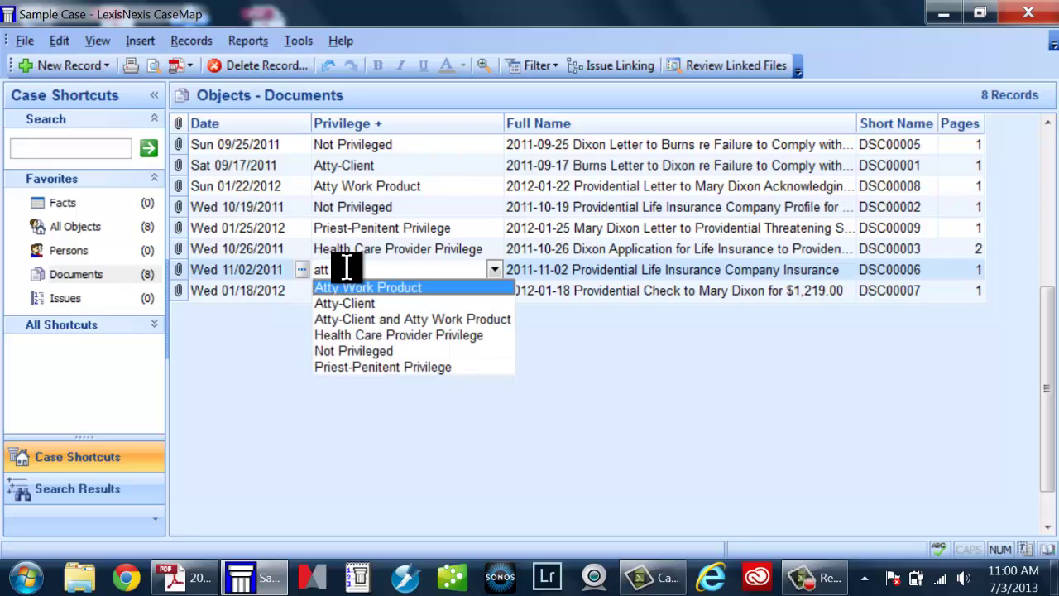
type("y-")
key("Tab")
key("Tab")
key("Tab")
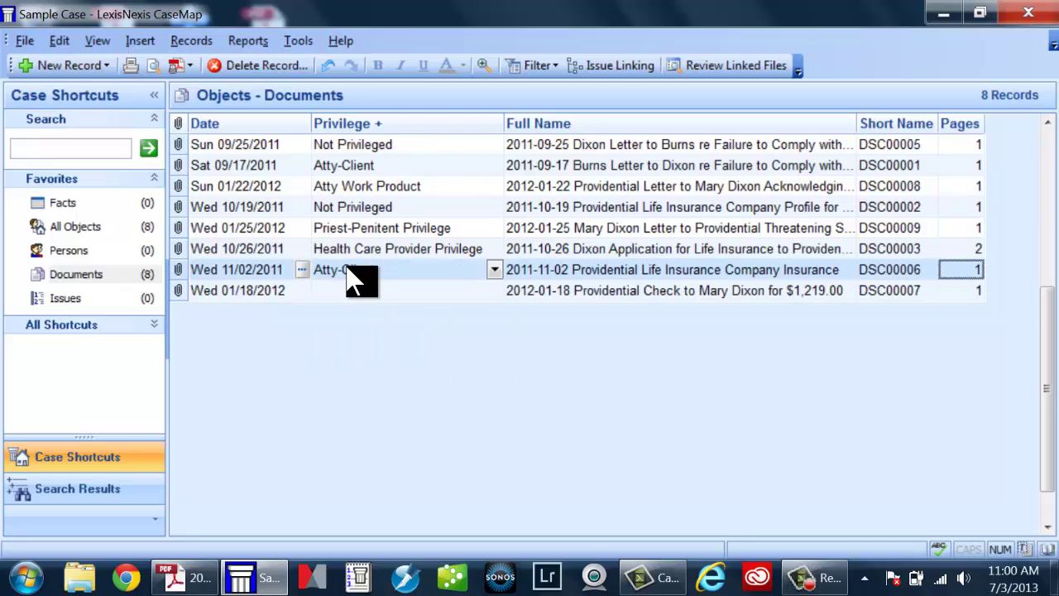
- Set Privilege to Atty-Client and Atty Work Product for the 01/18/2012 document
key("Tab")
key("Tab")
type("at")
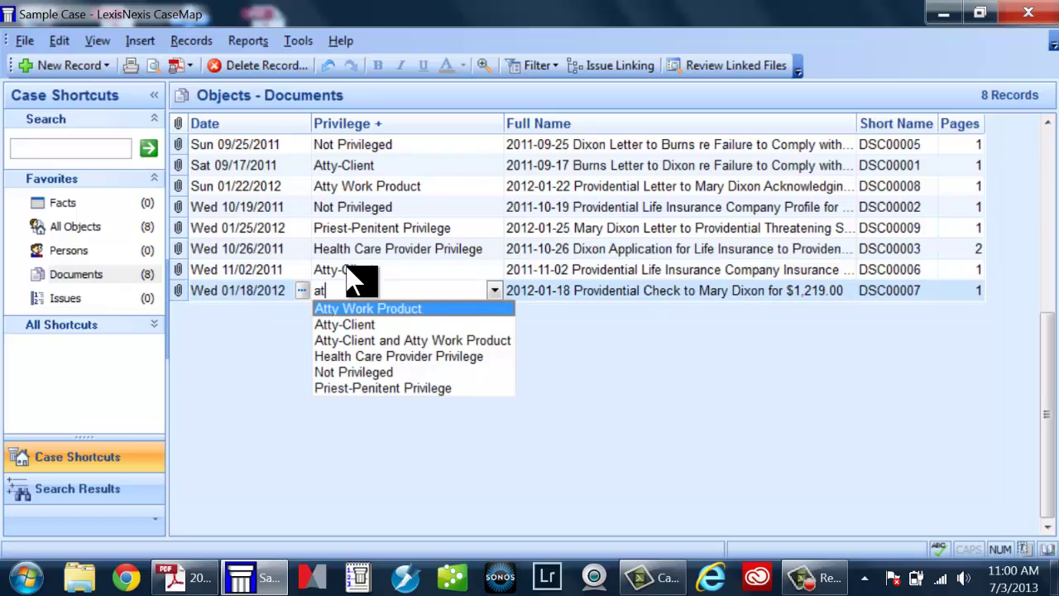
key("Down")
key("Down")
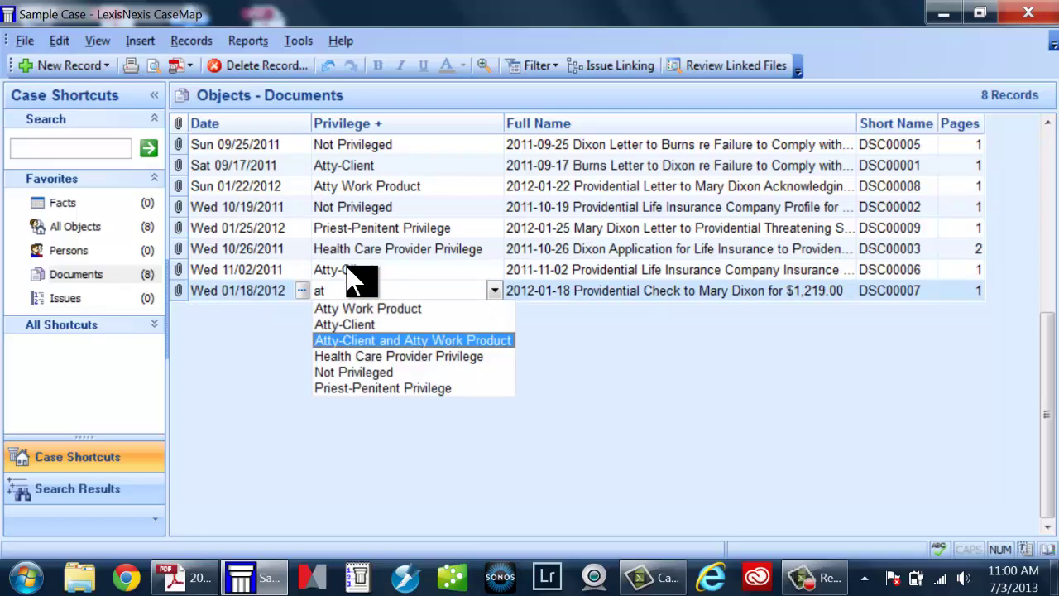
key("Return")
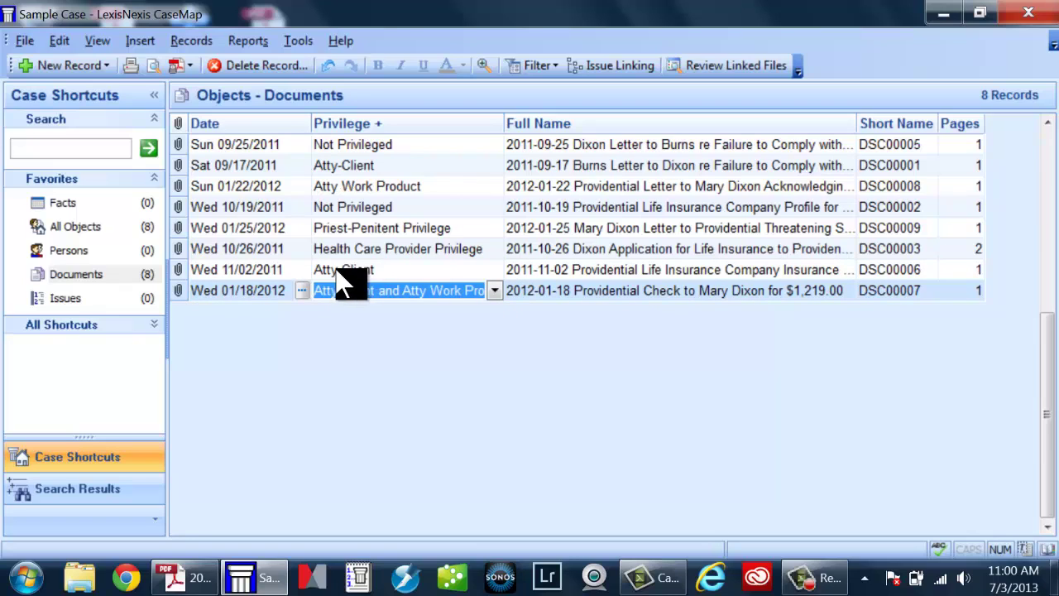
- Filter the document list with the saved Privileged Documents filter
left_click(538, 165)
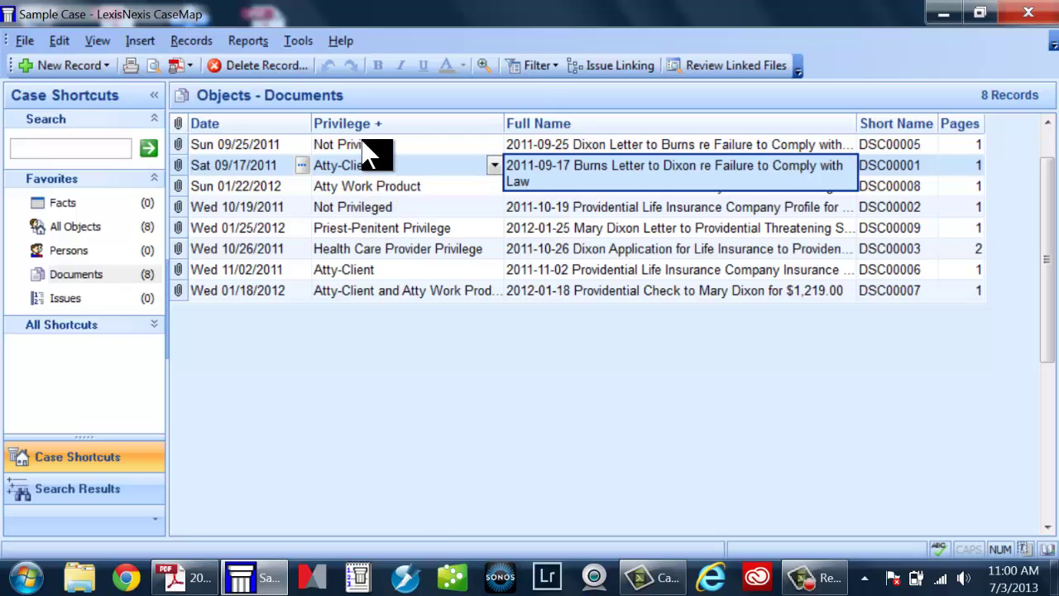
left_click(514, 74)
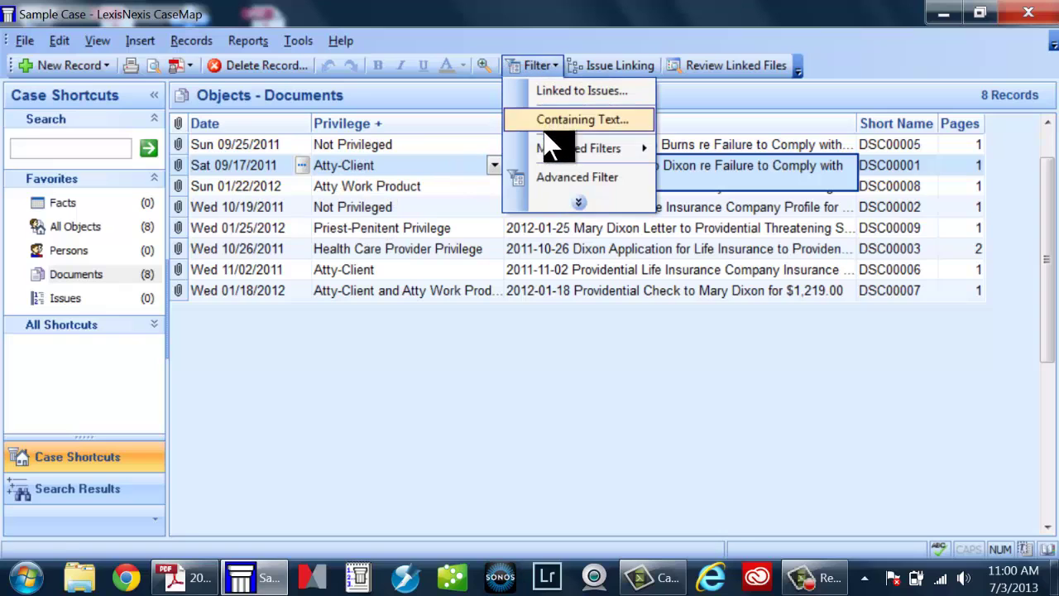
mouse_move(572, 148)
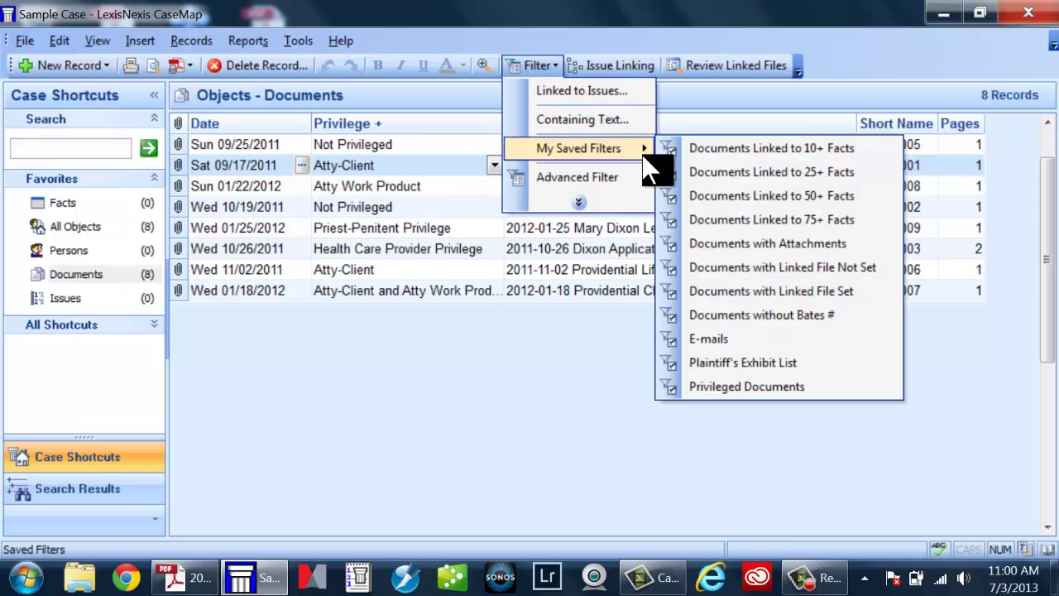
left_click(743, 389)
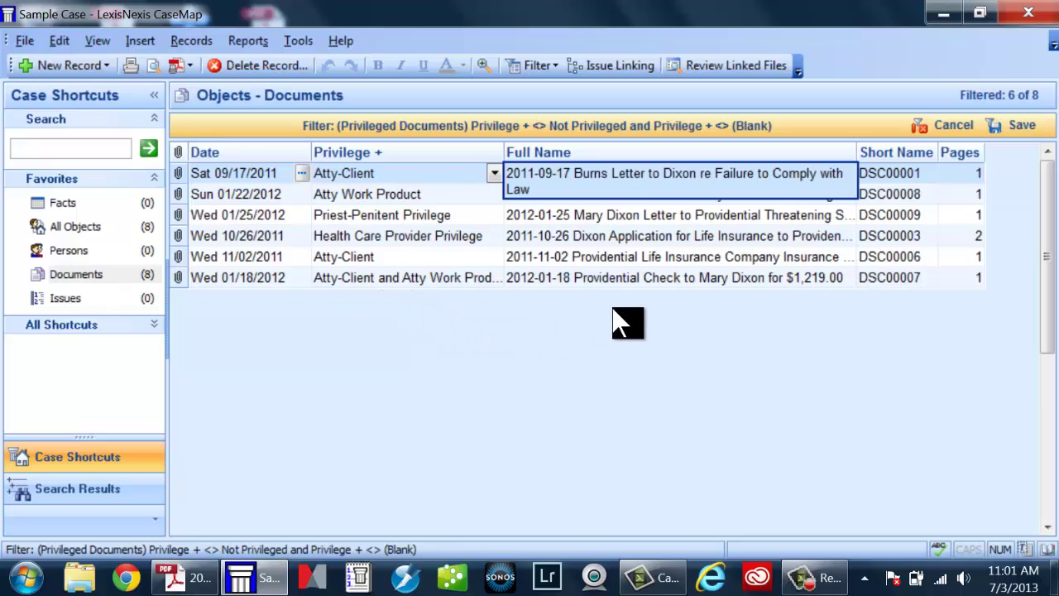
- Look through the fields that can be inserted beside the Privilege column and close the list without inserting any
left_click(393, 174)
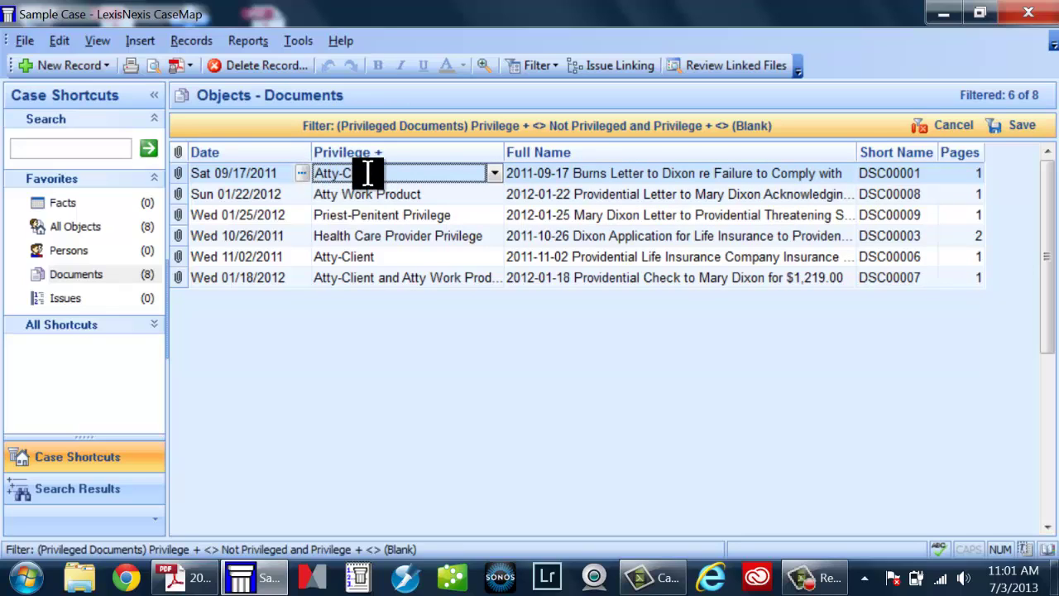
right_click(433, 154)
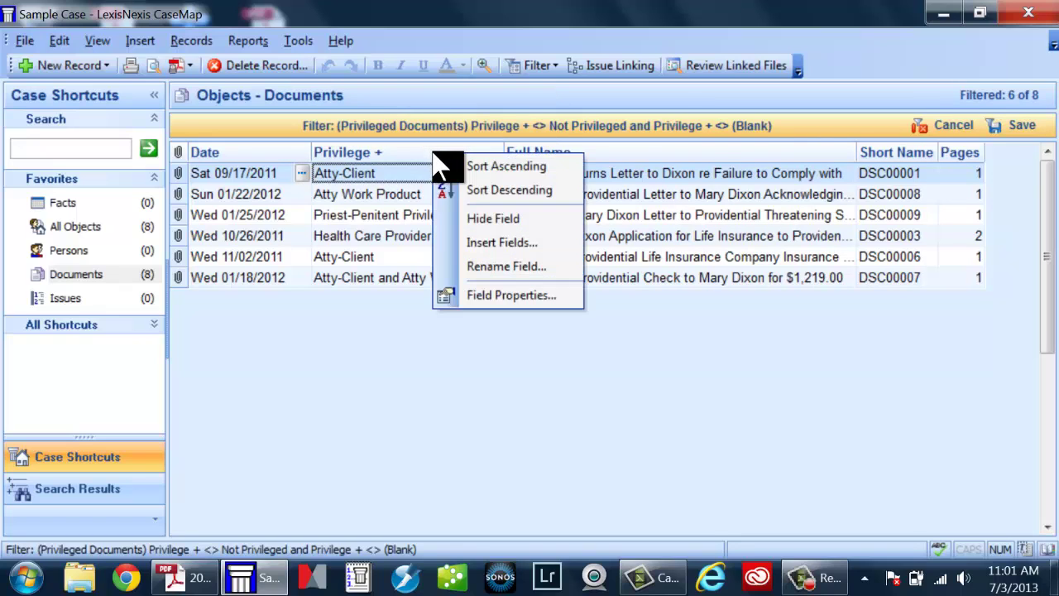
left_click(488, 245)
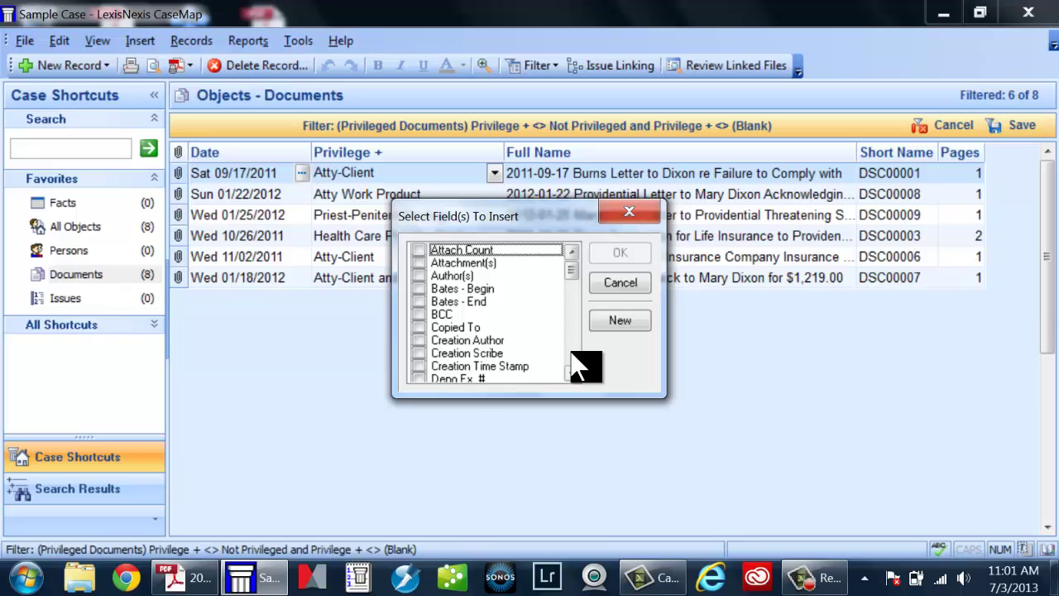
scroll(579, 366, "down", 3)
scroll(579, 282, "up", 3)
left_click(627, 215)
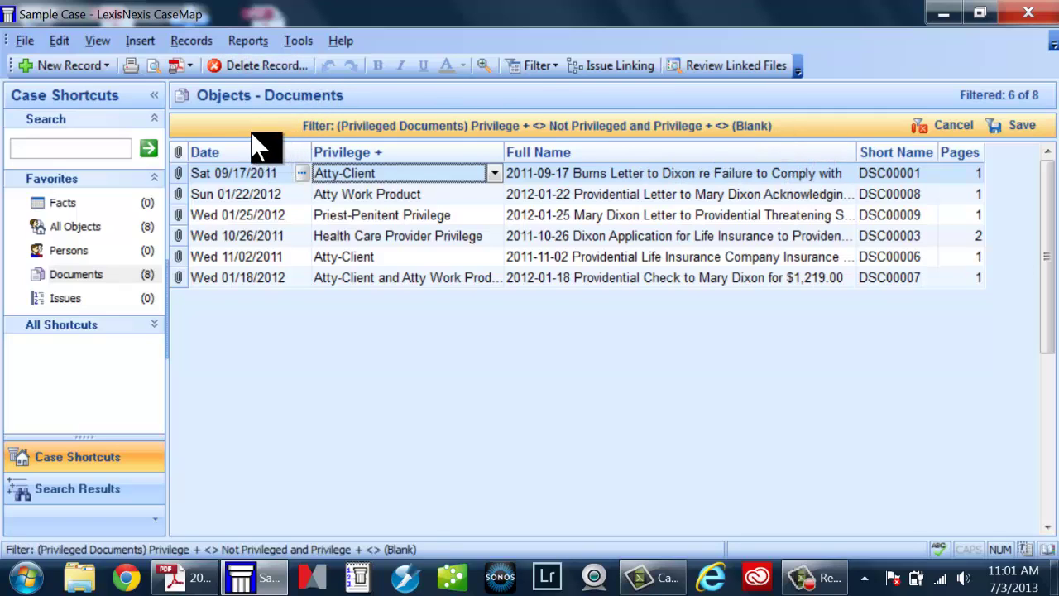
- Change the report title to "Plaintiff's Privilege Log" in the page setup of the filtered documents report
left_click(154, 65)
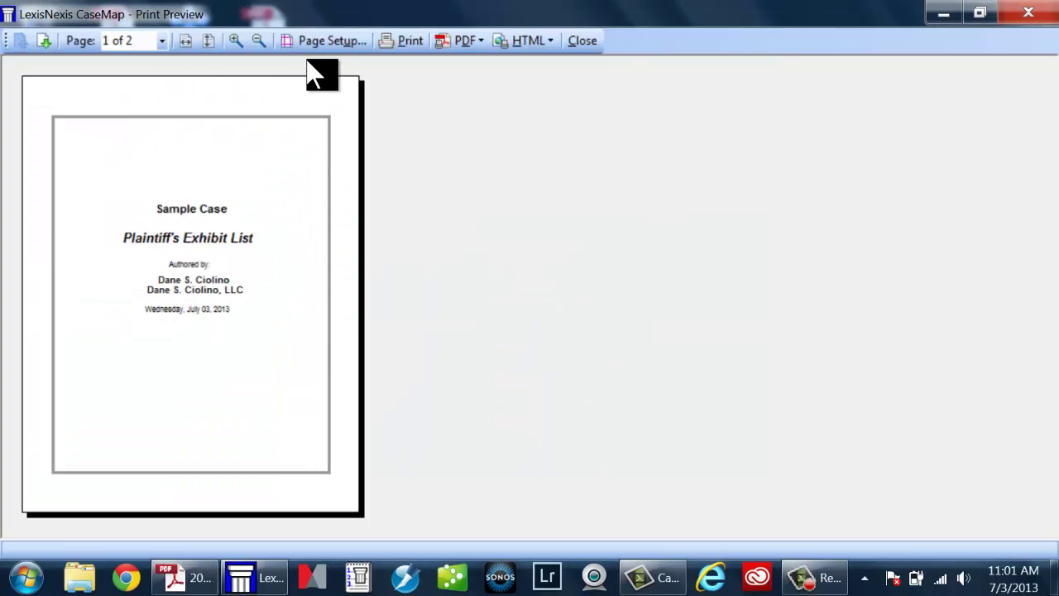
left_click(329, 39)
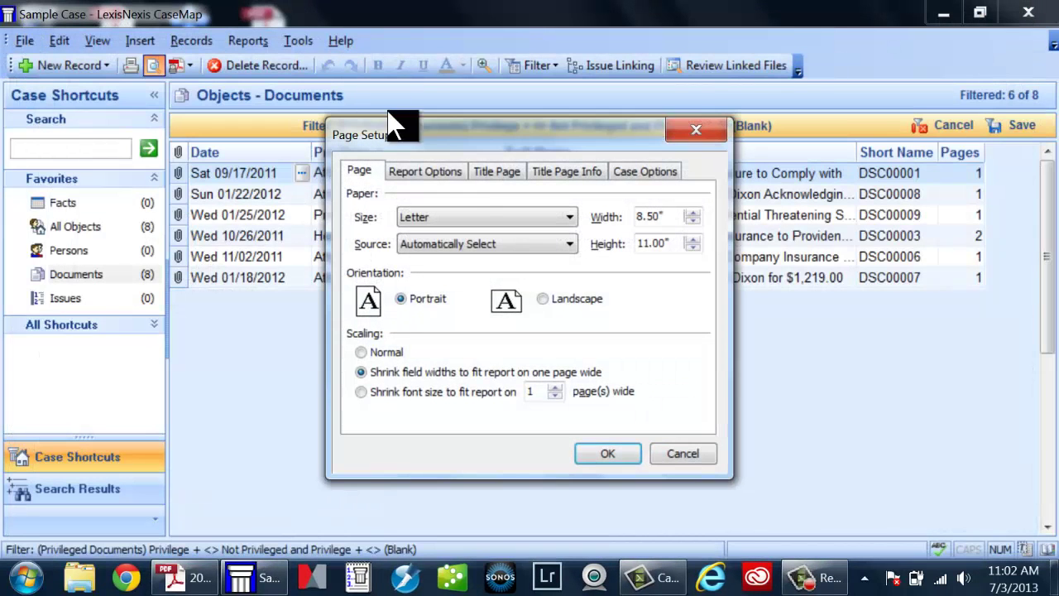
left_click(428, 172)
left_click_drag(539, 290, 385, 294)
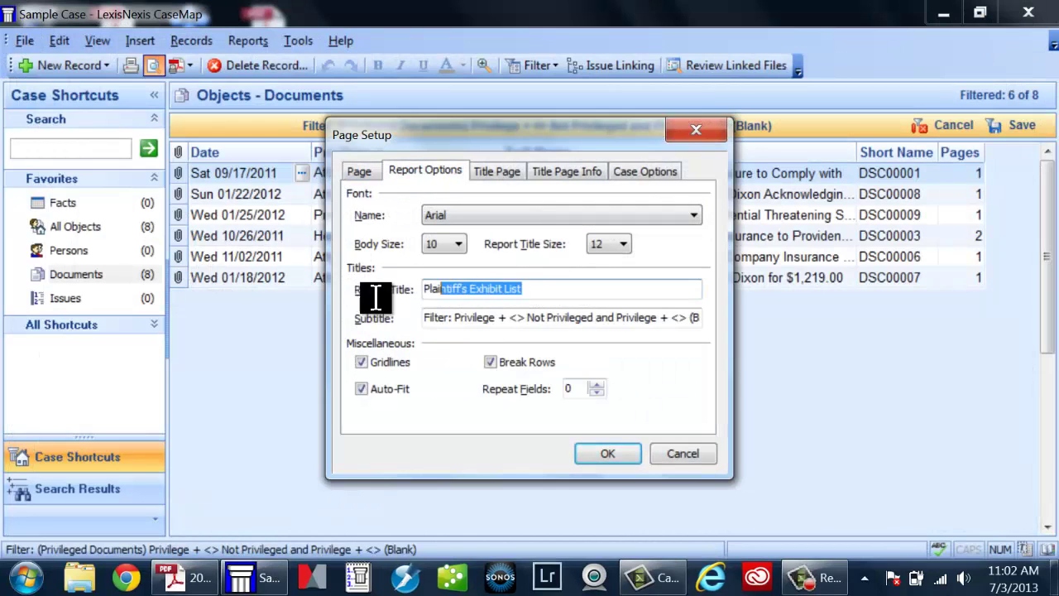
type("Plaintiff's Privil")
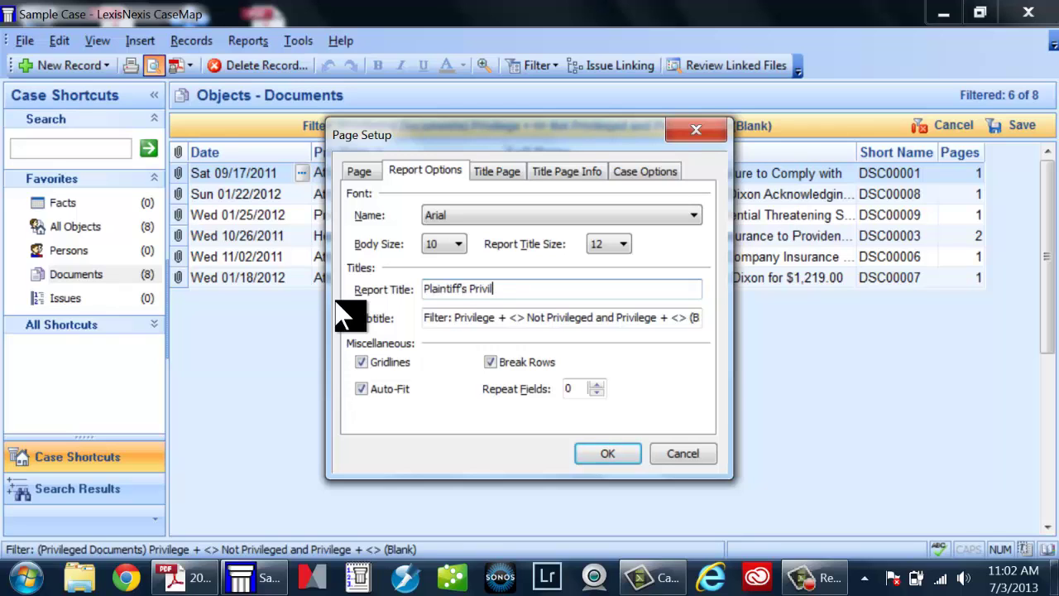
type("ege Log")
key("Return")
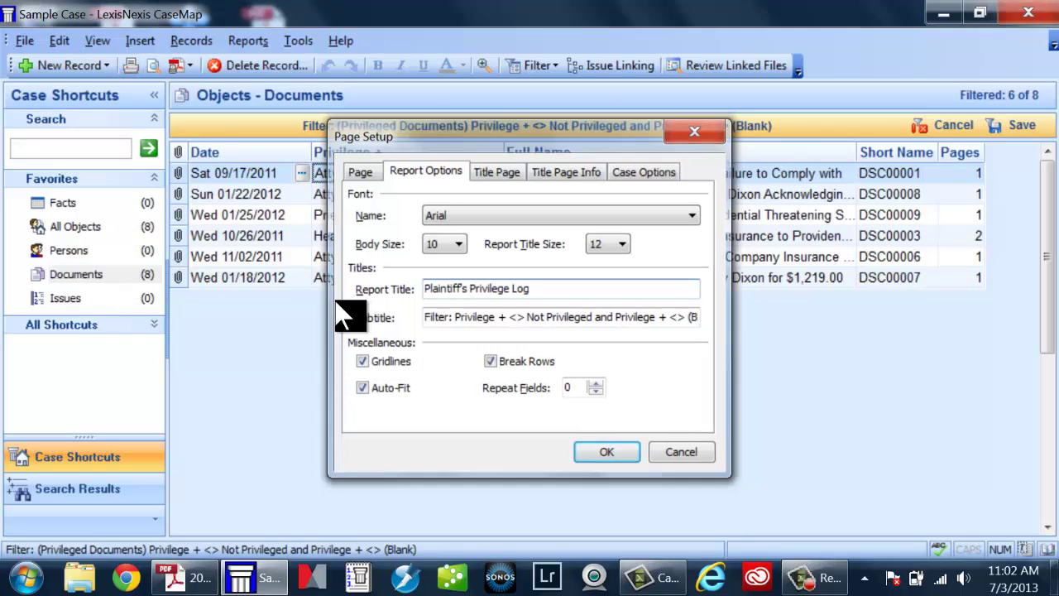
- Preview the privilege log report and examine the document table on its second page at a larger size
left_click(151, 66)
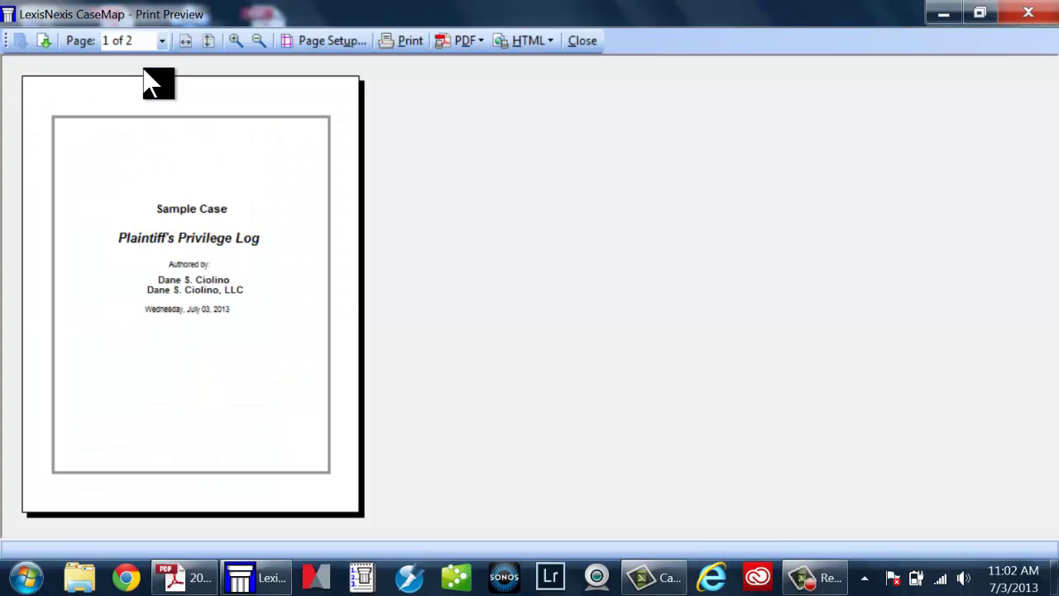
left_click(44, 42)
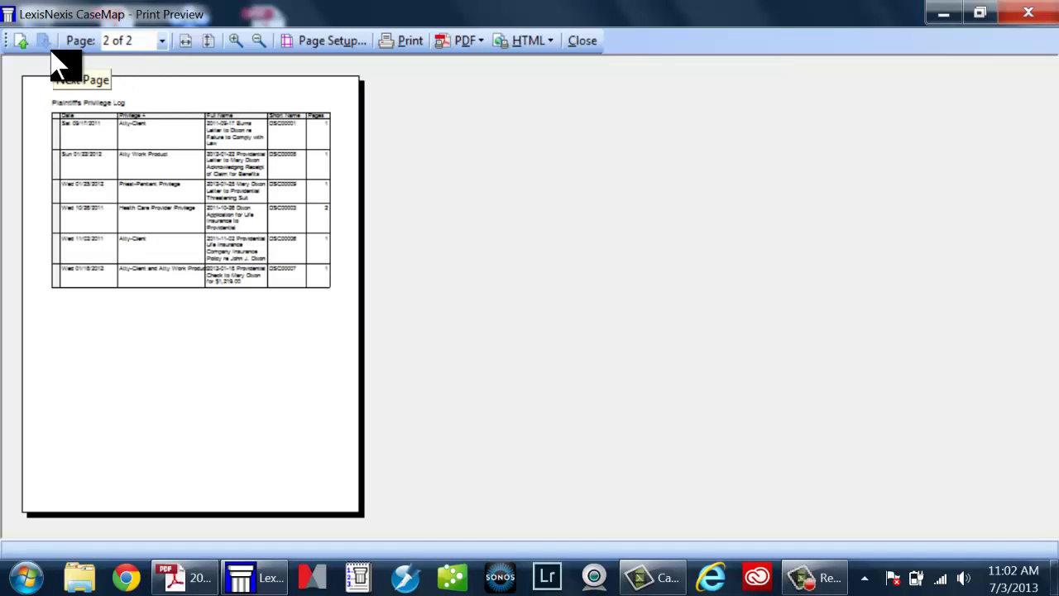
left_click(237, 39)
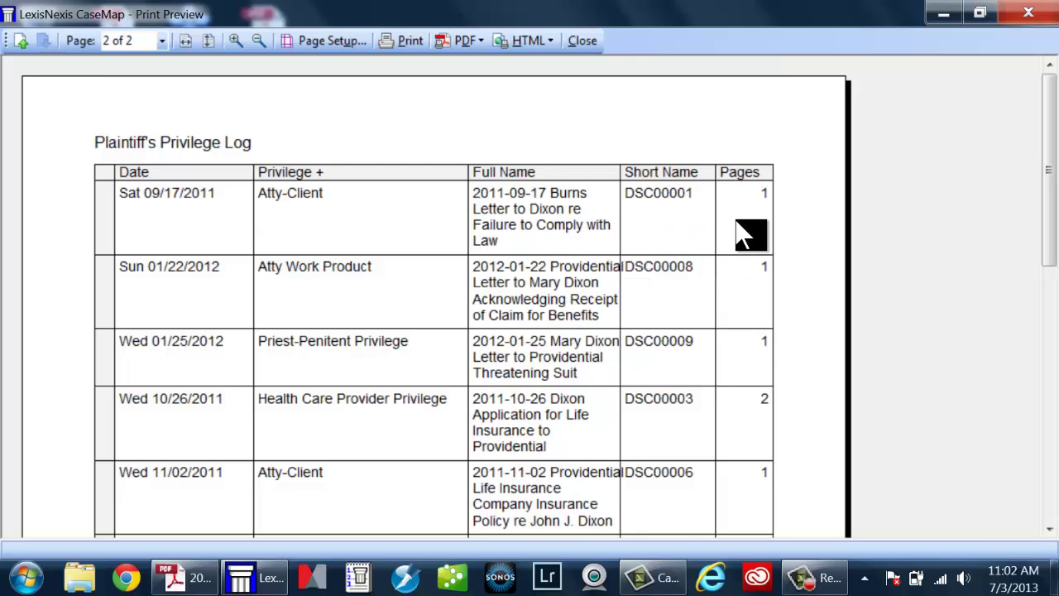
- Save the report to the Desktop as a PDF named Plaintiff's Privilege Log, without embedding copies of the linked documents
left_click(453, 48)
left_click(463, 65)
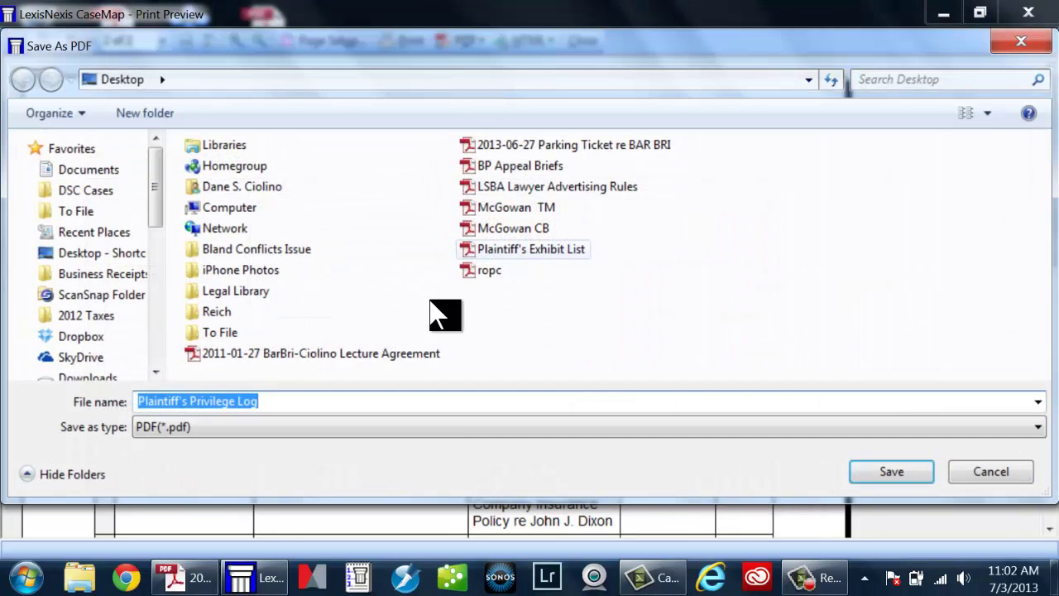
left_click(879, 478)
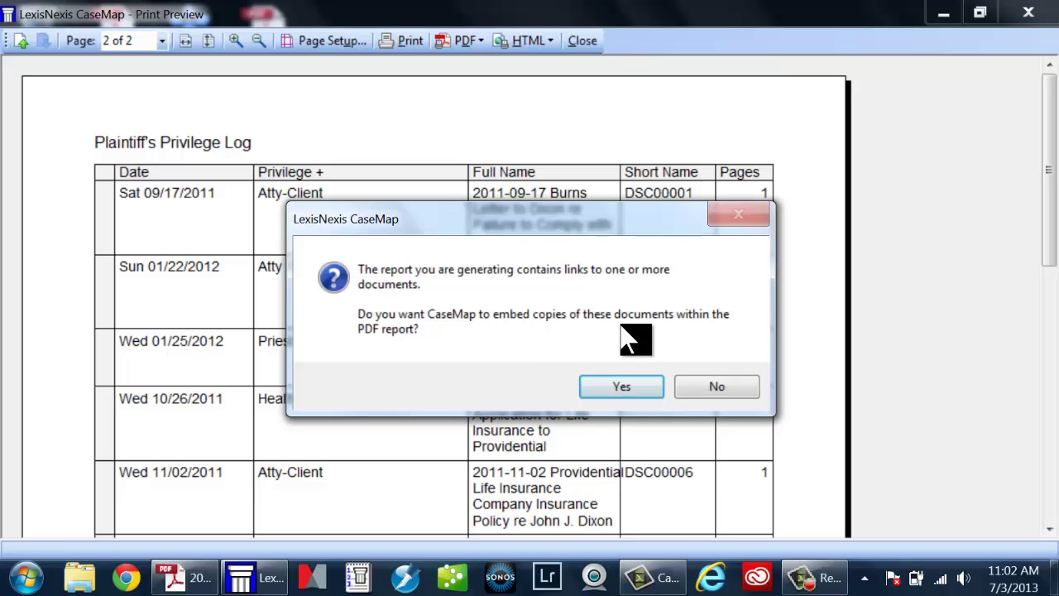
left_click(703, 389)
- Open the saved privilege log PDF in Adobe Acrobat and check its title page and document table
left_click(571, 377)
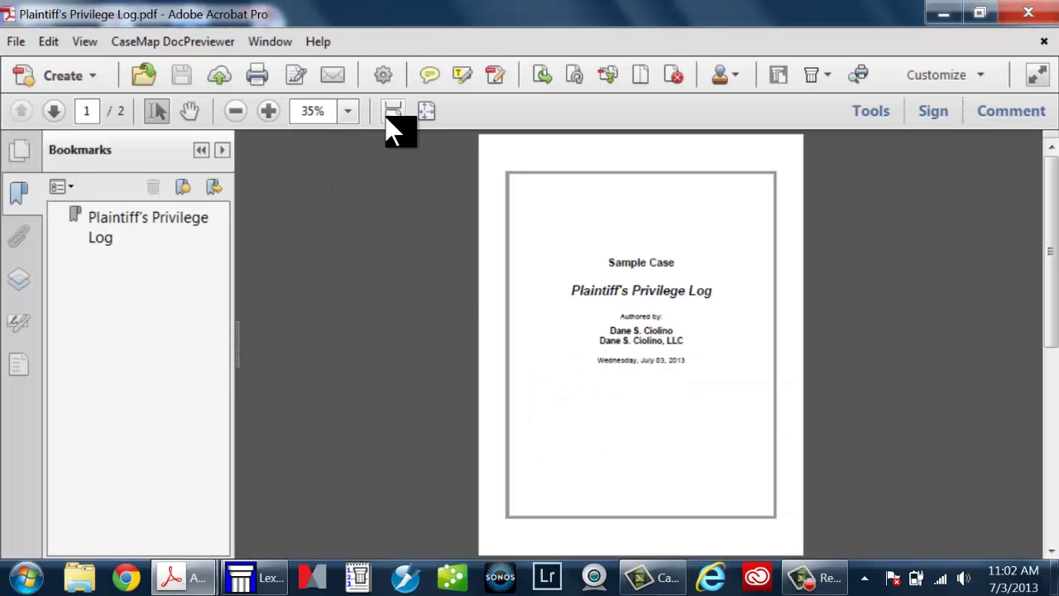
left_click(53, 111)
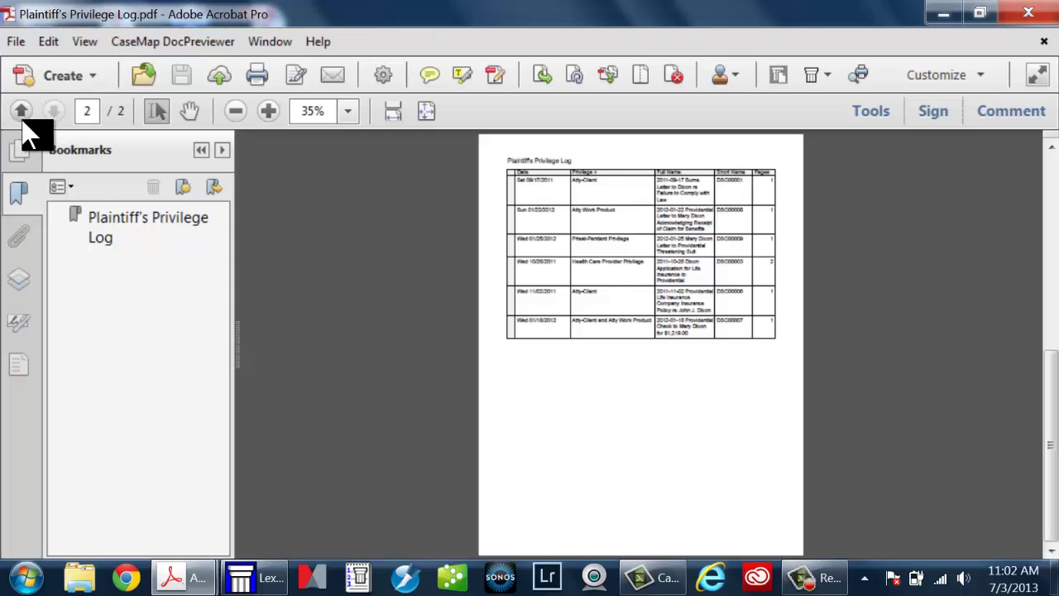
left_click(22, 111)
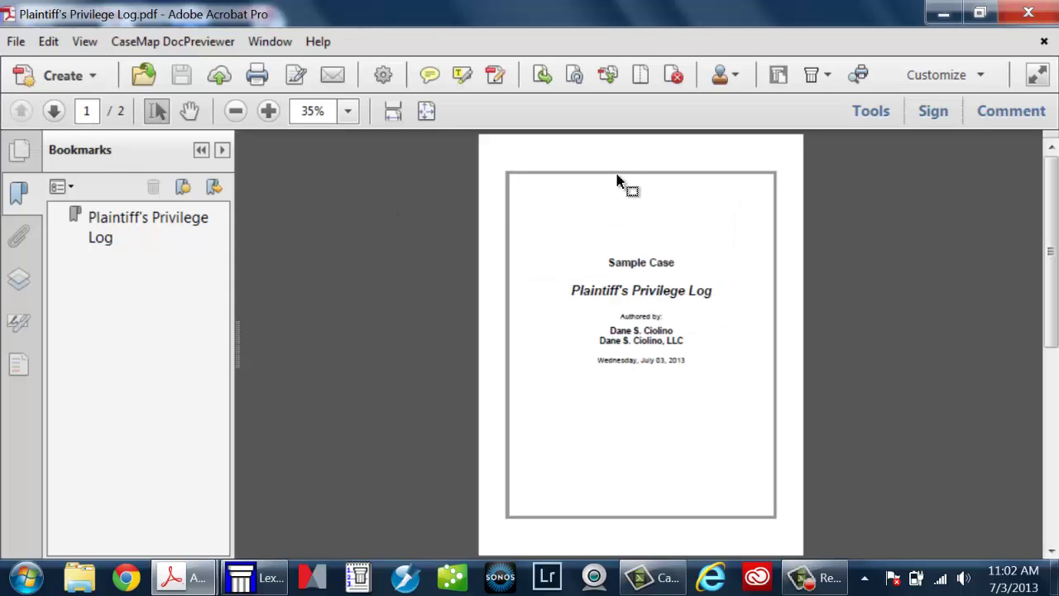